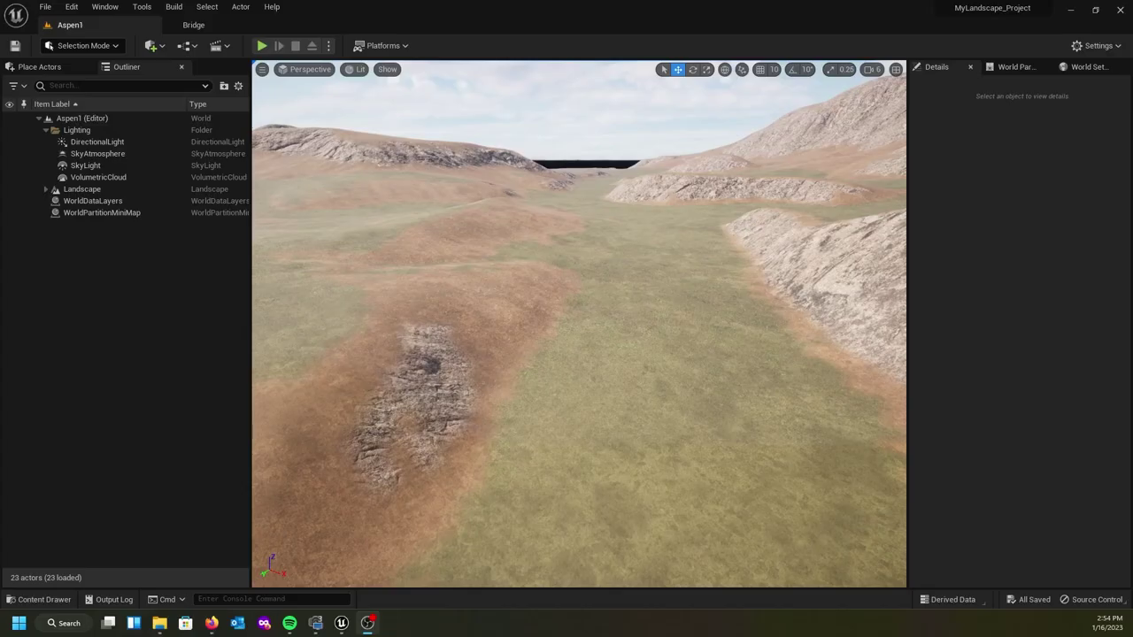
{"action": "right_click_drag", "start_coordinate": [497, 302], "coordinate": [476, 292]}
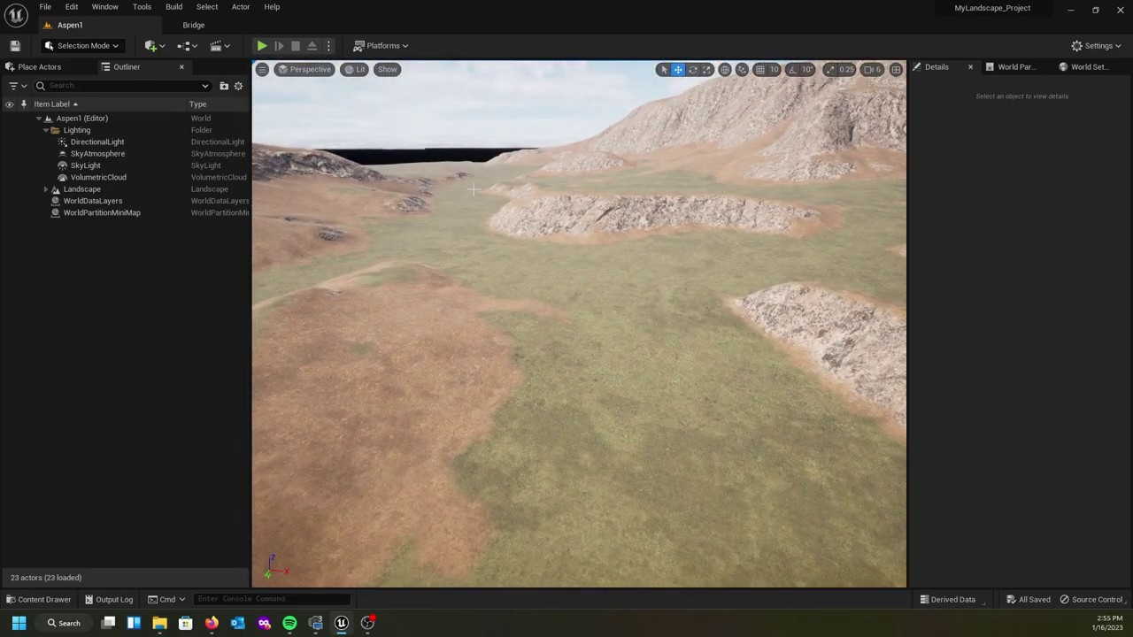
{"action": "right_click_drag", "start_coordinate": [607, 356], "coordinate": [663, 303]}
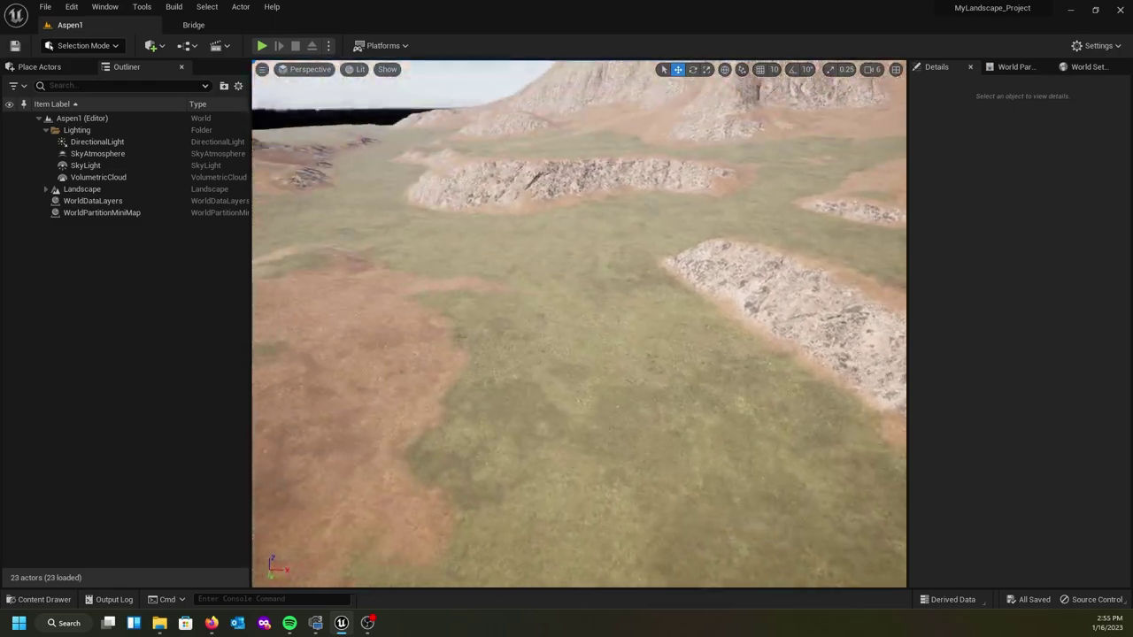
{"action": "right_click_drag", "start_coordinate": [579, 324], "coordinate": [758, 252]}
{"action": "right_click_drag", "start_coordinate": [542, 221], "coordinate": [593, 296]}
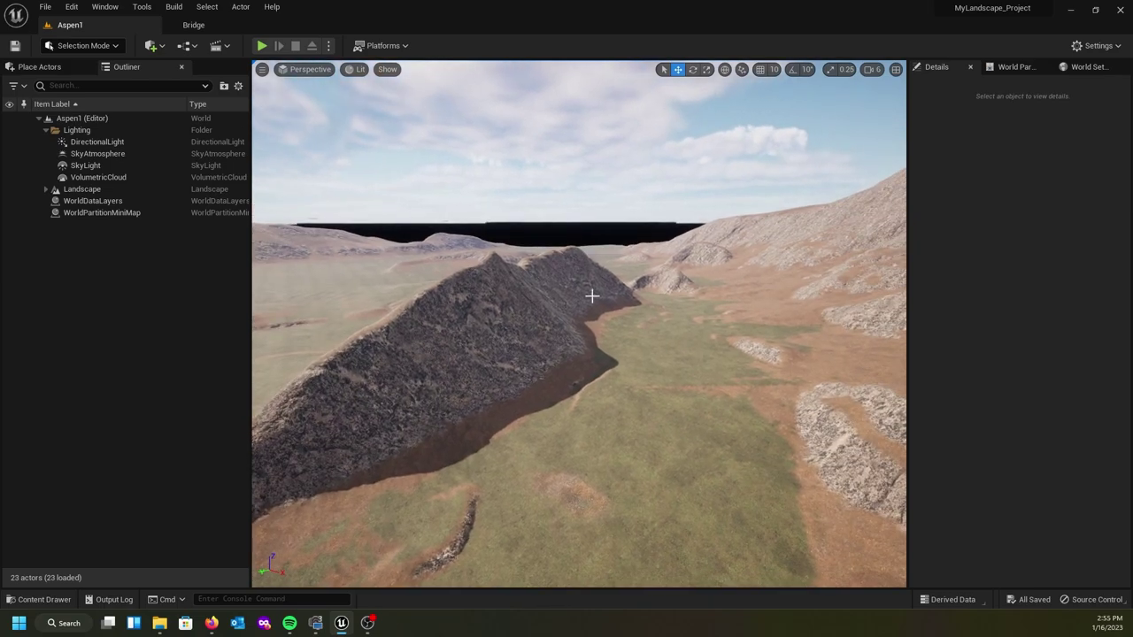
{"action": "mouse_move", "coordinate": [580, 433]}
{"action": "right_mouse_down"}
{"action": "mouse_move", "coordinate": [593, 436]}
{"action": "mouse_move", "coordinate": [590, 425]}
{"action": "right_mouse_up"}
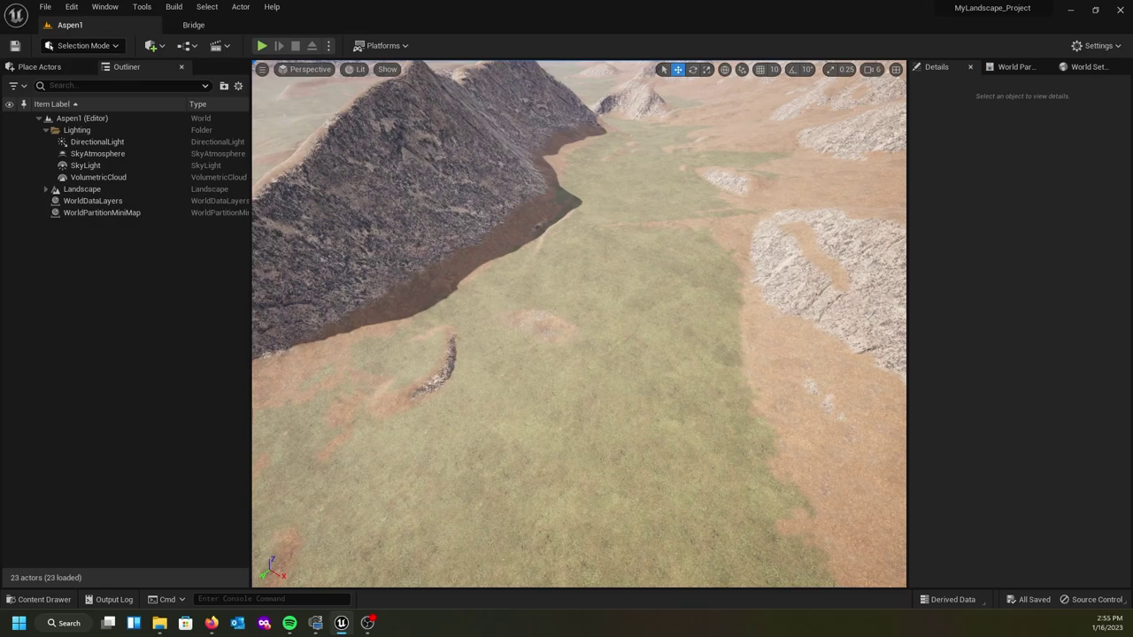
Find the Water plugin, disable it and enable it again, accepting its experimental version, and close the plugin list
{"action": "left_click", "coordinate": [71, 9]}
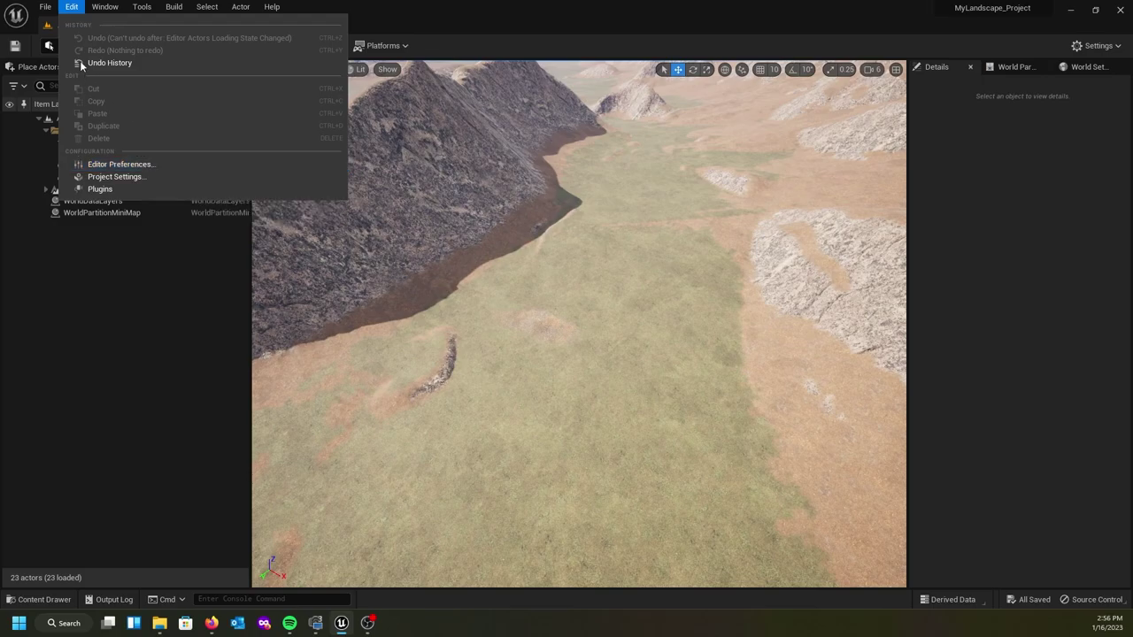
{"action": "left_click", "coordinate": [93, 191]}
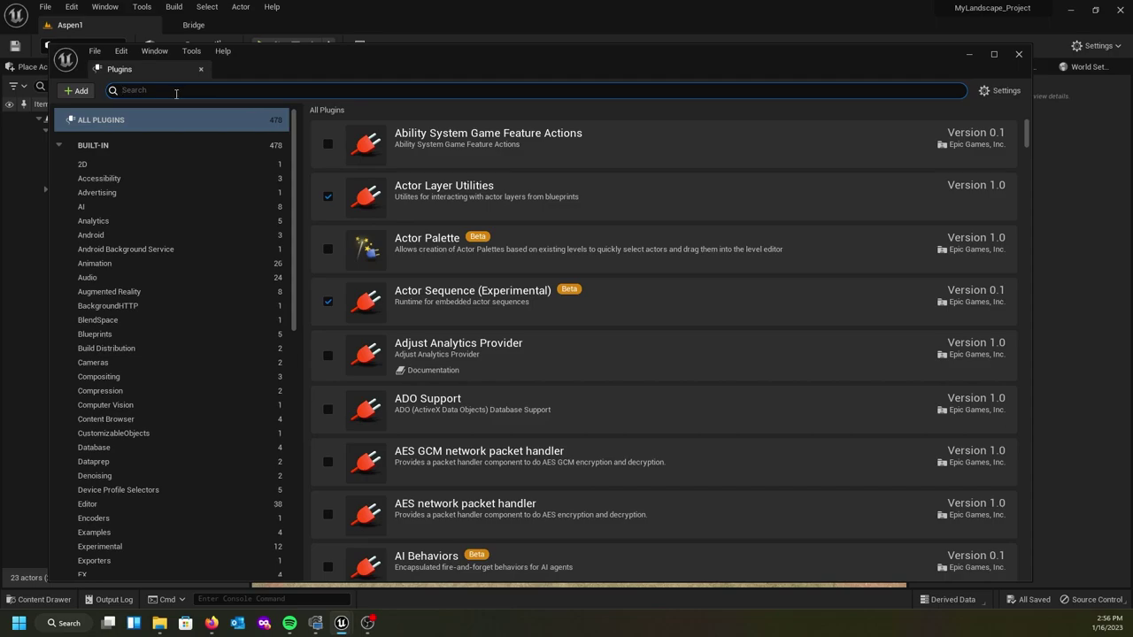
{"action": "type", "text": "water"}
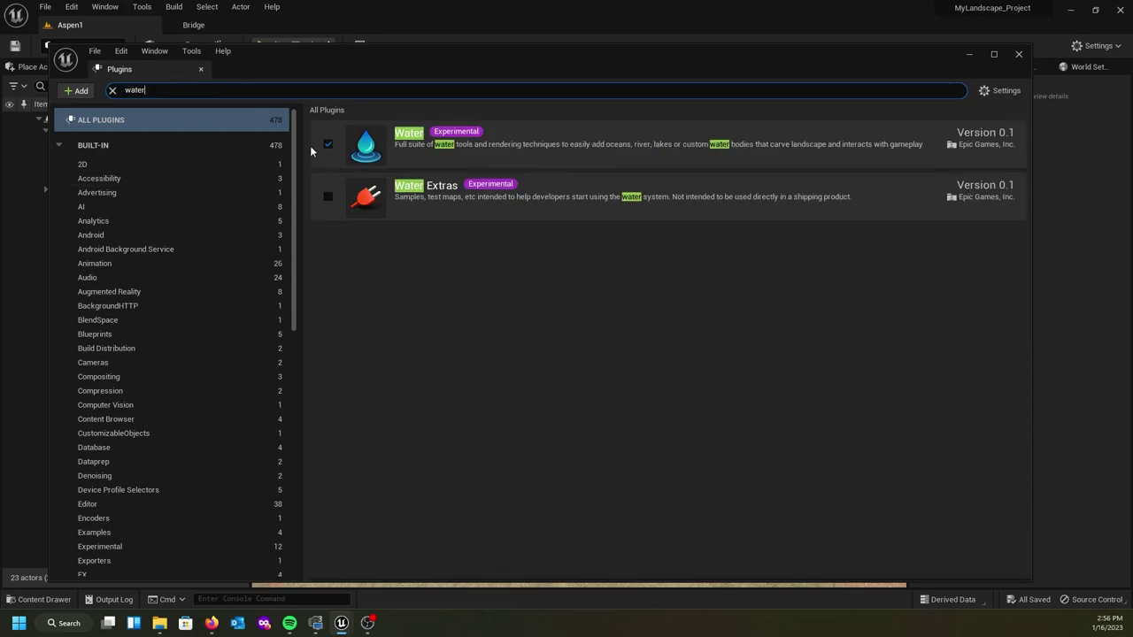
{"action": "left_click", "coordinate": [327, 143]}
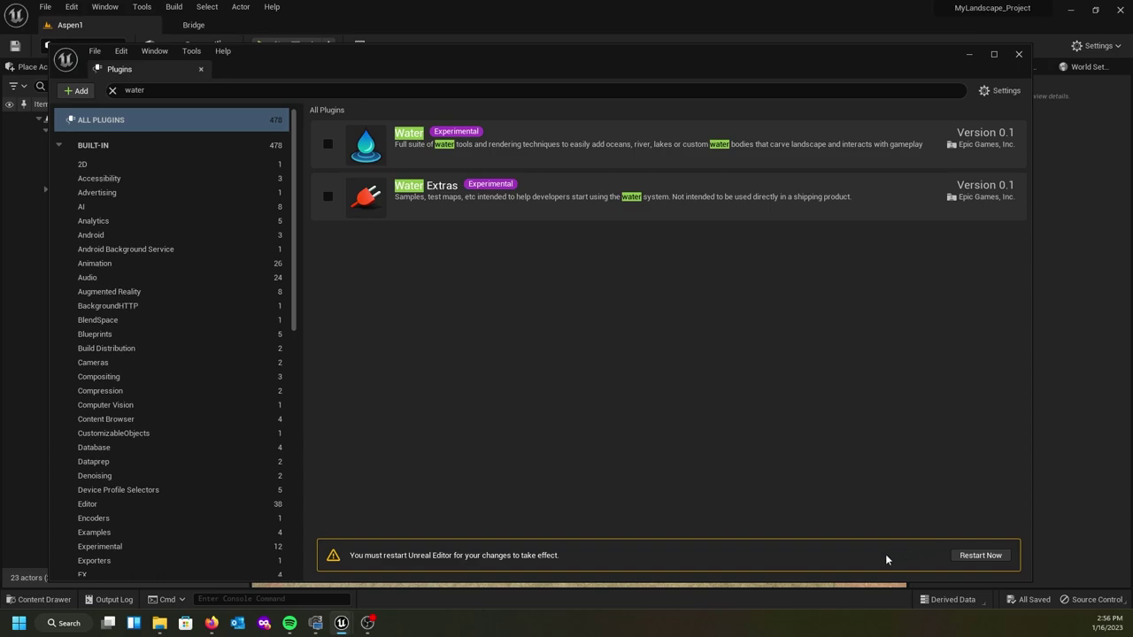
{"action": "left_click", "coordinate": [327, 145]}
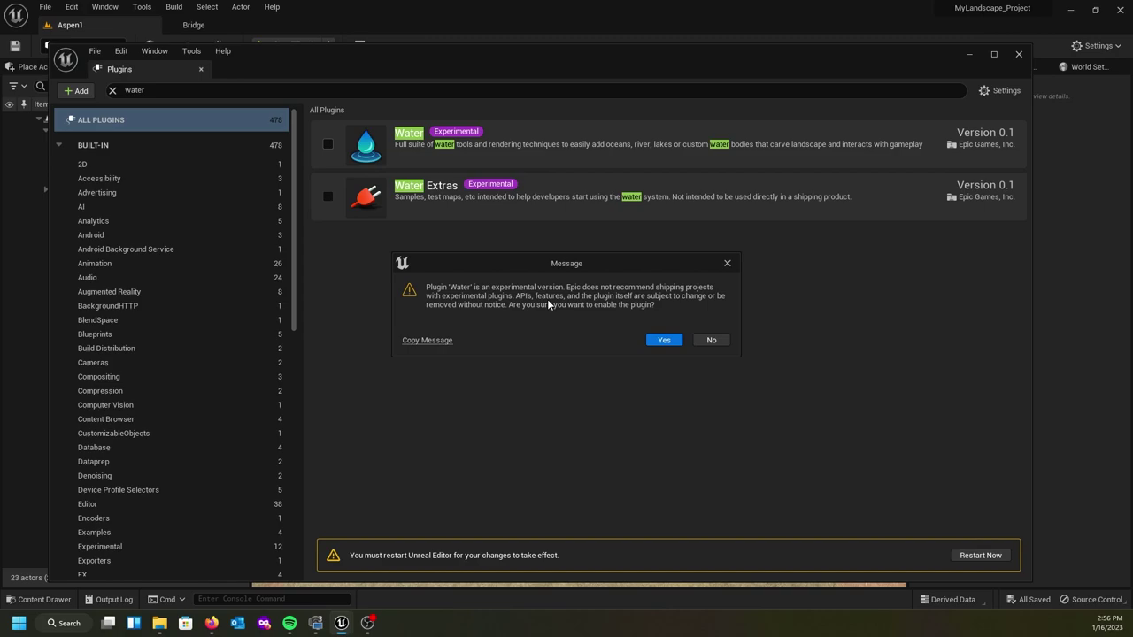
{"action": "left_click", "coordinate": [663, 341]}
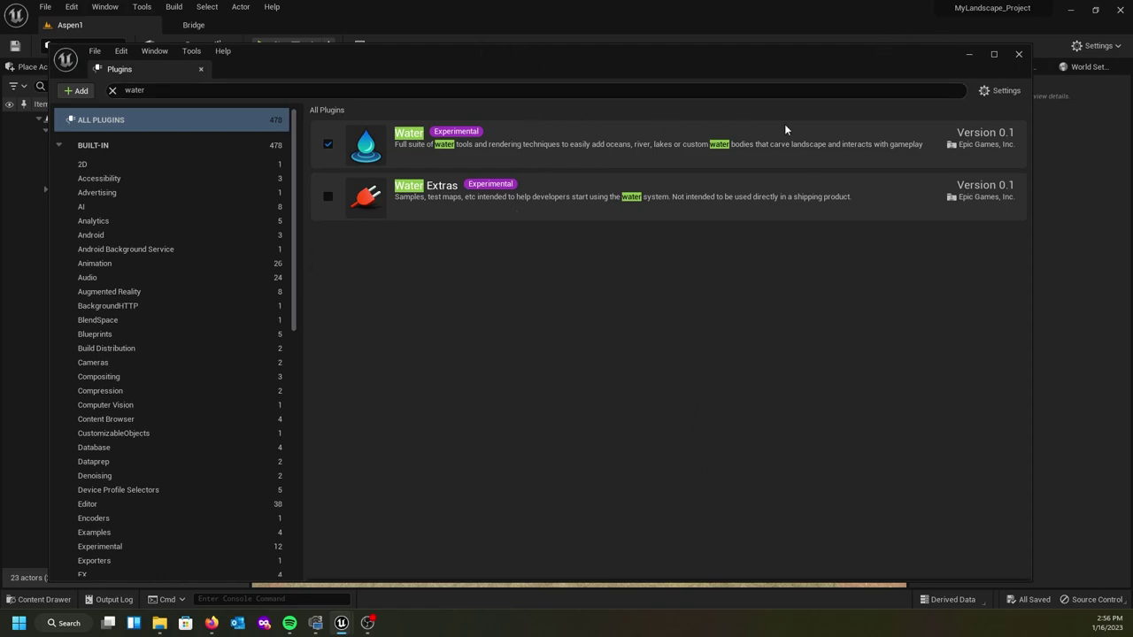
{"action": "left_click", "coordinate": [1019, 55]}
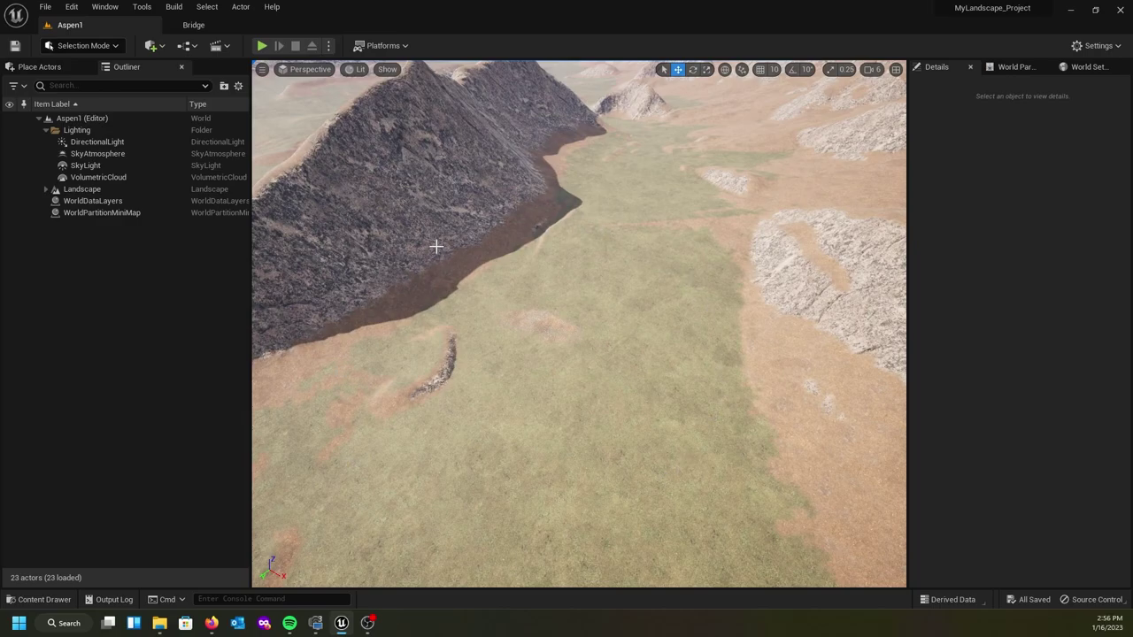
Search the project settings for water, review the Water plugin sections, and return to the Aspen1 level
{"action": "left_click", "coordinate": [69, 9]}
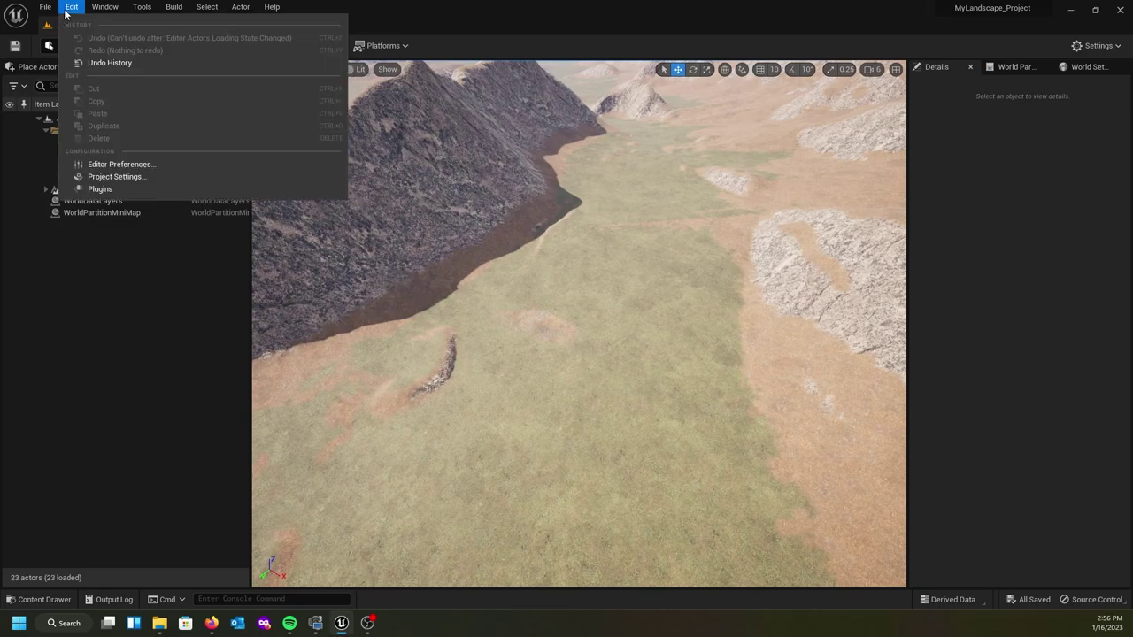
{"action": "left_click", "coordinate": [104, 179]}
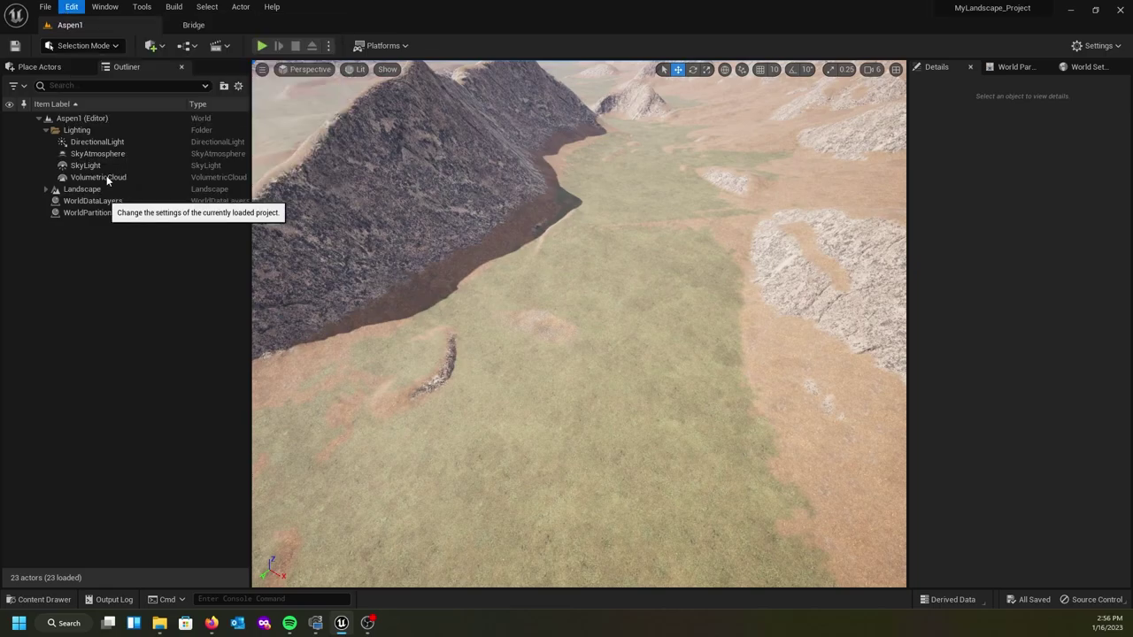
{"action": "left_click", "coordinate": [236, 51]}
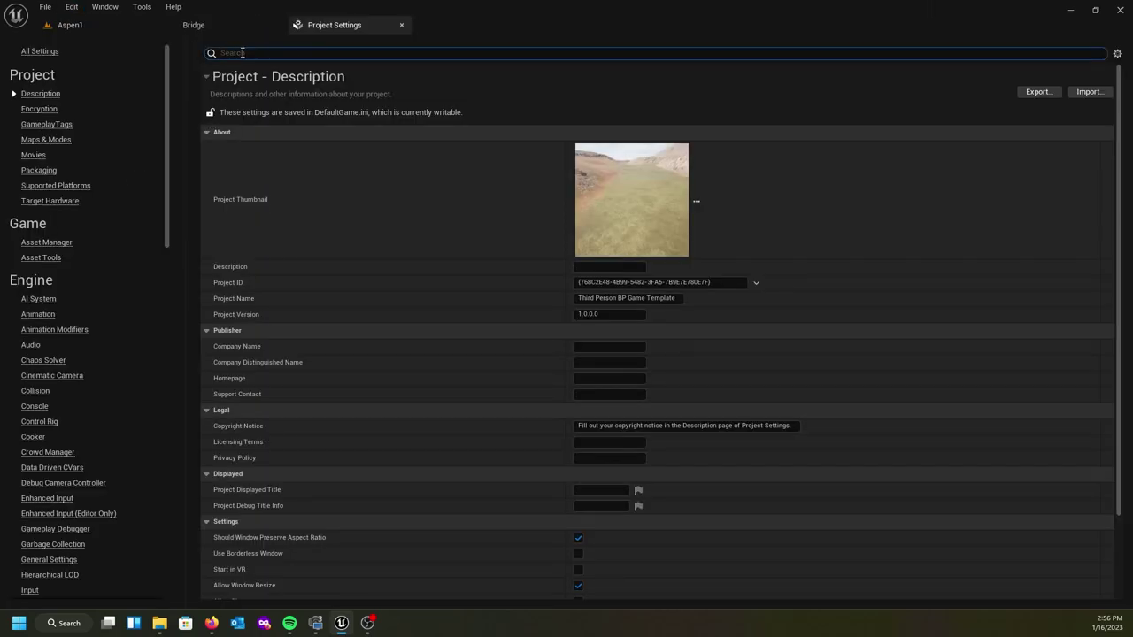
{"action": "type", "text": "water"}
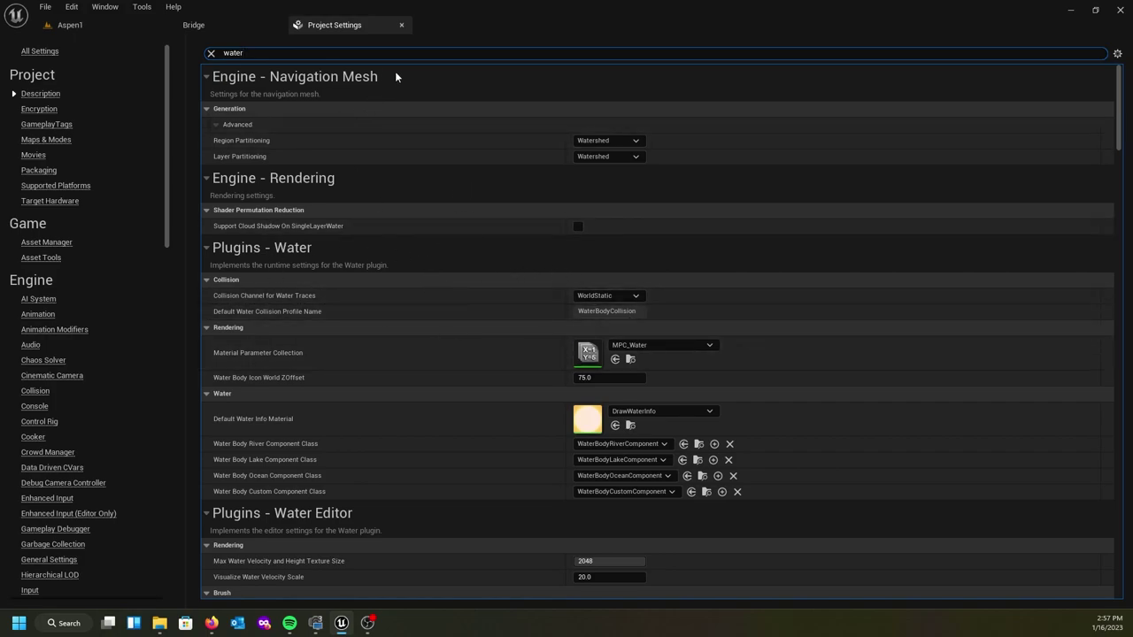
{"action": "left_click", "coordinate": [401, 25]}
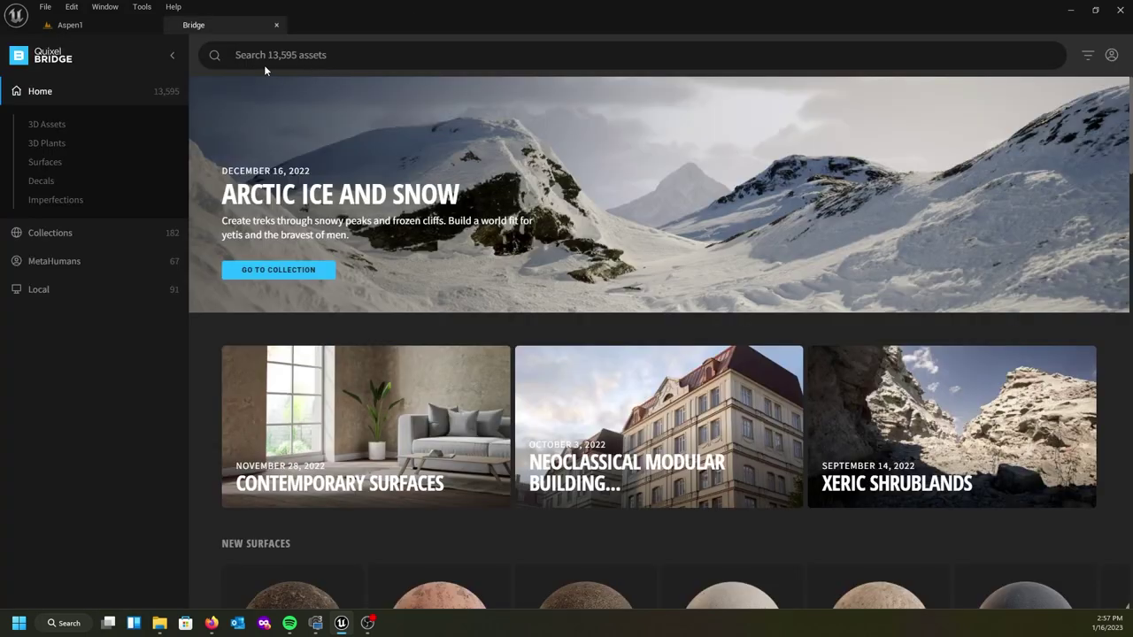
{"action": "left_click", "coordinate": [77, 25]}
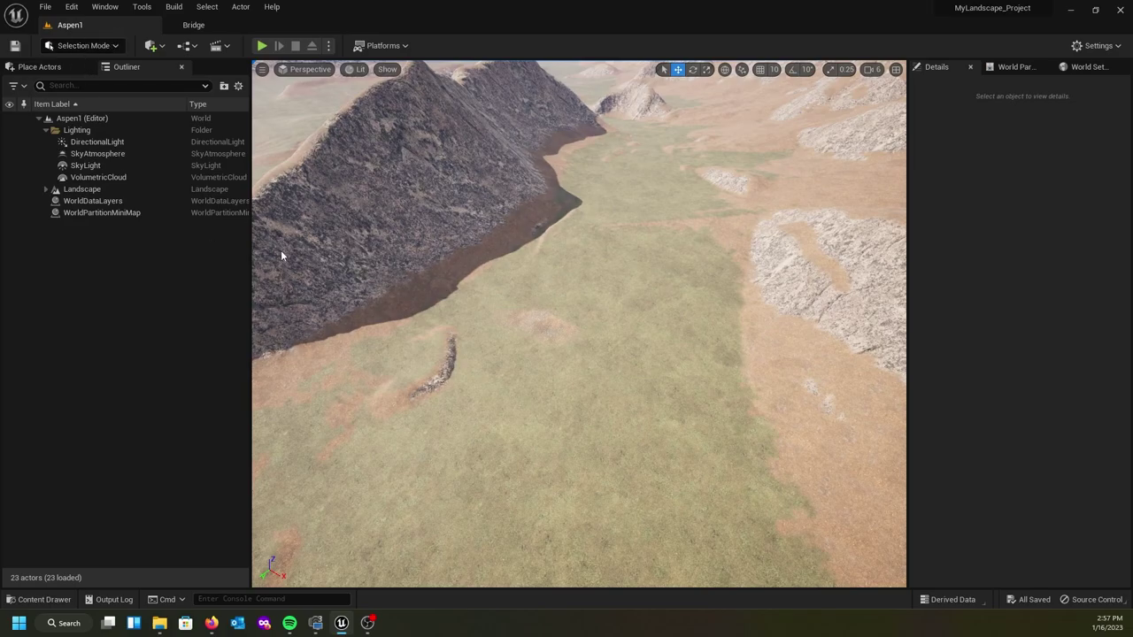
Search the placeable actor classes for water
{"action": "right_click_drag", "start_coordinate": [492, 319], "coordinate": [699, 327]}
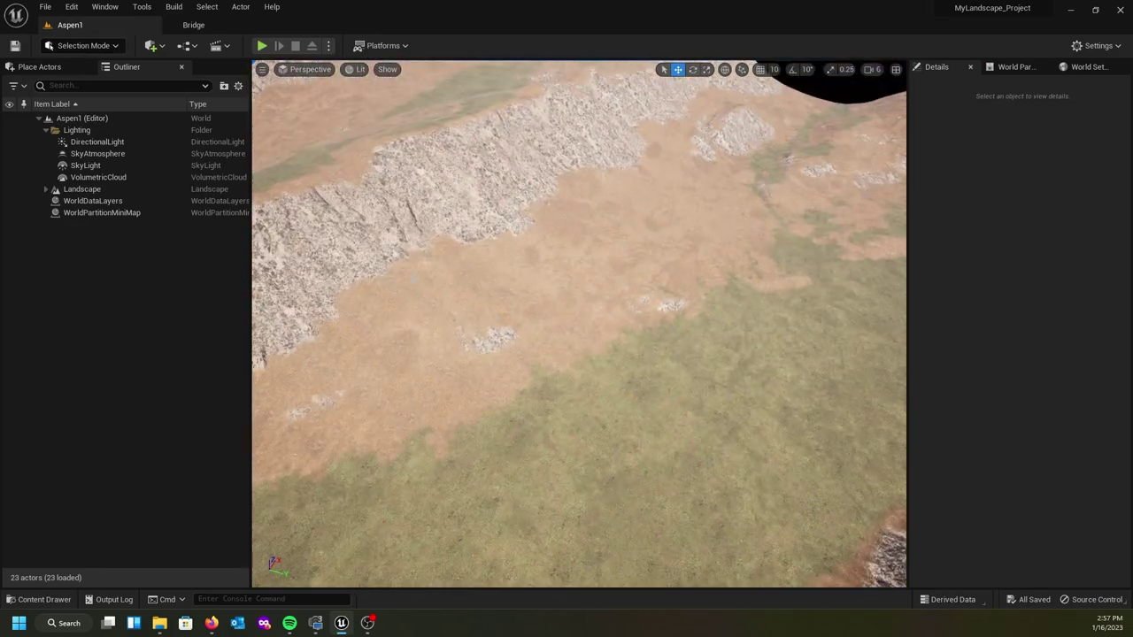
{"action": "left_click", "coordinate": [58, 71]}
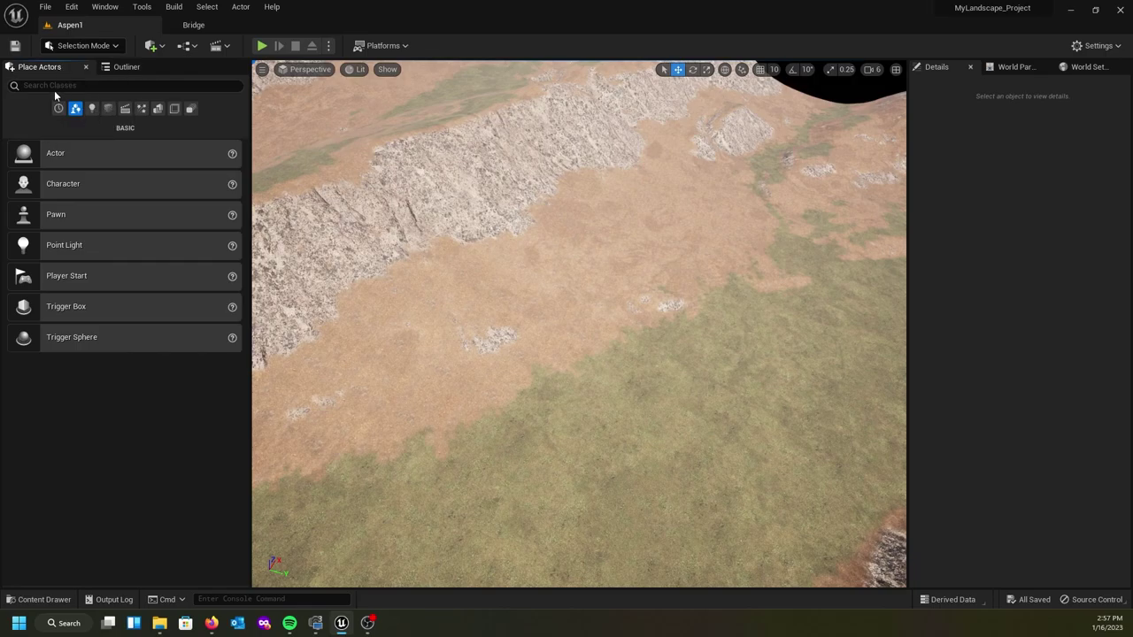
{"action": "left_click", "coordinate": [151, 47]}
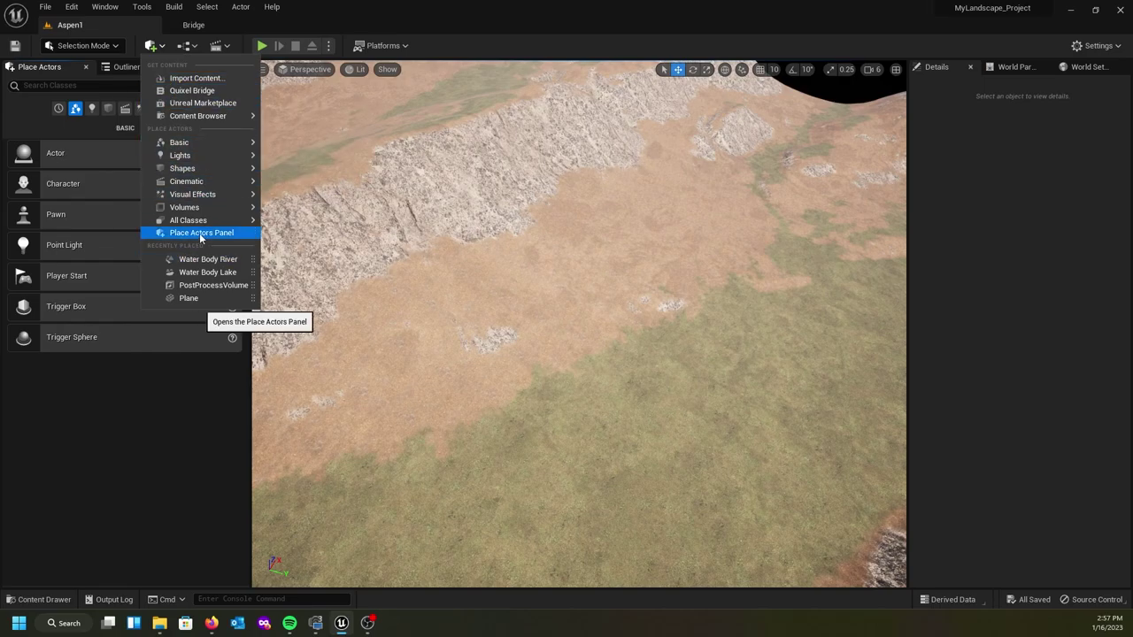
{"action": "left_click", "coordinate": [13, 114]}
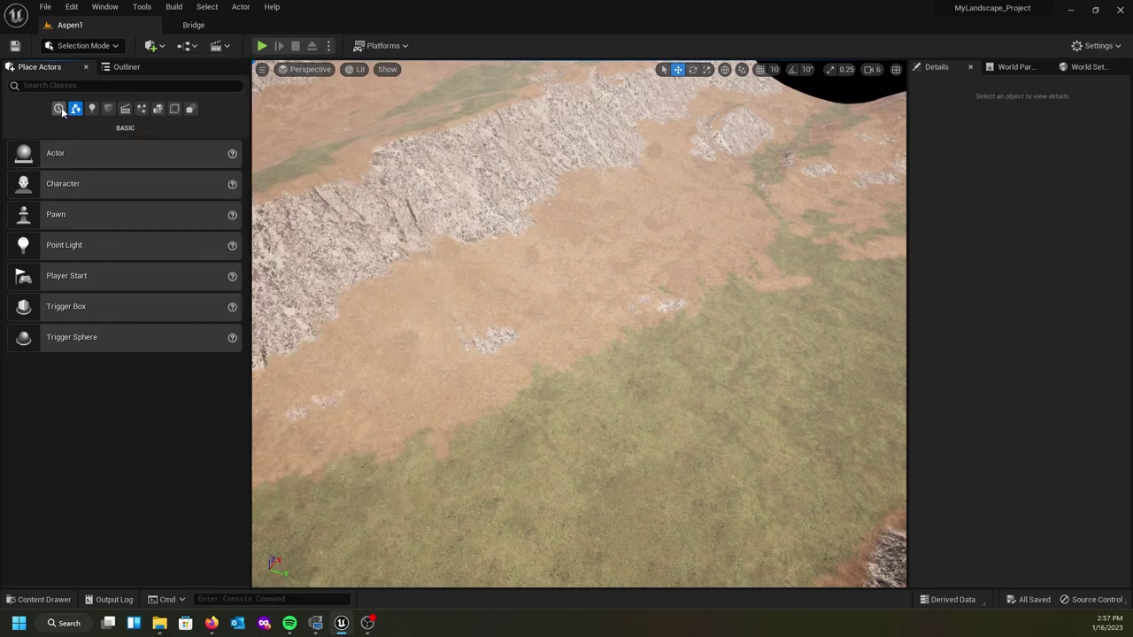
{"action": "type", "text": "water"}
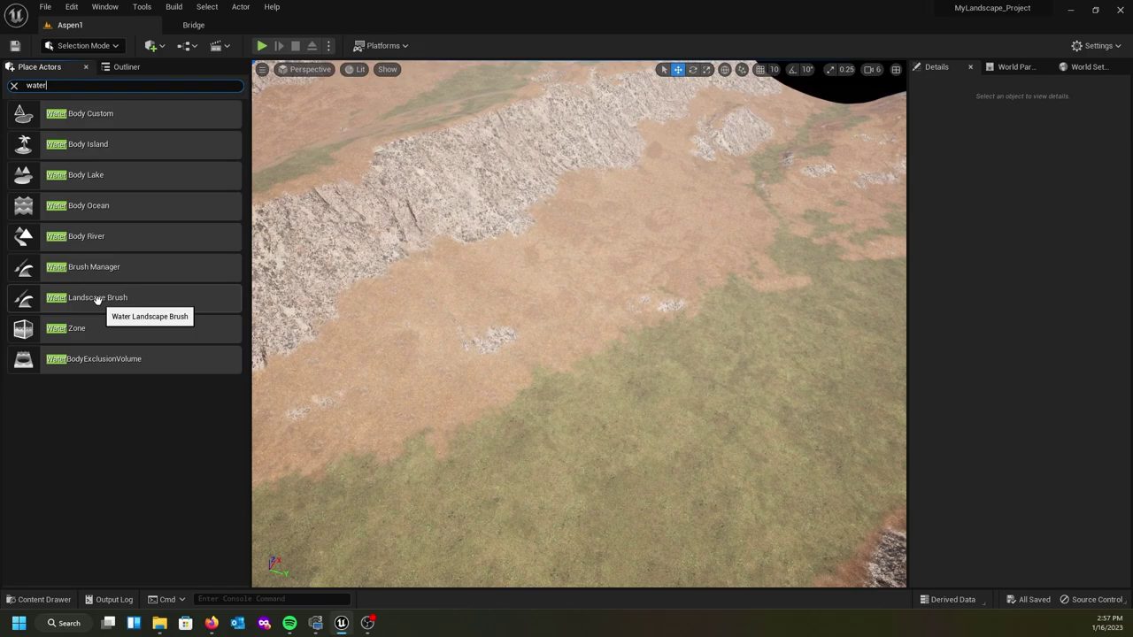
Place a Water Body Lake on the grassy valley floor beside the dark rocky mountain
{"action": "right_click_drag", "start_coordinate": [531, 310], "coordinate": [893, 317]}
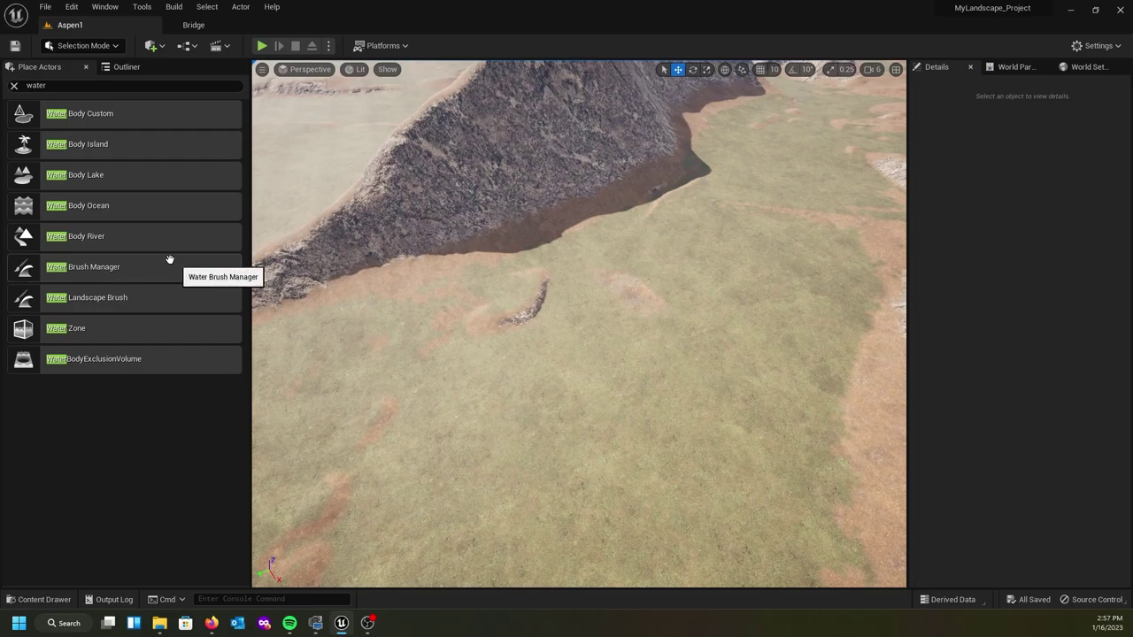
{"action": "left_click_drag", "start_coordinate": [26, 175], "coordinate": [640, 397]}
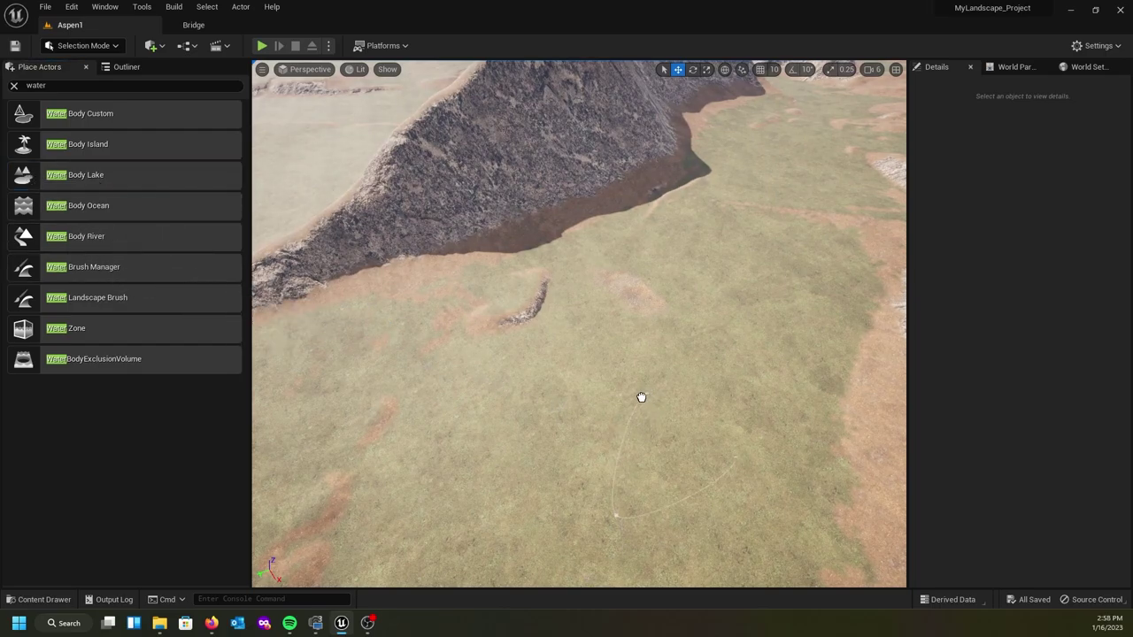
{"action": "right_click_drag", "start_coordinate": [589, 423], "coordinate": [730, 509]}
{"action": "key", "text": "w"}
{"action": "right_click_drag", "start_coordinate": [509, 403], "coordinate": [508, 400]}
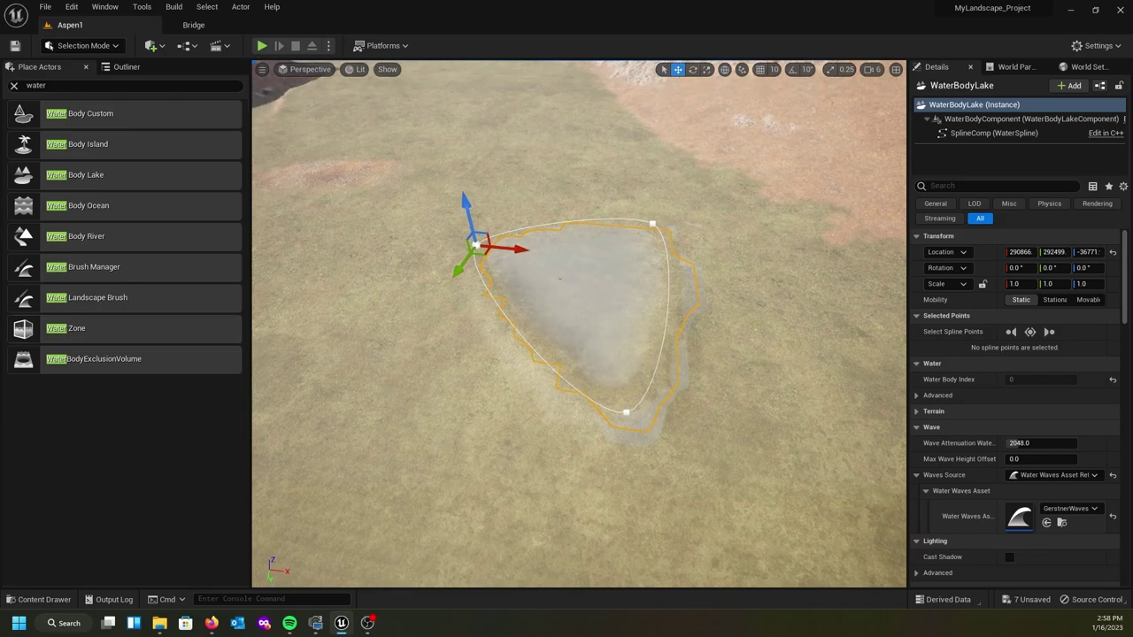
{"action": "scroll", "coordinate": [1018, 398], "scroll_direction": "down", "scroll_amount": 10}
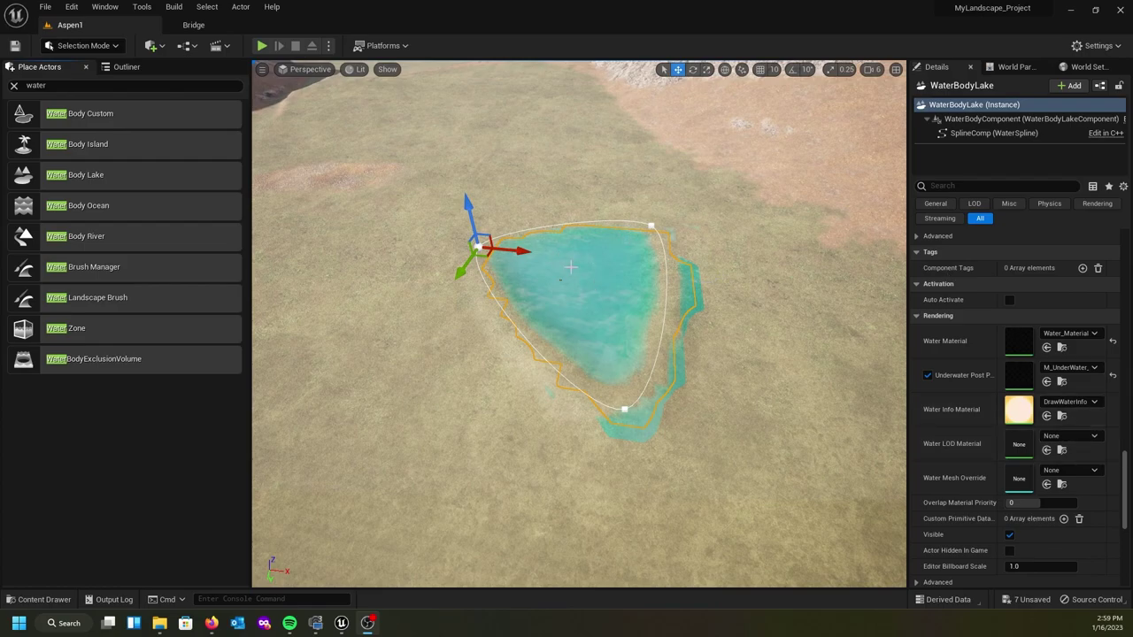
{"action": "right_click_drag", "start_coordinate": [576, 295], "coordinate": [601, 296]}
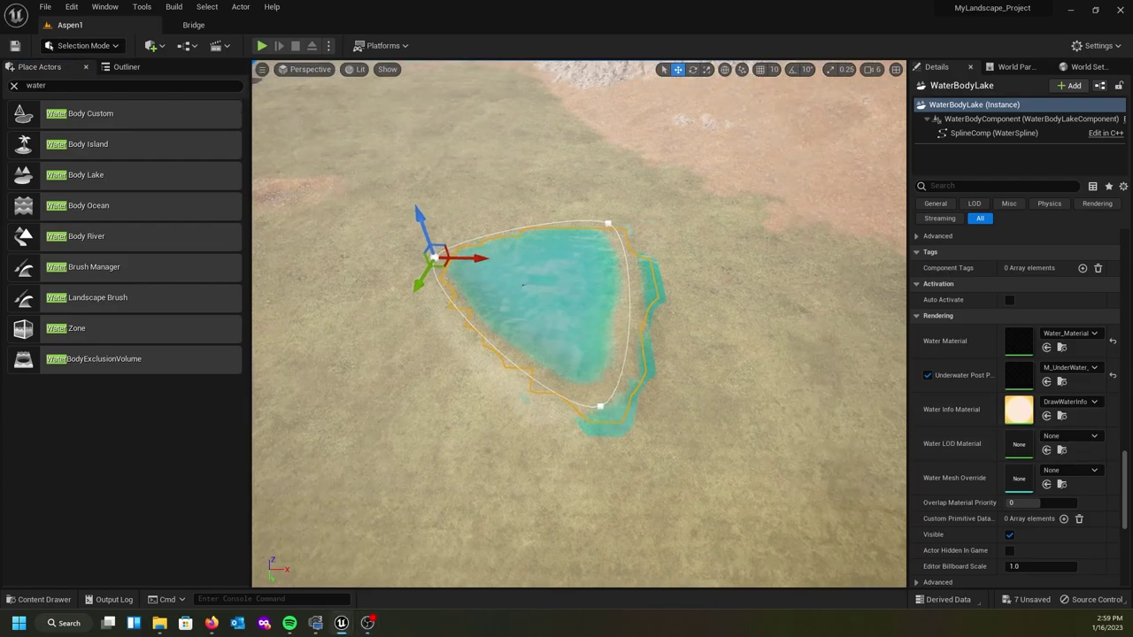
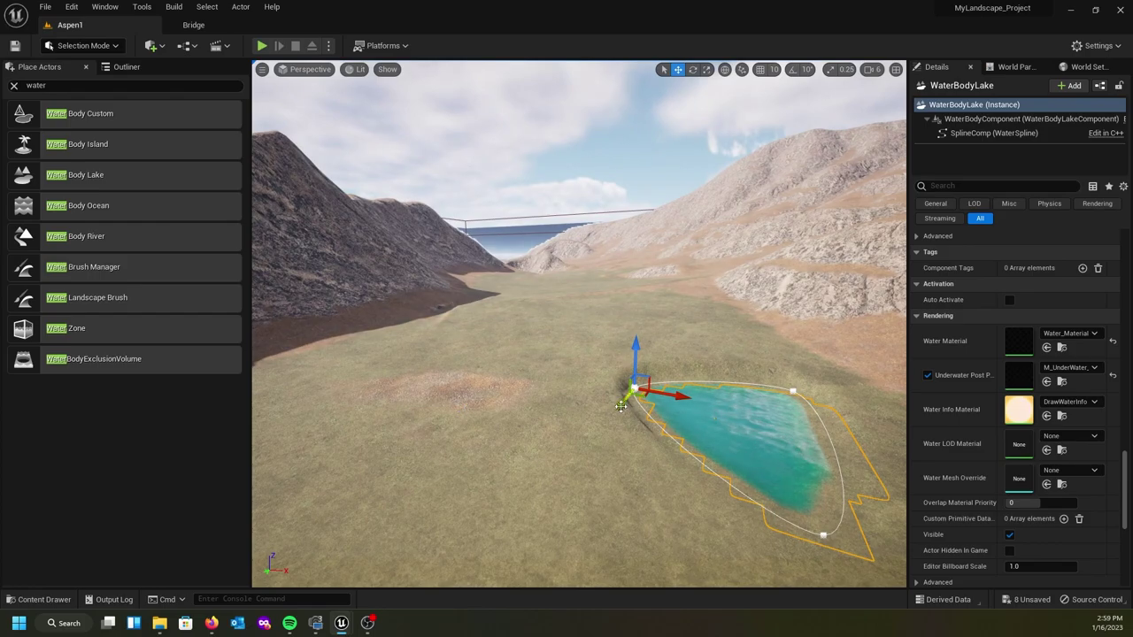
Move the lake horizontally across the valley floor to about X 293526, Y 297725
{"action": "left_click_drag", "start_coordinate": [625, 403], "coordinate": [490, 565]}
{"action": "right_click_drag", "start_coordinate": [551, 430], "coordinate": [637, 566]}
{"action": "left_click_drag", "start_coordinate": [319, 407], "coordinate": [690, 582]}
{"action": "right_click_drag", "start_coordinate": [538, 495], "coordinate": [726, 398]}
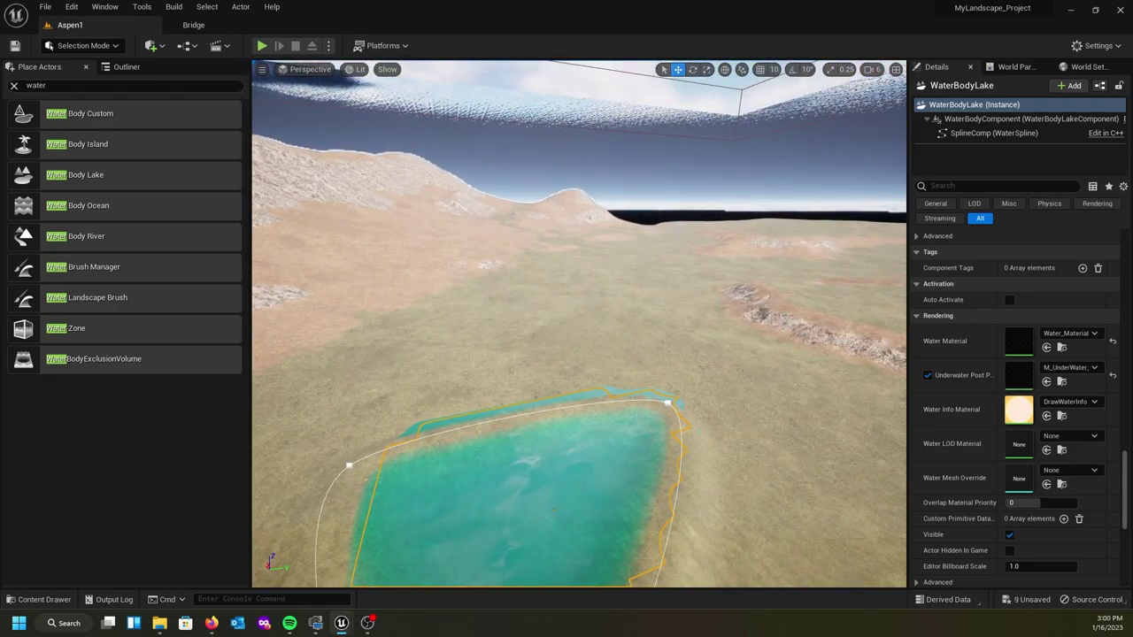
{"action": "right_click_drag", "start_coordinate": [554, 509], "coordinate": [572, 320]}
{"action": "key", "text": "f"}
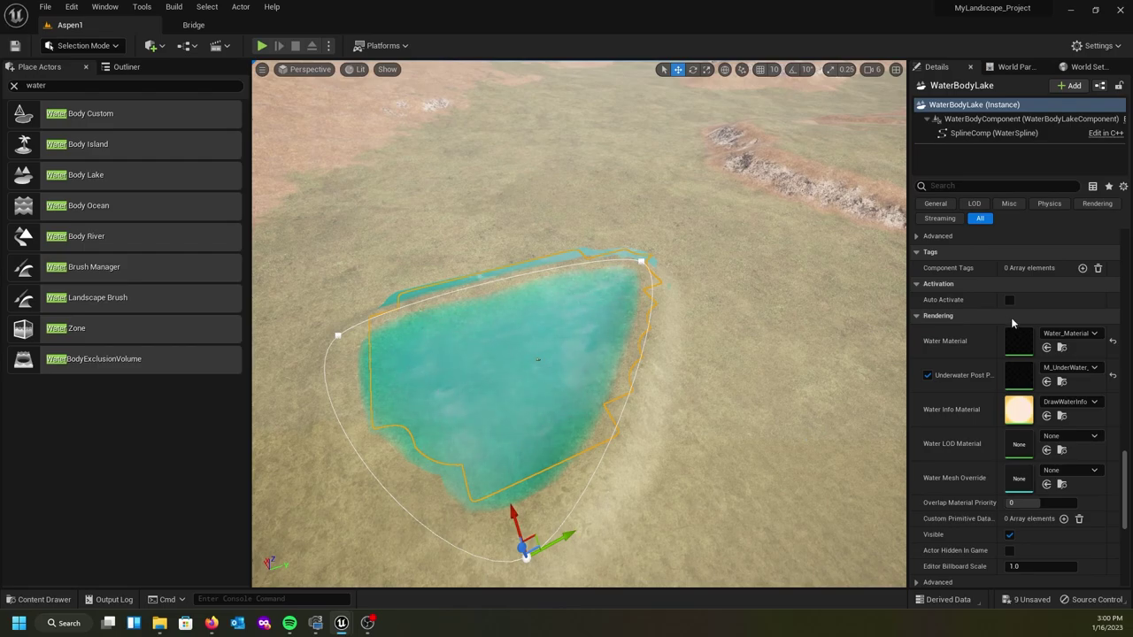
Show the level's actor list and examine the lake's properties from its transform and wave settings through its Rendering materials
{"action": "scroll", "coordinate": [1025, 317], "scroll_direction": "up", "scroll_amount": 3}
{"action": "left_click_drag", "start_coordinate": [1126, 447], "coordinate": [1111, 239]}
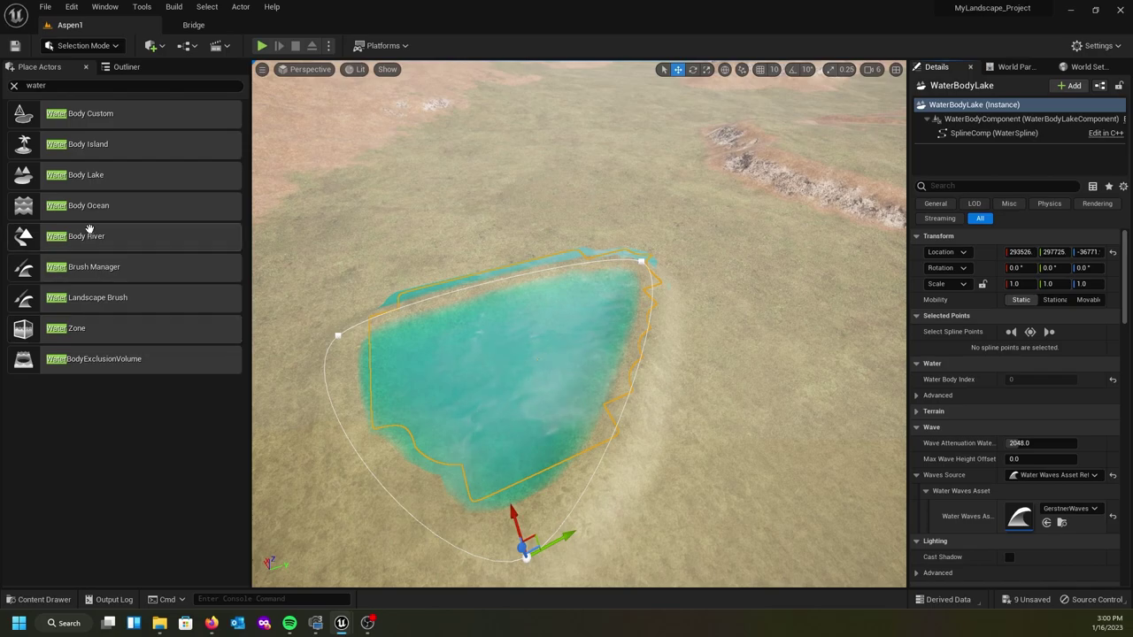
{"action": "left_click", "coordinate": [128, 67]}
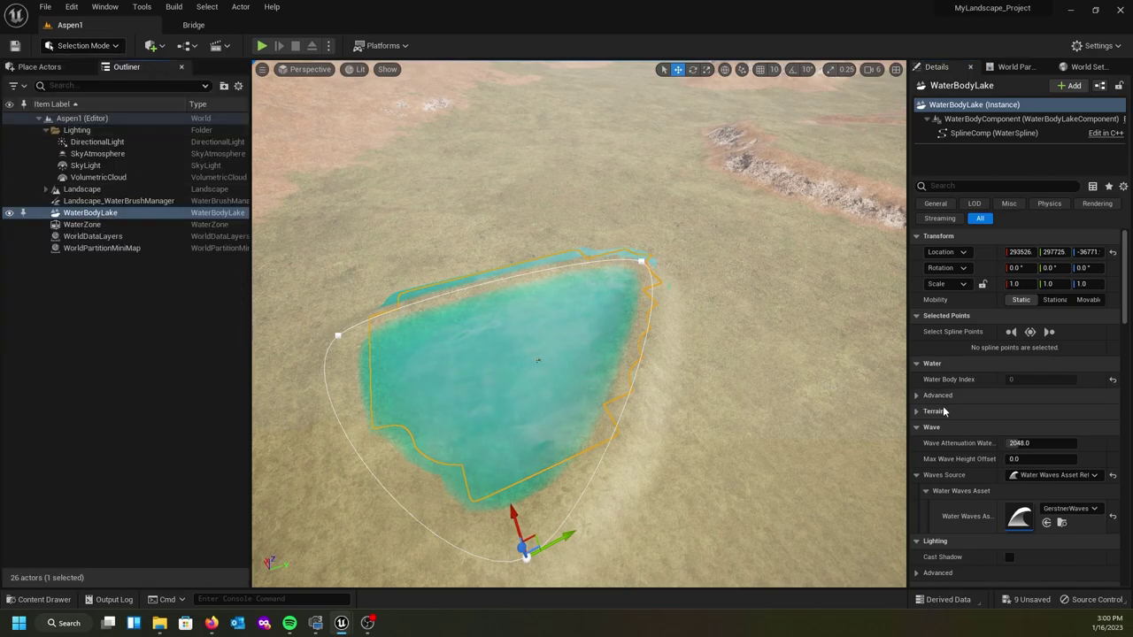
{"action": "scroll", "coordinate": [1003, 393], "scroll_direction": "down", "scroll_amount": 5}
{"action": "scroll", "coordinate": [1002, 393], "scroll_direction": "down", "scroll_amount": 10}
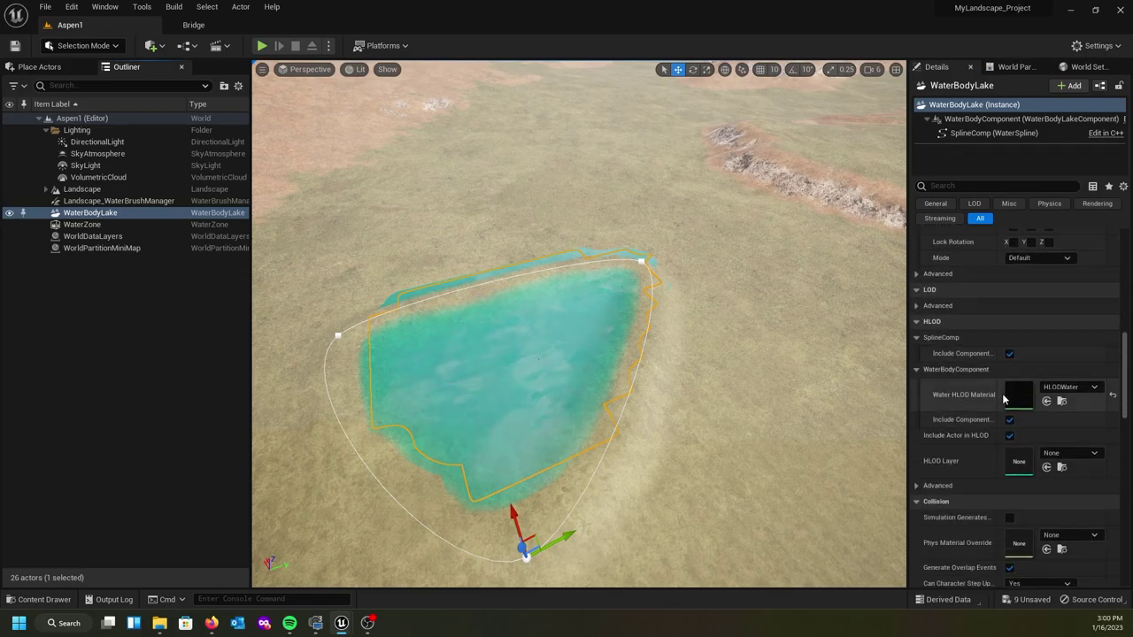
{"action": "scroll", "coordinate": [1003, 399], "scroll_direction": "down", "scroll_amount": 10}
{"action": "scroll", "coordinate": [1003, 399], "scroll_direction": "down", "scroll_amount": 3}
{"action": "scroll", "coordinate": [1003, 399], "scroll_direction": "down", "scroll_amount": 9}
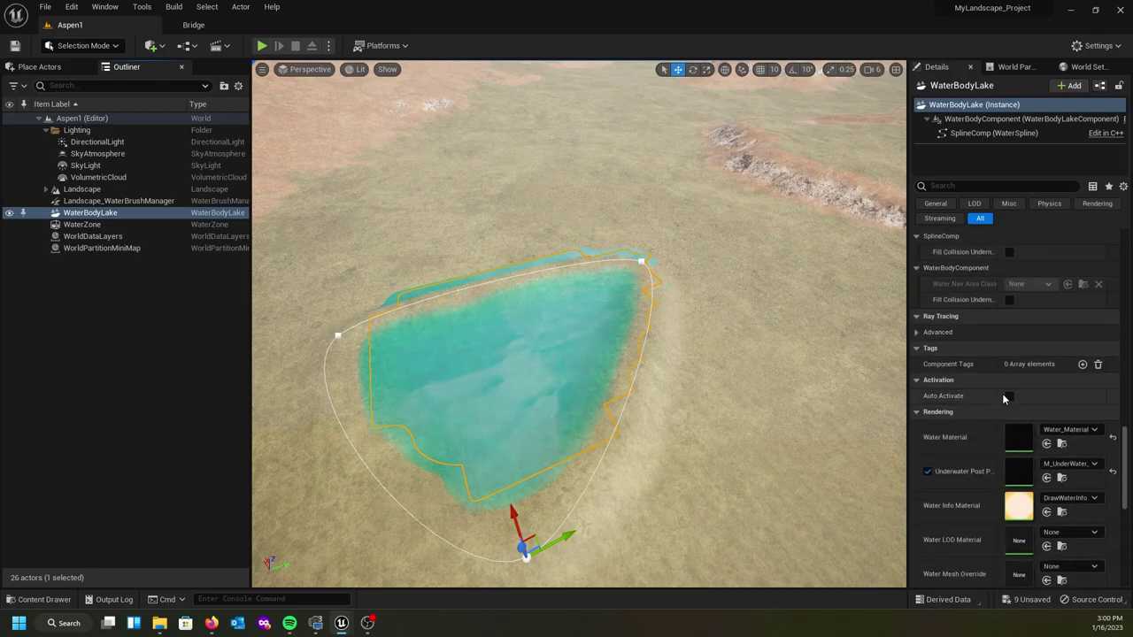
{"action": "scroll", "coordinate": [1004, 400], "scroll_direction": "down", "scroll_amount": 2}
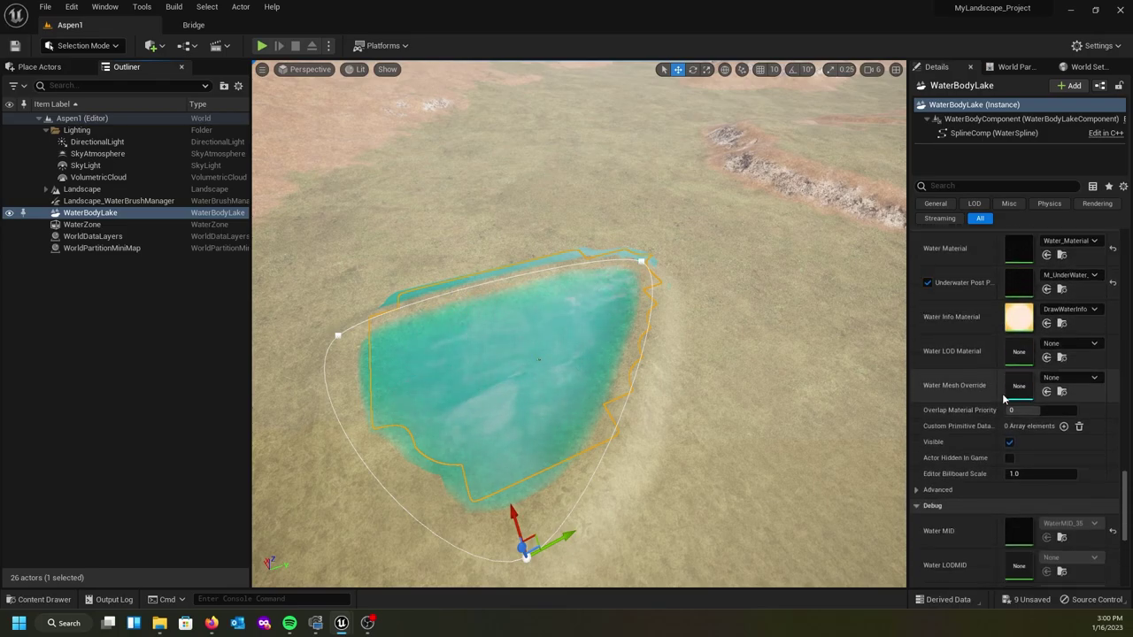
Filter the lake's properties for "affect" and turn off Affects Landscape
{"action": "scroll", "coordinate": [1003, 399], "scroll_direction": "down", "scroll_amount": 6}
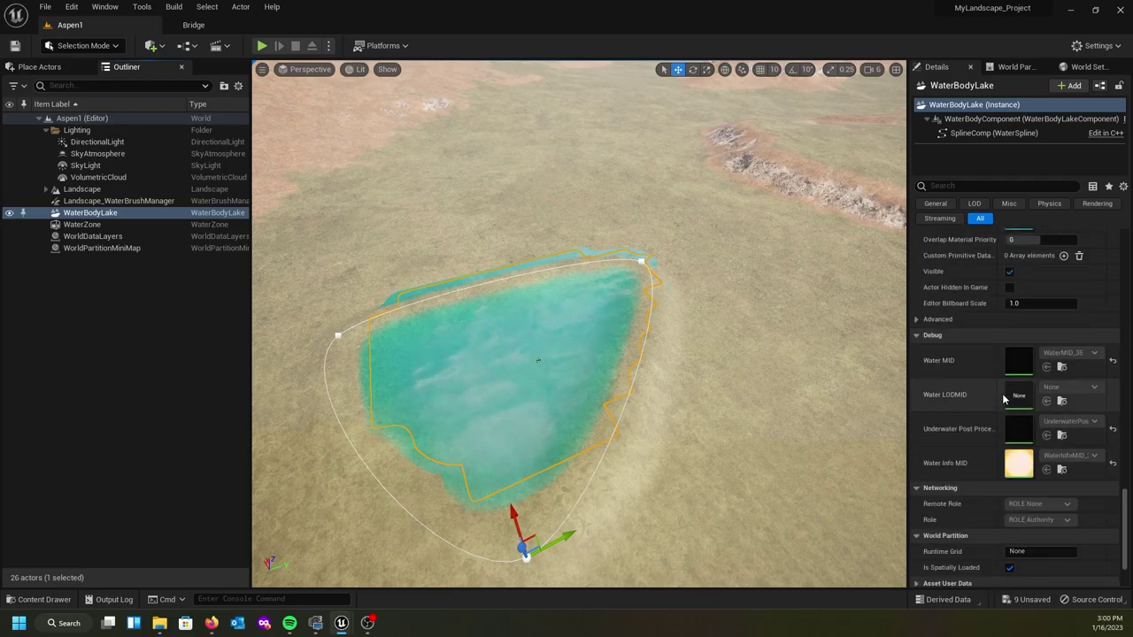
{"action": "scroll", "coordinate": [1003, 399], "scroll_direction": "up", "scroll_amount": 15}
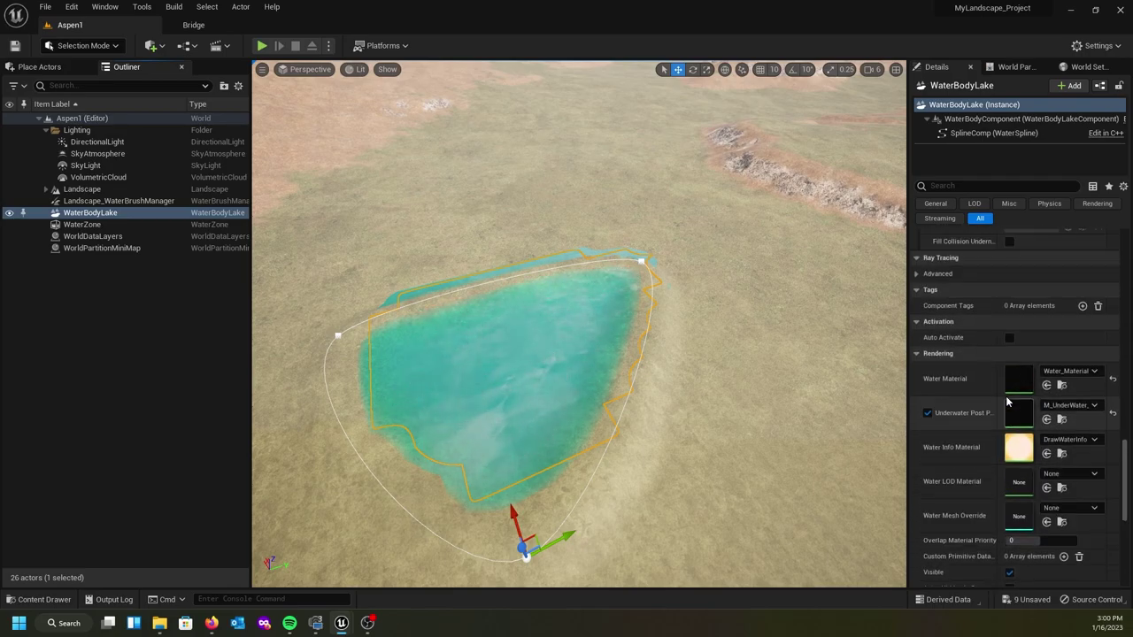
{"action": "scroll", "coordinate": [1002, 399], "scroll_direction": "up", "scroll_amount": 2}
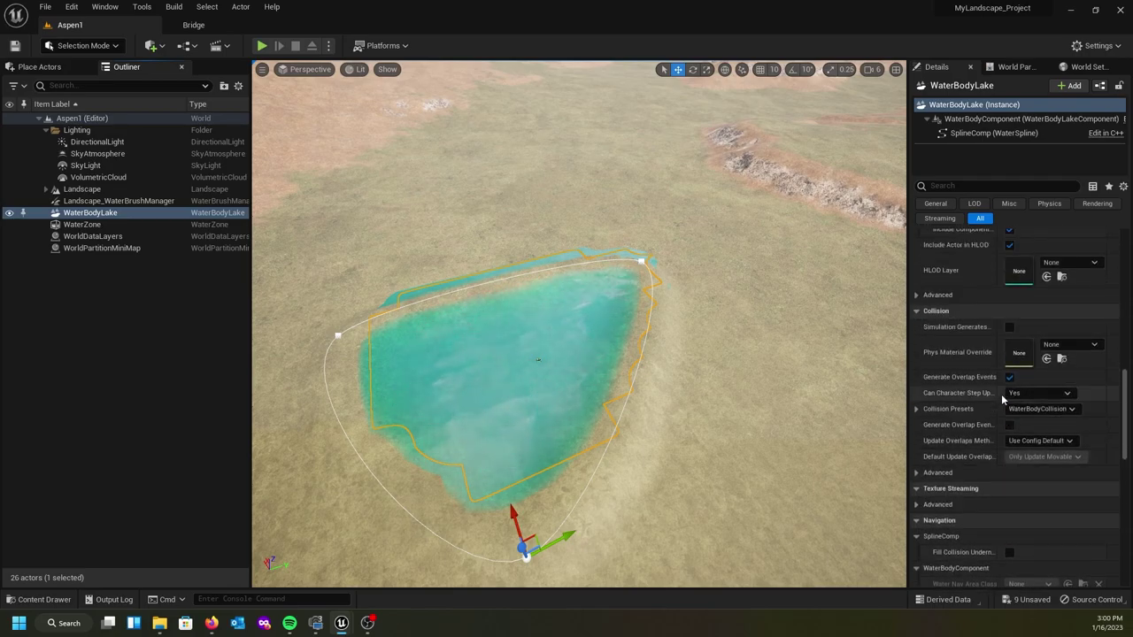
{"action": "scroll", "coordinate": [1000, 400], "scroll_direction": "up", "scroll_amount": 4}
{"action": "scroll", "coordinate": [1000, 400], "scroll_direction": "up", "scroll_amount": 8}
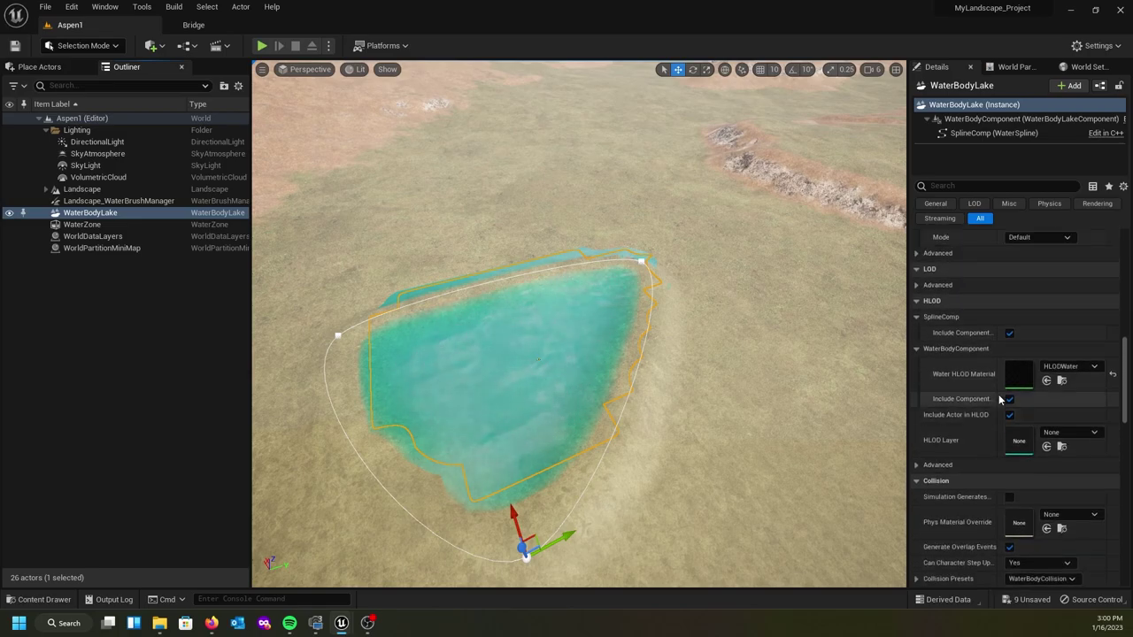
{"action": "scroll", "coordinate": [998, 394], "scroll_direction": "up", "scroll_amount": 11}
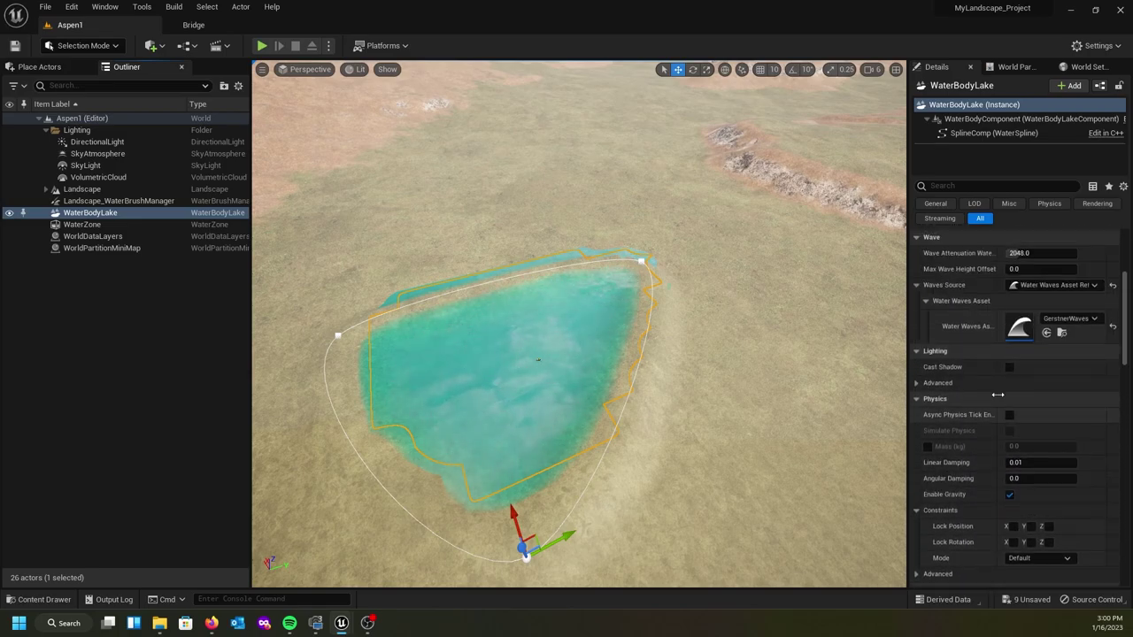
{"action": "scroll", "coordinate": [997, 395], "scroll_direction": "up", "scroll_amount": 2}
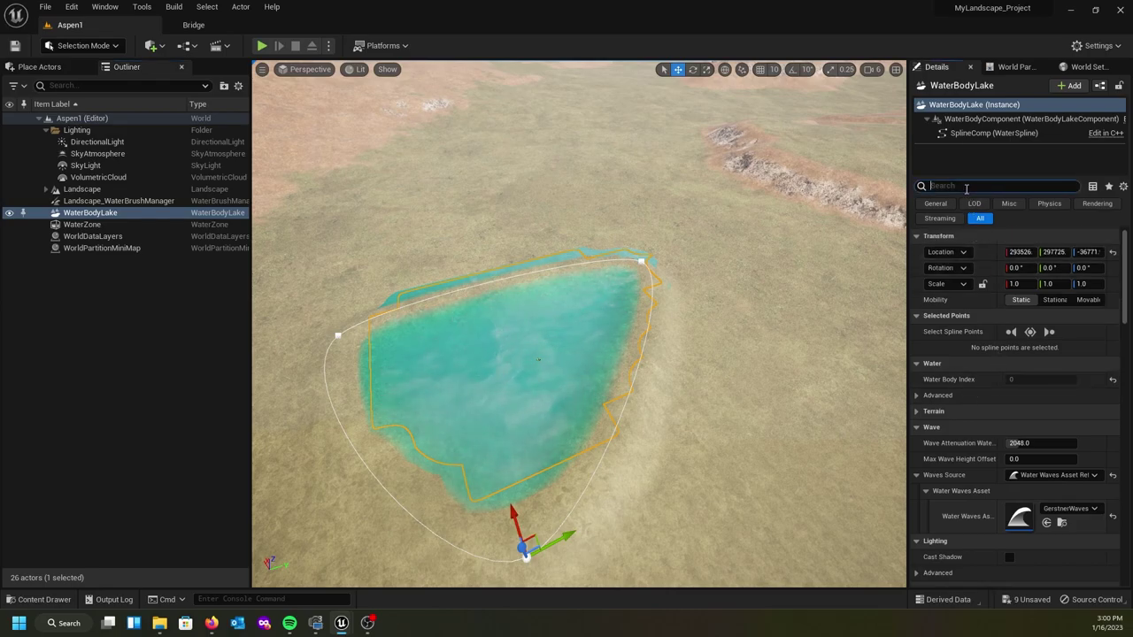
{"action": "type", "text": "ffect"}
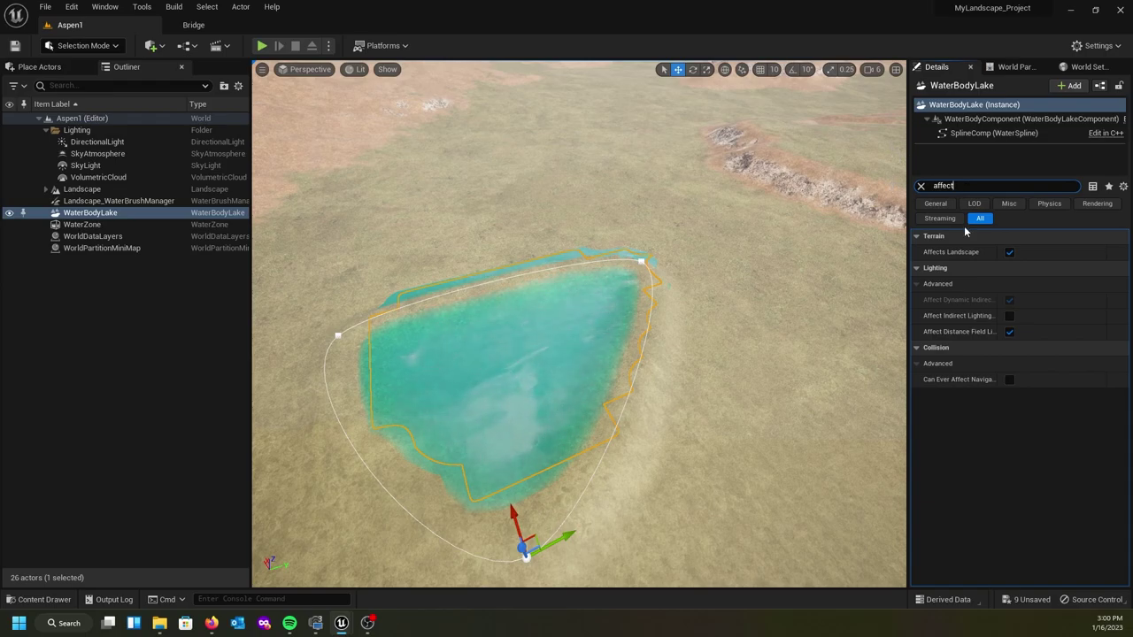
{"action": "left_click", "coordinate": [1010, 252]}
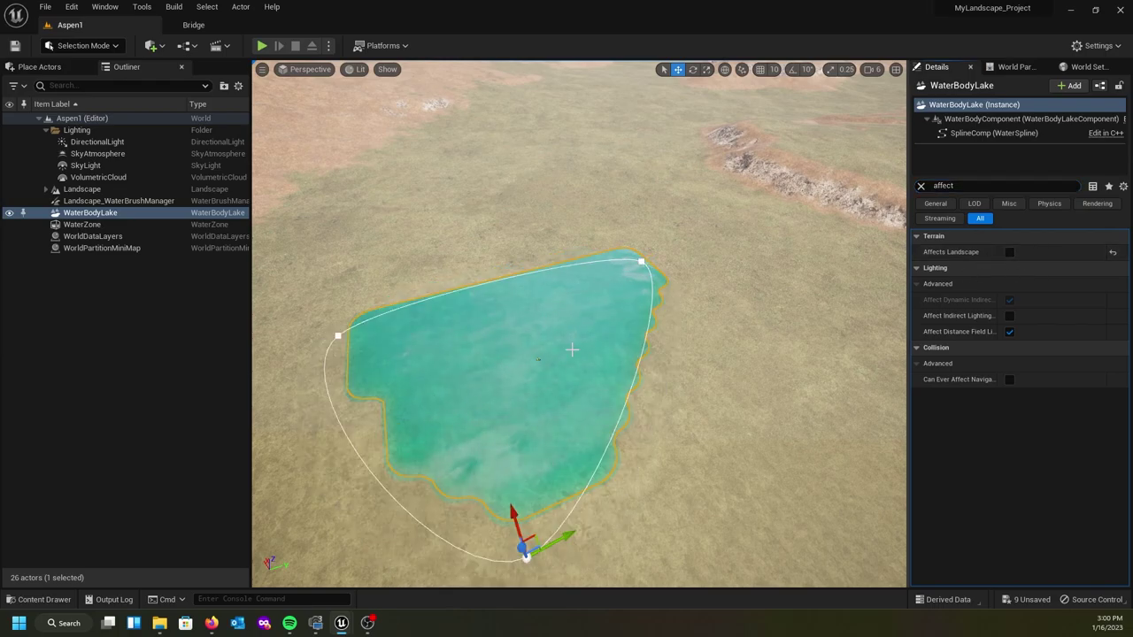
Play-test the level from the lake's shore, moving and jumping the character through the water, and end the play session
{"action": "key", "text": "d"}
{"action": "key", "text": "w"}
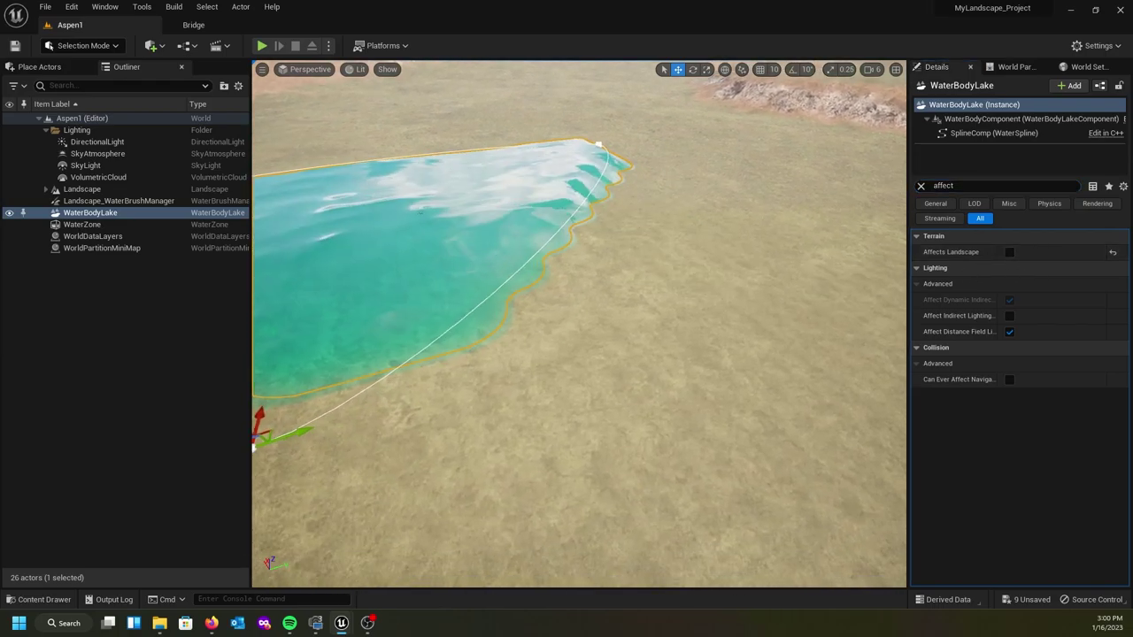
{"action": "right_click_drag", "start_coordinate": [579, 324], "coordinate": [425, 274]}
{"action": "key", "text": "q"}
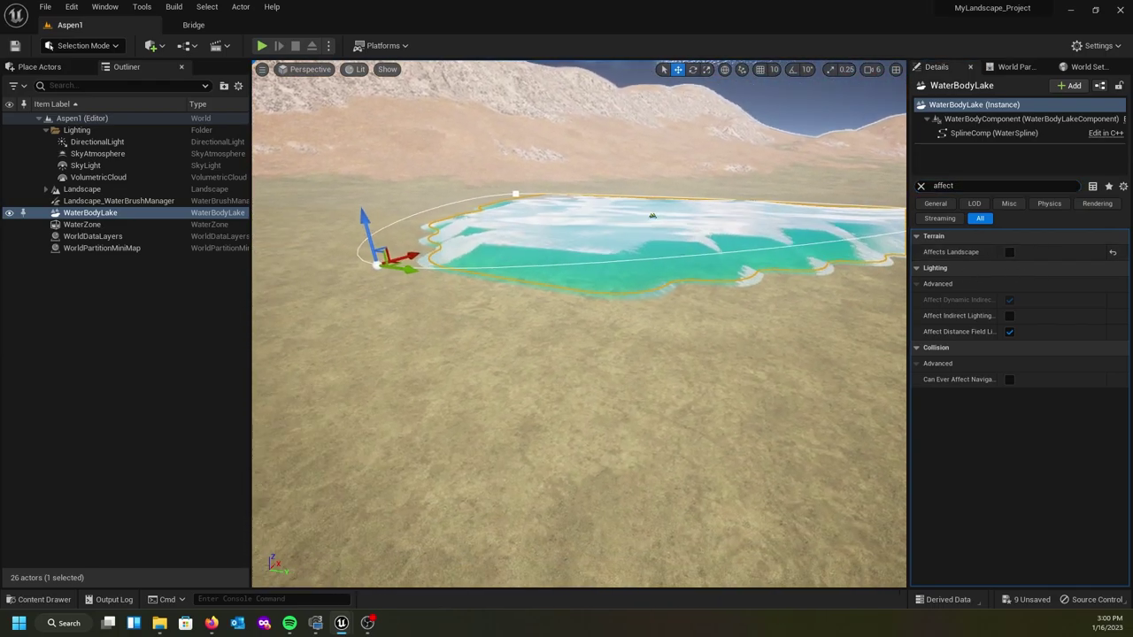
{"action": "right_click_drag", "start_coordinate": [518, 276], "coordinate": [497, 259]}
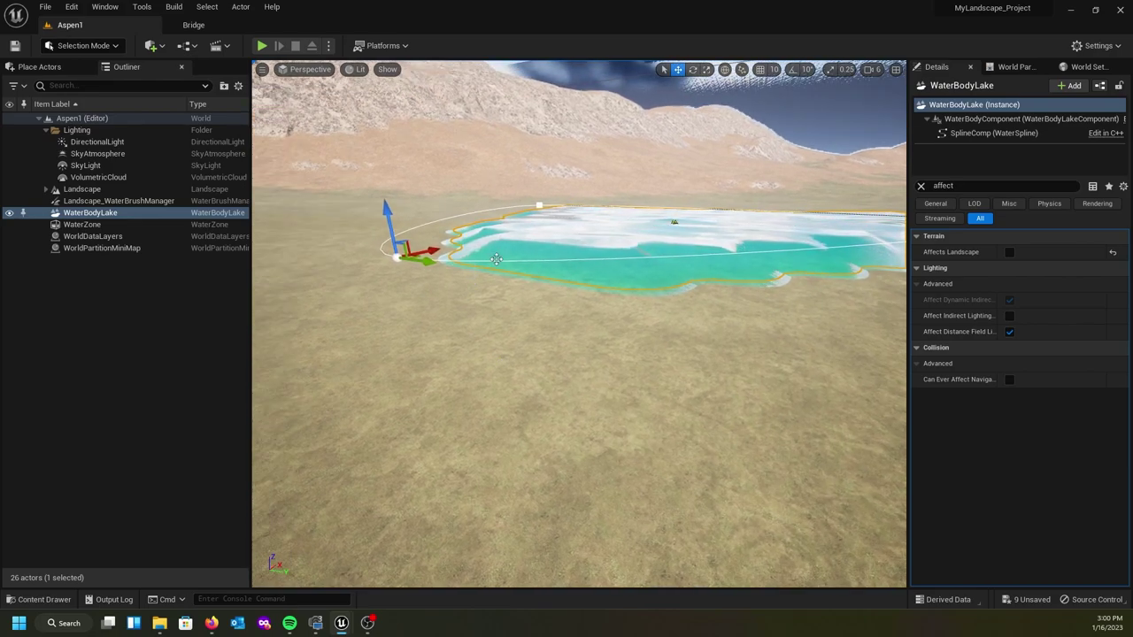
{"action": "mouse_move", "coordinate": [593, 285]}
{"action": "right_mouse_down"}
{"action": "mouse_move", "coordinate": [625, 301]}
{"action": "mouse_move", "coordinate": [596, 285]}
{"action": "right_mouse_up"}
{"action": "key", "text": "w"}
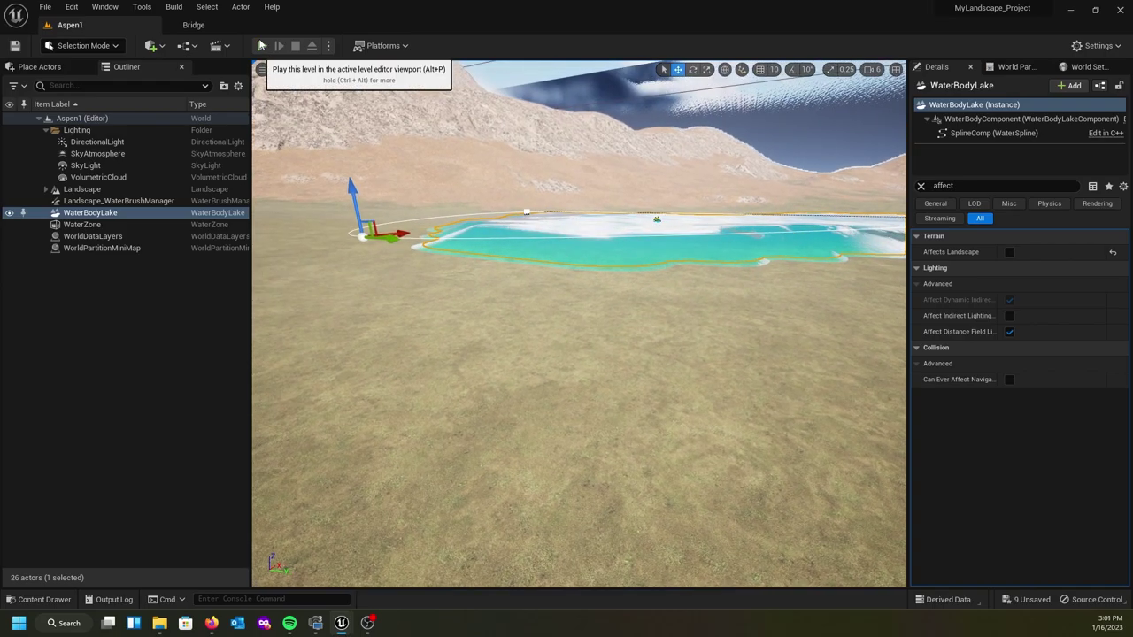
{"action": "key", "text": "alt+p"}
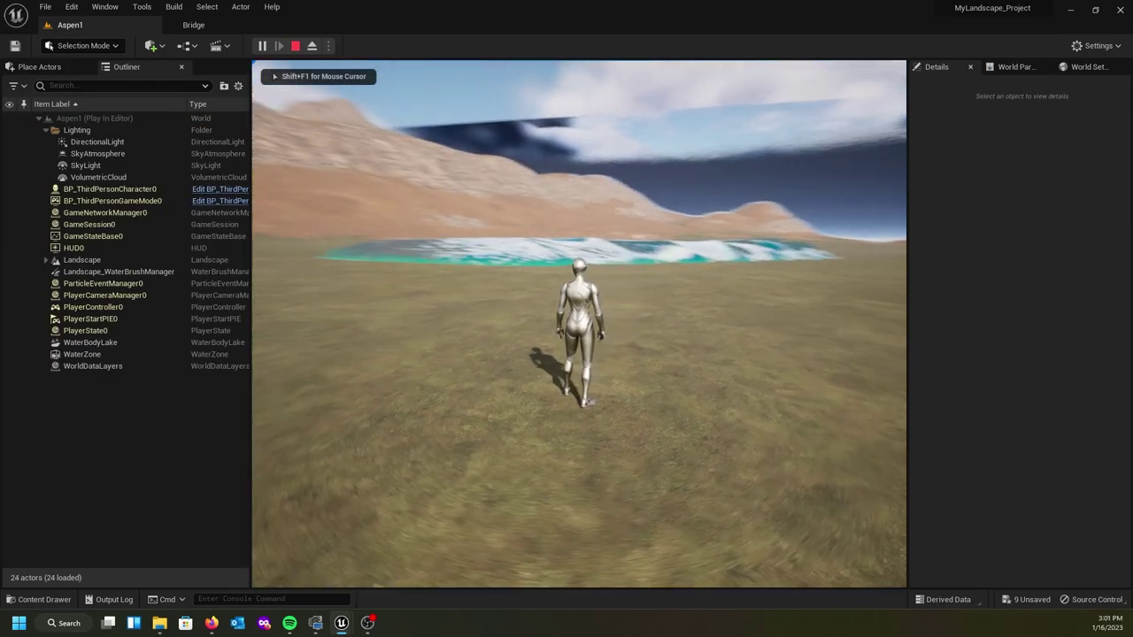
{"action": "key", "text": "w"}
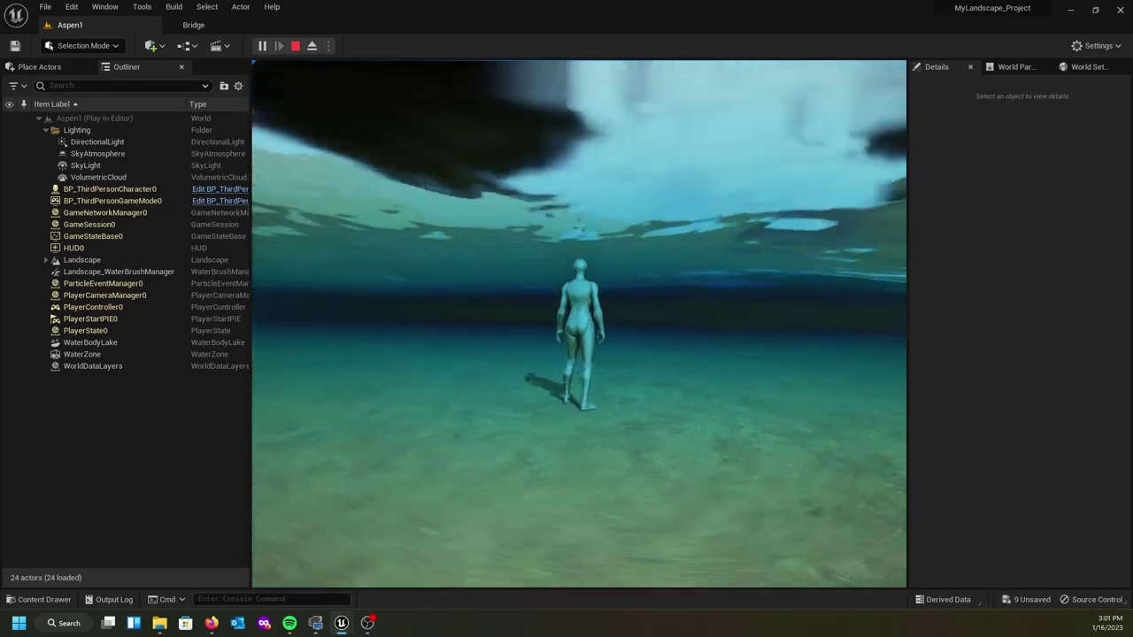
{"action": "key", "text": "space"}
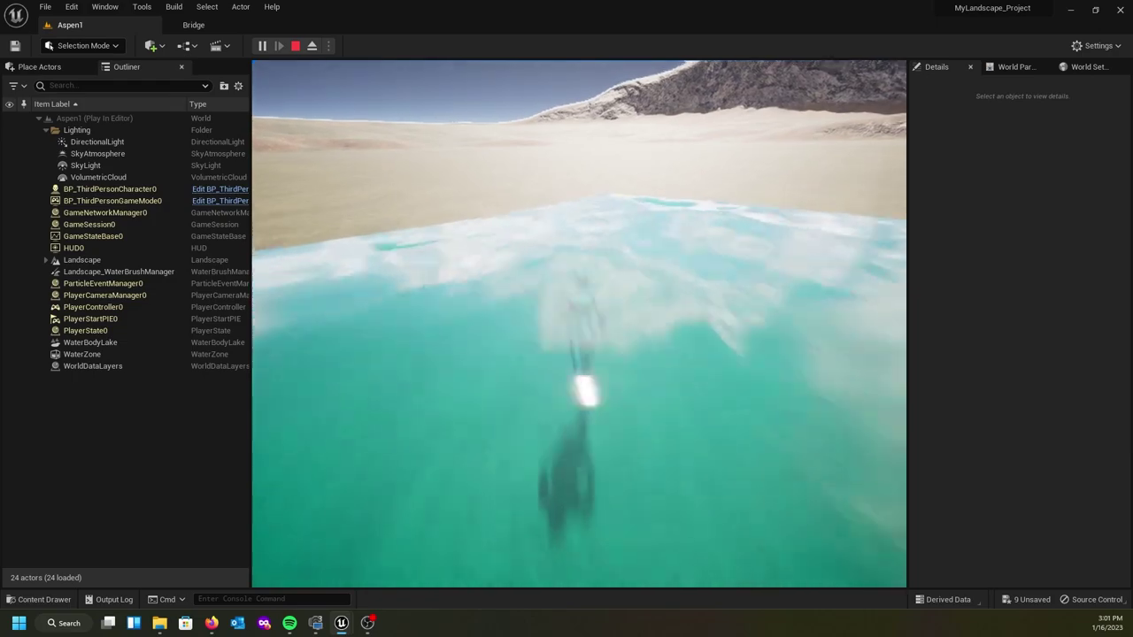
{"action": "key", "text": "w"}
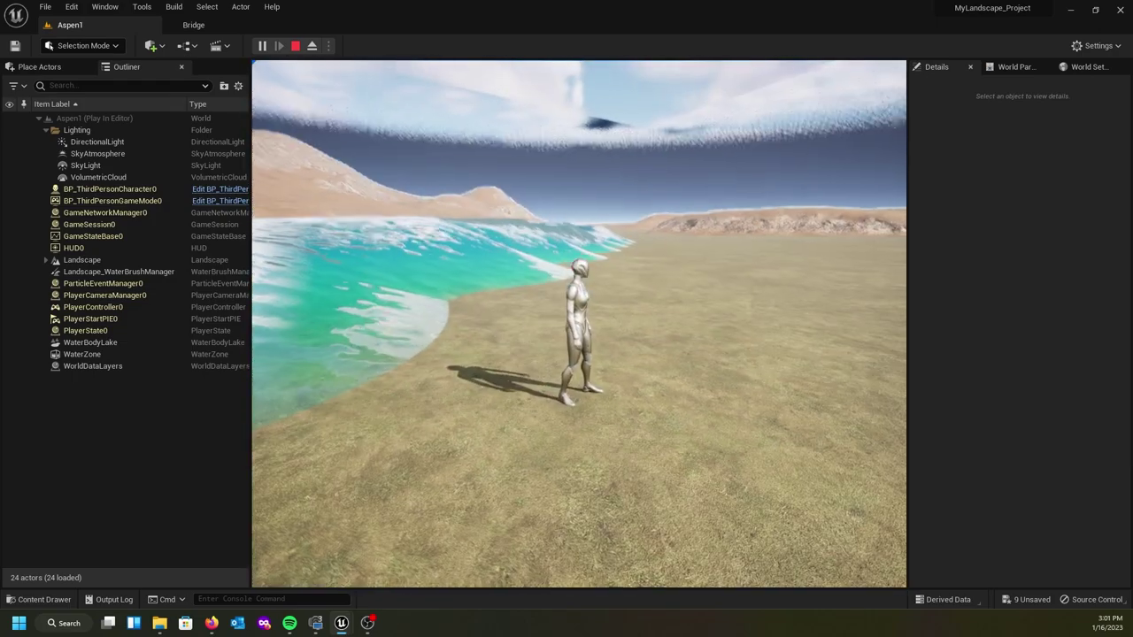
{"action": "key", "text": "Escape"}
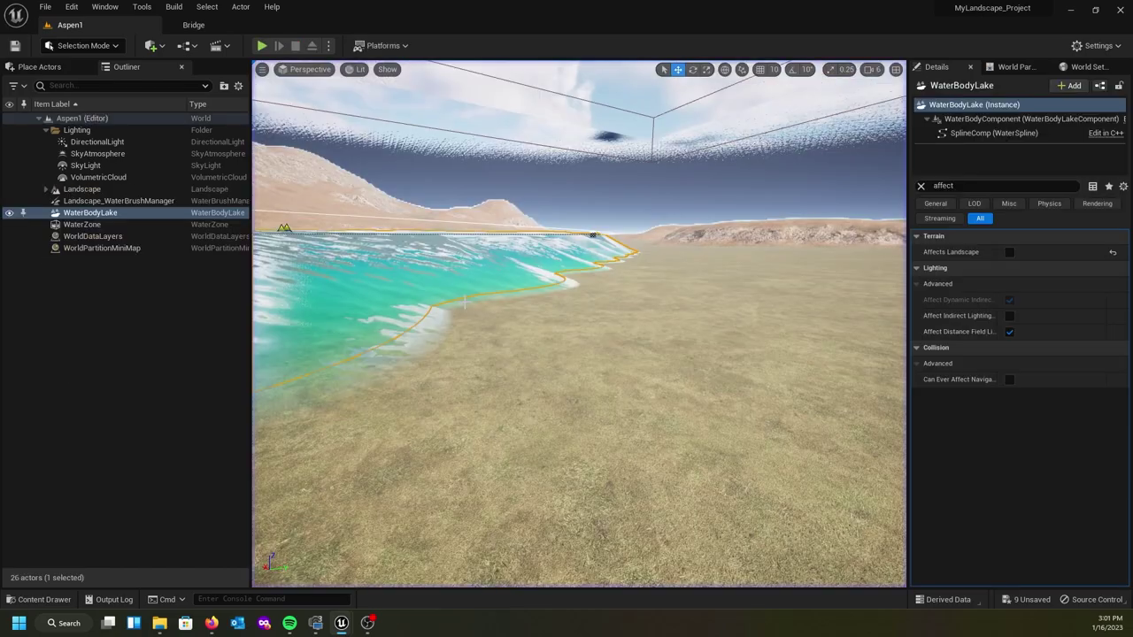
Raise the WaterBodyLake slightly along its vertical axis and inspect its shoreline from above
{"action": "key", "text": "w"}
{"action": "right_click_drag", "start_coordinate": [579, 324], "coordinate": [354, 353]}
{"action": "double_click", "coordinate": [99, 216]}
{"action": "right_click_drag", "start_coordinate": [509, 398], "coordinate": [555, 356]}
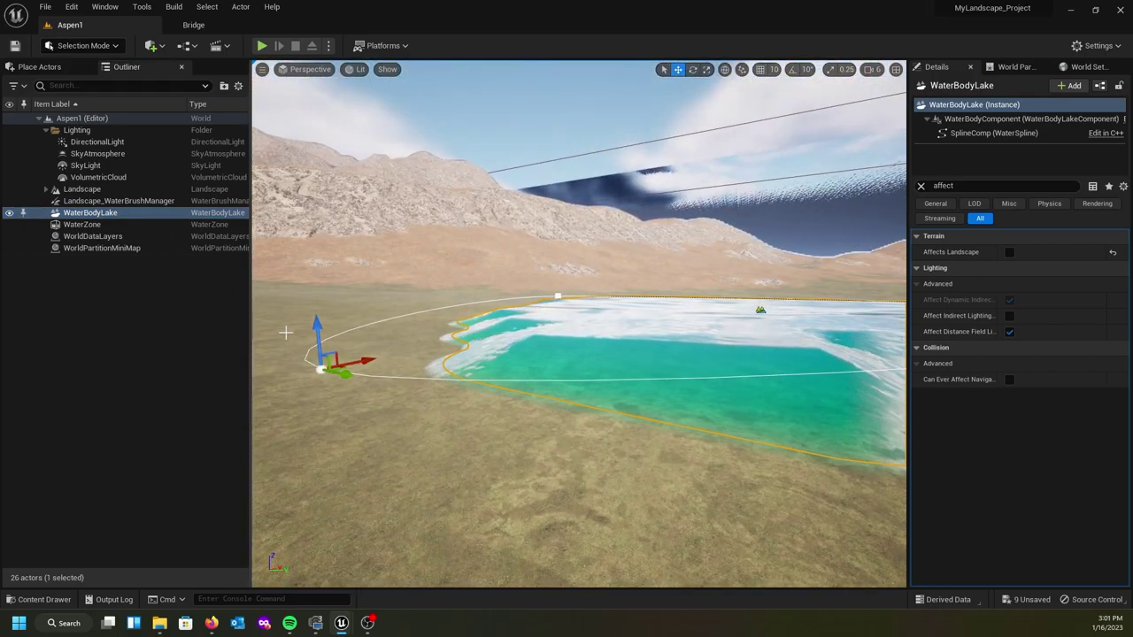
{"action": "left_click_drag", "start_coordinate": [317, 324], "coordinate": [319, 317]}
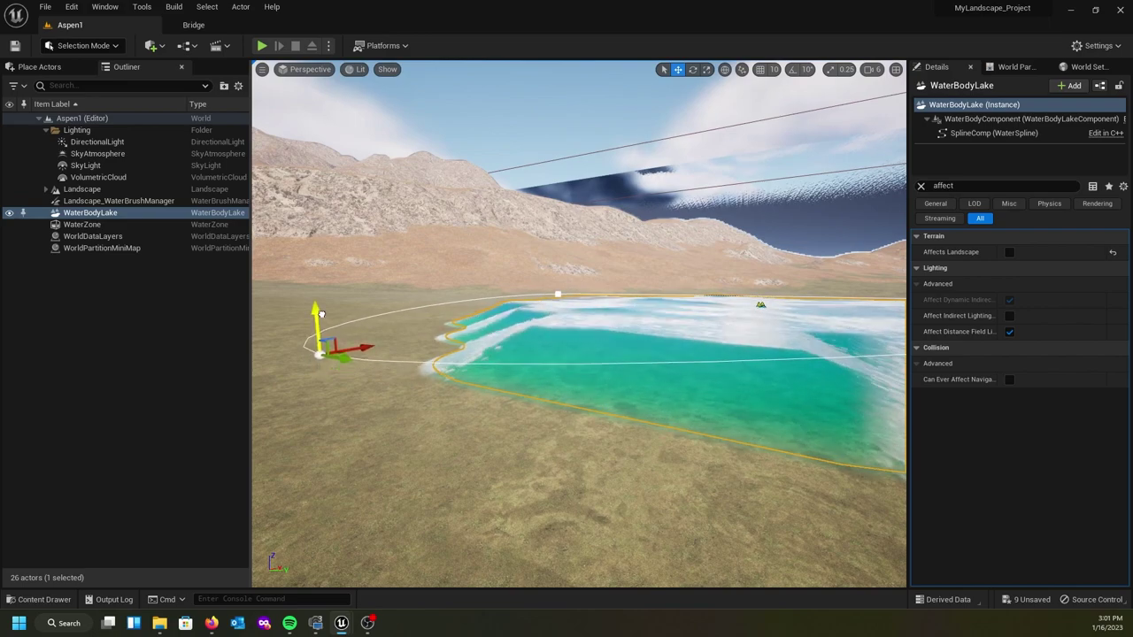
{"action": "right_click_drag", "start_coordinate": [384, 354], "coordinate": [409, 348]}
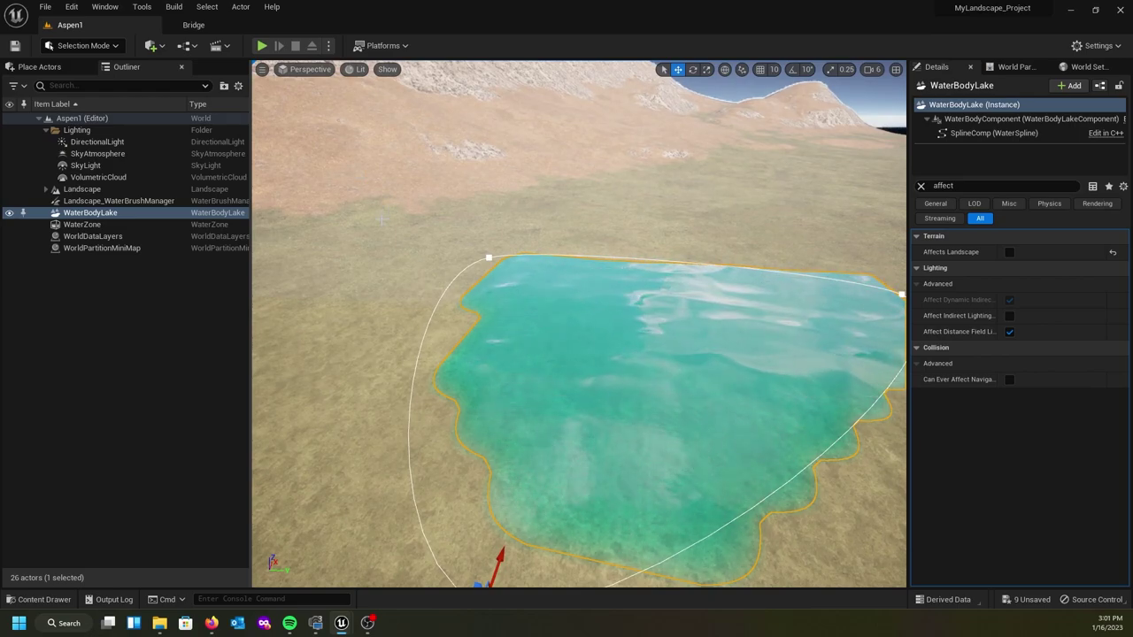
Check the Landscape_WaterBrushManager and lake actors, and move the WaterZone vertically to about ground level
{"action": "left_click", "coordinate": [106, 202]}
{"action": "right_click_drag", "start_coordinate": [425, 258], "coordinate": [283, 267]}
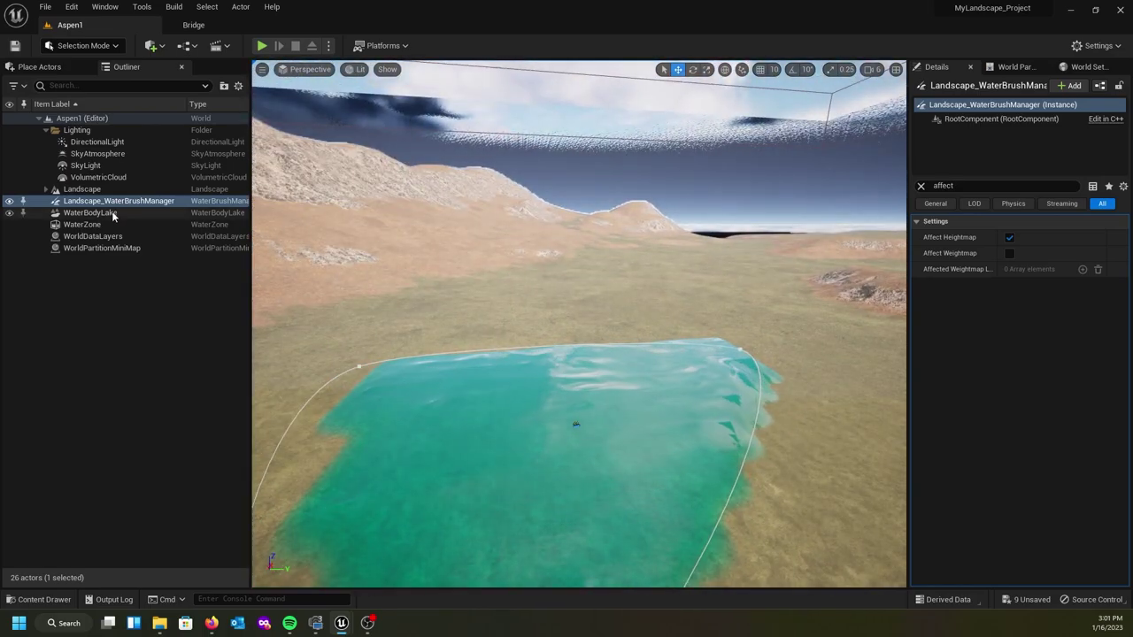
{"action": "double_click", "coordinate": [89, 213]}
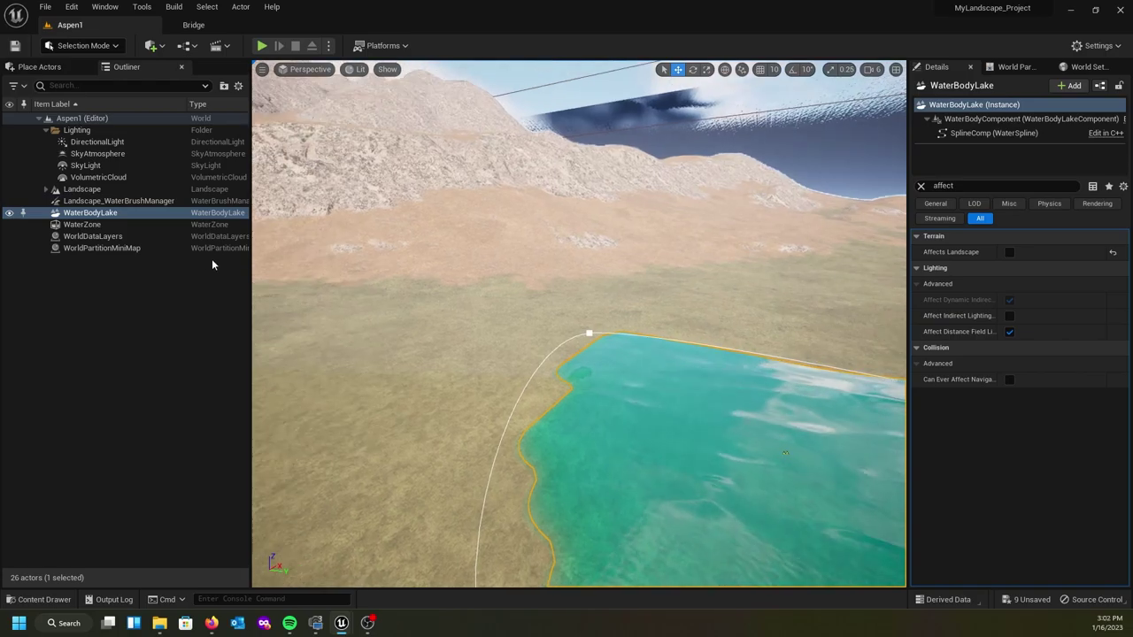
{"action": "double_click", "coordinate": [97, 225]}
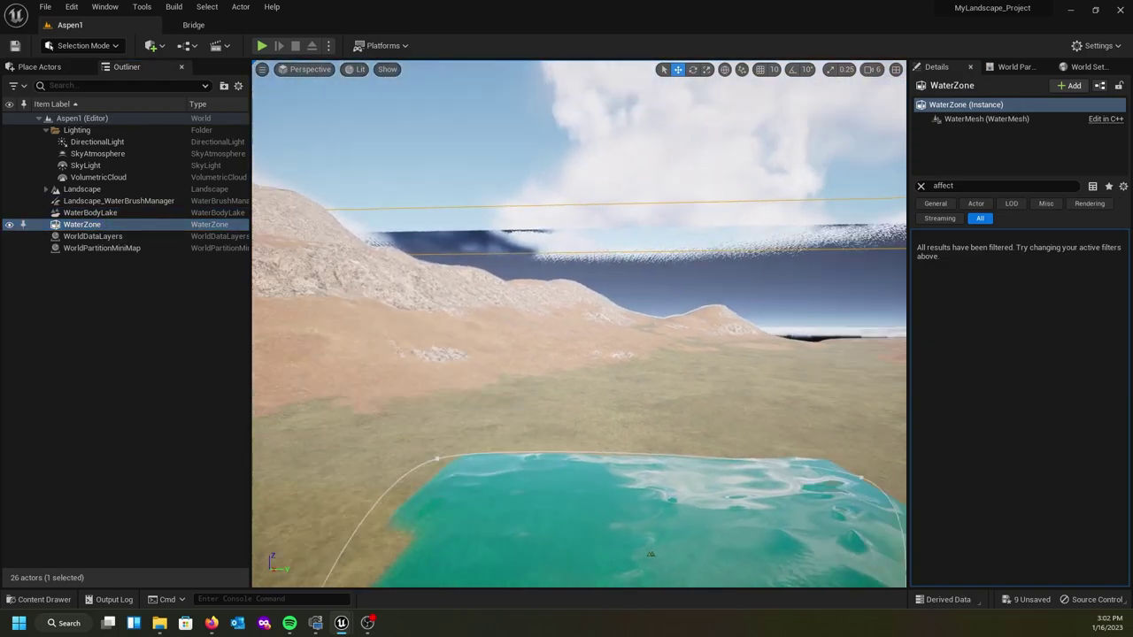
{"action": "right_click_drag", "start_coordinate": [496, 324], "coordinate": [814, 340]}
{"action": "right_click_drag", "start_coordinate": [580, 324], "coordinate": [647, 256]}
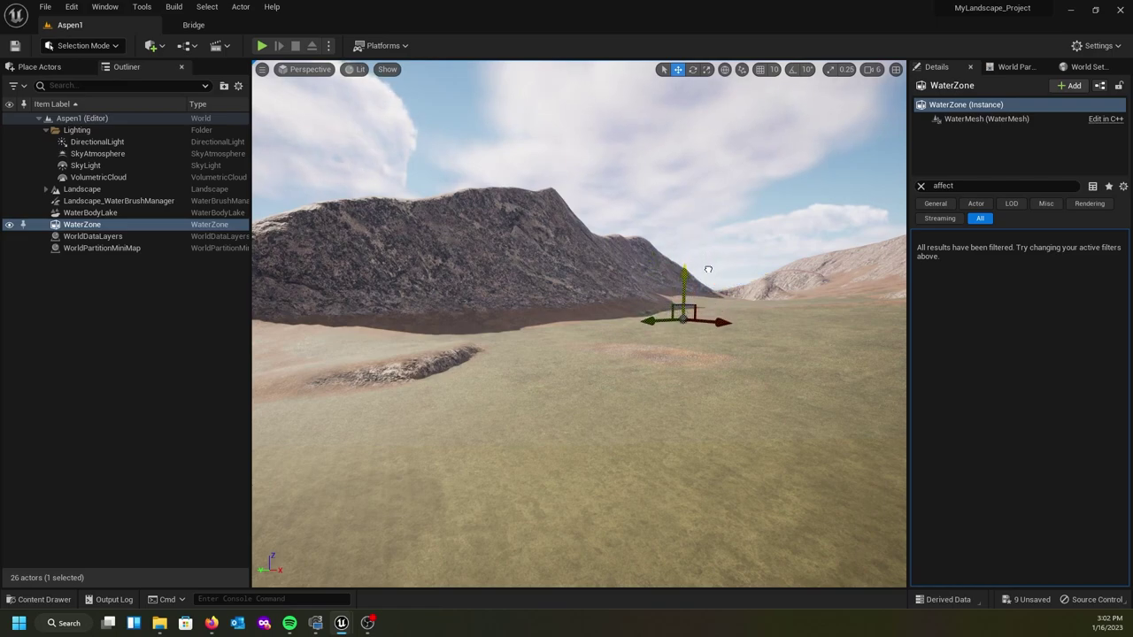
Enlarge the lake by moving one far spline point sideways past the rocky ridge and the other up the valley to the brown slope
{"action": "right_click_drag", "start_coordinate": [598, 285], "coordinate": [434, 306]}
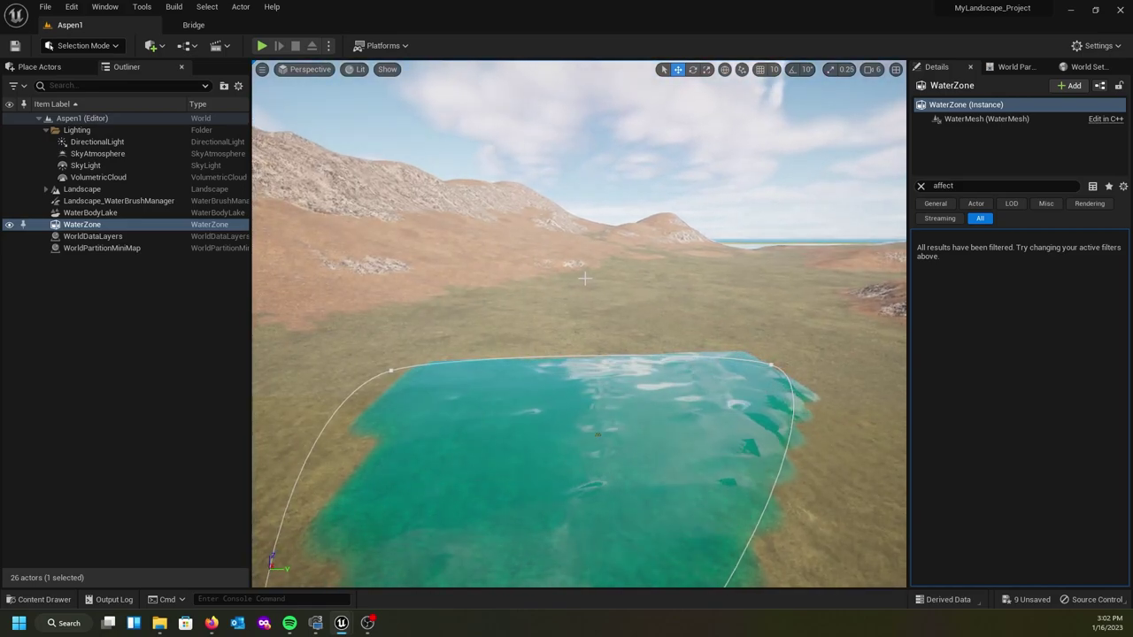
{"action": "right_click_drag", "start_coordinate": [579, 324], "coordinate": [571, 422]}
{"action": "right_click_drag", "start_coordinate": [699, 235], "coordinate": [721, 186]}
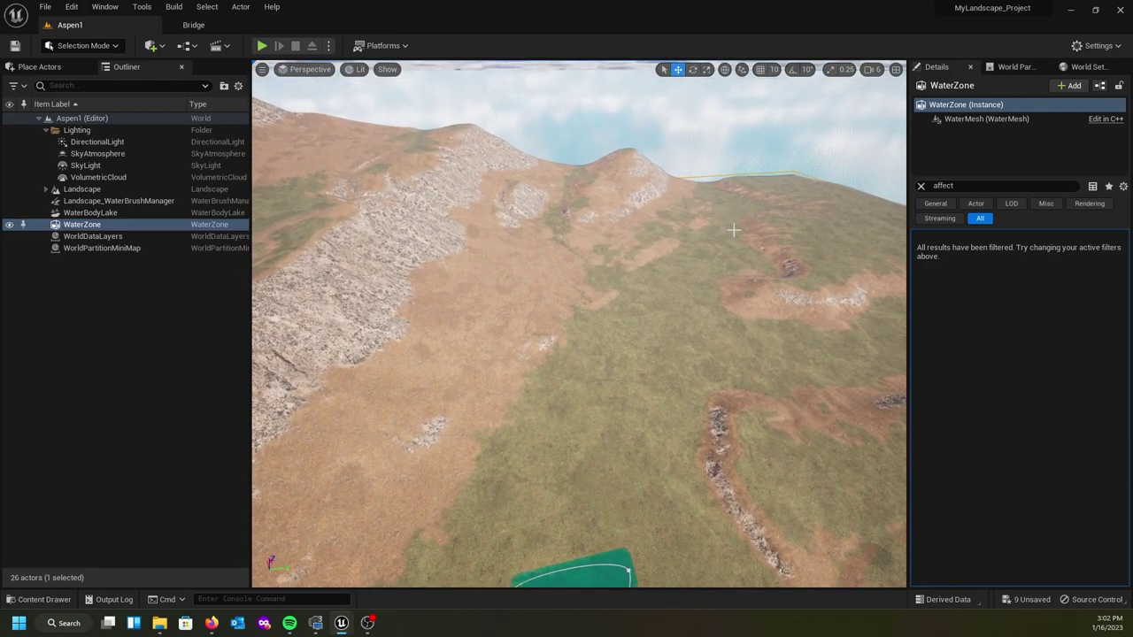
{"action": "right_click_drag", "start_coordinate": [692, 226], "coordinate": [730, 232]}
{"action": "right_click_drag", "start_coordinate": [663, 280], "coordinate": [619, 329]}
{"action": "right_click_drag", "start_coordinate": [729, 335], "coordinate": [603, 349]}
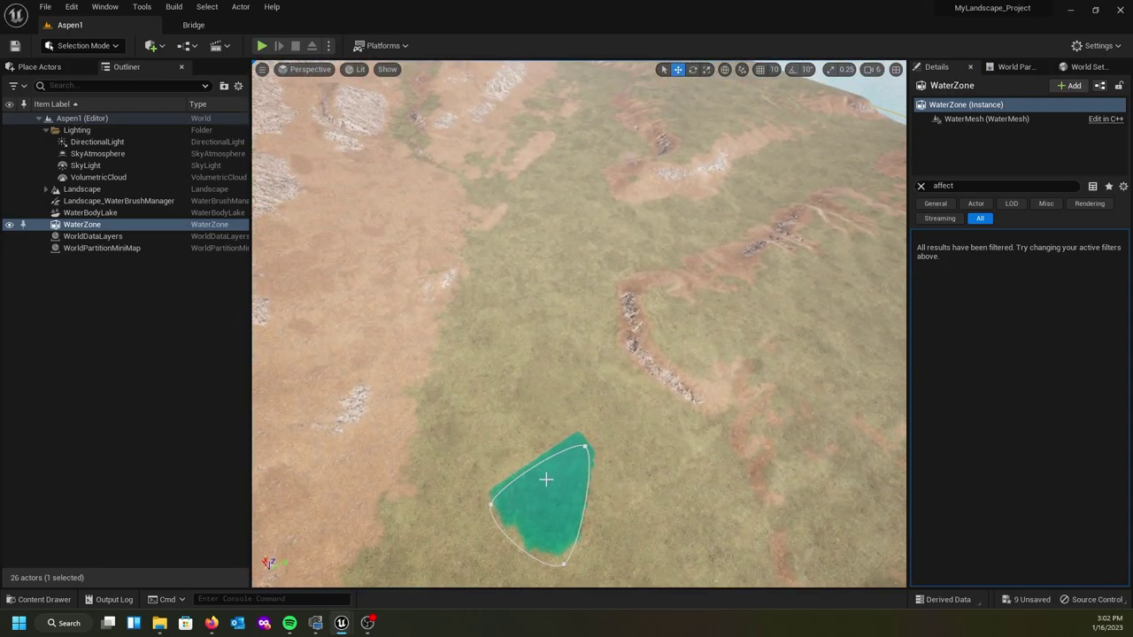
{"action": "right_click_drag", "start_coordinate": [547, 478], "coordinate": [523, 475]}
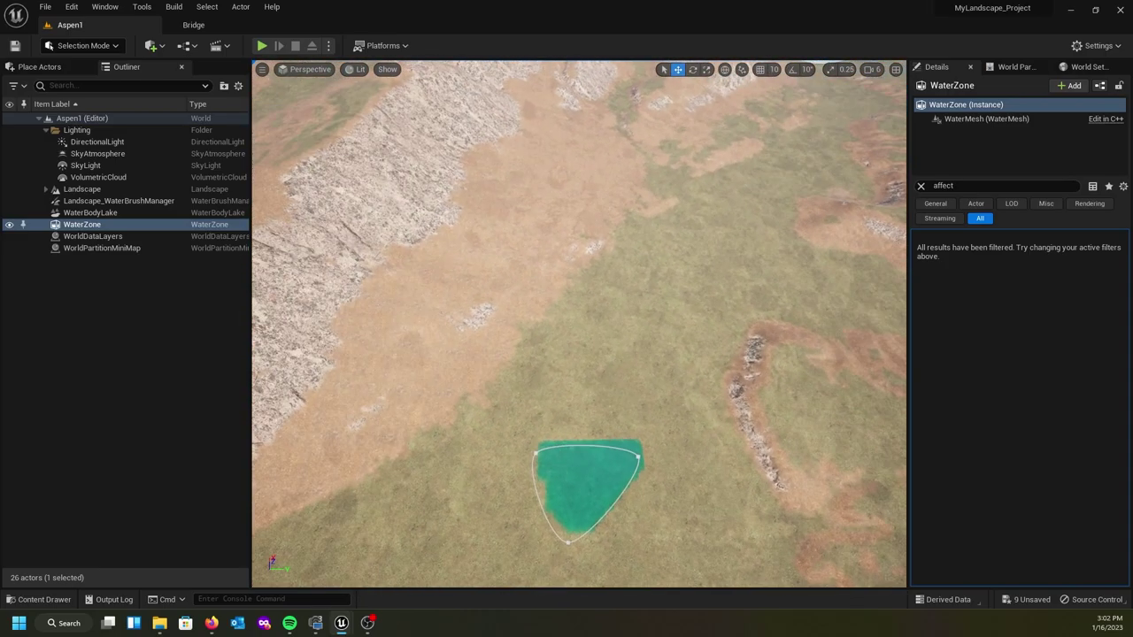
{"action": "left_click", "coordinate": [637, 458]}
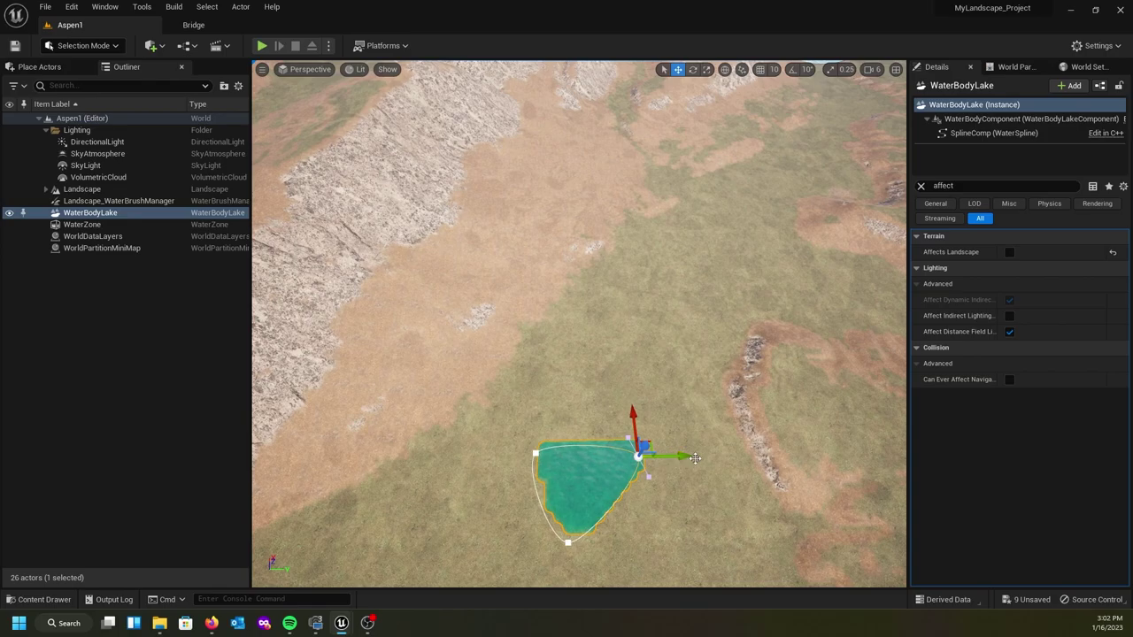
{"action": "left_click_drag", "start_coordinate": [677, 457], "coordinate": [836, 431]}
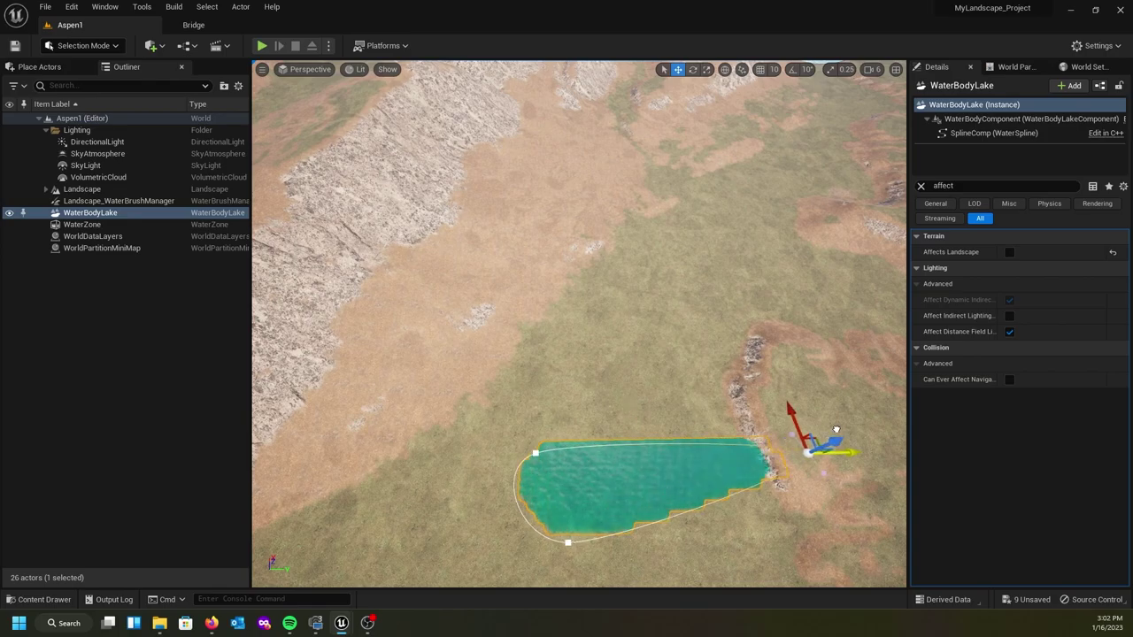
{"action": "left_click", "coordinate": [536, 453]}
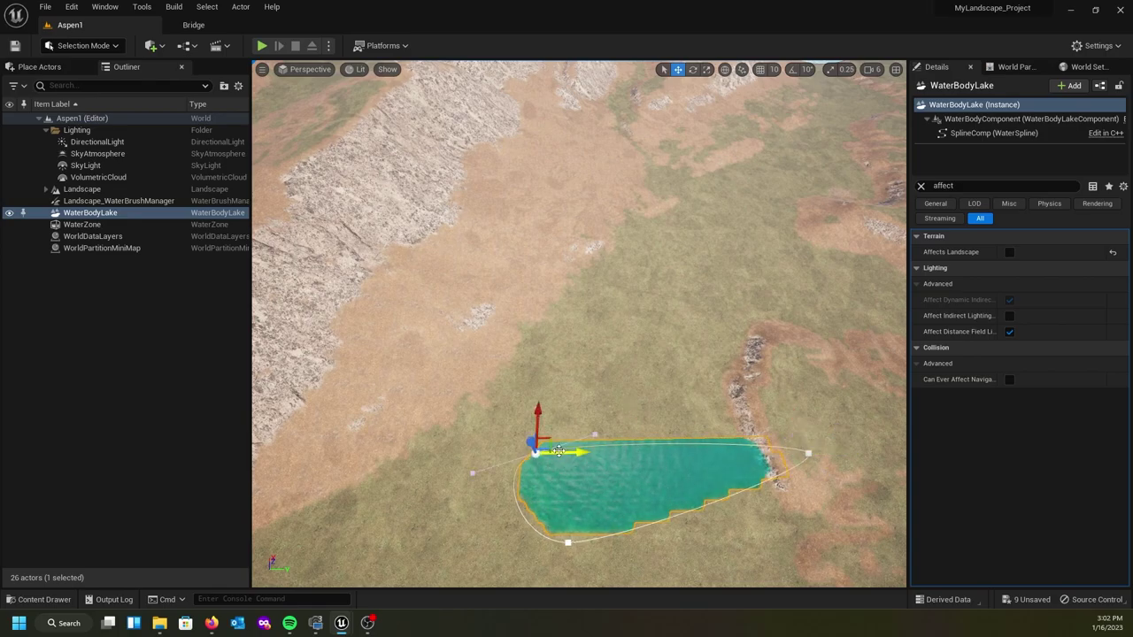
{"action": "left_click_drag", "start_coordinate": [539, 420], "coordinate": [481, 243]}
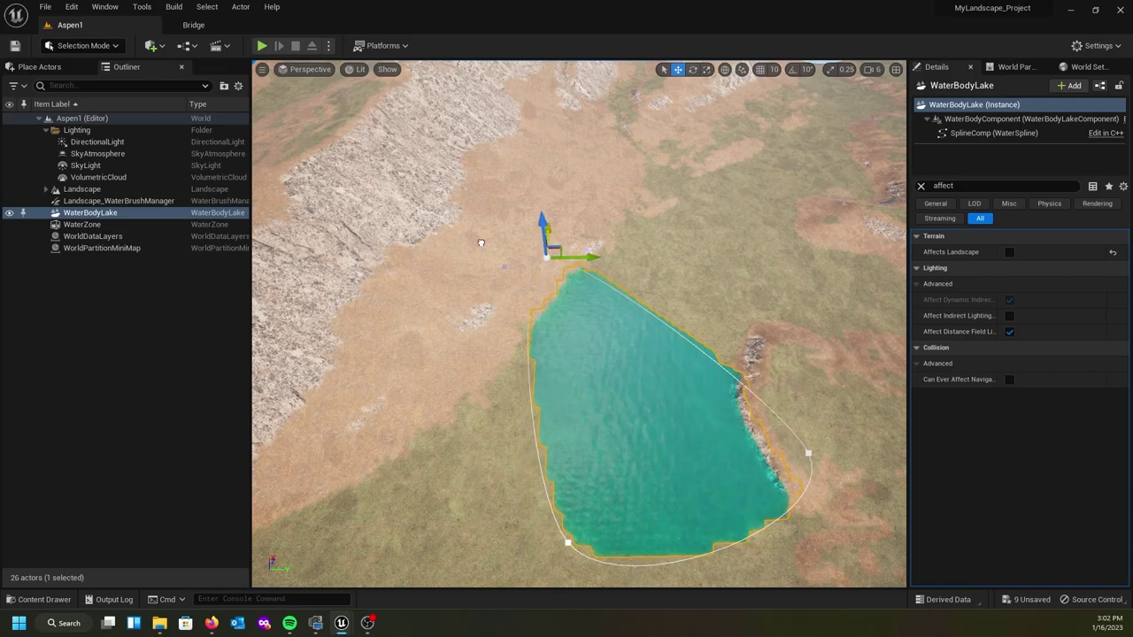
Add a spline point on the lake's far edge and move it outward beyond the rocky ridge
{"action": "right_click", "coordinate": [633, 302]}
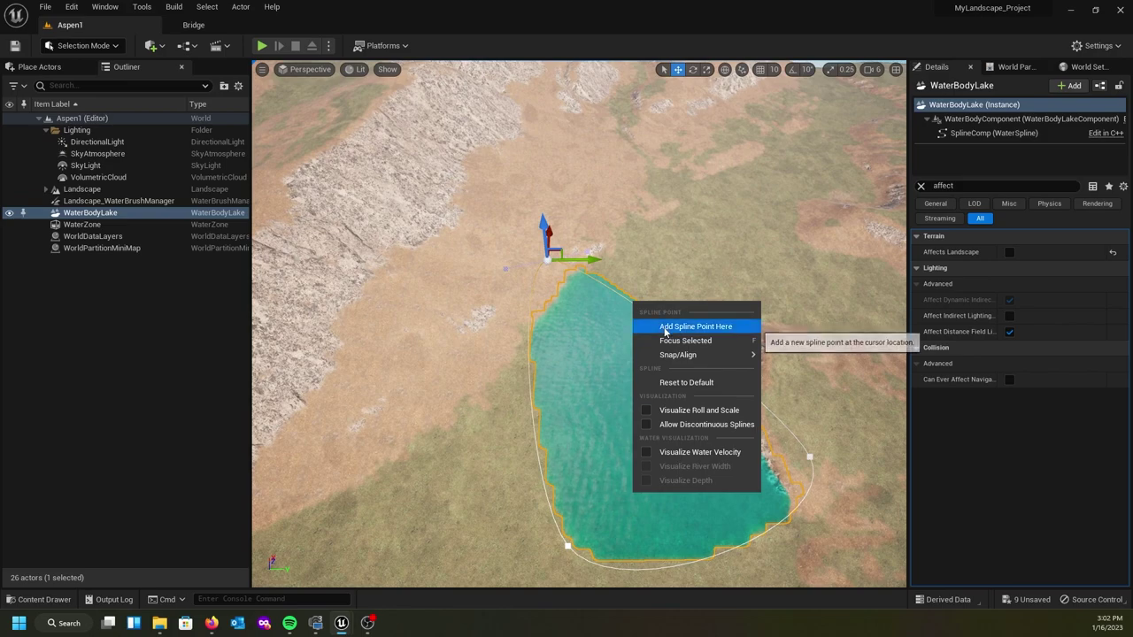
{"action": "left_click", "coordinate": [665, 331]}
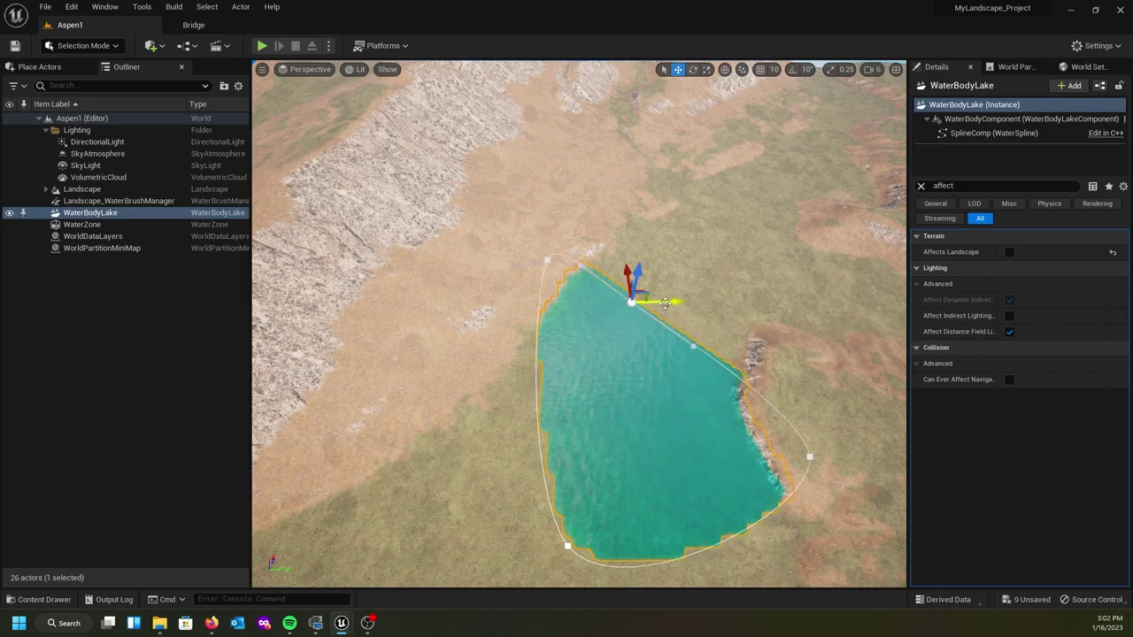
{"action": "left_click_drag", "start_coordinate": [670, 301], "coordinate": [780, 197]}
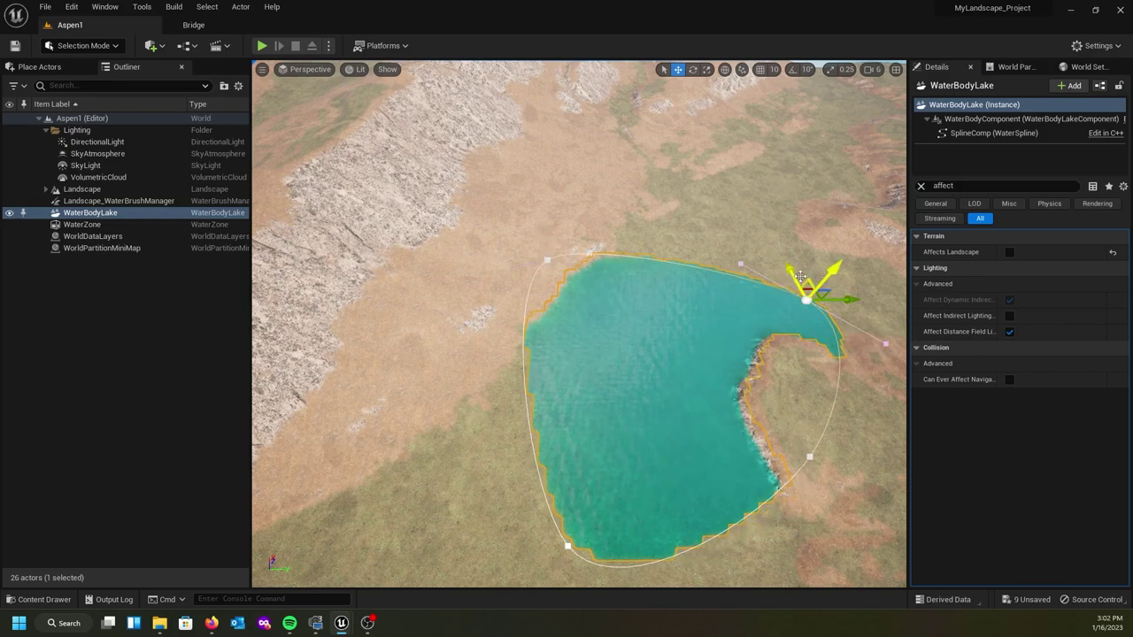
Move the selected far spline point up the valley and add a spline point along the lake's brown-slope side
{"action": "left_click_drag", "start_coordinate": [793, 269], "coordinate": [598, 125]}
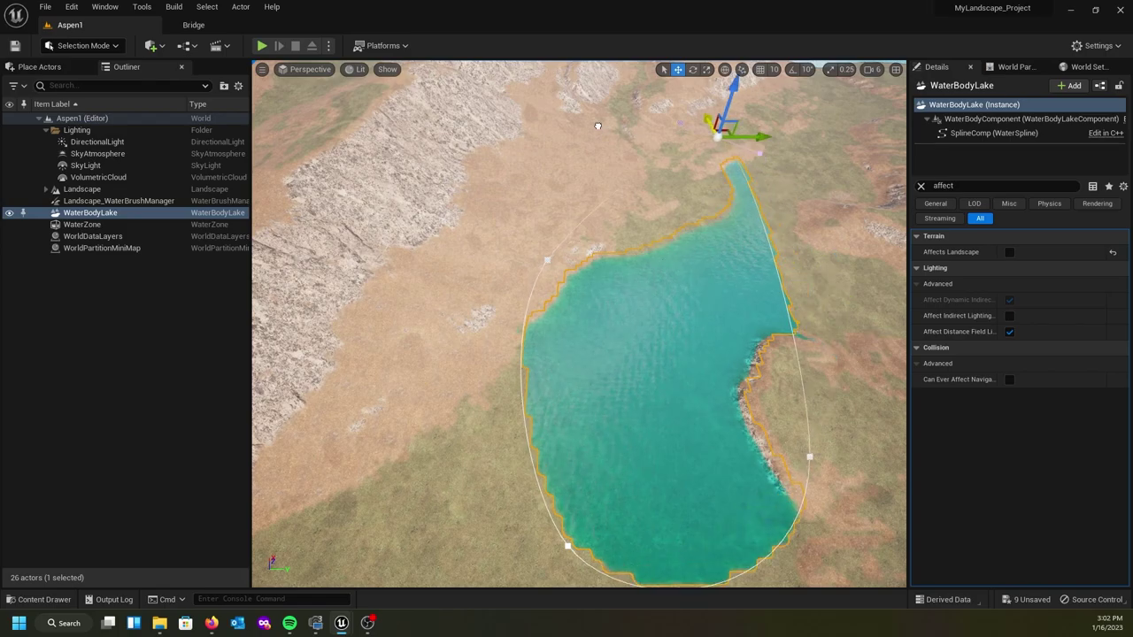
{"action": "right_click_drag", "start_coordinate": [635, 248], "coordinate": [704, 208]}
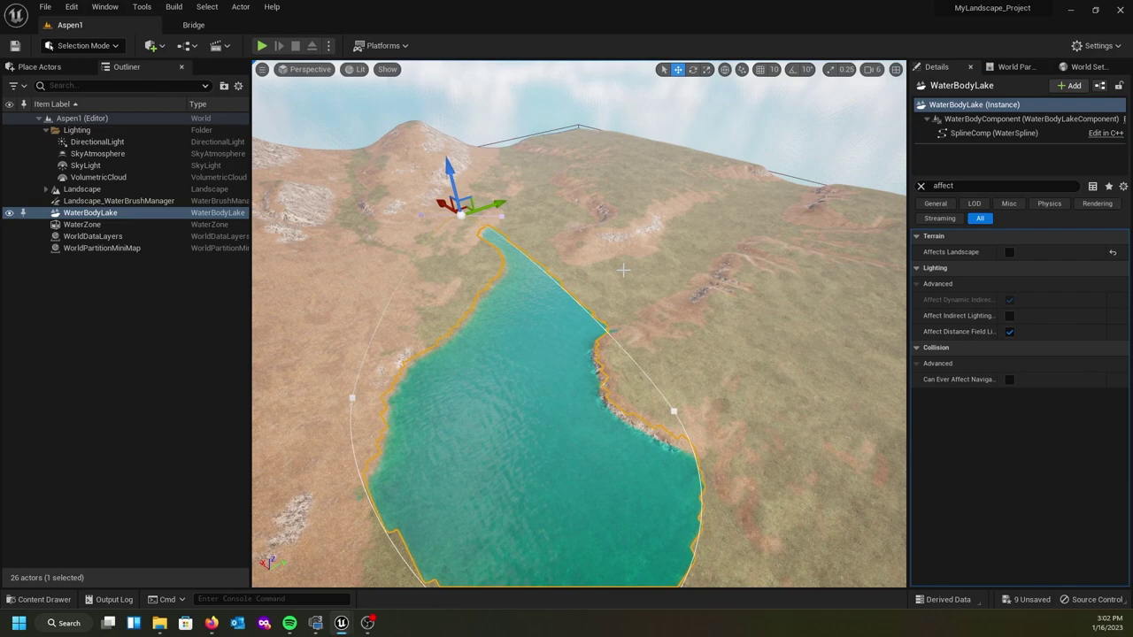
{"action": "right_click", "coordinate": [396, 290]}
{"action": "left_click", "coordinate": [433, 315]}
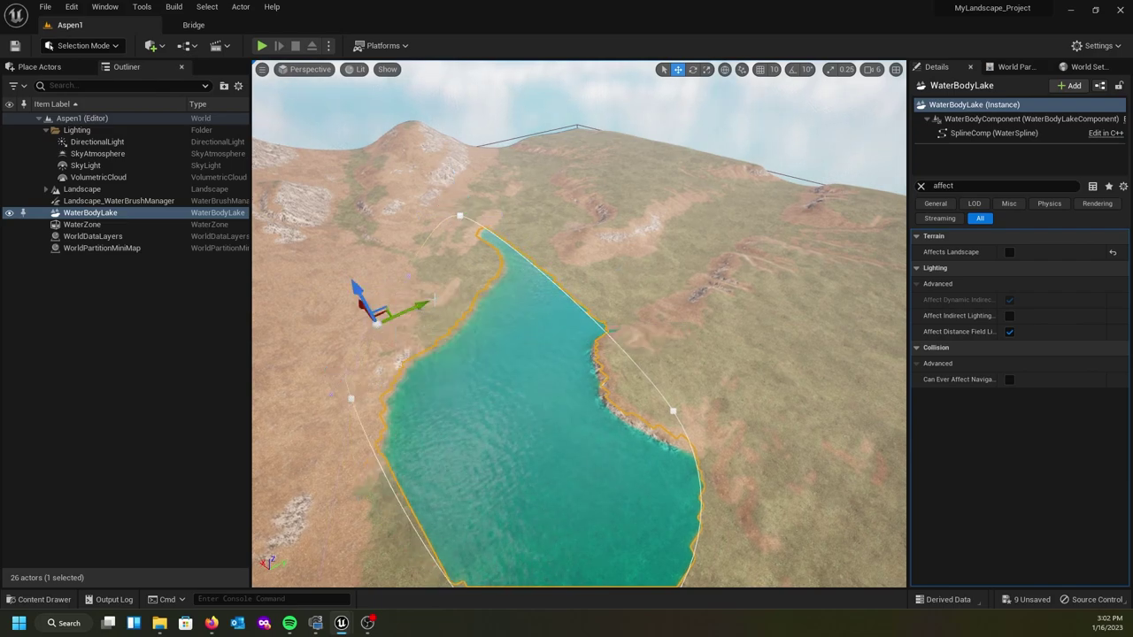
Add a spline point on the far grassy edge opposite the brown slope and move it outward past the bank
{"action": "right_click", "coordinate": [550, 279]}
{"action": "left_click", "coordinate": [578, 302]}
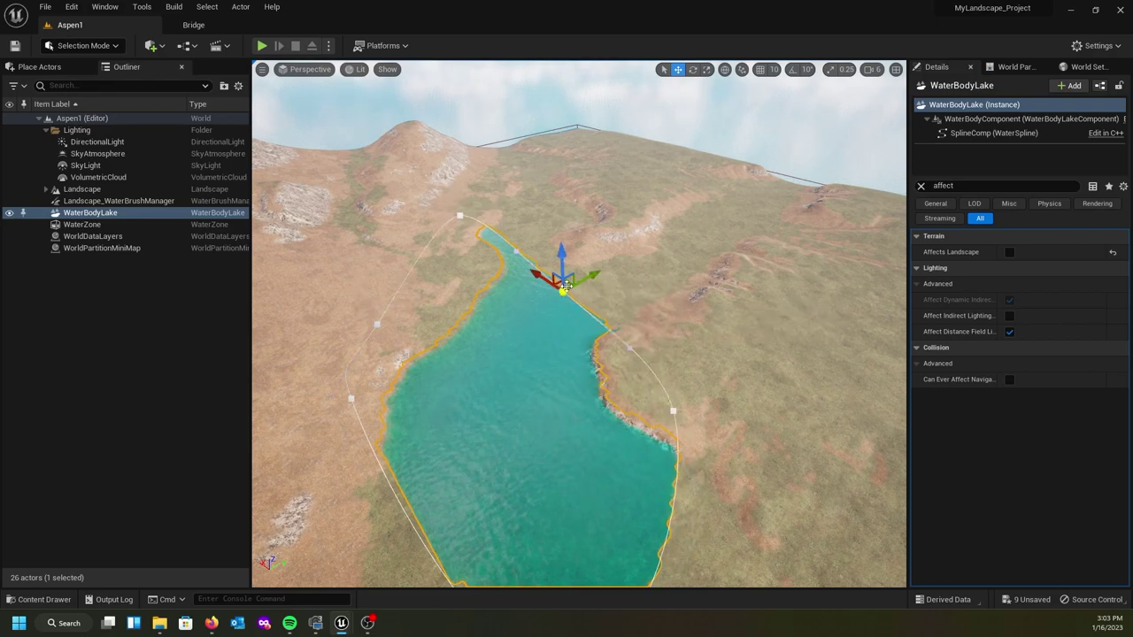
{"action": "left_click_drag", "start_coordinate": [572, 278], "coordinate": [680, 219]}
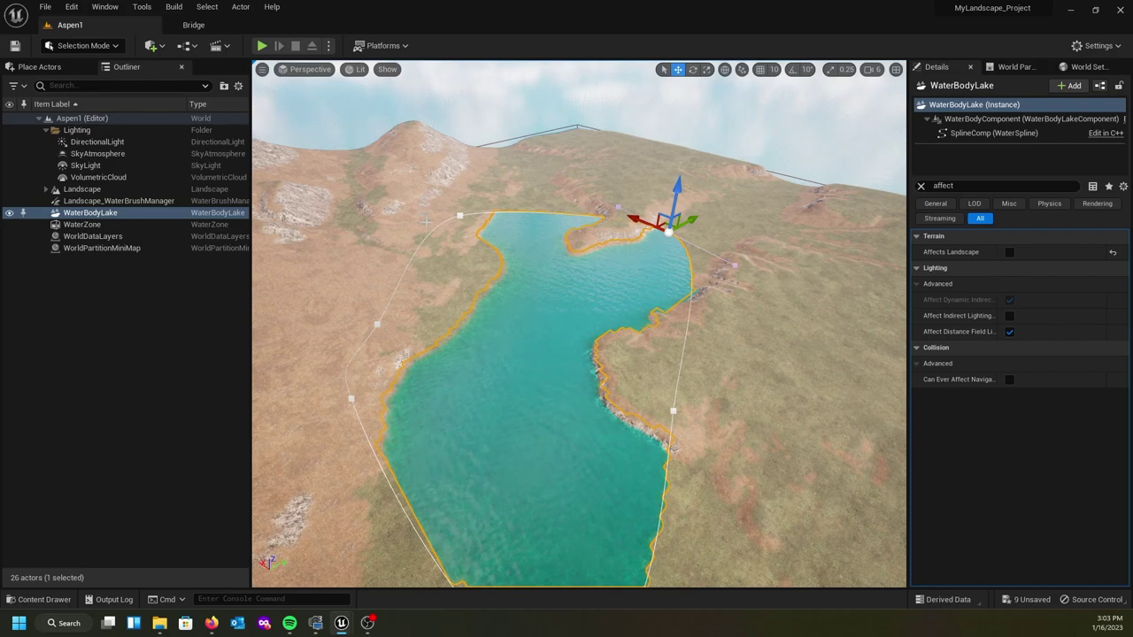
Add spline points on the brown-slope side and at the lake's far end, moving the far-end one farther up the valley
{"action": "right_click", "coordinate": [419, 250]}
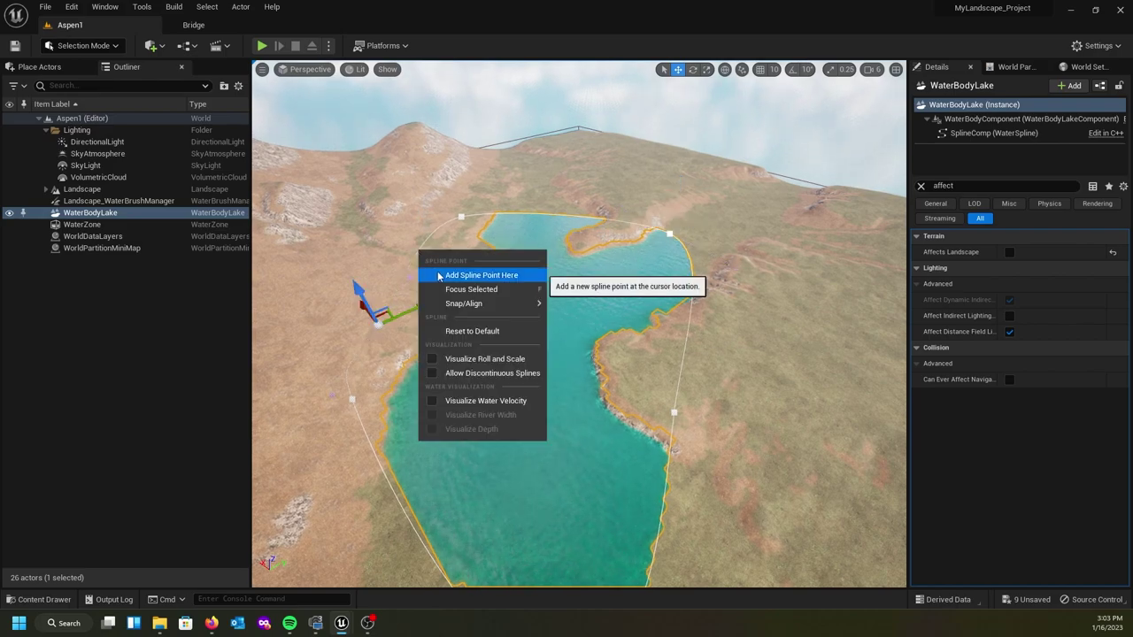
{"action": "left_click", "coordinate": [451, 275]}
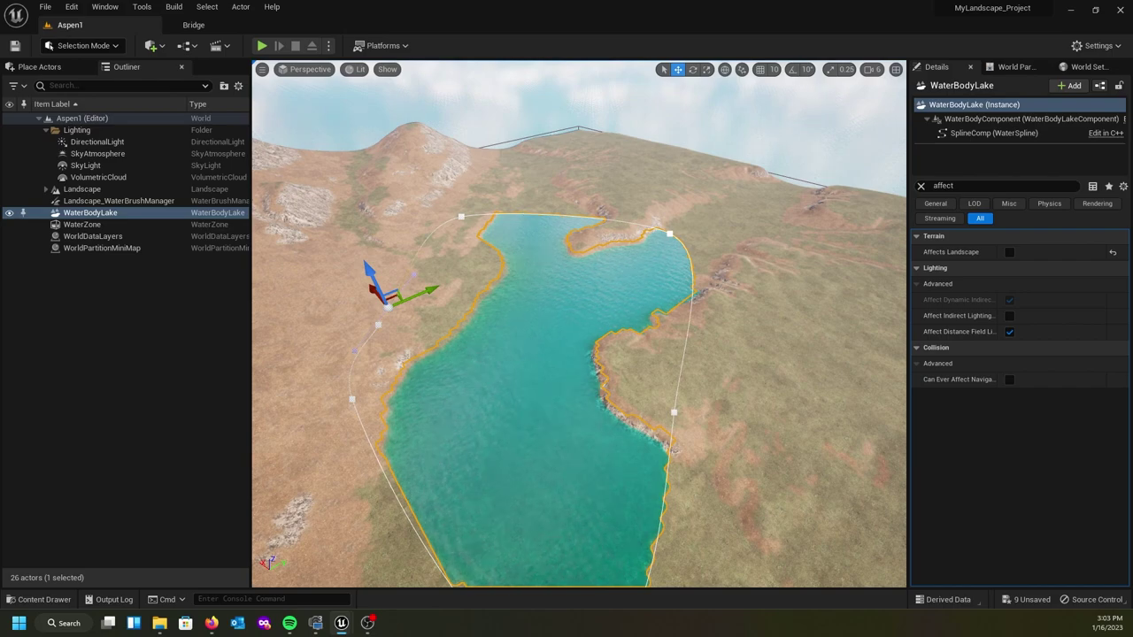
{"action": "right_click", "coordinate": [525, 221]}
{"action": "left_click", "coordinate": [562, 234]}
{"action": "left_click_drag", "start_coordinate": [536, 197], "coordinate": [486, 177]}
Add two more spline points at the lake's far end and move both up the valley toward the landscape's edge
{"action": "right_click", "coordinate": [567, 199]}
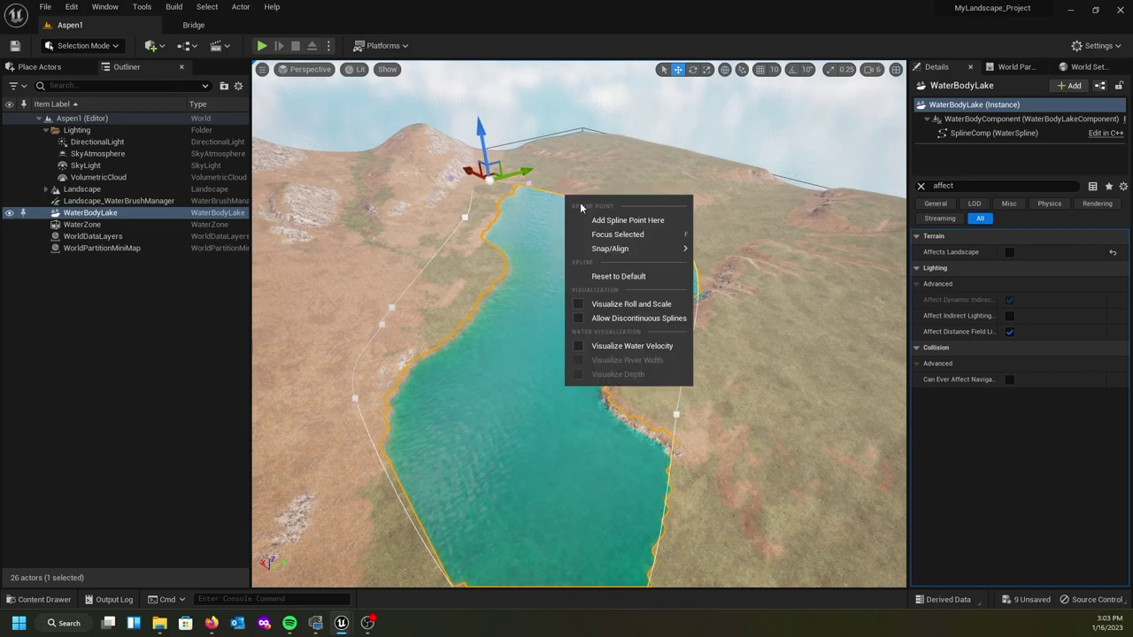
{"action": "left_click", "coordinate": [629, 218]}
{"action": "left_click_drag", "start_coordinate": [634, 219], "coordinate": [583, 135]}
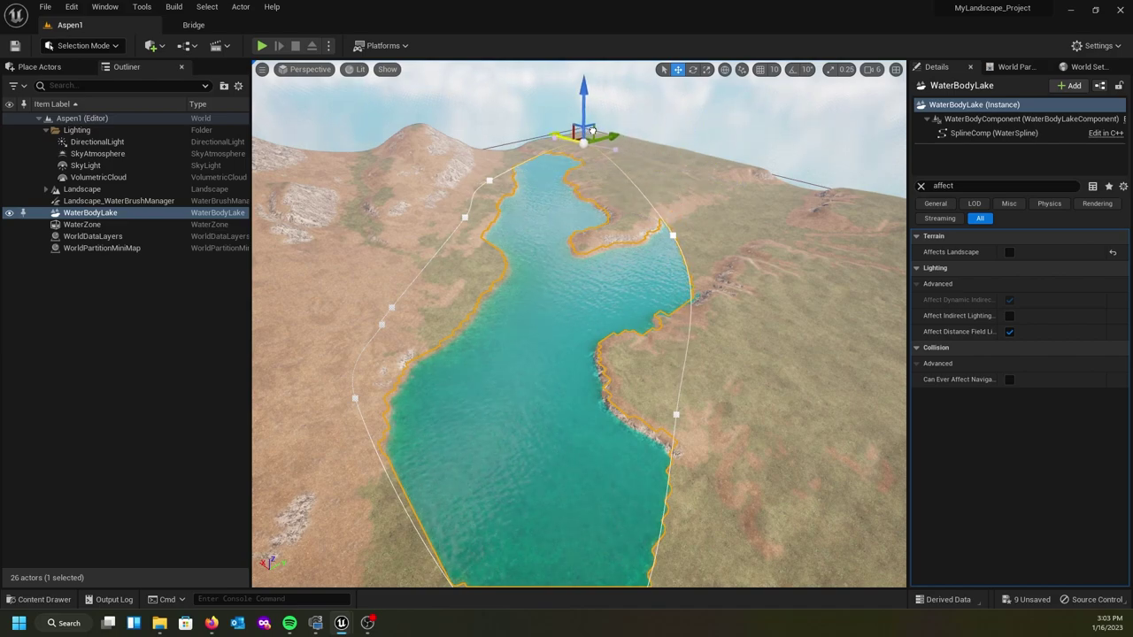
{"action": "right_click", "coordinate": [531, 163]}
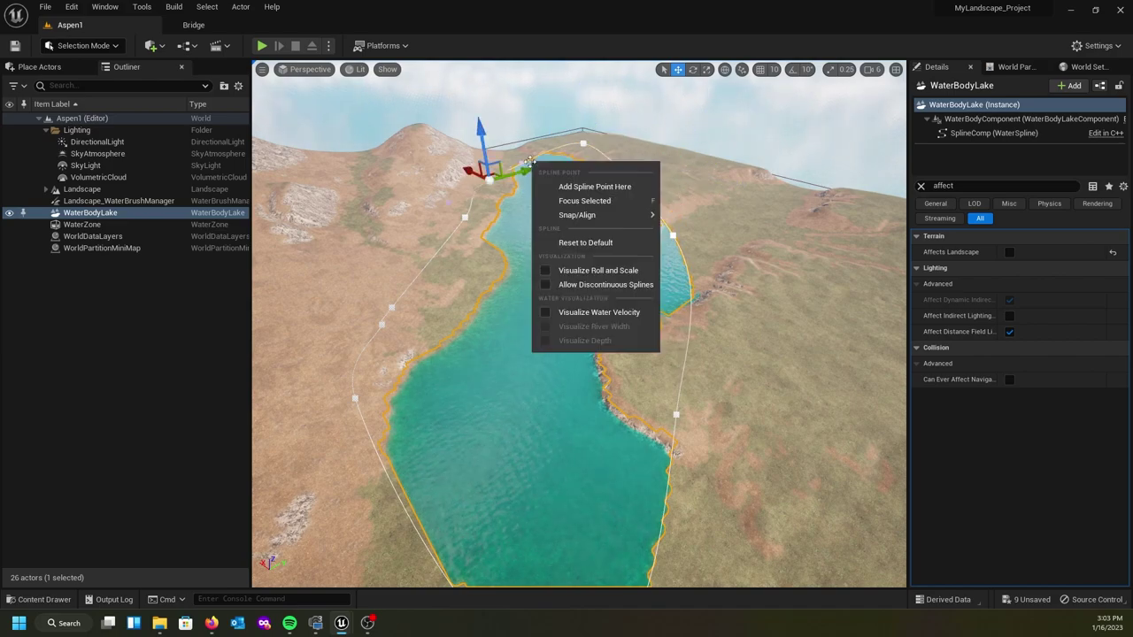
{"action": "left_click", "coordinate": [566, 188]}
{"action": "left_click_drag", "start_coordinate": [485, 170], "coordinate": [471, 139]}
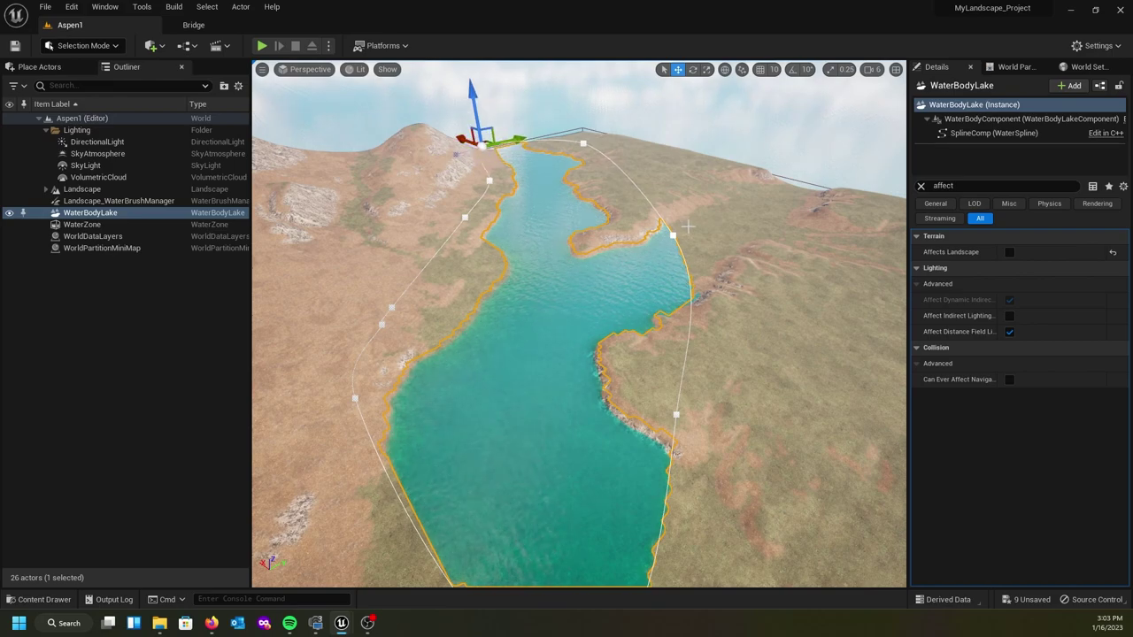
Add a spline point beside the small rocky peninsula and move it outward to the far hillside's crest
{"action": "right_click_drag", "start_coordinate": [631, 245], "coordinate": [690, 217]}
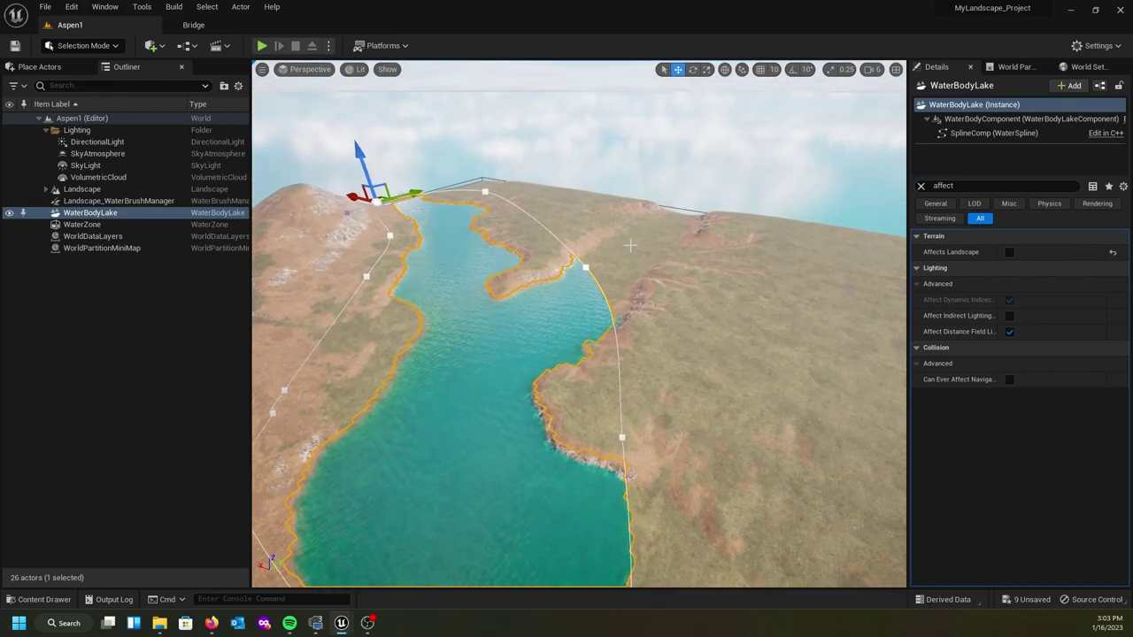
{"action": "right_click", "coordinate": [544, 225]}
{"action": "left_click", "coordinate": [589, 231]}
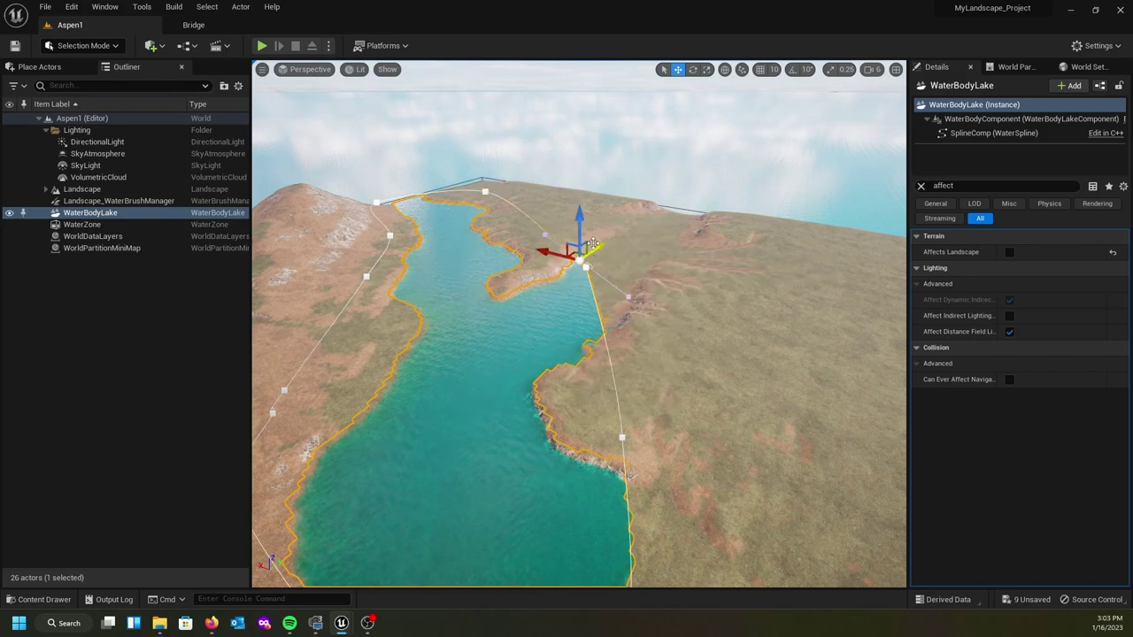
{"action": "left_click", "coordinate": [598, 242]}
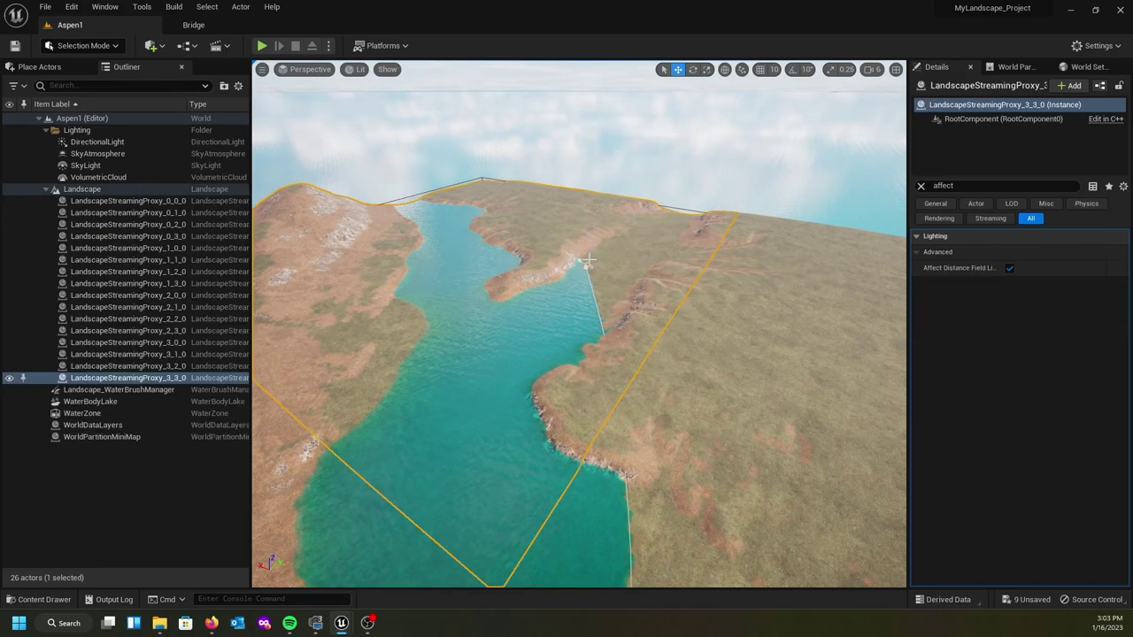
{"action": "left_click", "coordinate": [587, 261]}
{"action": "key", "text": "ctrl+z"}
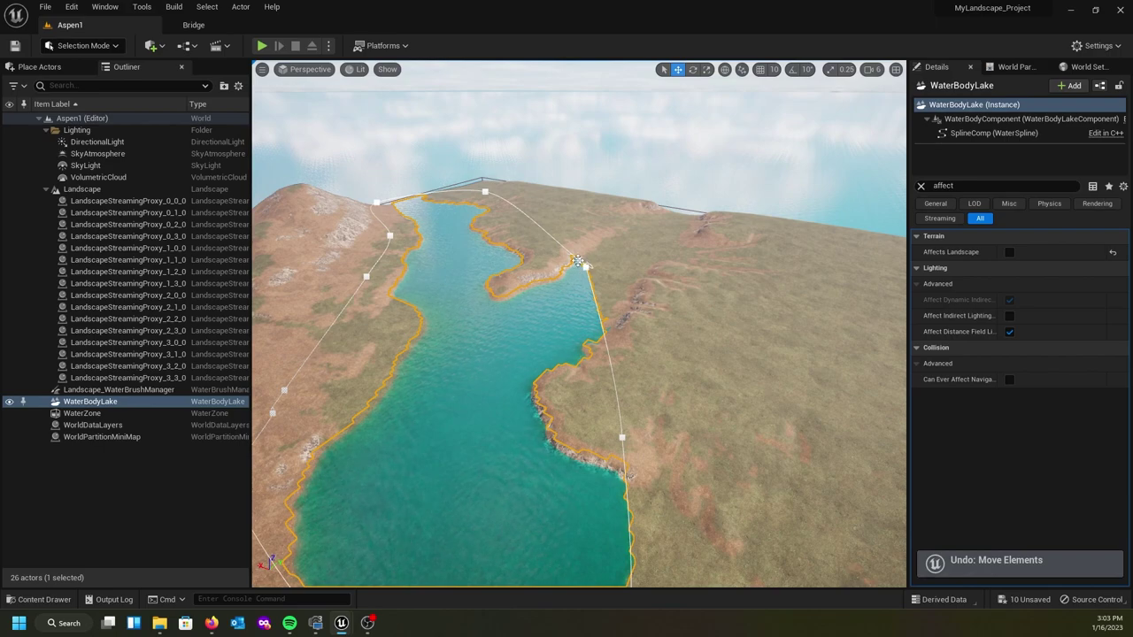
{"action": "left_click_drag", "start_coordinate": [550, 254], "coordinate": [619, 198]}
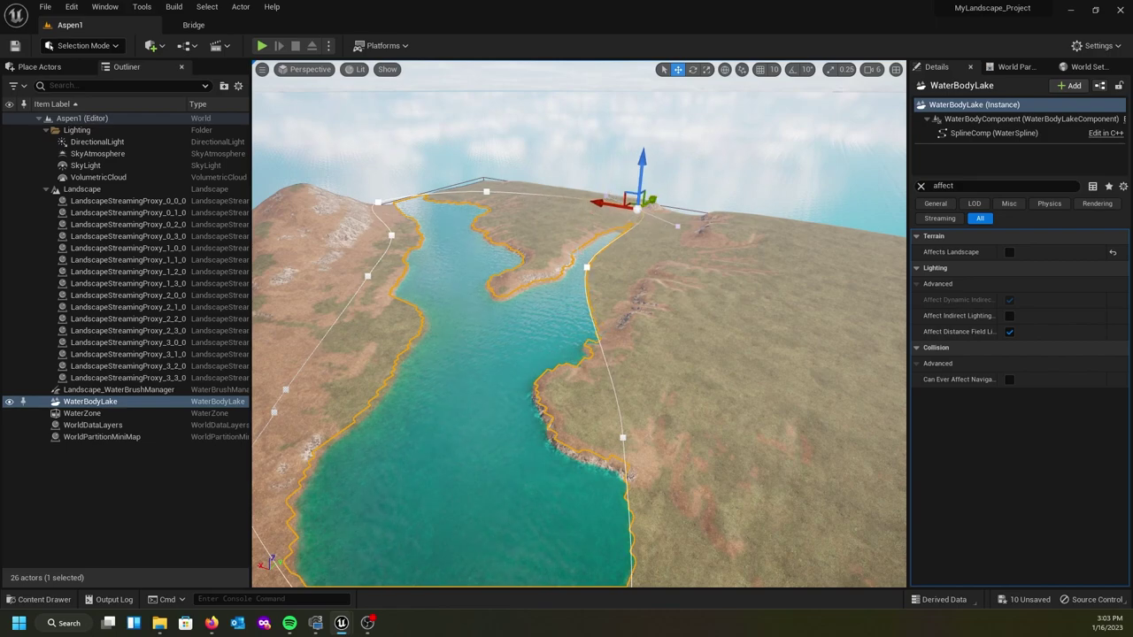
Move the spline point below the peninsula outward across the grassy hillside to open the side inlet, and select its far neighbour
{"action": "left_click", "coordinate": [586, 266]}
{"action": "left_click_drag", "start_coordinate": [585, 264], "coordinate": [721, 209]}
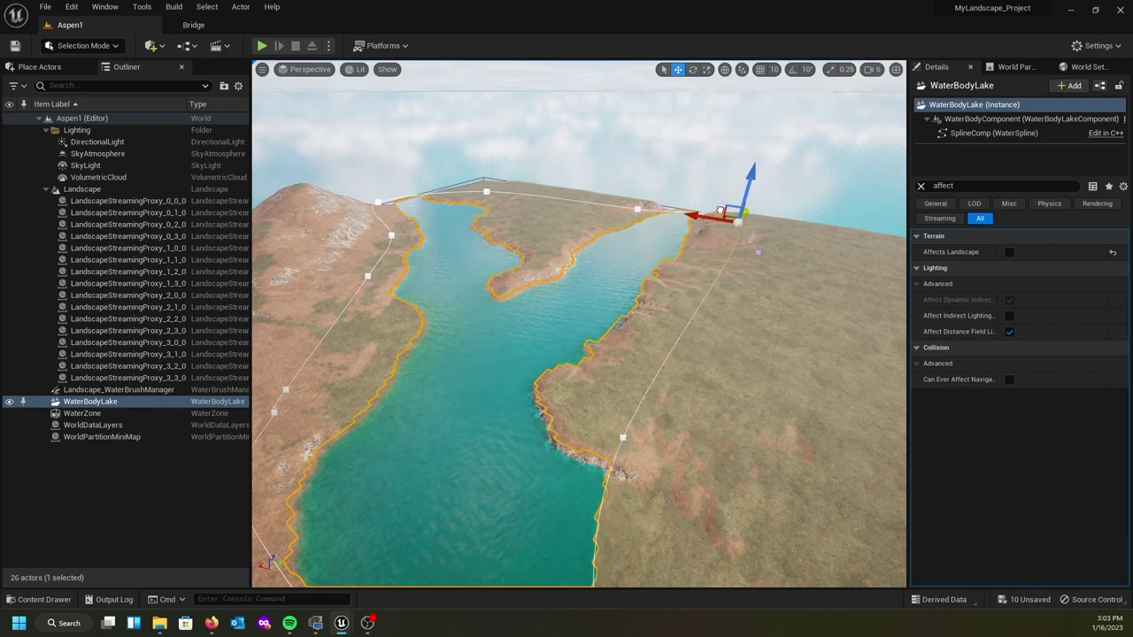
{"action": "left_click", "coordinate": [637, 209]}
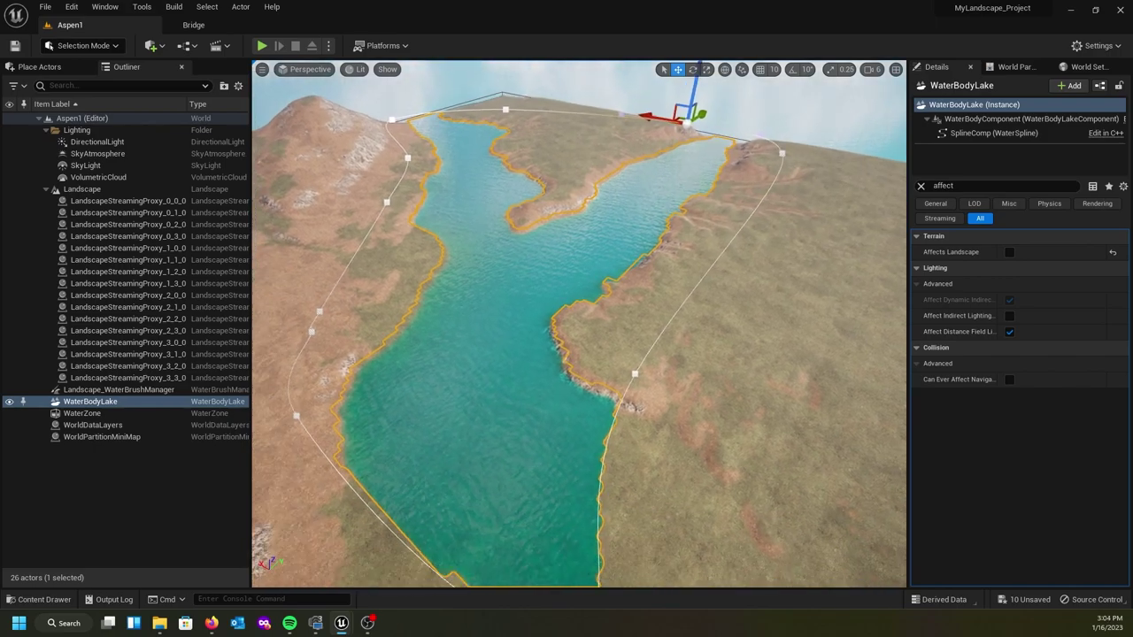
Add two spline points along the grassy hillside edge, moving the second farther along the shore toward the inlet
{"action": "right_click_drag", "start_coordinate": [648, 284], "coordinate": [634, 322]}
{"action": "right_click_drag", "start_coordinate": [489, 307], "coordinate": [580, 307]}
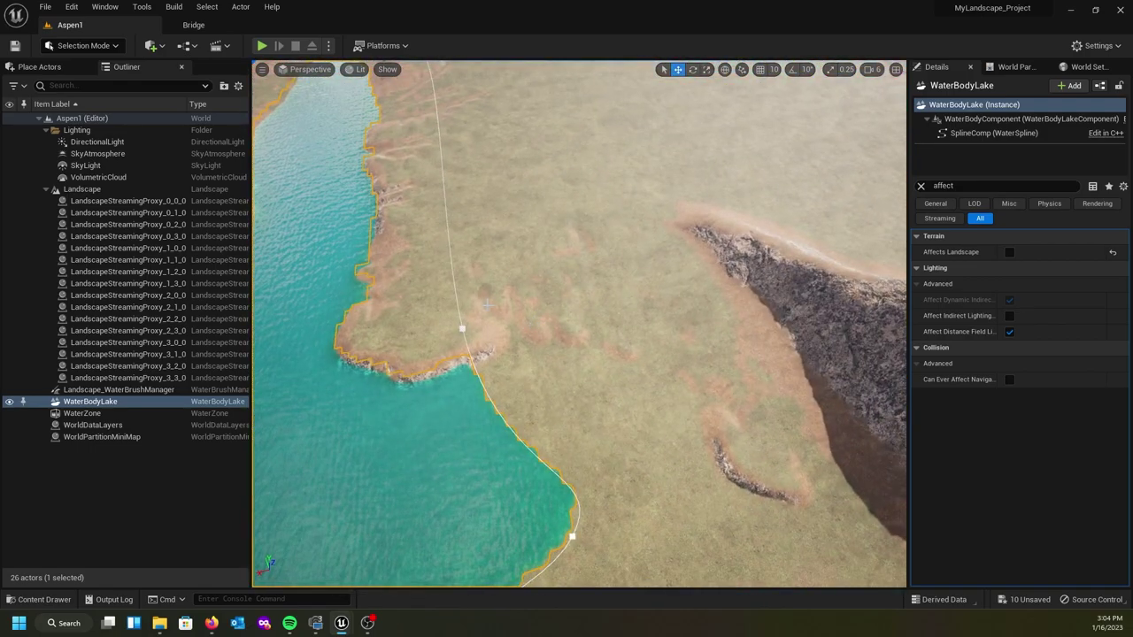
{"action": "right_click", "coordinate": [437, 106]}
{"action": "left_click", "coordinate": [473, 135]}
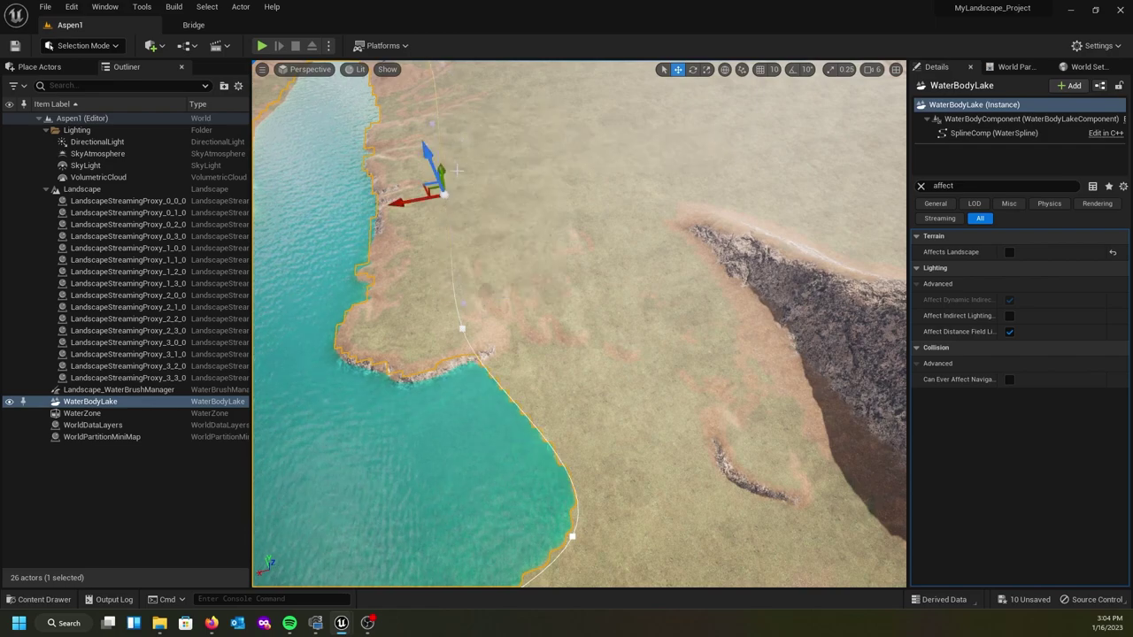
{"action": "right_click", "coordinate": [436, 96]}
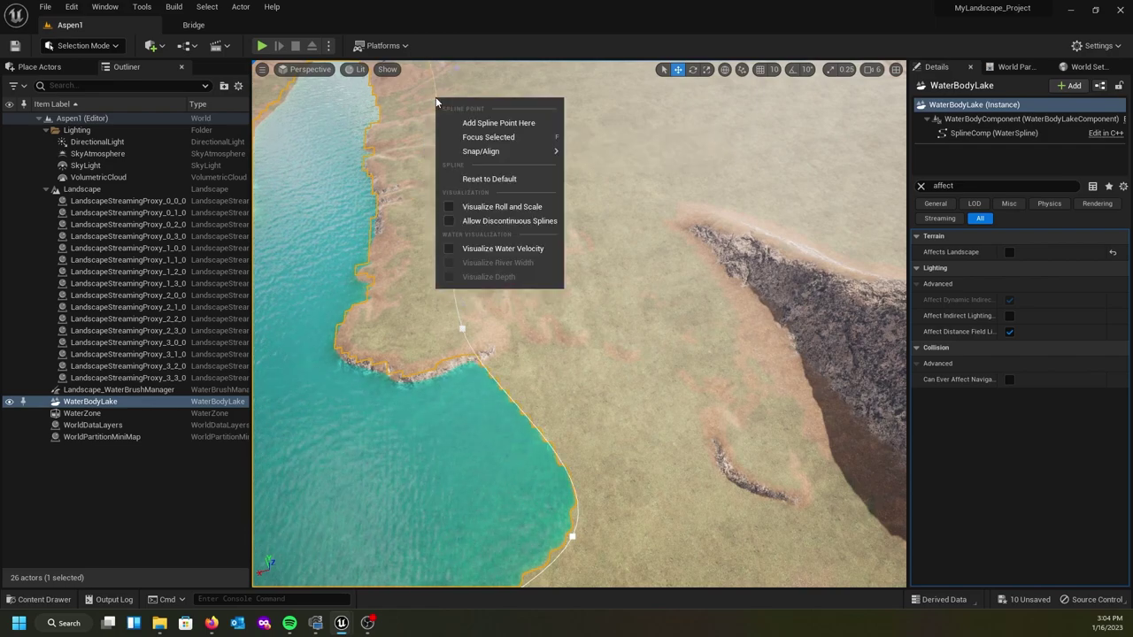
{"action": "left_click", "coordinate": [491, 119]}
{"action": "left_click_drag", "start_coordinate": [441, 154], "coordinate": [444, 98]}
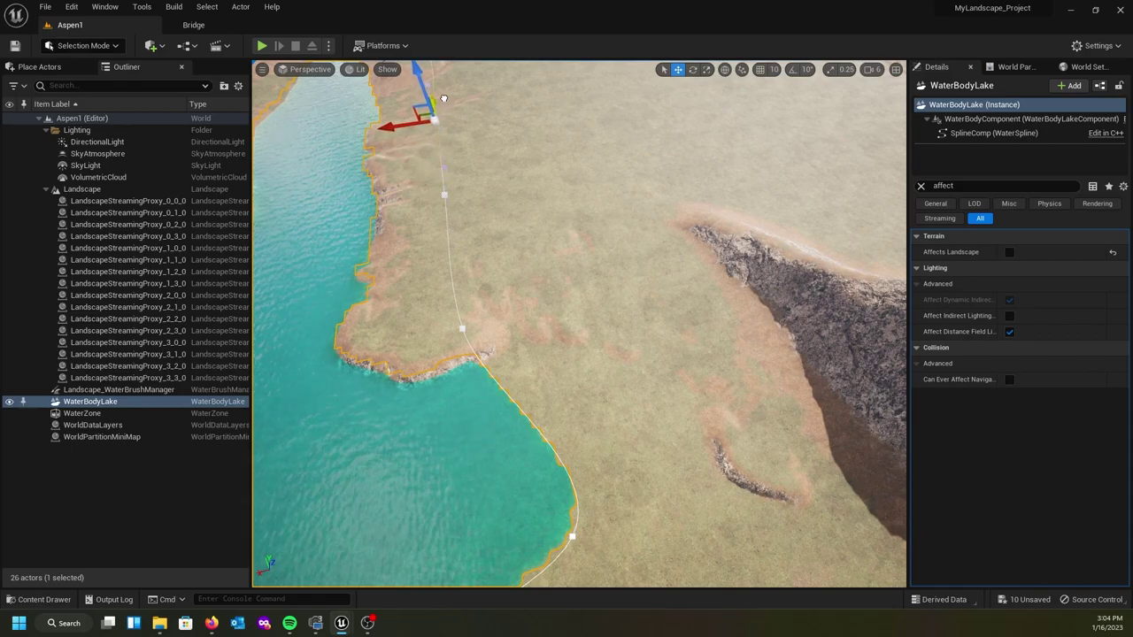
Add a spline point at the lake's near end, move it toward the dark cliff, and shift the adjacent corner point outward
{"action": "right_click_drag", "start_coordinate": [443, 98], "coordinate": [620, 160]}
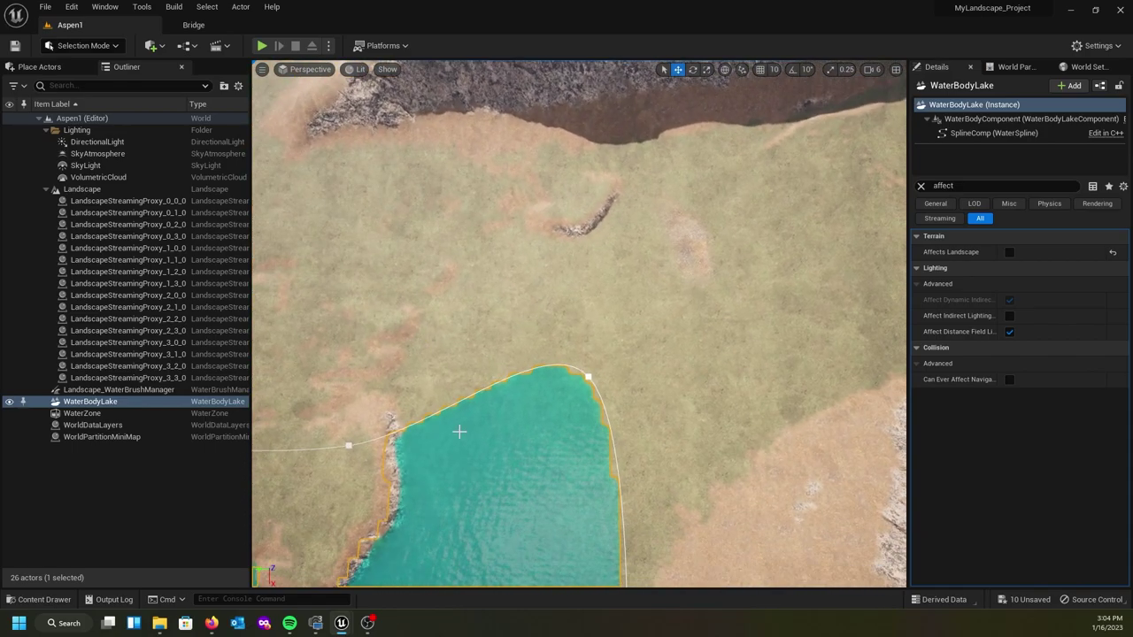
{"action": "right_click", "coordinate": [451, 405]}
{"action": "left_click", "coordinate": [487, 428]}
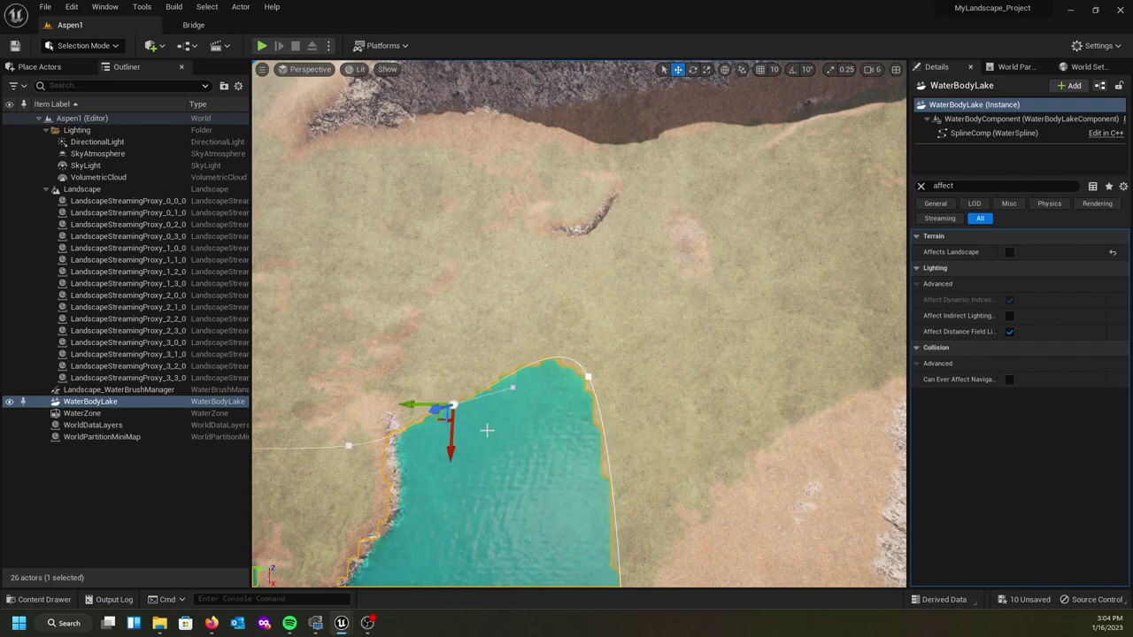
{"action": "left_click_drag", "start_coordinate": [435, 408], "coordinate": [327, 175]}
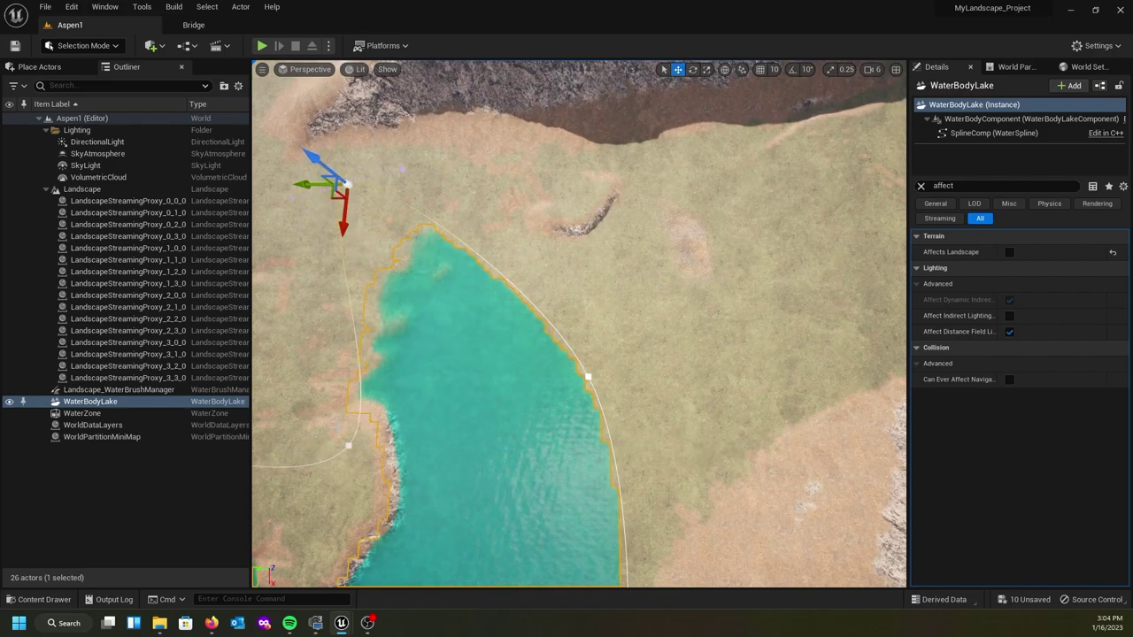
{"action": "left_click", "coordinate": [349, 446]}
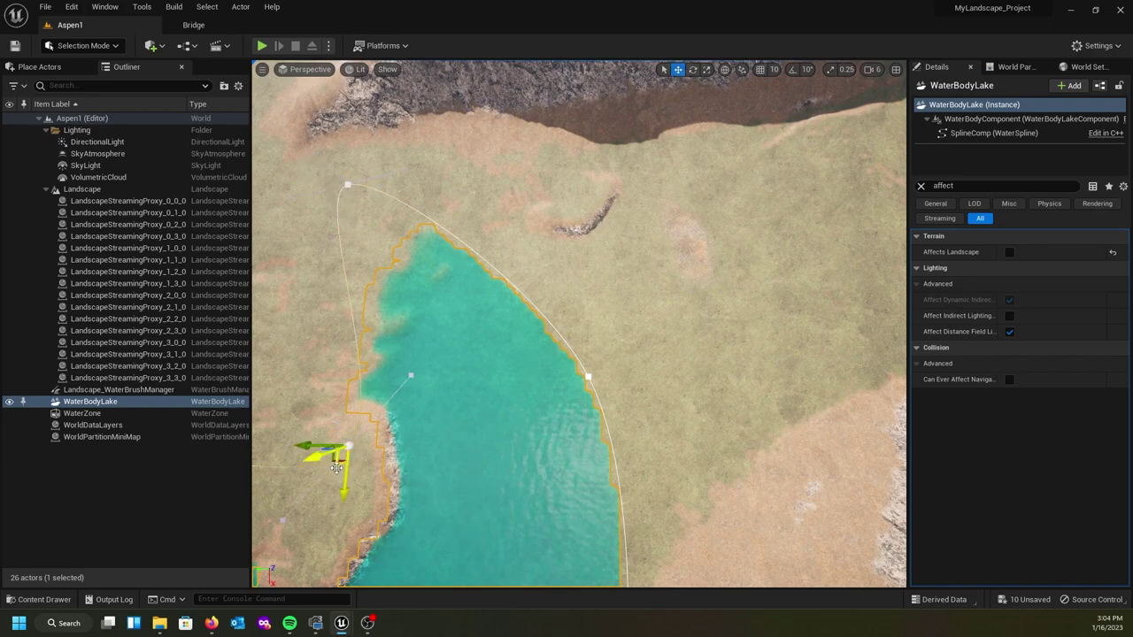
{"action": "left_click_drag", "start_coordinate": [335, 464], "coordinate": [279, 312]}
Add another near-end spline point, move it to the edge of the dark ravine, and push the neighbouring side point outward
{"action": "right_click_drag", "start_coordinate": [452, 307], "coordinate": [470, 286]}
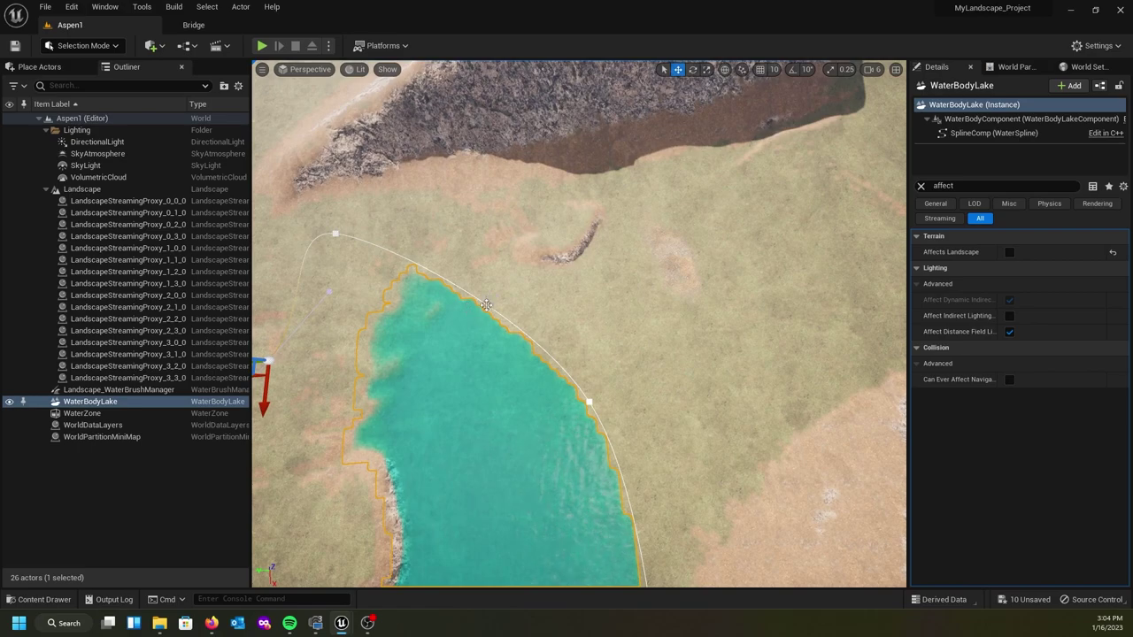
{"action": "right_click", "coordinate": [486, 305]}
{"action": "left_click", "coordinate": [501, 333]}
{"action": "left_click_drag", "start_coordinate": [468, 310], "coordinate": [520, 188]}
{"action": "right_click_drag", "start_coordinate": [515, 406], "coordinate": [541, 405]}
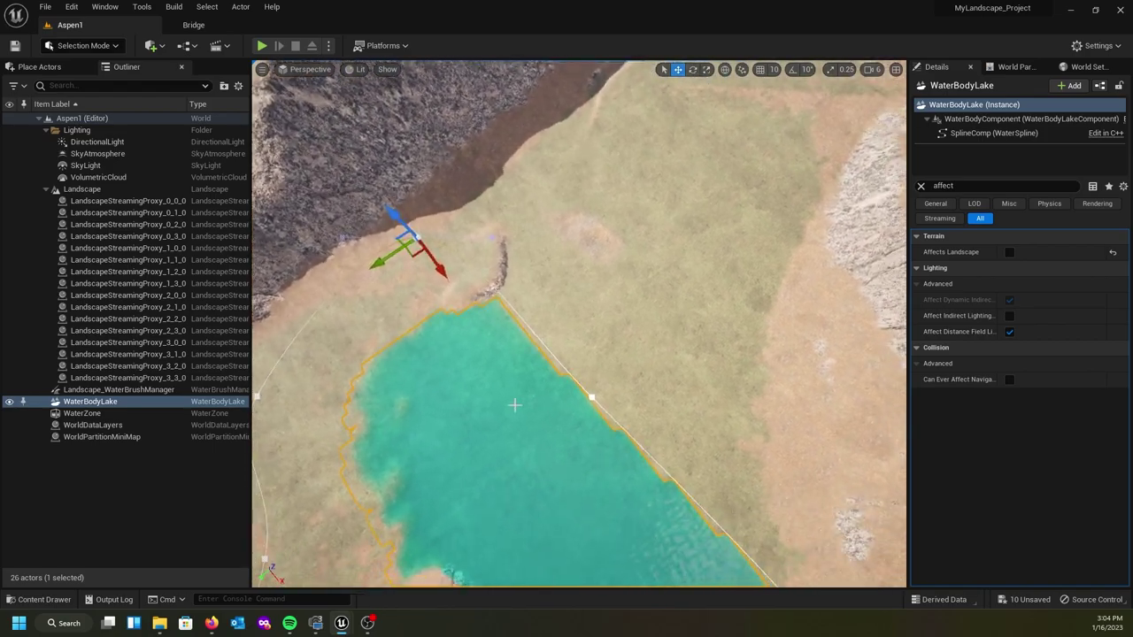
{"action": "left_click", "coordinate": [594, 400]}
{"action": "left_click_drag", "start_coordinate": [591, 416], "coordinate": [561, 189]}
Add a spline point on the near edge between the ravine and the pale rocks and move it outward over the grass
{"action": "right_click_drag", "start_coordinate": [561, 189], "coordinate": [584, 195]}
{"action": "right_click_drag", "start_coordinate": [589, 304], "coordinate": [590, 313]}
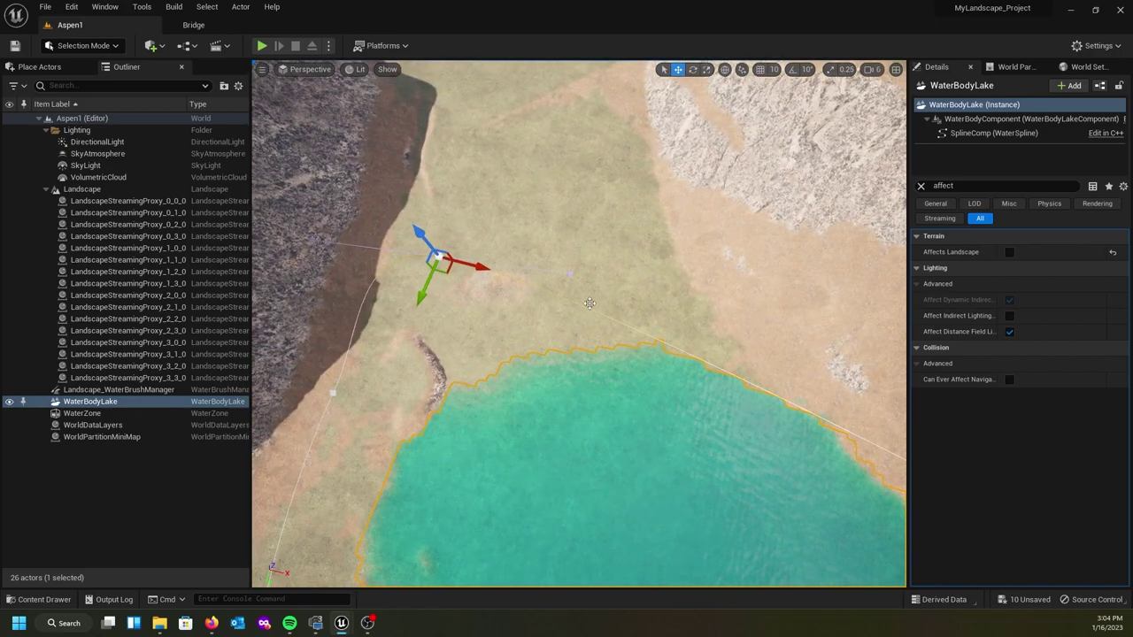
{"action": "right_click", "coordinate": [588, 308]}
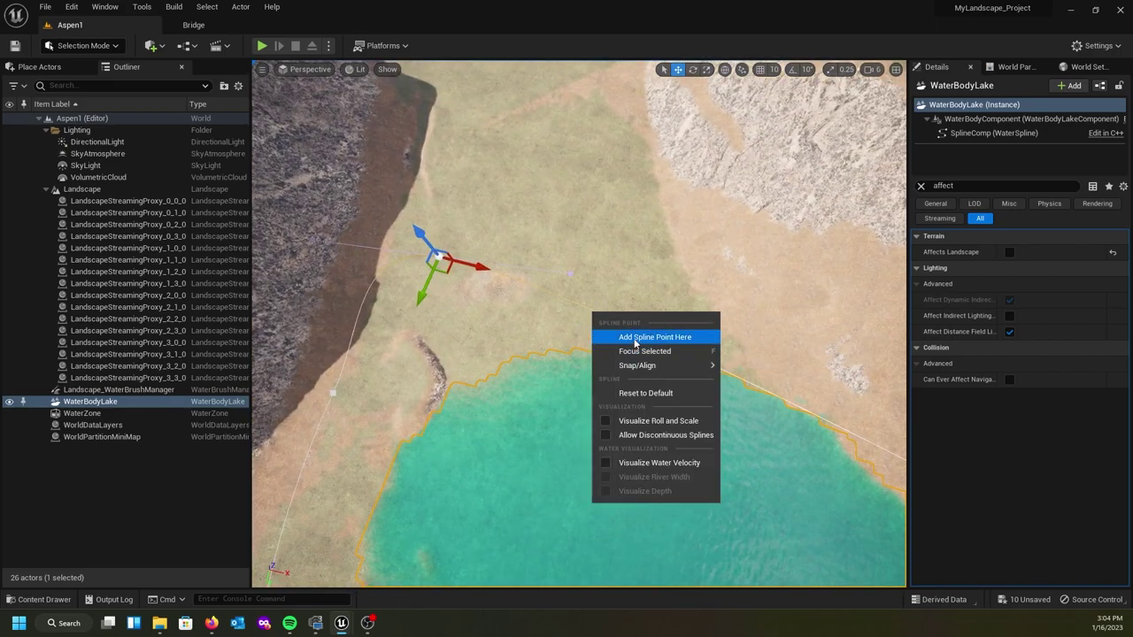
{"action": "left_click", "coordinate": [635, 334]}
{"action": "left_click_drag", "start_coordinate": [605, 329], "coordinate": [584, 222]}
Add a spline point where the grass meets the brown slope and move it outward toward the pale rocky mountainside
{"action": "right_click_drag", "start_coordinate": [585, 222], "coordinate": [662, 202]}
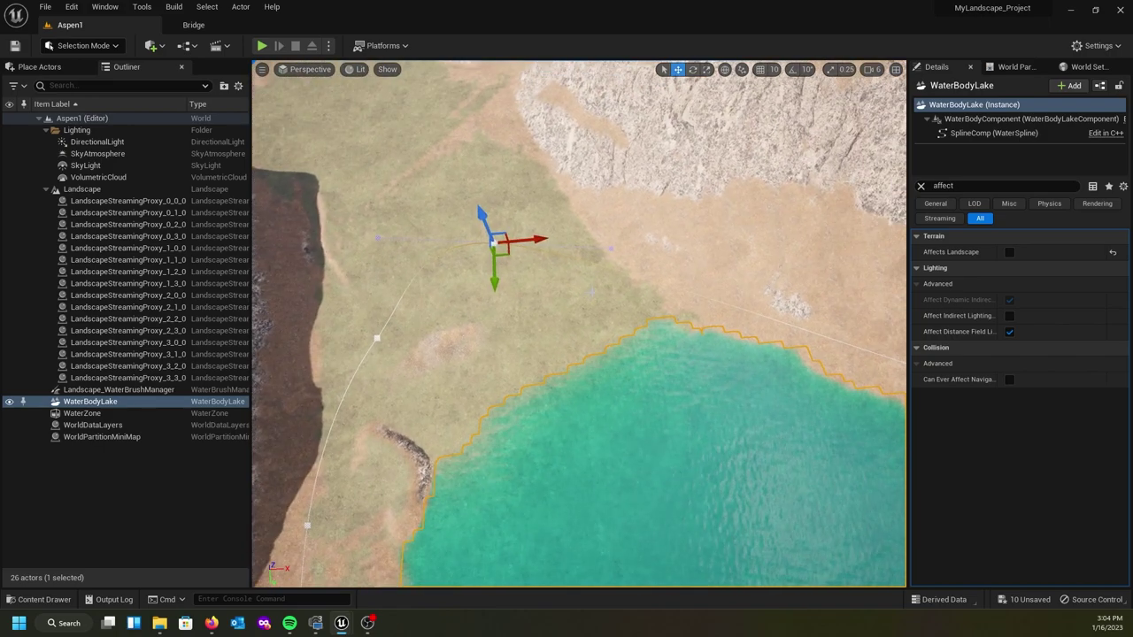
{"action": "right_click_drag", "start_coordinate": [641, 276], "coordinate": [632, 276]}
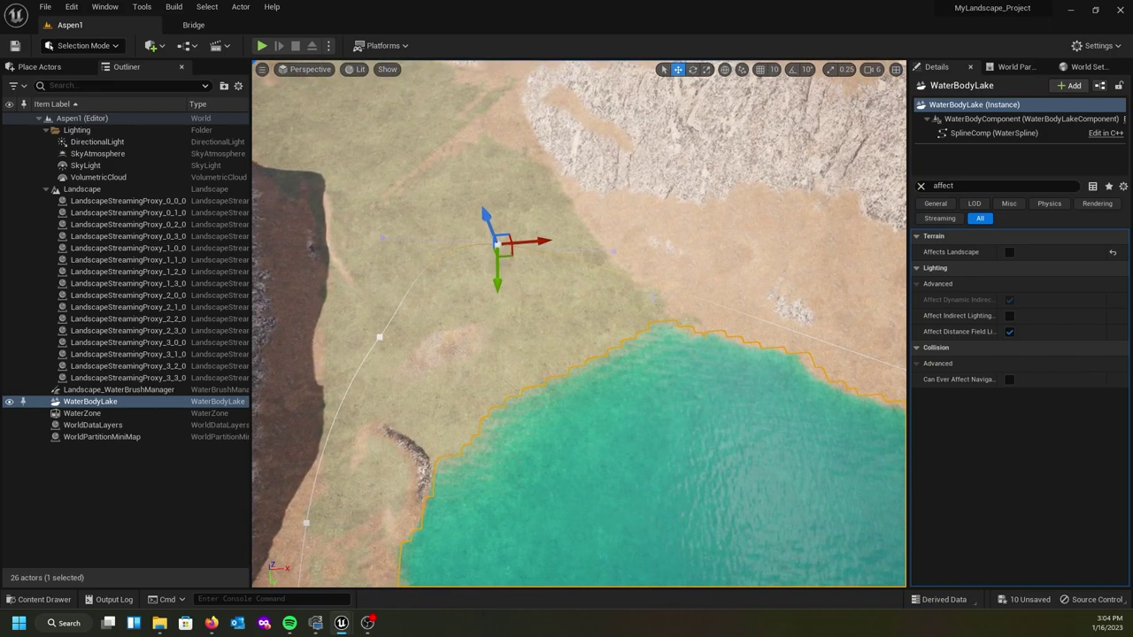
{"action": "right_click", "coordinate": [657, 292]}
{"action": "left_click", "coordinate": [761, 308]}
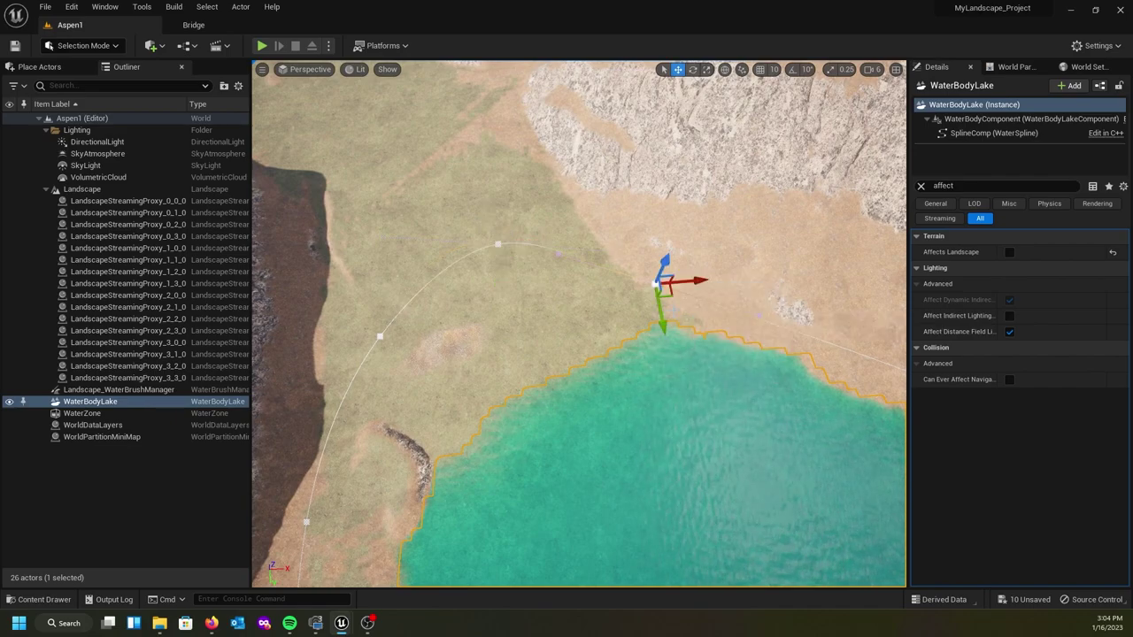
{"action": "left_click_drag", "start_coordinate": [667, 293], "coordinate": [652, 242]}
Inspect the reshaped lake's near shoreline from ground level
{"action": "right_click_drag", "start_coordinate": [647, 311], "coordinate": [624, 283]}
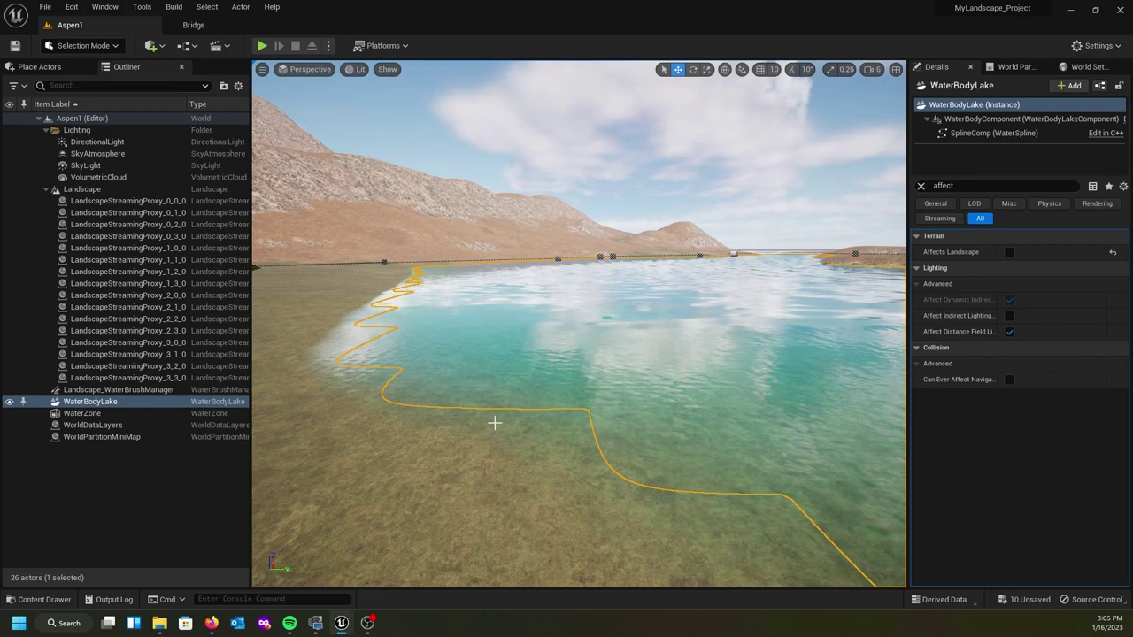
{"action": "right_click_drag", "start_coordinate": [524, 344], "coordinate": [460, 346]}
{"action": "right_click_drag", "start_coordinate": [652, 372], "coordinate": [705, 377]}
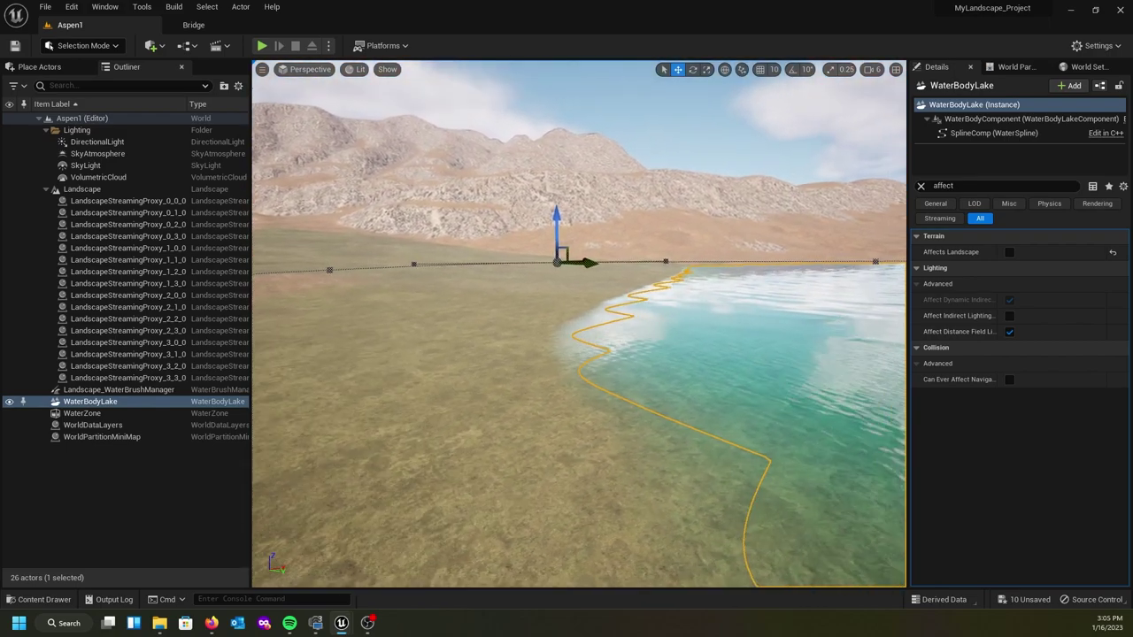
Select the whole WaterBodyLake and raise it slightly along the vertical axis so the water covers more of the grassy near shore
{"action": "right_click_drag", "start_coordinate": [620, 359], "coordinate": [602, 352]}
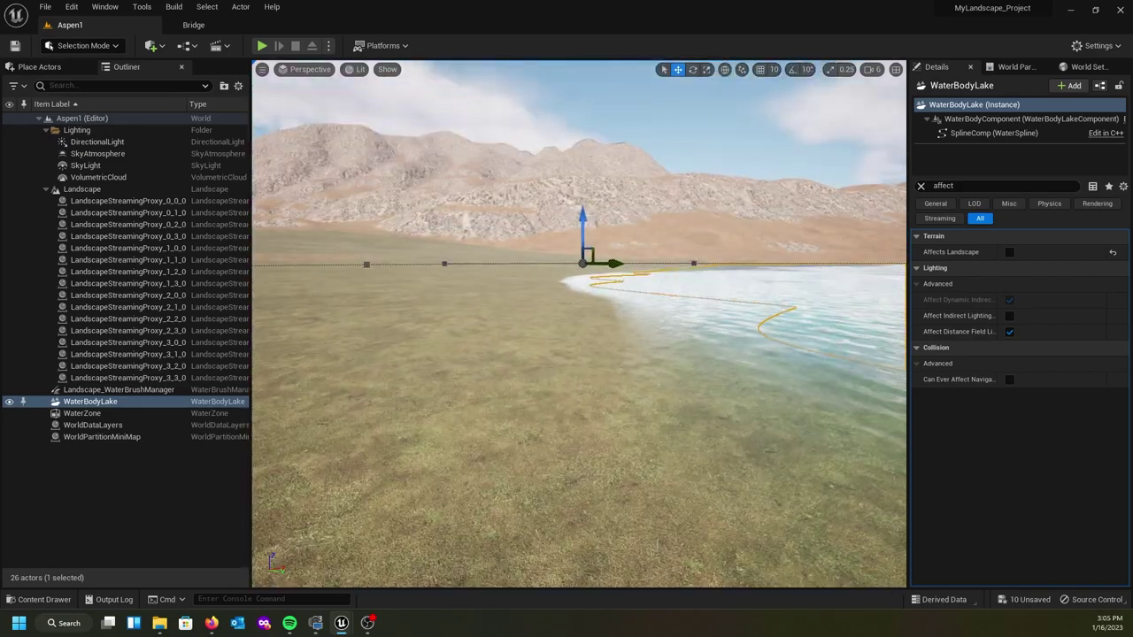
{"action": "right_click_drag", "start_coordinate": [602, 352], "coordinate": [530, 271]}
{"action": "key", "text": "w"}
{"action": "key", "text": "s"}
{"action": "right_click_drag", "start_coordinate": [356, 326], "coordinate": [387, 317]}
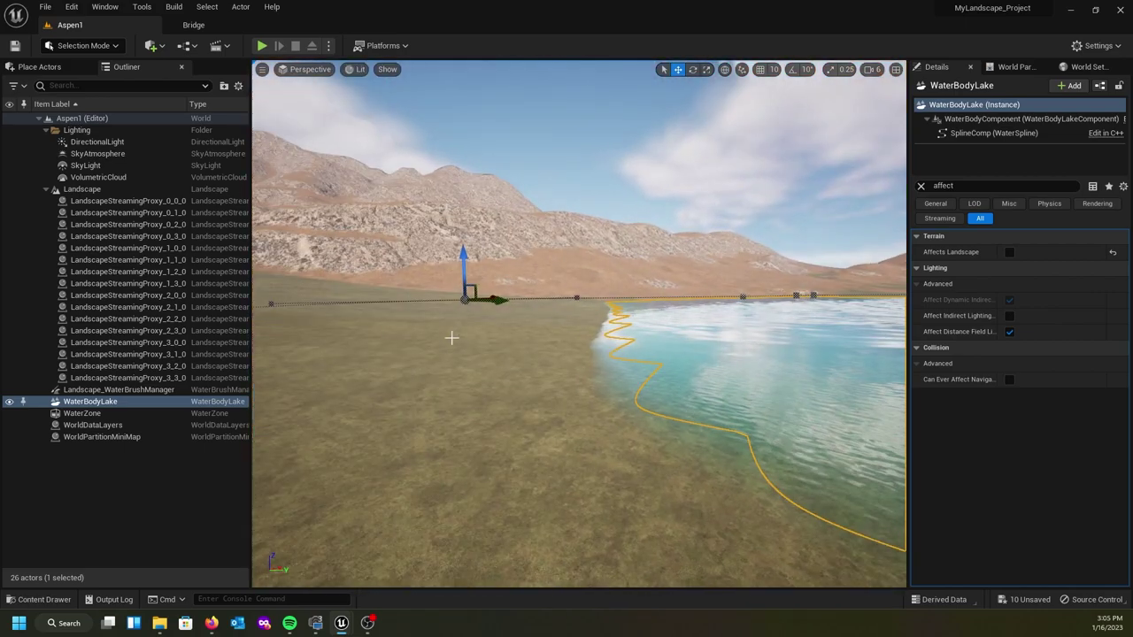
{"action": "left_click", "coordinate": [89, 402]}
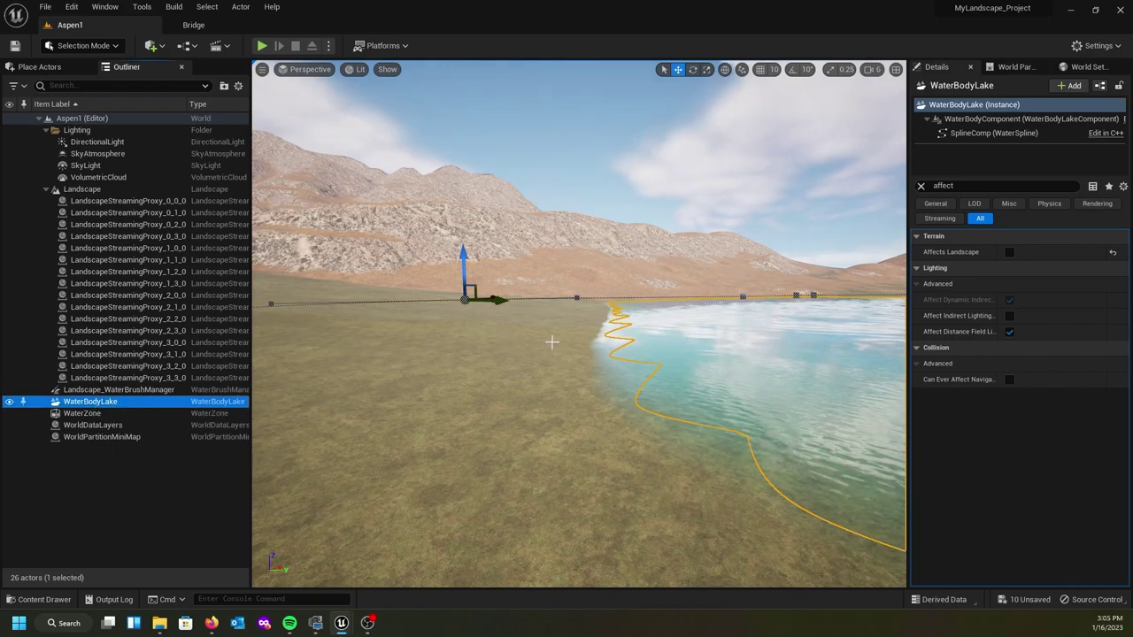
{"action": "left_click", "coordinate": [462, 258]}
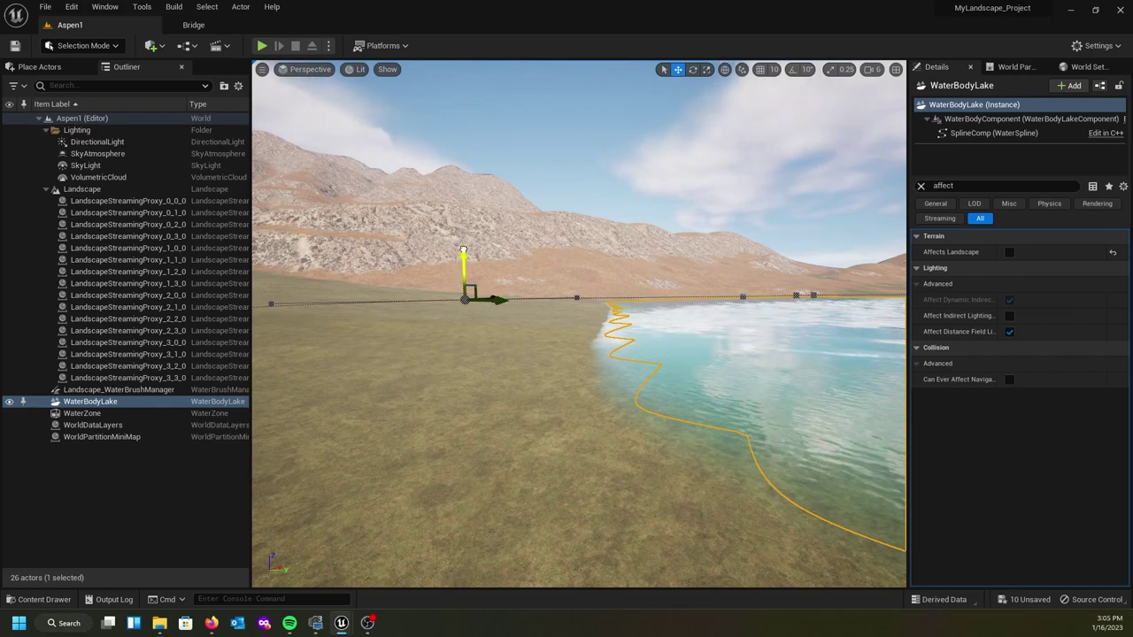
{"action": "right_click_drag", "start_coordinate": [474, 295], "coordinate": [542, 295]}
{"action": "left_click", "coordinate": [146, 400]}
{"action": "left_click", "coordinate": [601, 336]}
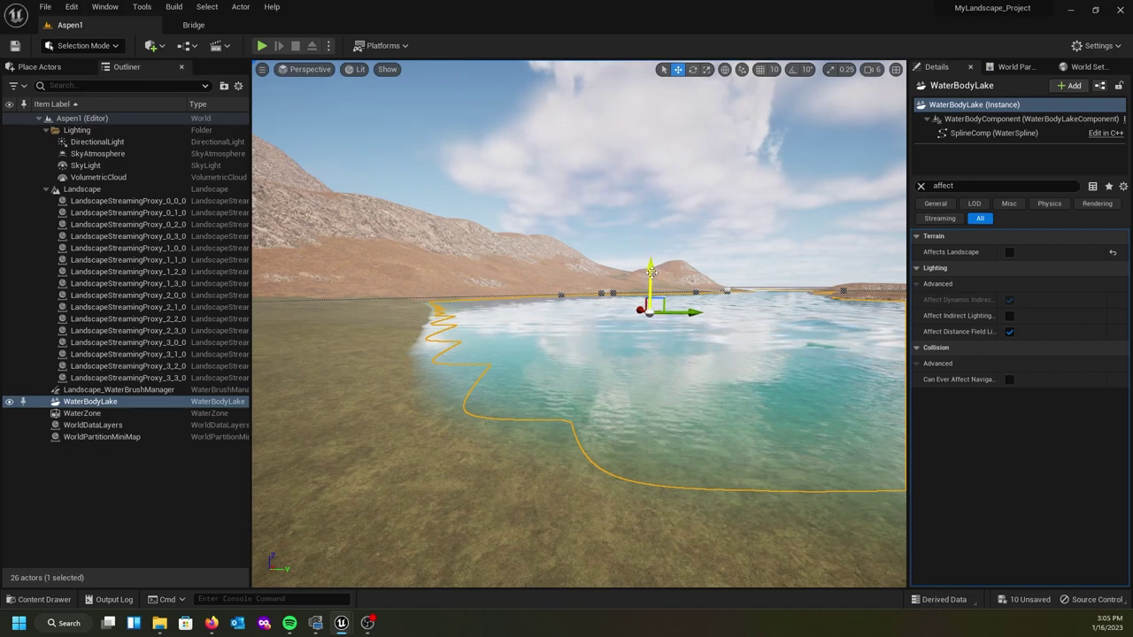
{"action": "left_click_drag", "start_coordinate": [651, 273], "coordinate": [651, 267]}
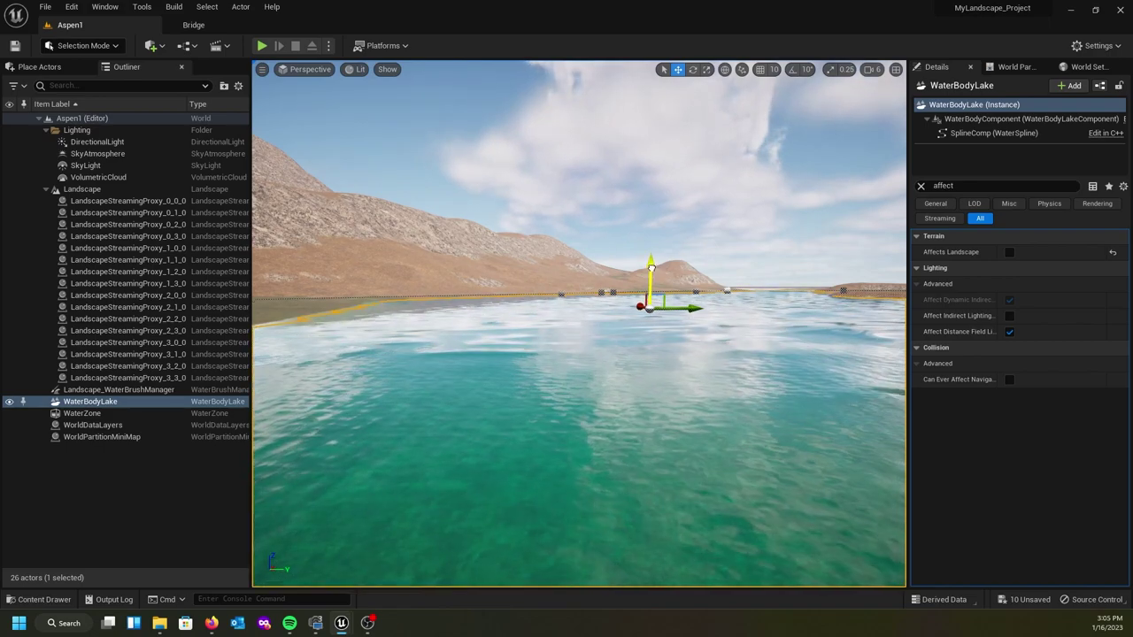
Check the raised water around the valley and save all modified content
{"action": "right_click_drag", "start_coordinate": [642, 328], "coordinate": [638, 287]}
{"action": "key", "text": "w"}
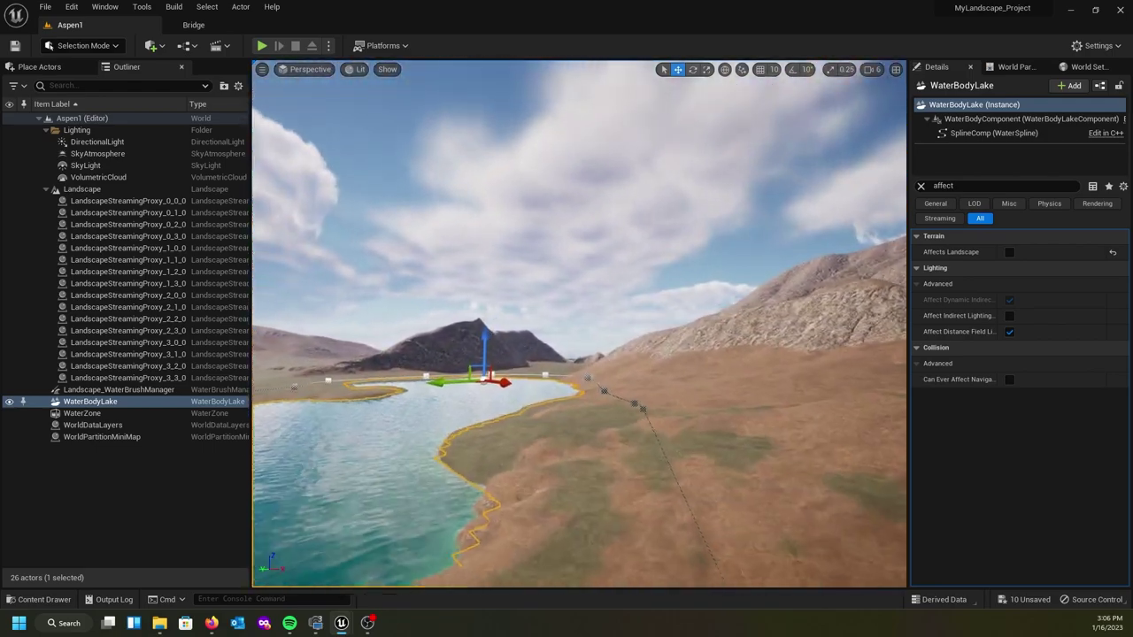
{"action": "right_click_drag", "start_coordinate": [384, 198], "coordinate": [383, 198]}
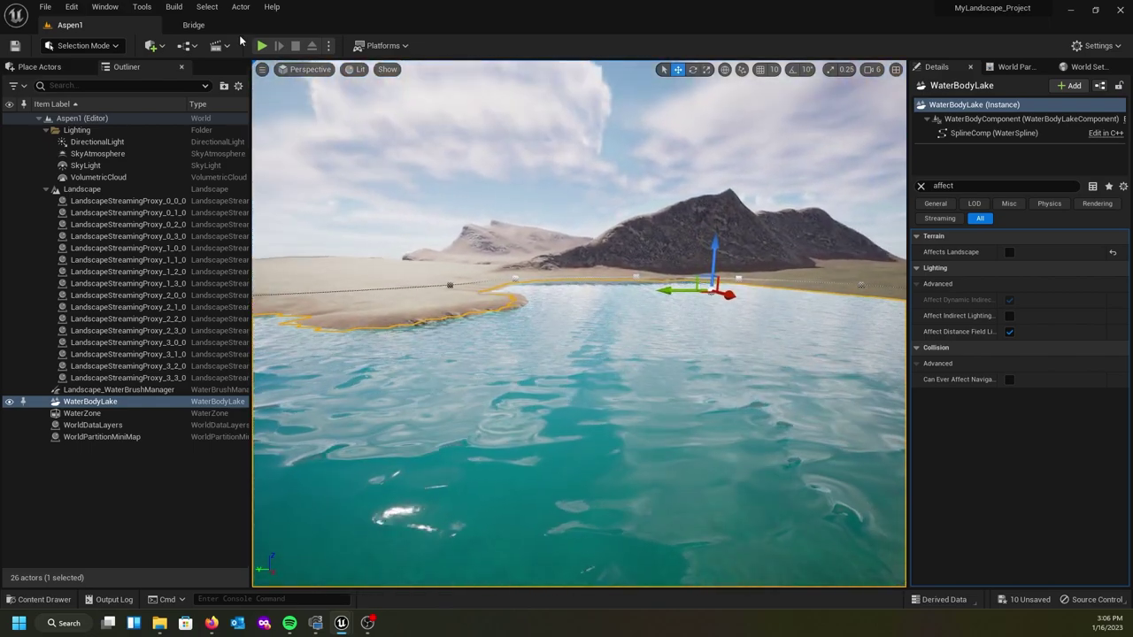
{"action": "left_click", "coordinate": [42, 7]}
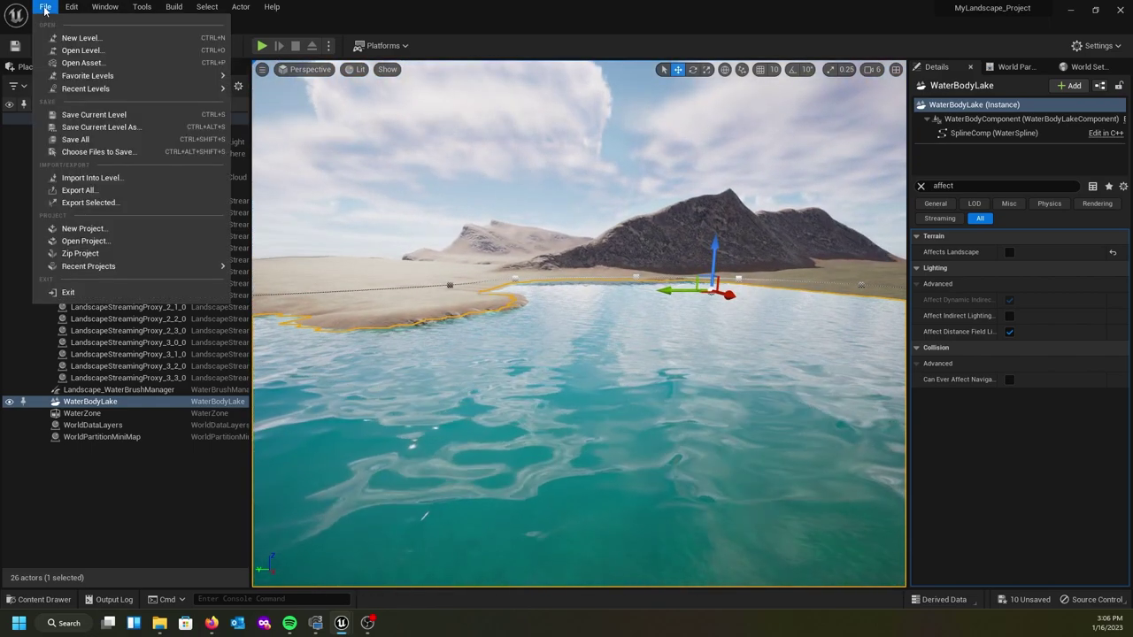
{"action": "left_click", "coordinate": [83, 141]}
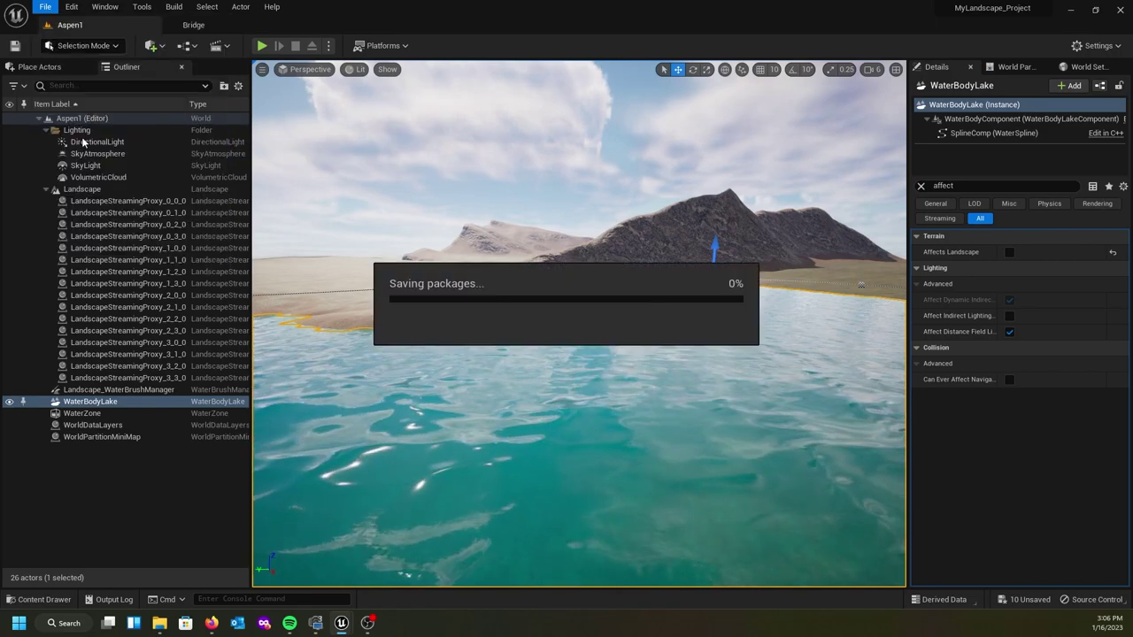
Start a play test and run the character along the lake bed up toward the grassy shore
{"action": "left_click", "coordinate": [269, 46]}
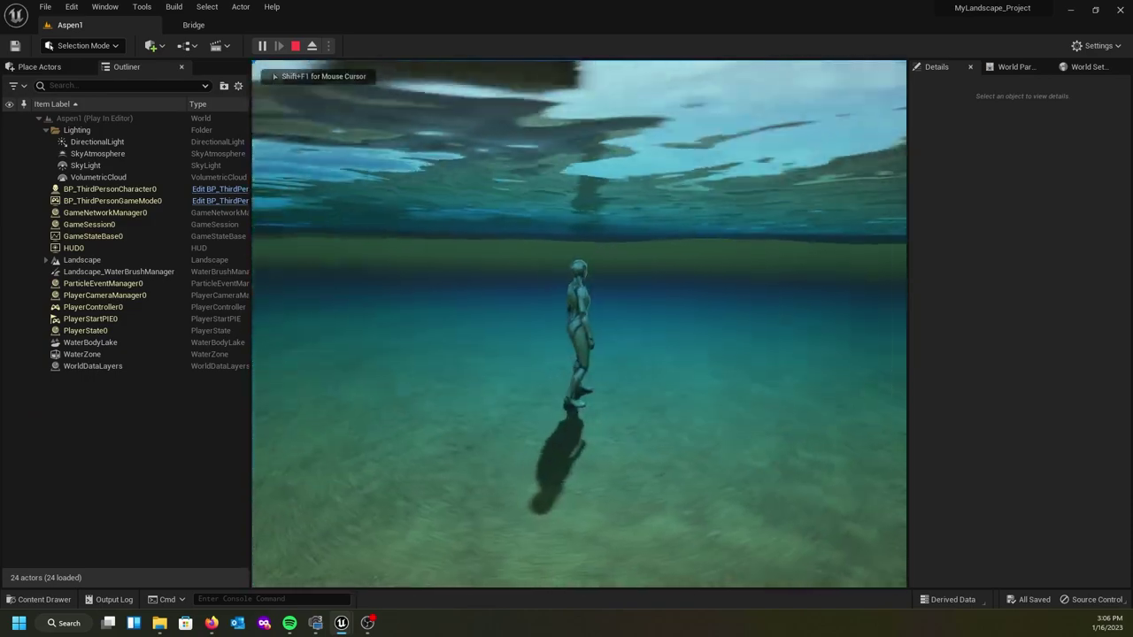
{"action": "key", "text": "w"}
{"action": "key", "text": "w"}
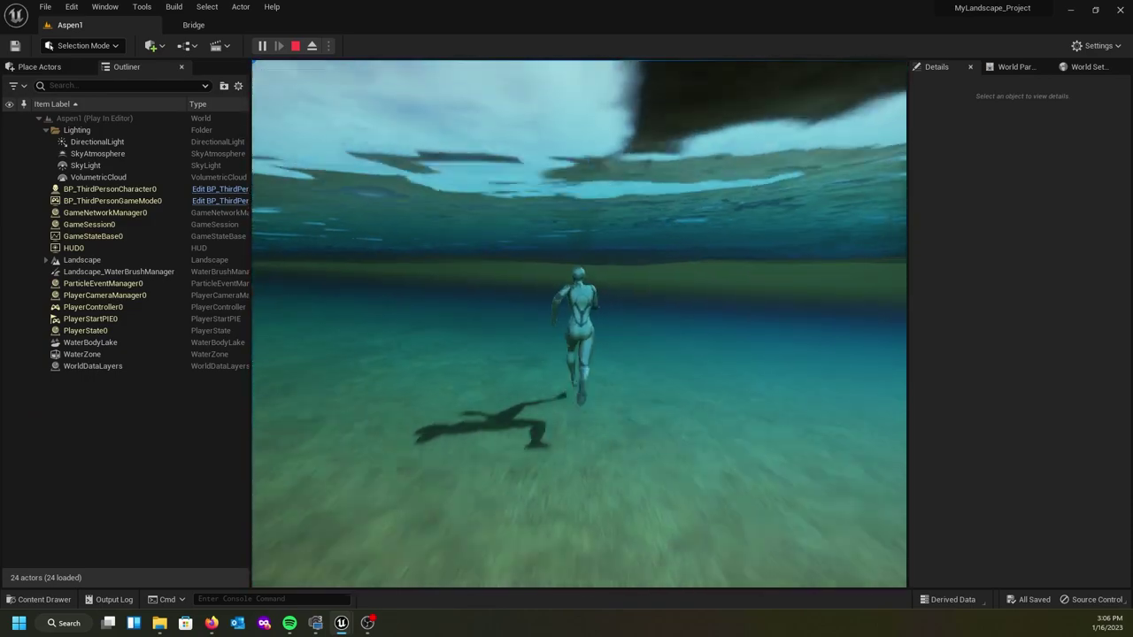
{"action": "key", "text": "w"}
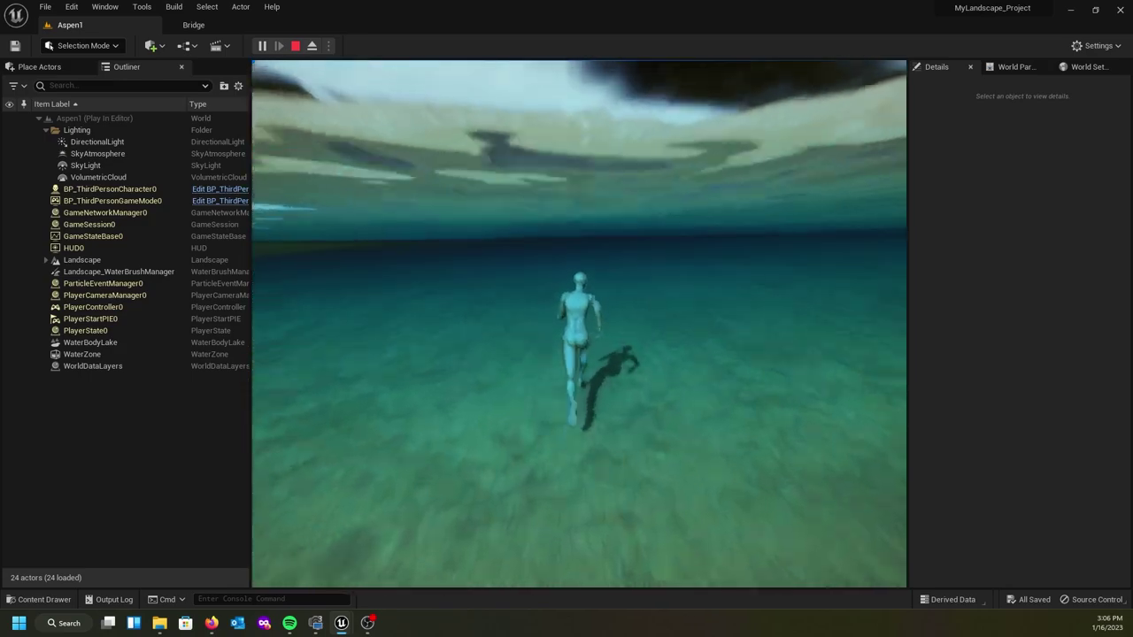
{"action": "key", "text": "w"}
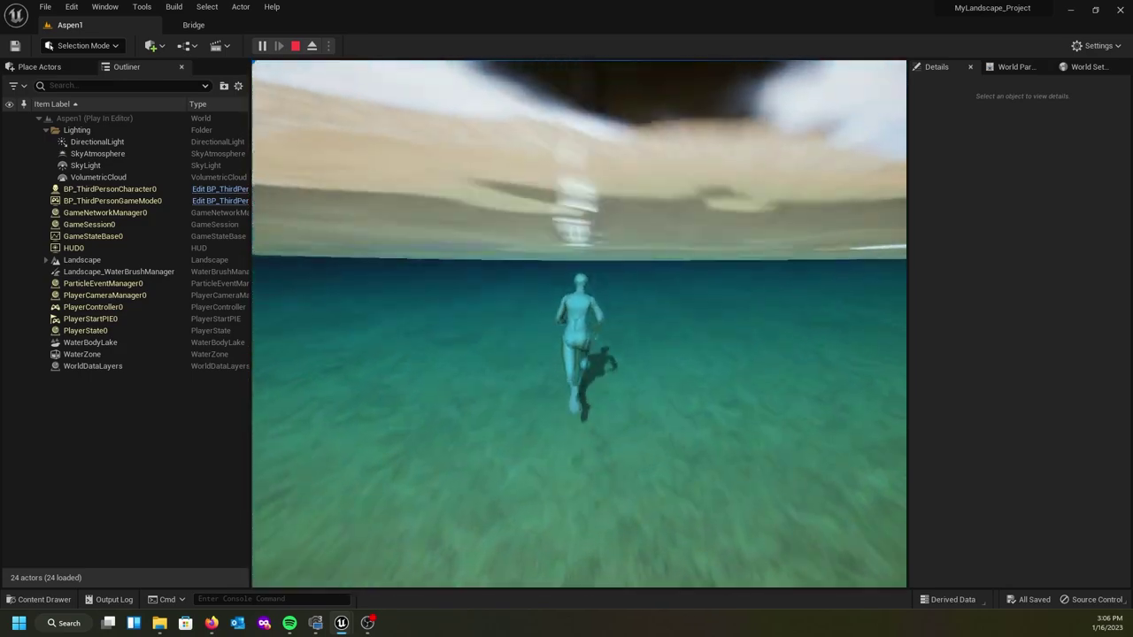
{"action": "key", "text": "w"}
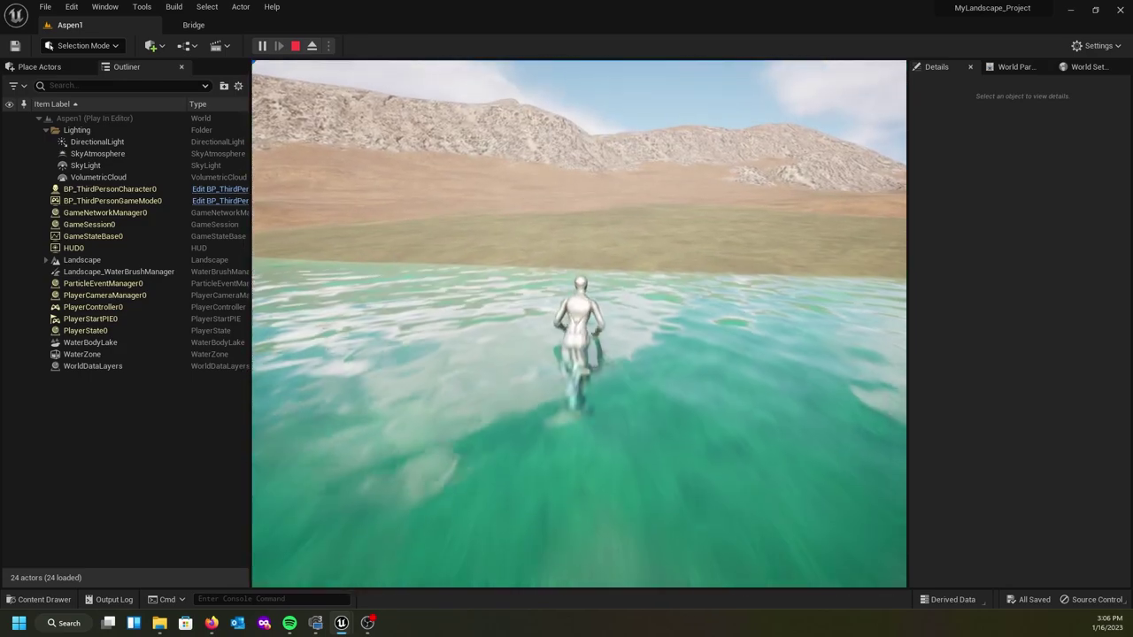
{"action": "key", "text": "w"}
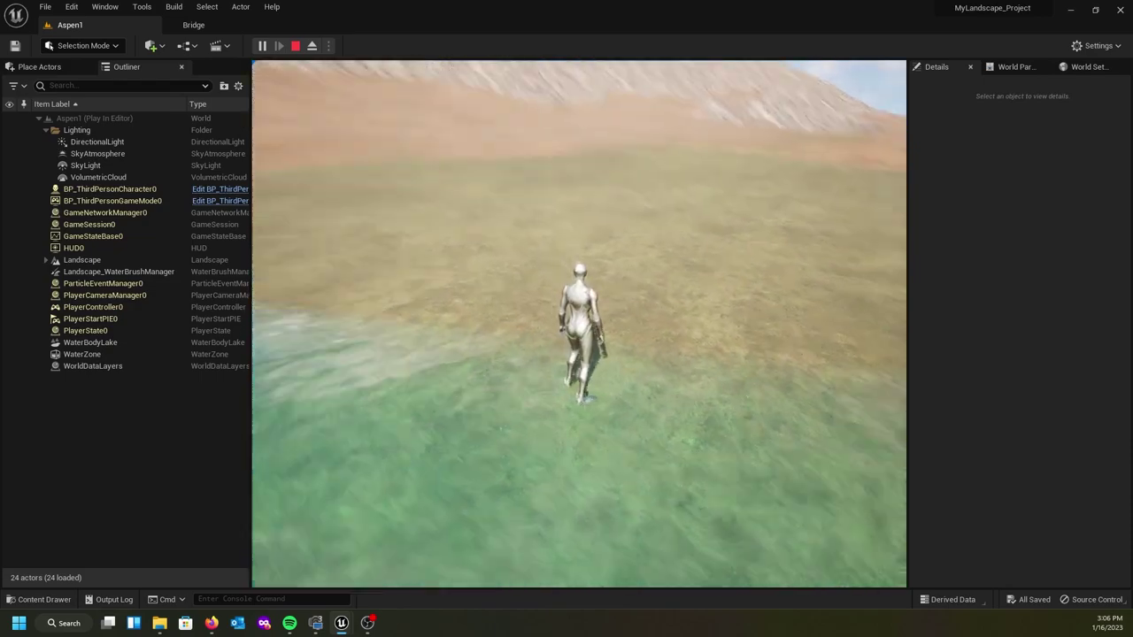
Move the character around the shallows to examine the water's edge, and end the play test
{"action": "key", "text": "s"}
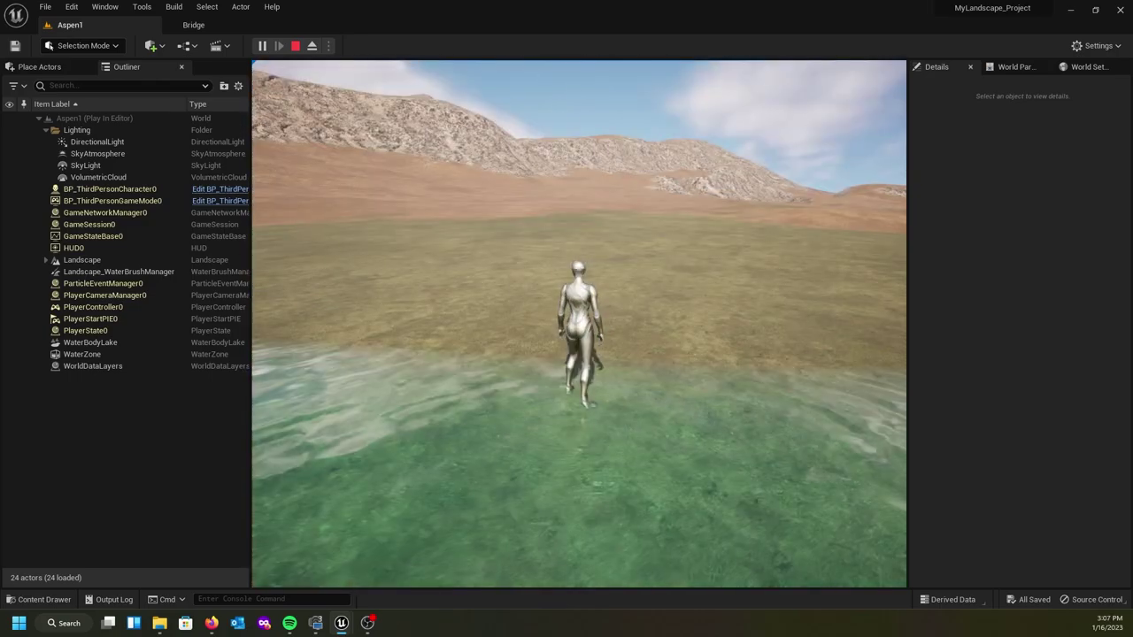
{"action": "key", "text": "s"}
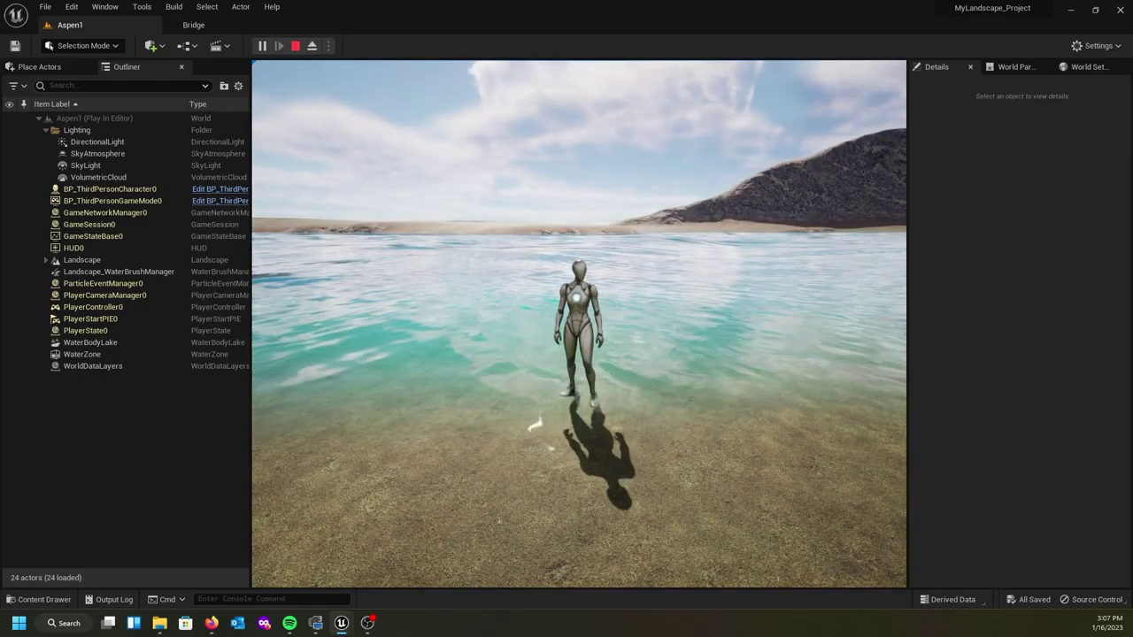
{"action": "key", "text": "w"}
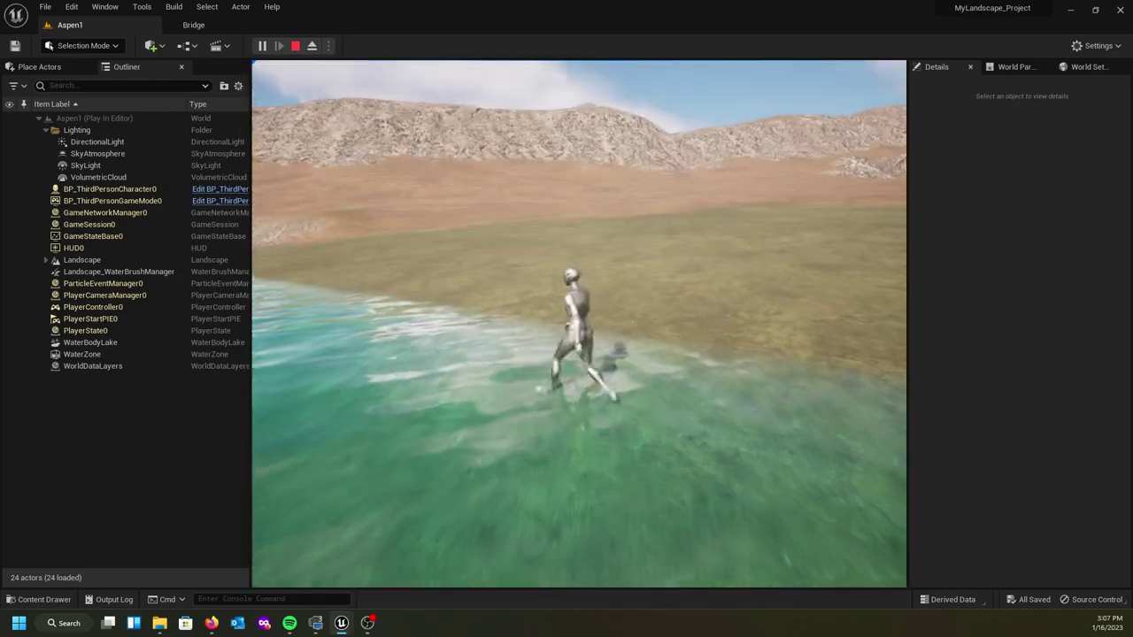
{"action": "key", "text": "w"}
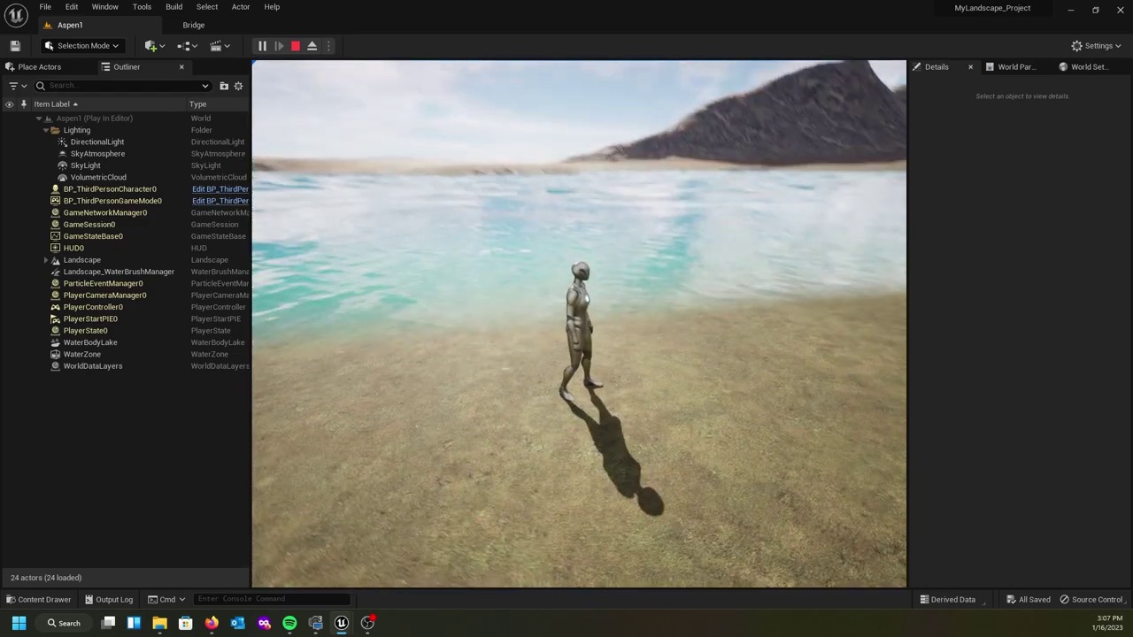
{"action": "key", "text": "Escape"}
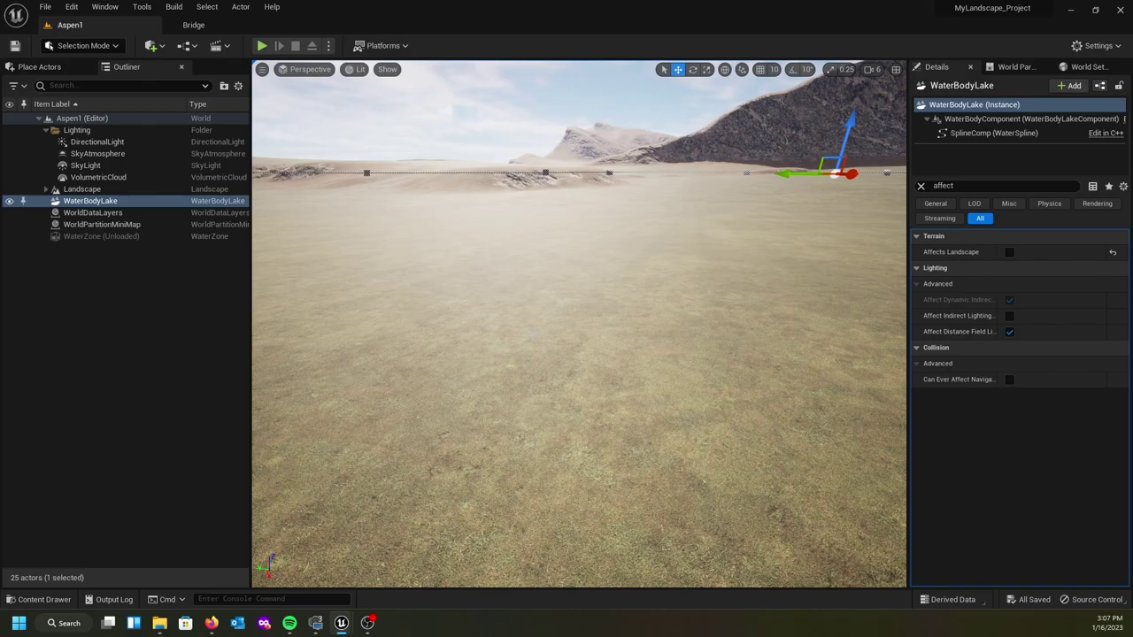
Look over the lake area in the editor and select the unloaded WaterZone actor
{"action": "mouse_move", "coordinate": [535, 327]}
{"action": "right_mouse_down"}
{"action": "mouse_move", "coordinate": [828, 298]}
{"action": "mouse_move", "coordinate": [532, 318]}
{"action": "right_mouse_up"}
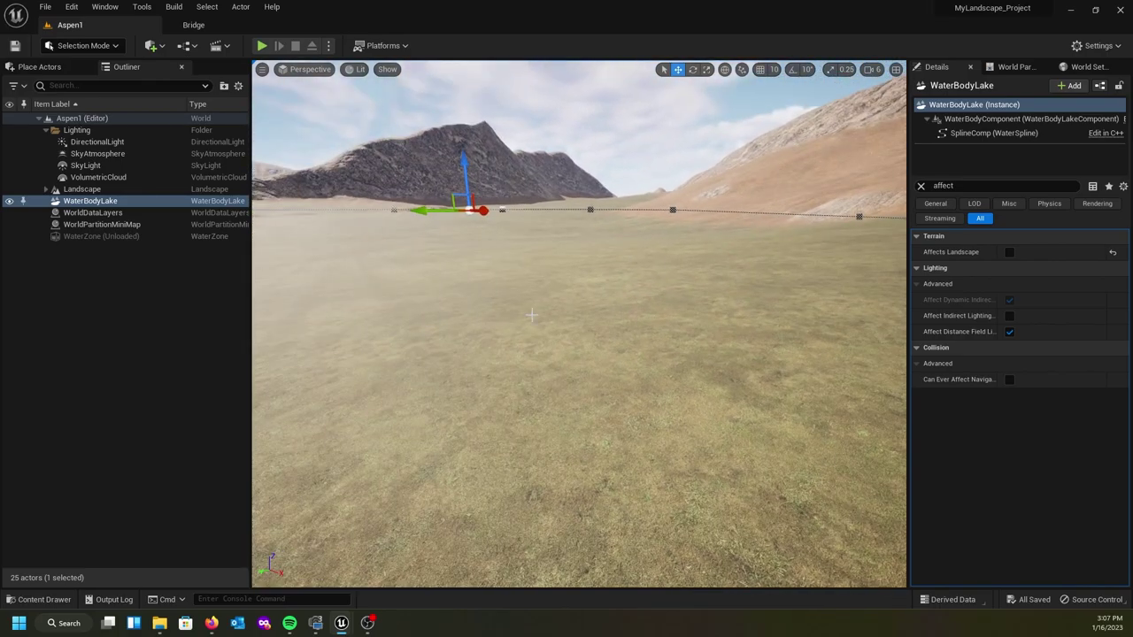
{"action": "right_click_drag", "start_coordinate": [497, 283], "coordinate": [260, 249]}
{"action": "left_click", "coordinate": [87, 234]}
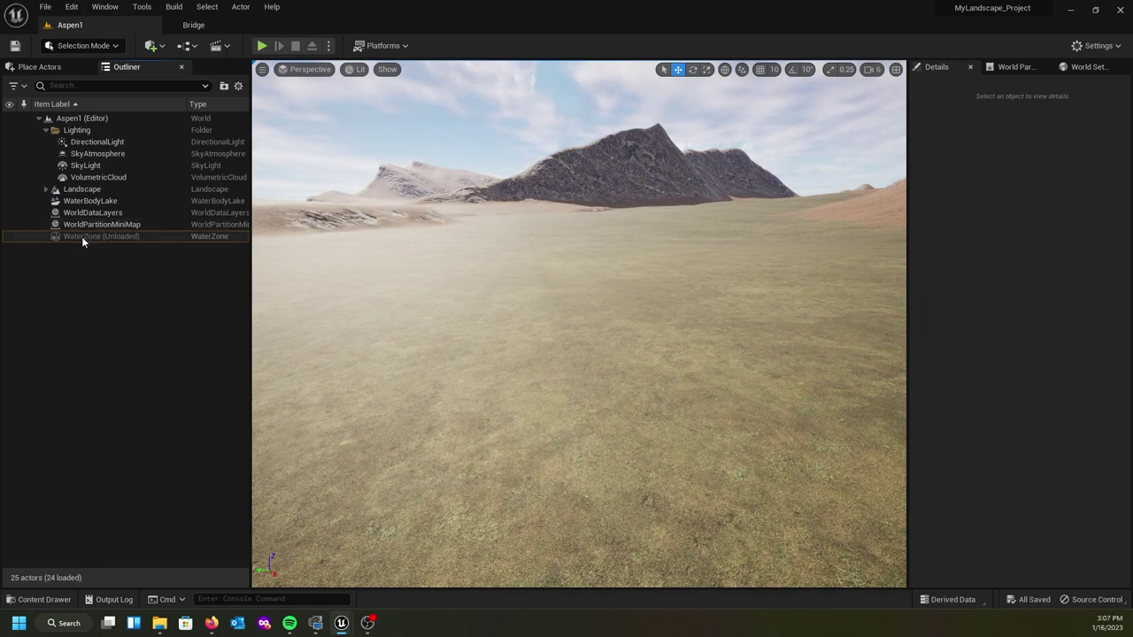
{"action": "right_click", "coordinate": [81, 237]}
{"action": "left_click", "coordinate": [83, 237]}
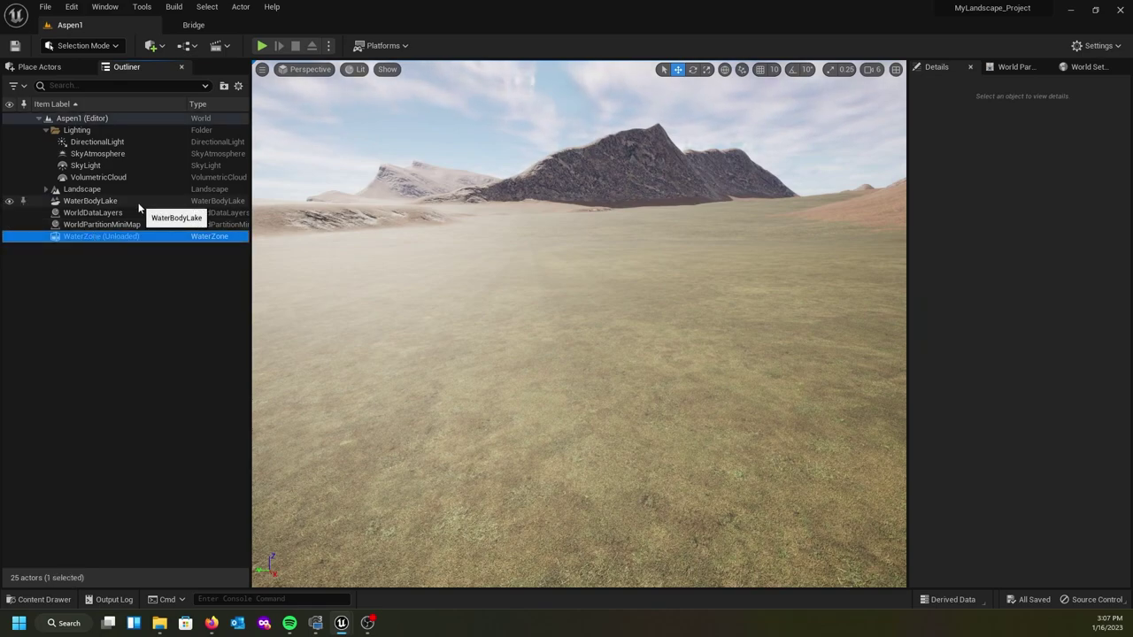
Open the Aspen level and switch back to Aspen1 to reload the landscape and its water actors
{"action": "left_click", "coordinate": [47, 7]}
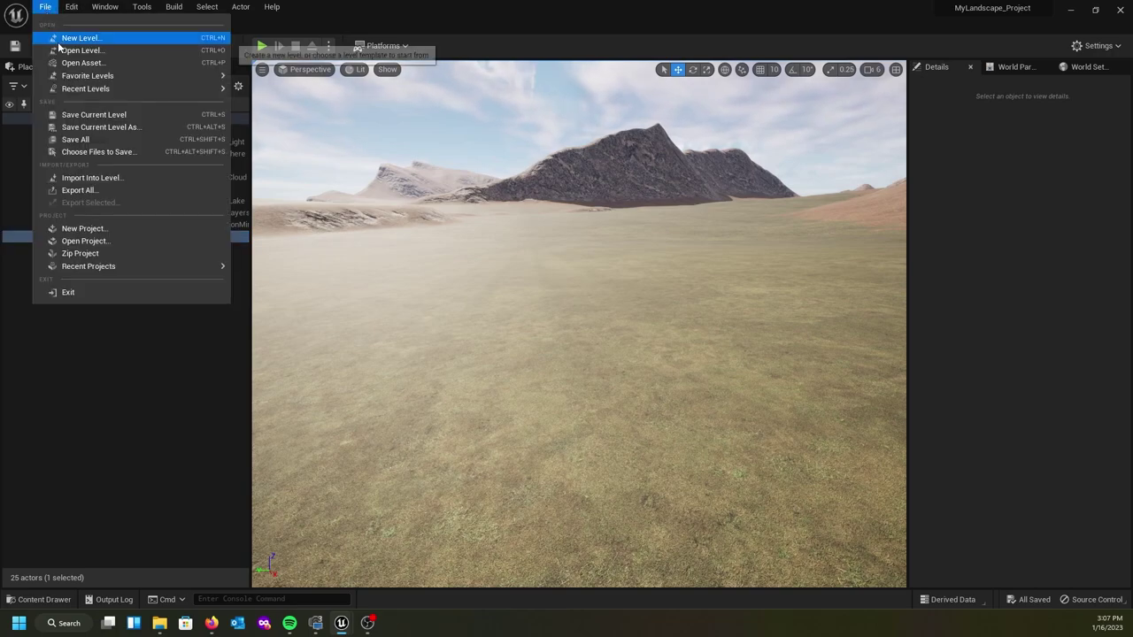
{"action": "left_click", "coordinate": [63, 48]}
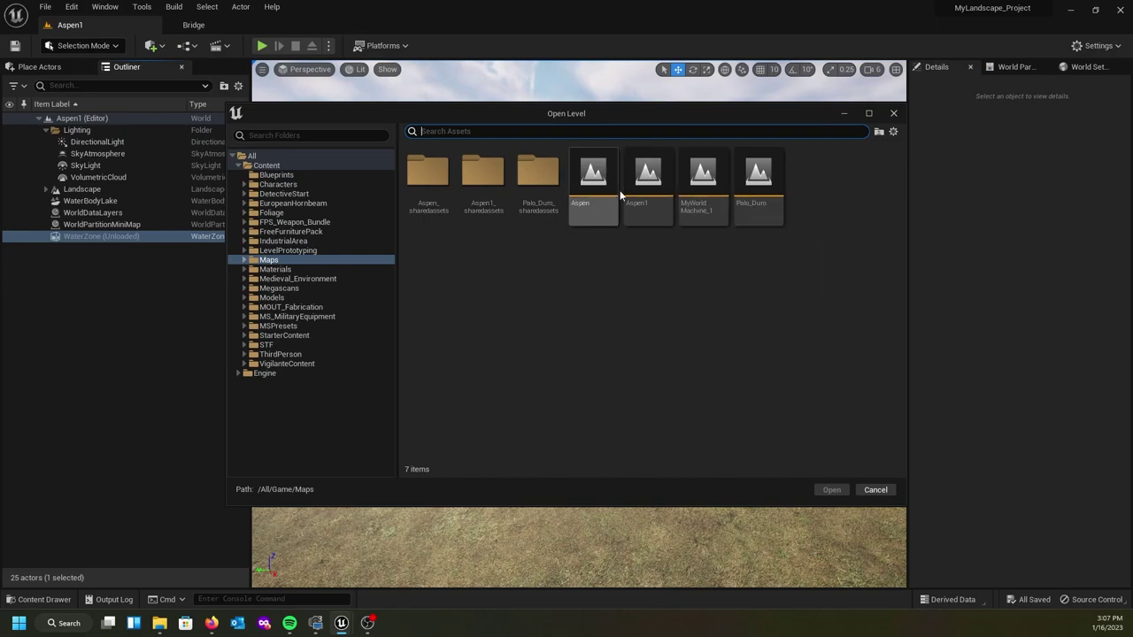
{"action": "left_click", "coordinate": [586, 191]}
{"action": "double_click", "coordinate": [588, 229]}
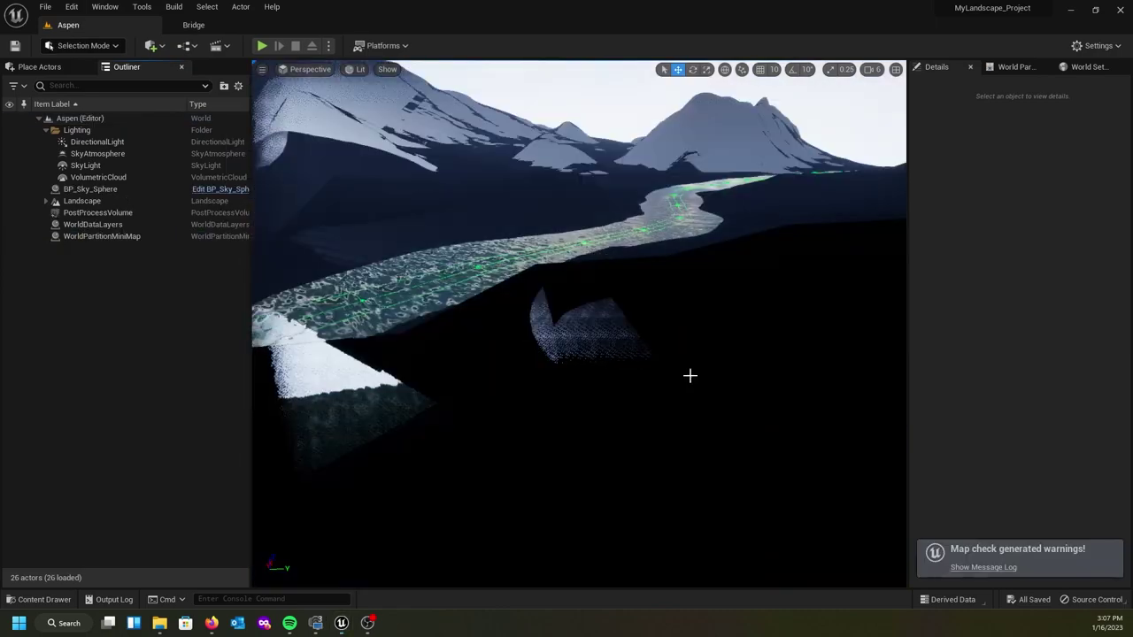
{"action": "left_click", "coordinate": [46, 7]}
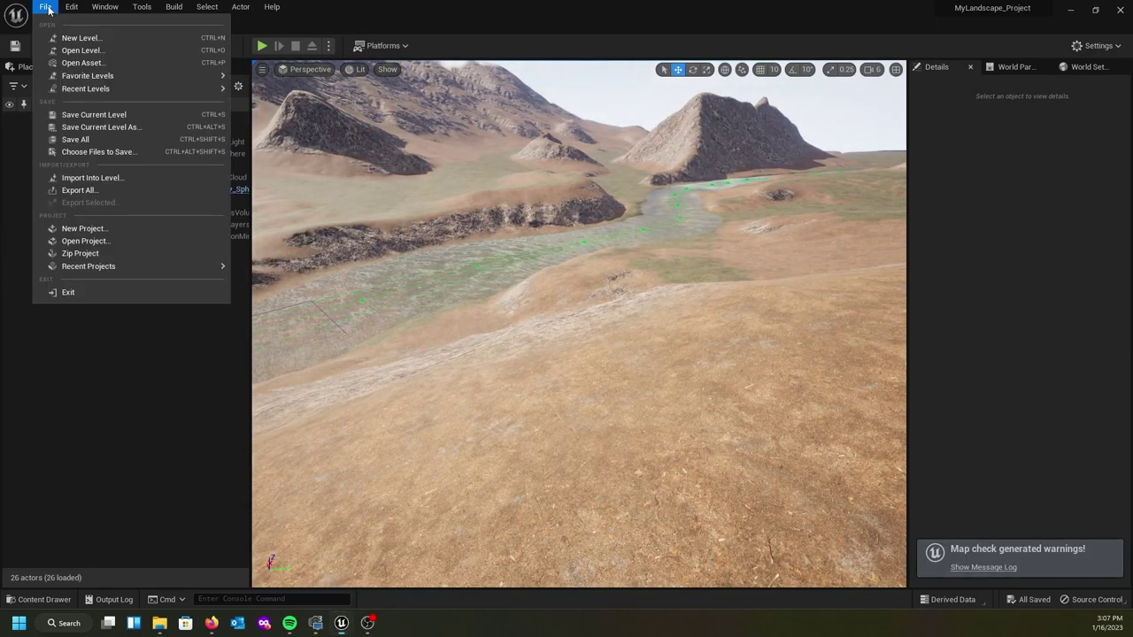
{"action": "left_click", "coordinate": [283, 96]}
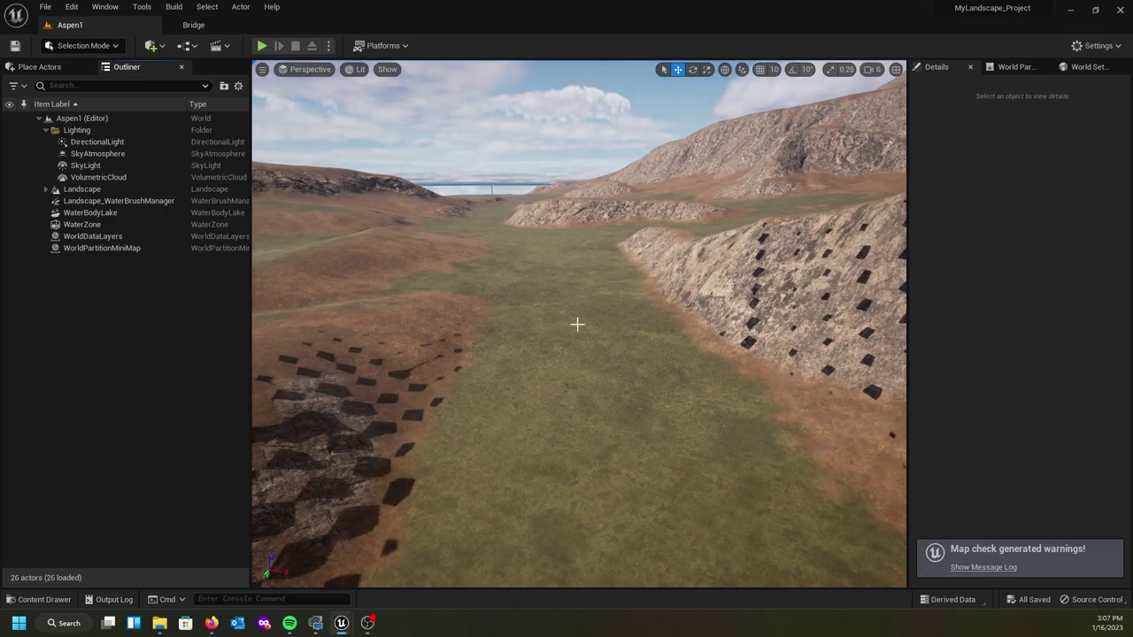
Fly across the reloaded landscape to the lake, select the water body, and examine its surface and shoreline
{"action": "mouse_move", "coordinate": [579, 324]}
{"action": "right_mouse_down"}
{"action": "mouse_move", "coordinate": [832, 301]}
{"action": "mouse_move", "coordinate": [770, 327]}
{"action": "mouse_move", "coordinate": [589, 239]}
{"action": "mouse_move", "coordinate": [625, 217]}
{"action": "mouse_move", "coordinate": [478, 190]}
{"action": "mouse_move", "coordinate": [486, 230]}
{"action": "mouse_move", "coordinate": [557, 323]}
{"action": "mouse_move", "coordinate": [602, 332]}
{"action": "mouse_move", "coordinate": [575, 324]}
{"action": "mouse_move", "coordinate": [575, 305]}
{"action": "right_mouse_up"}
{"action": "key", "text": "w"}
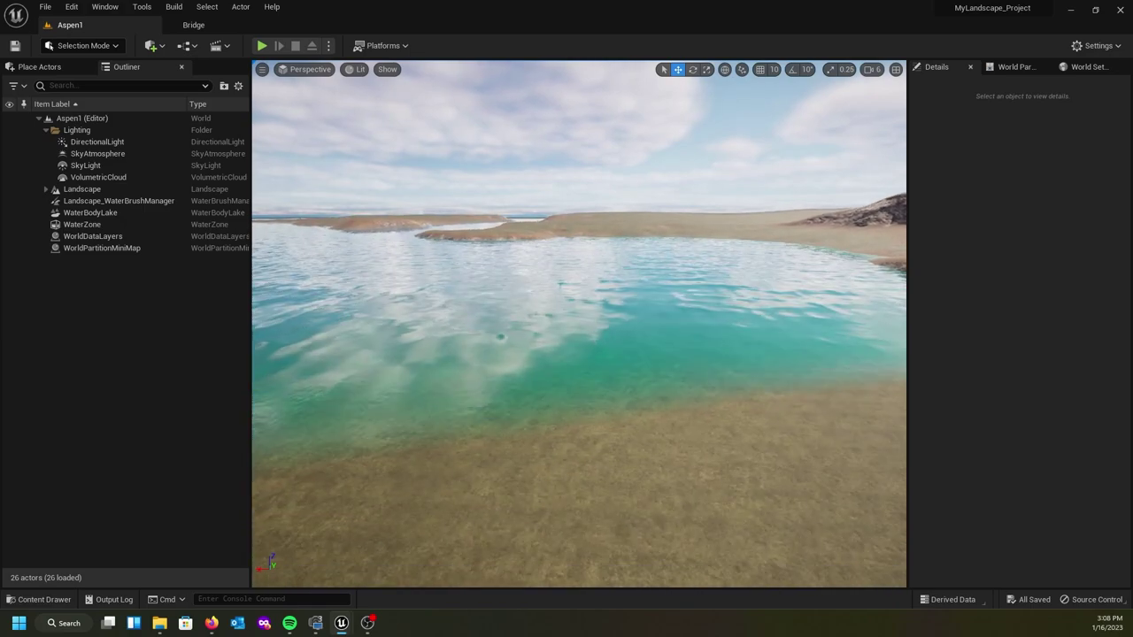
{"action": "right_click_drag", "start_coordinate": [576, 304], "coordinate": [531, 370]}
{"action": "left_click", "coordinate": [535, 348]}
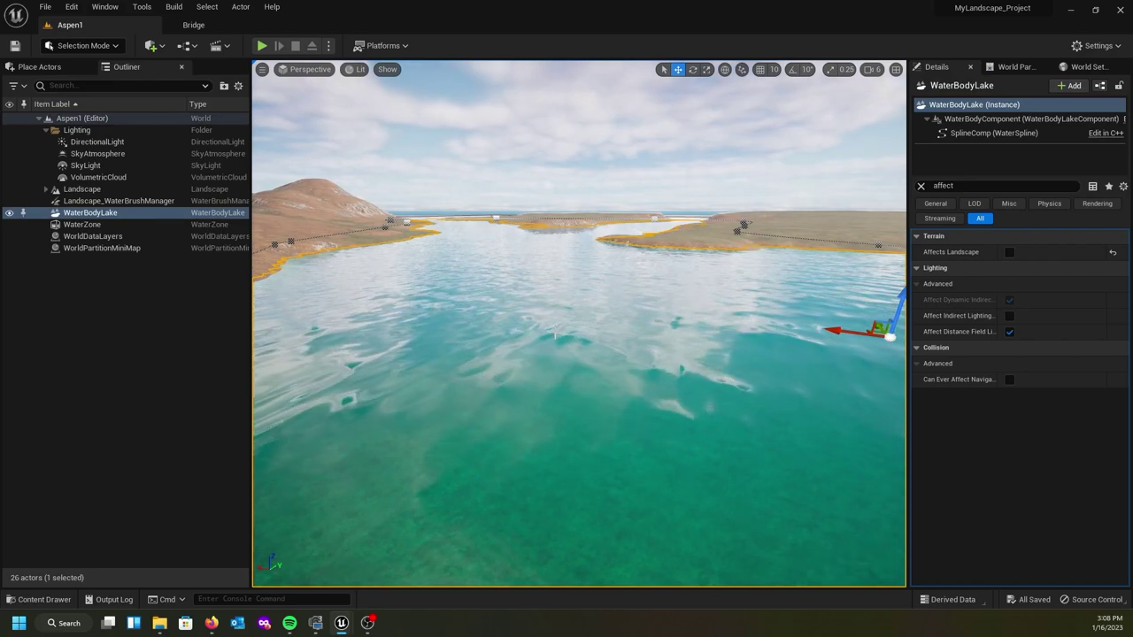
{"action": "right_click_drag", "start_coordinate": [535, 348], "coordinate": [481, 330]}
{"action": "key", "text": "q"}
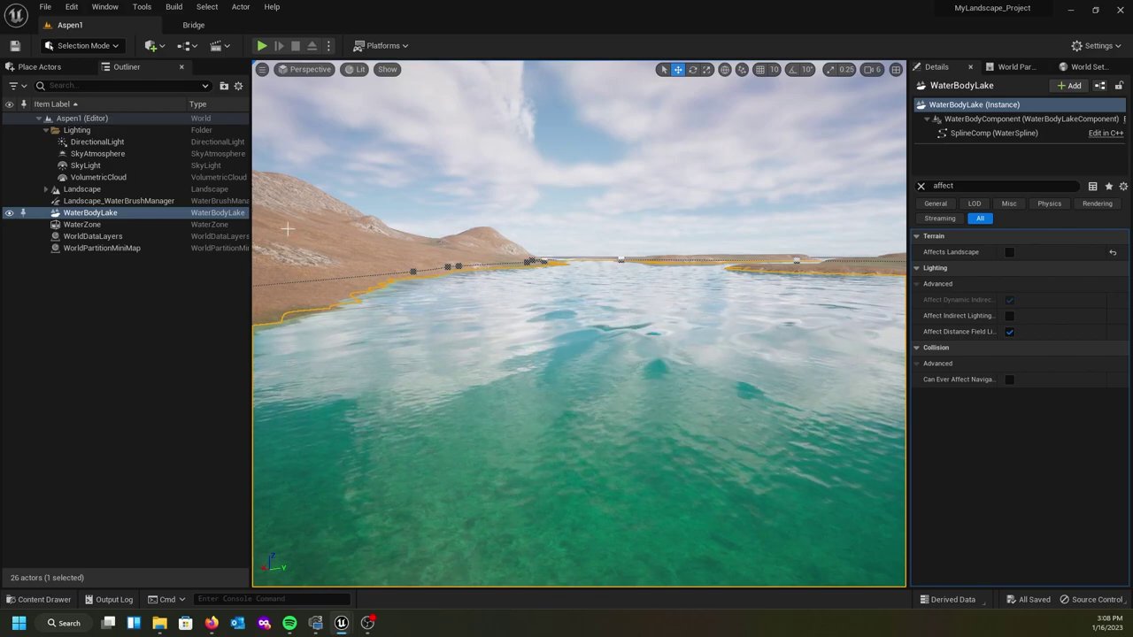
Select the lake water body, clear its property filter, and collapse the Terrain settings to reach the Wave settings
{"action": "left_click", "coordinate": [89, 214]}
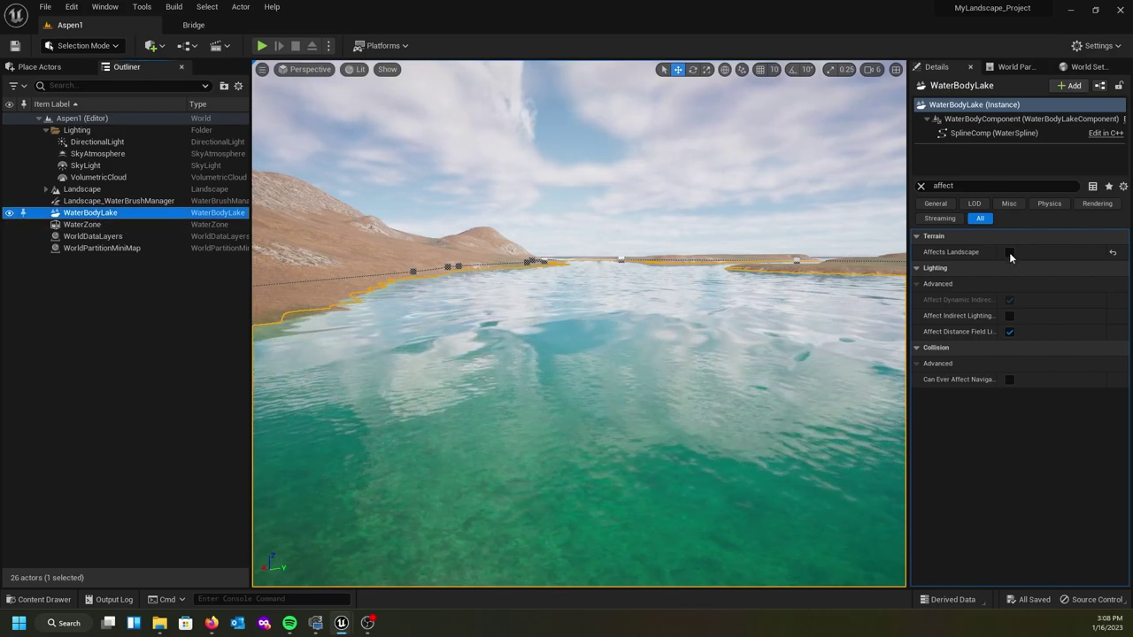
{"action": "left_click", "coordinate": [921, 186]}
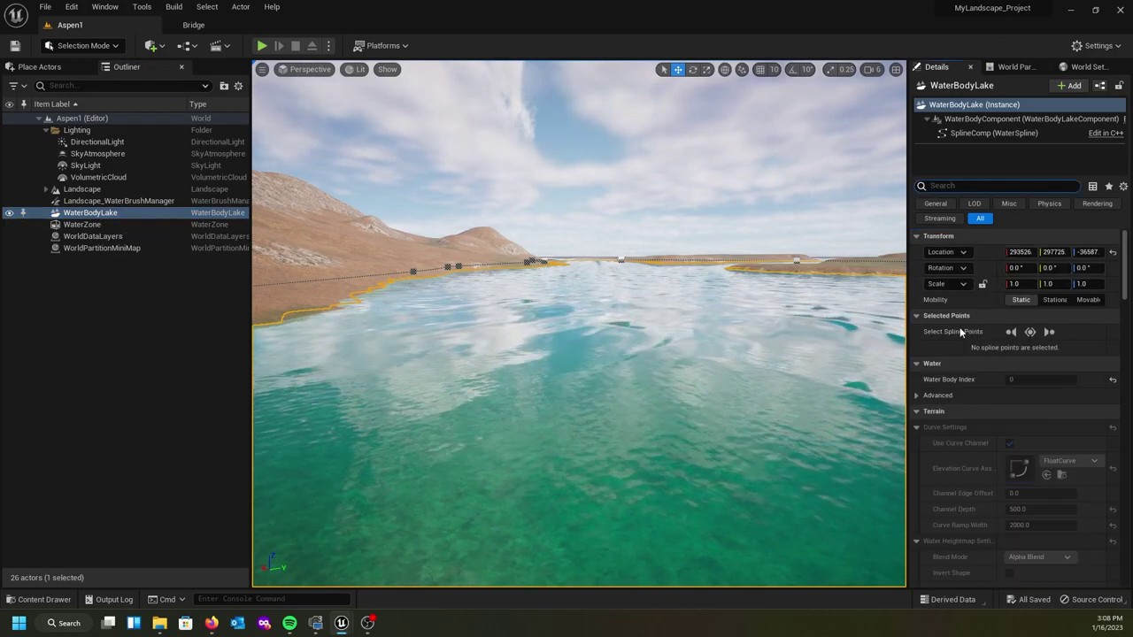
{"action": "scroll", "coordinate": [961, 333], "scroll_direction": "down", "scroll_amount": 1}
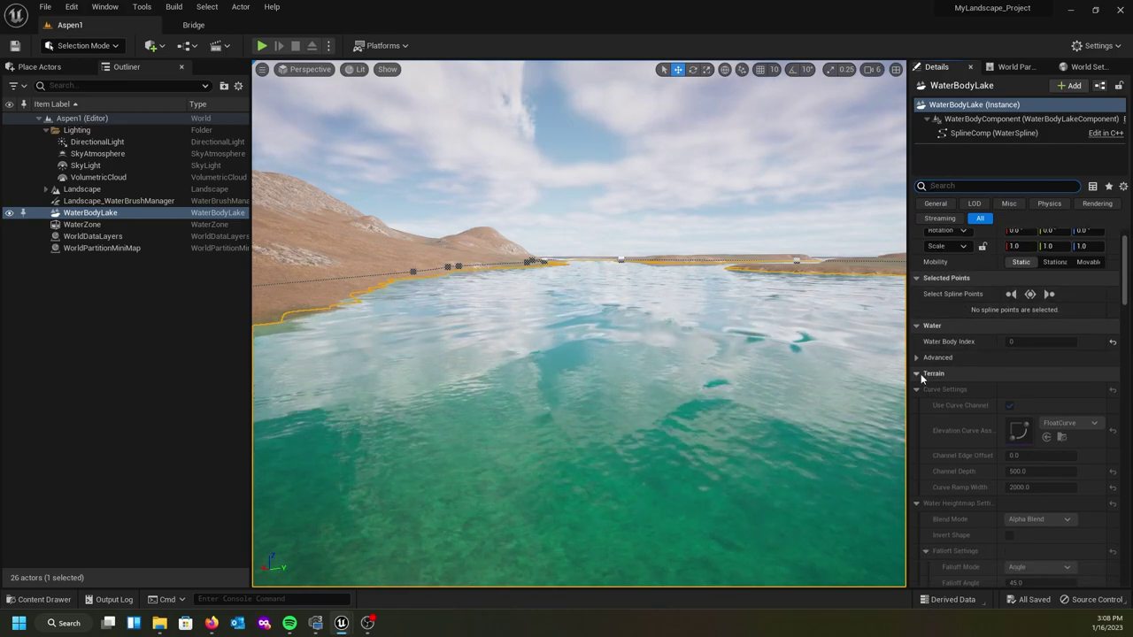
{"action": "left_click", "coordinate": [920, 373]}
{"action": "scroll", "coordinate": [925, 377], "scroll_direction": "down", "scroll_amount": 2}
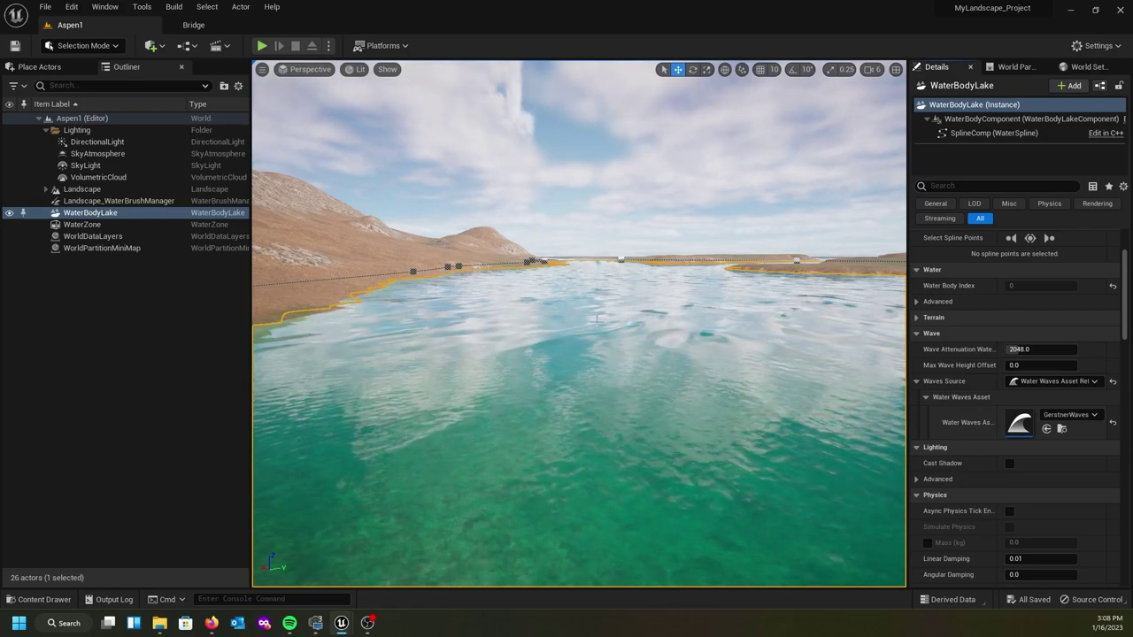
Set the lake's Wave Attenuation Water Depth to about 7008 and examine the waves across the water surface
{"action": "left_click", "coordinate": [1016, 349]}
{"action": "type", "text": "4848"}
{"action": "key", "text": "Return"}
{"action": "mouse_move", "coordinate": [1051, 350]}
{"action": "left_mouse_down"}
{"action": "mouse_move", "coordinate": [1070, 350]}
{"action": "mouse_move", "coordinate": [1053, 349]}
{"action": "left_mouse_up"}
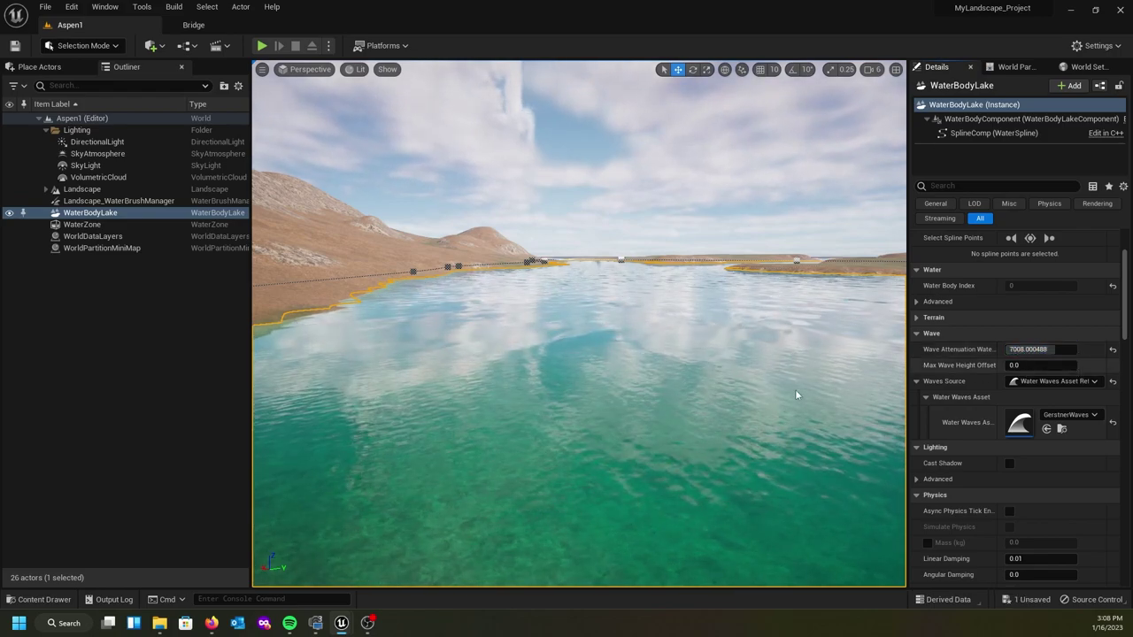
{"action": "right_click_drag", "start_coordinate": [579, 323], "coordinate": [652, 356]}
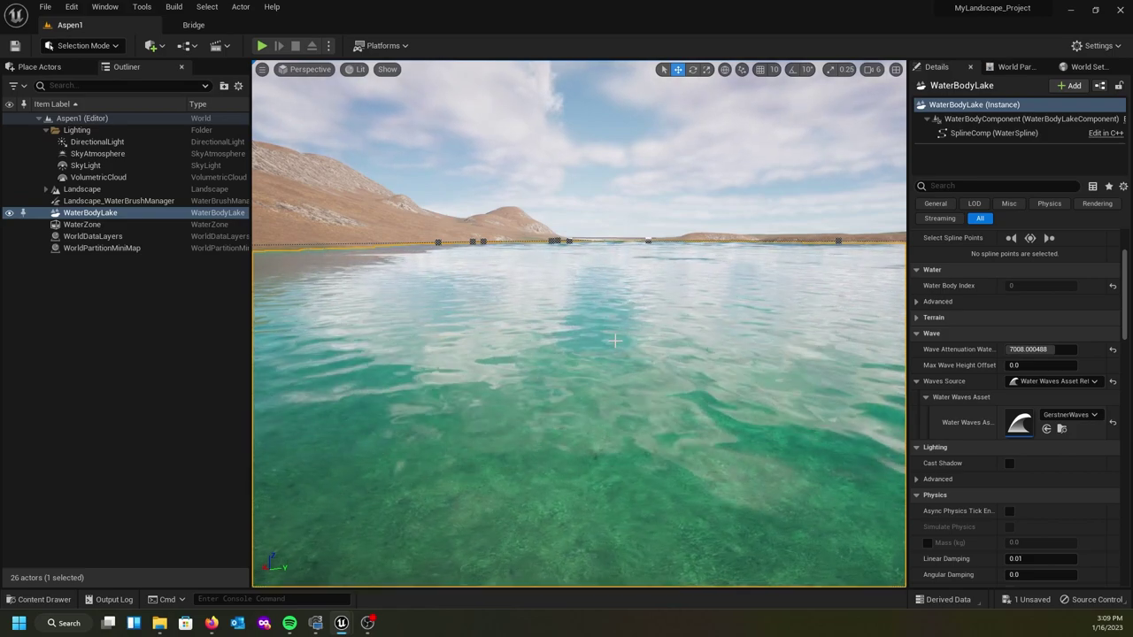
{"action": "right_click_drag", "start_coordinate": [586, 331], "coordinate": [566, 352]}
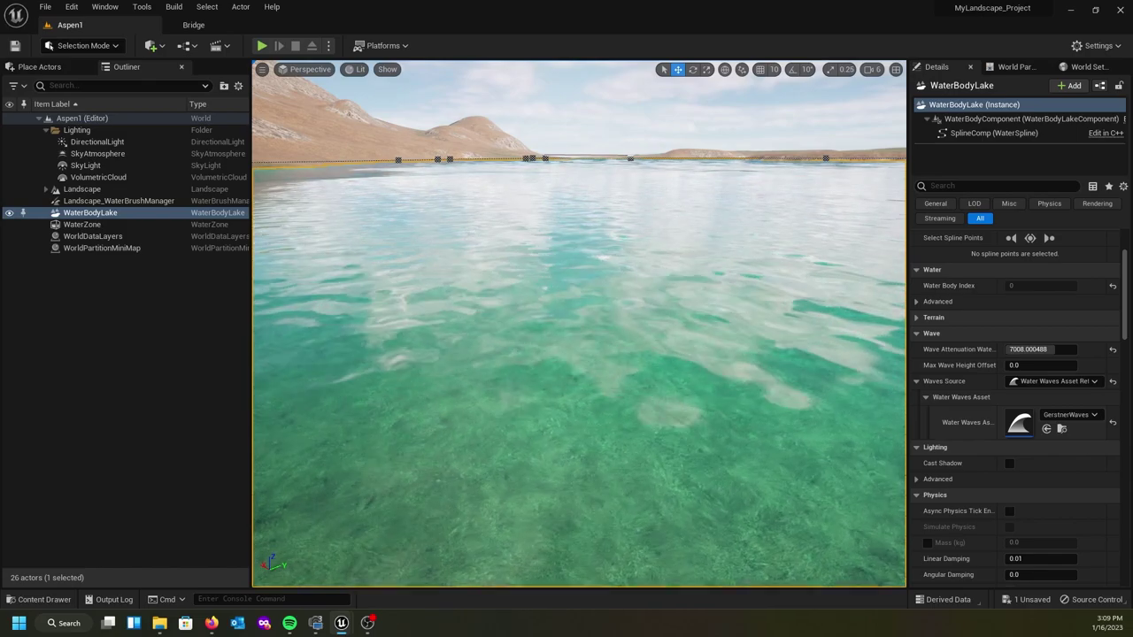
{"action": "right_click_drag", "start_coordinate": [344, 402], "coordinate": [474, 375]}
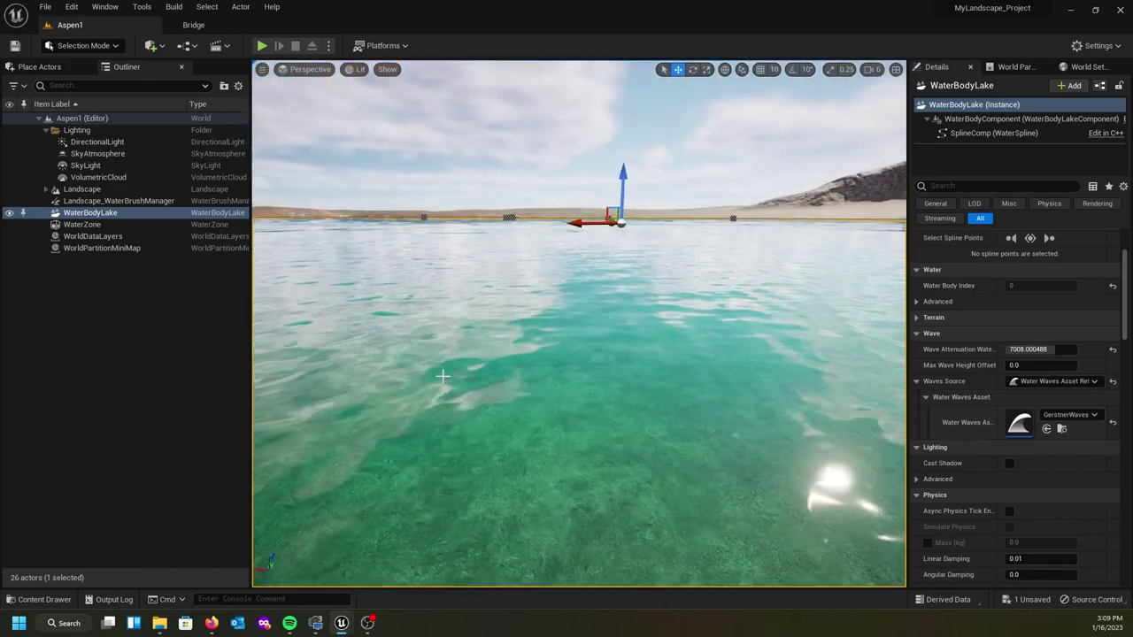
Browse the lake's properties down to Rendering and open its water material, Water_Material_Lake
{"action": "scroll", "coordinate": [1031, 394], "scroll_direction": "down", "scroll_amount": 5}
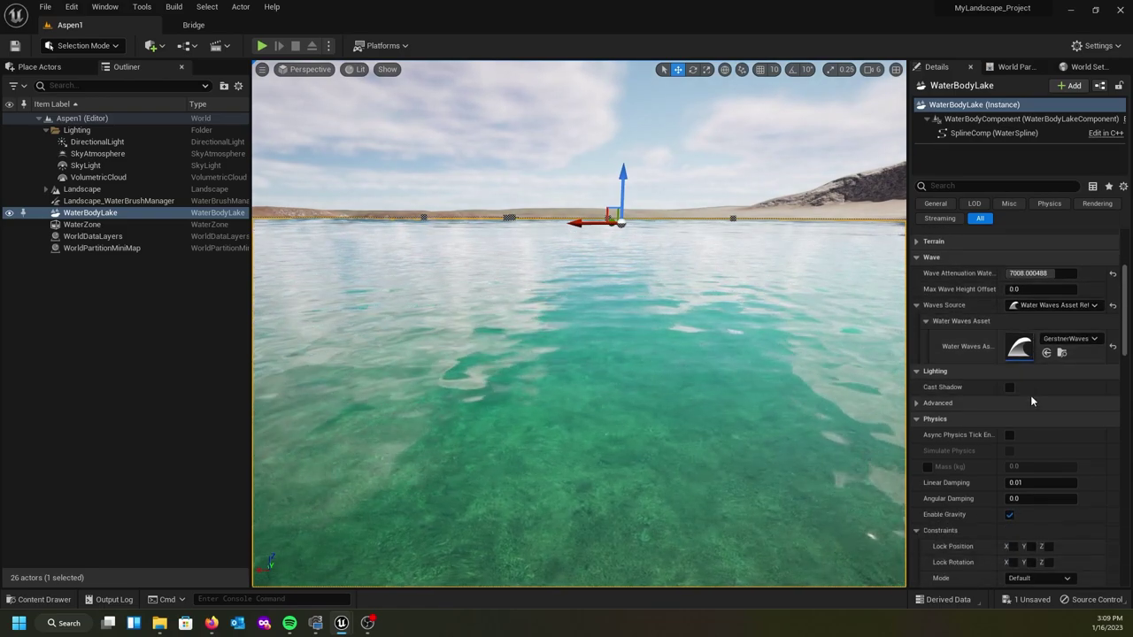
{"action": "scroll", "coordinate": [1026, 389], "scroll_direction": "down", "scroll_amount": 1}
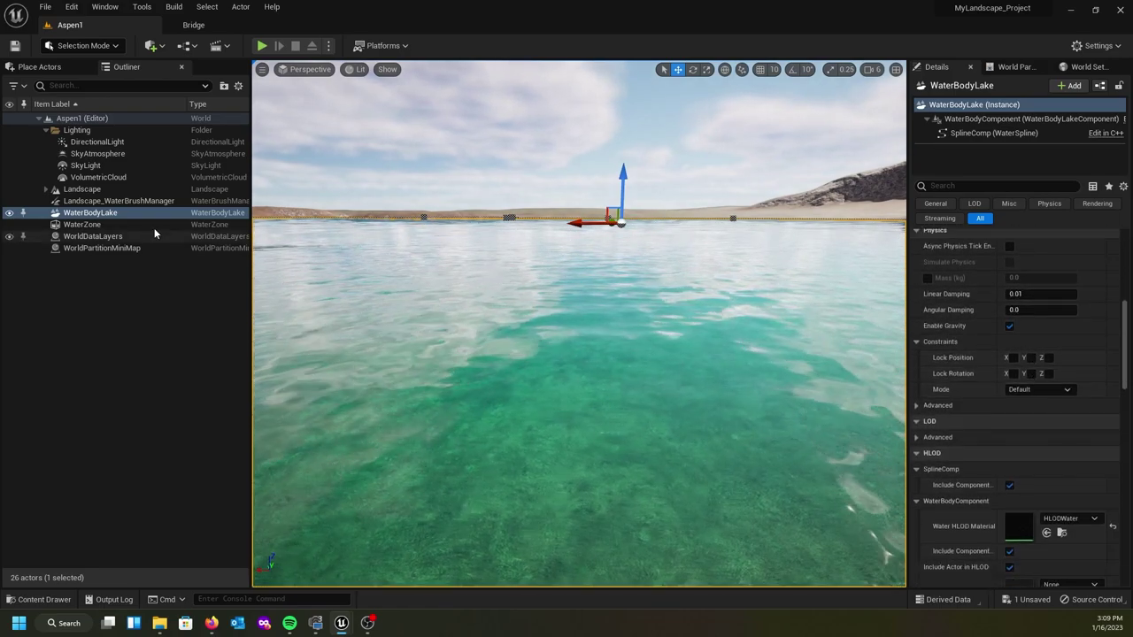
{"action": "scroll", "coordinate": [1026, 345], "scroll_direction": "down", "scroll_amount": 5}
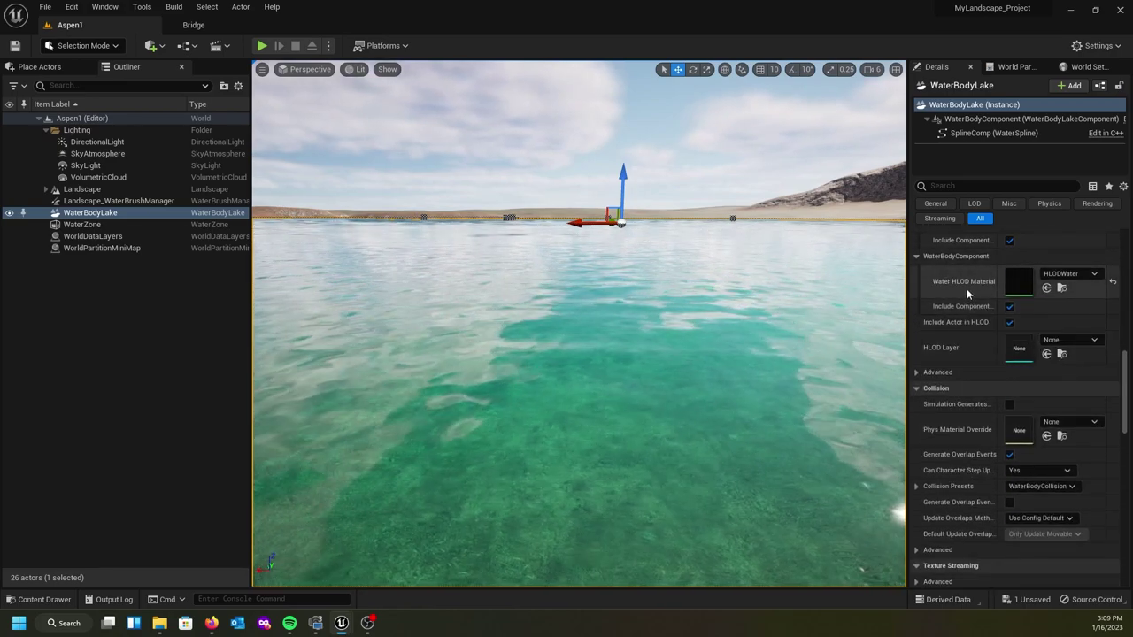
{"action": "scroll", "coordinate": [963, 289], "scroll_direction": "down", "scroll_amount": 3}
{"action": "scroll", "coordinate": [963, 301], "scroll_direction": "down", "scroll_amount": 6}
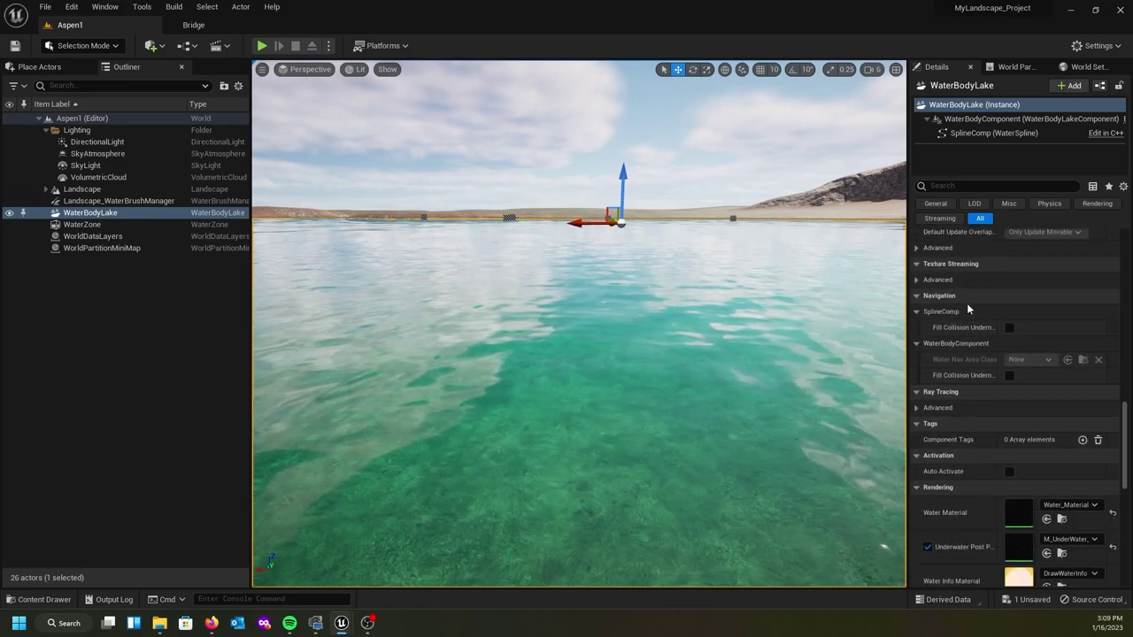
{"action": "scroll", "coordinate": [973, 345], "scroll_direction": "down", "scroll_amount": 1}
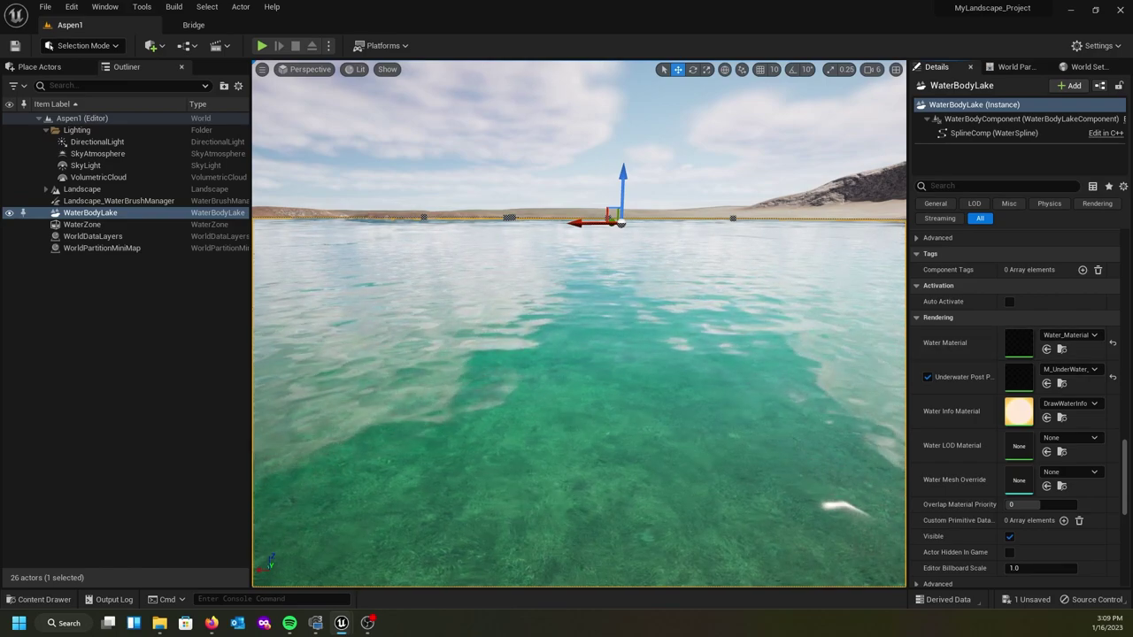
{"action": "left_click_drag", "start_coordinate": [225, 142], "coordinate": [300, 43]}
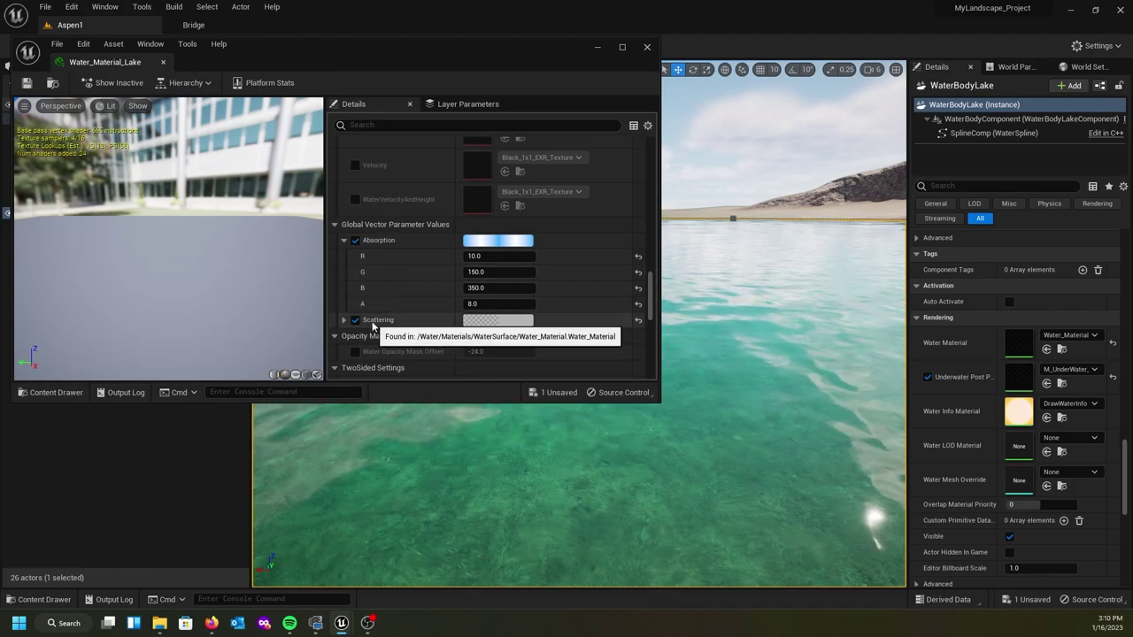
Expand the Scattering parameter and set its colour to white, with R, G and B at 1.0
{"action": "left_click", "coordinate": [344, 321]}
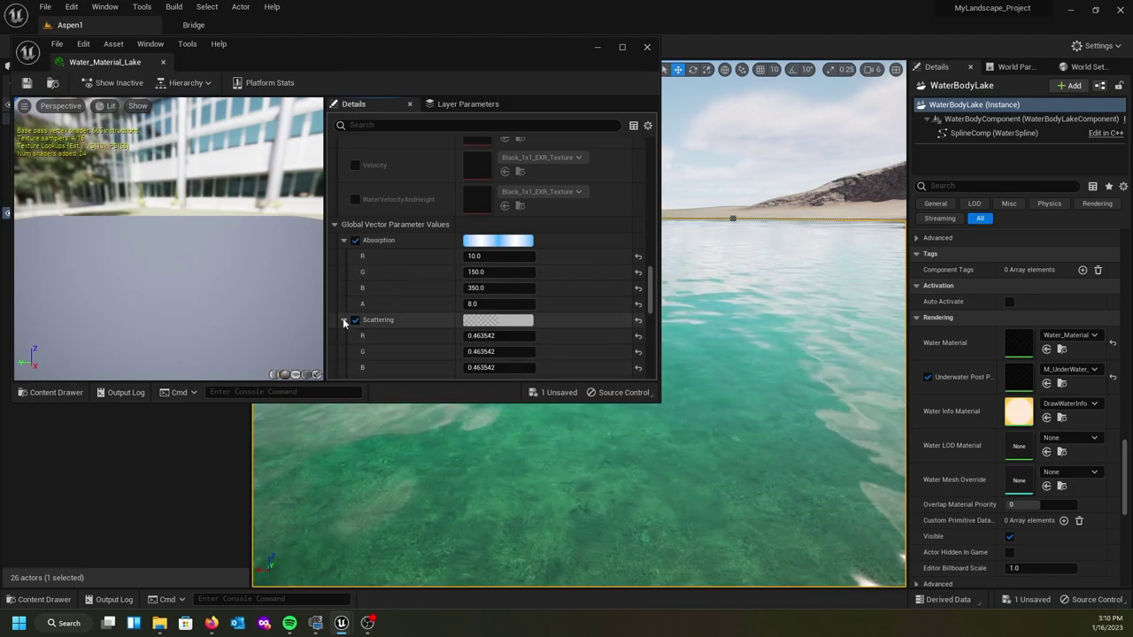
{"action": "left_click", "coordinate": [530, 322]}
{"action": "left_click_drag", "start_coordinate": [708, 401], "coordinate": [702, 327]}
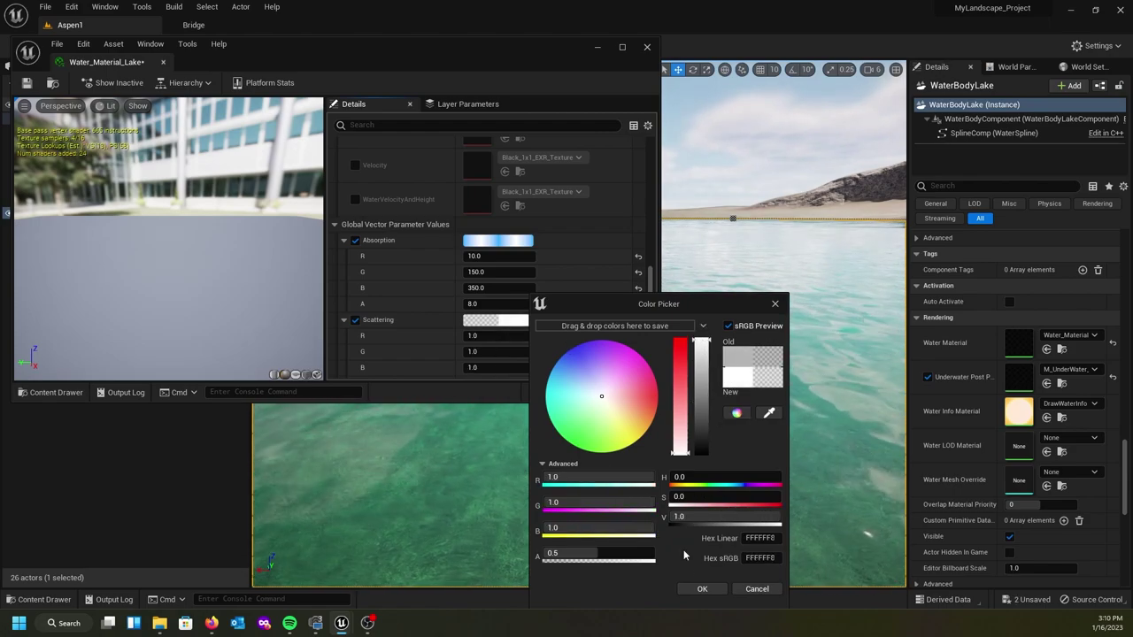
{"action": "left_click", "coordinate": [701, 590]}
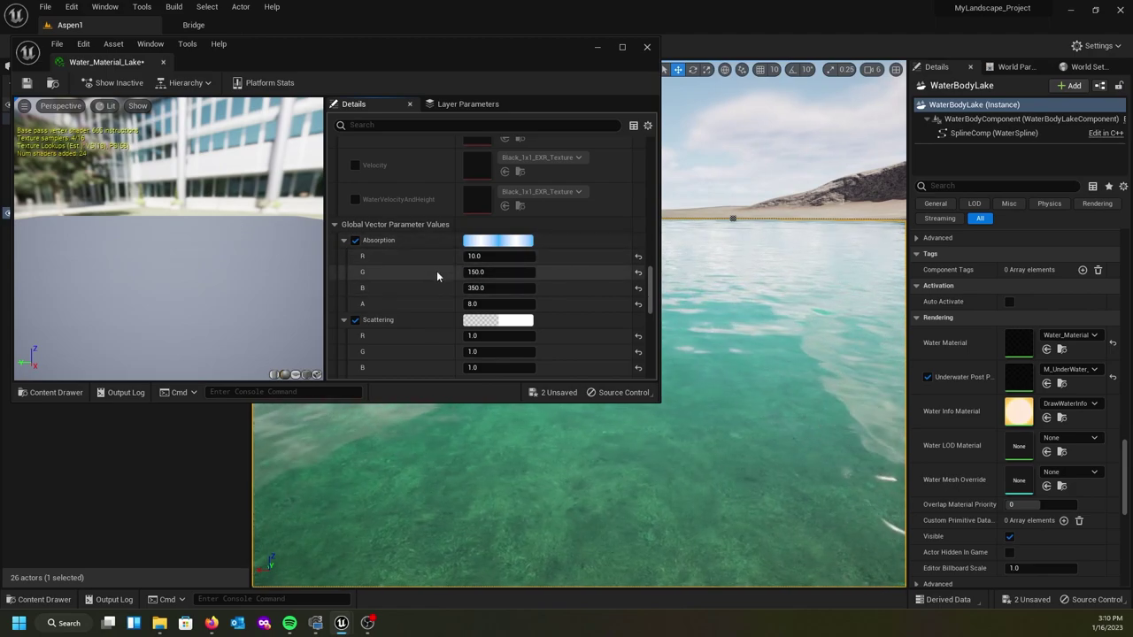
Save the lake water material, close its editor, and look over the lake's colour from nearby
{"action": "left_click", "coordinate": [479, 272]}
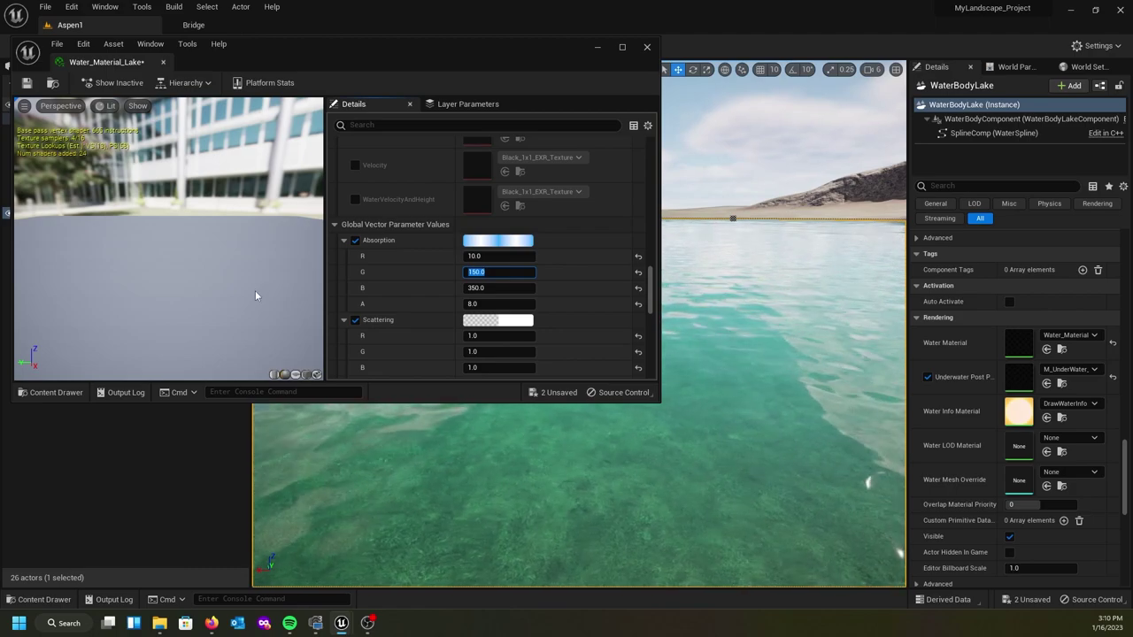
{"action": "scroll", "coordinate": [455, 291], "scroll_direction": "down", "scroll_amount": 1}
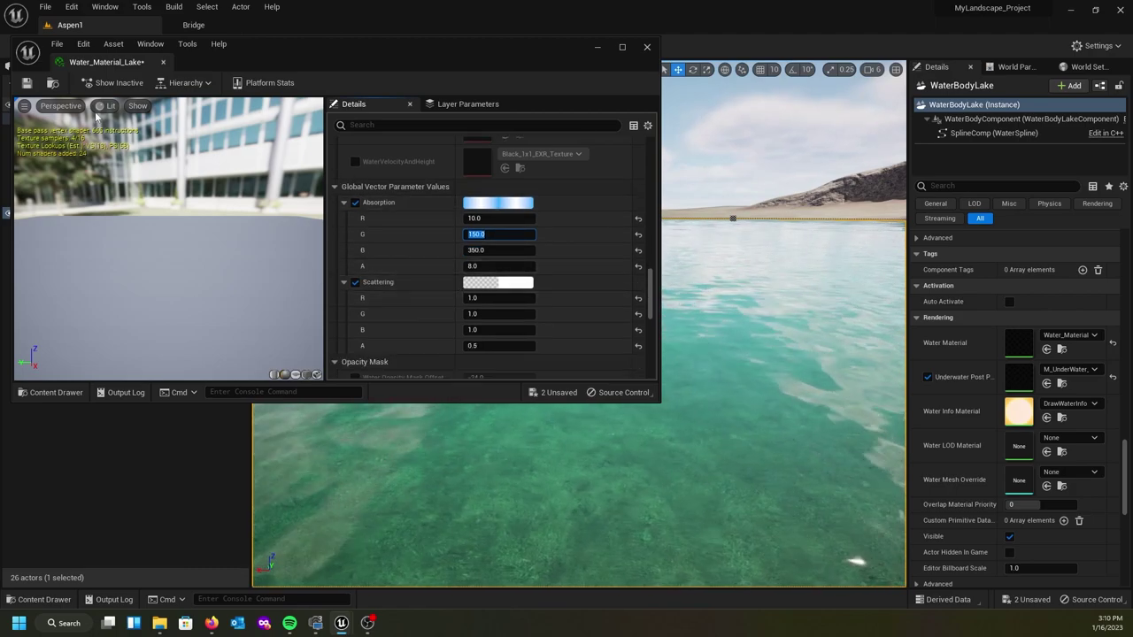
{"action": "left_click", "coordinate": [27, 82]}
{"action": "left_click", "coordinate": [648, 47]}
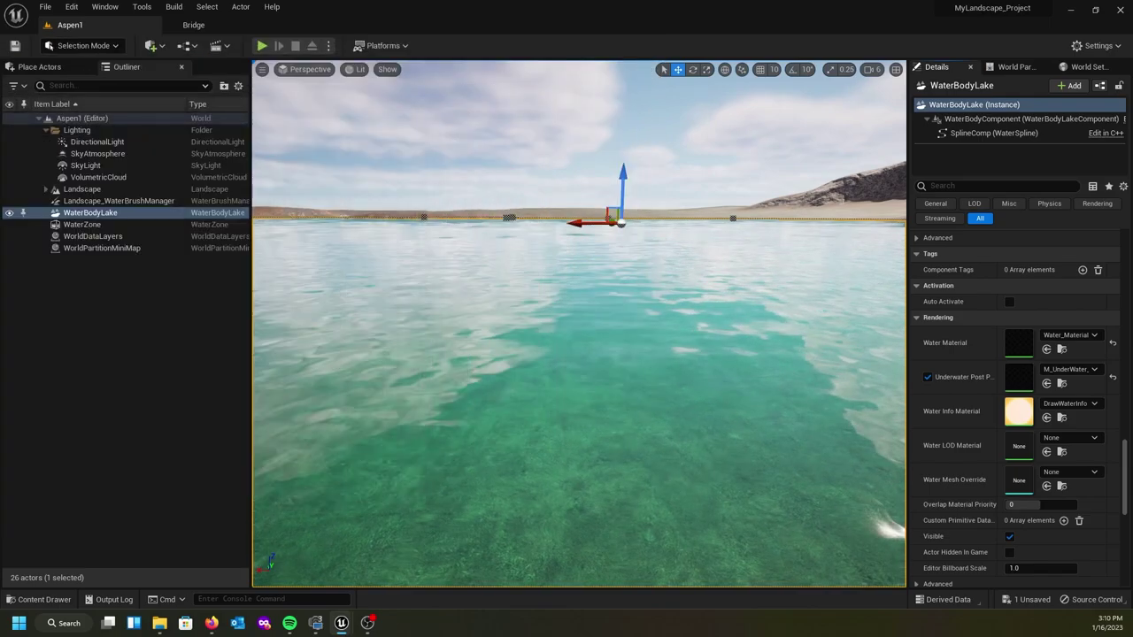
{"action": "right_click_drag", "start_coordinate": [408, 378], "coordinate": [493, 388]}
{"action": "key", "text": "q"}
{"action": "key", "text": "e"}
Reopen Water_Material_Lake, review its parameter groups, and locate the material asset in the WaterSurface folder
{"action": "left_click_drag", "start_coordinate": [0, 159], "coordinate": [467, 81]}
{"action": "scroll", "coordinate": [669, 253], "scroll_direction": "up", "scroll_amount": 5}
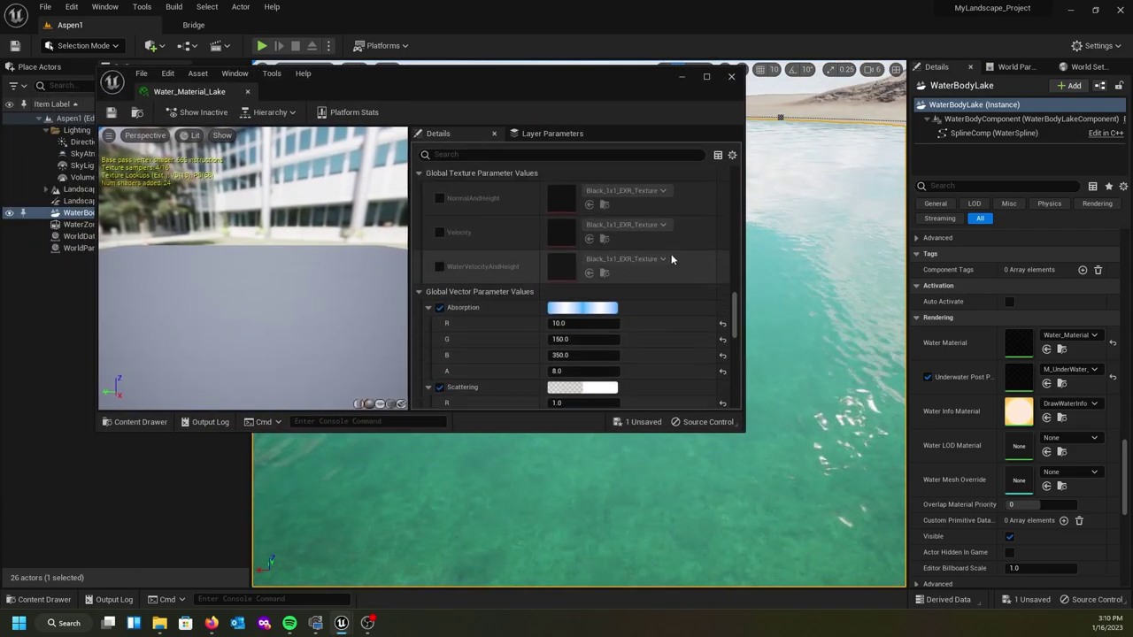
{"action": "left_click_drag", "start_coordinate": [735, 290], "coordinate": [732, 157]}
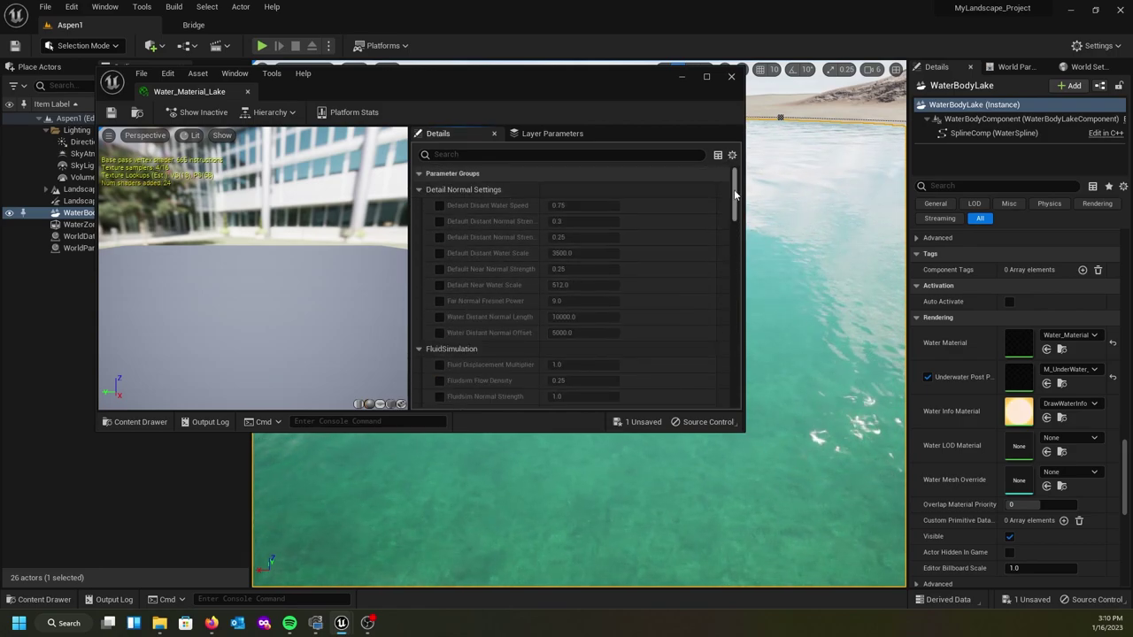
{"action": "left_click_drag", "start_coordinate": [731, 202], "coordinate": [760, 326]}
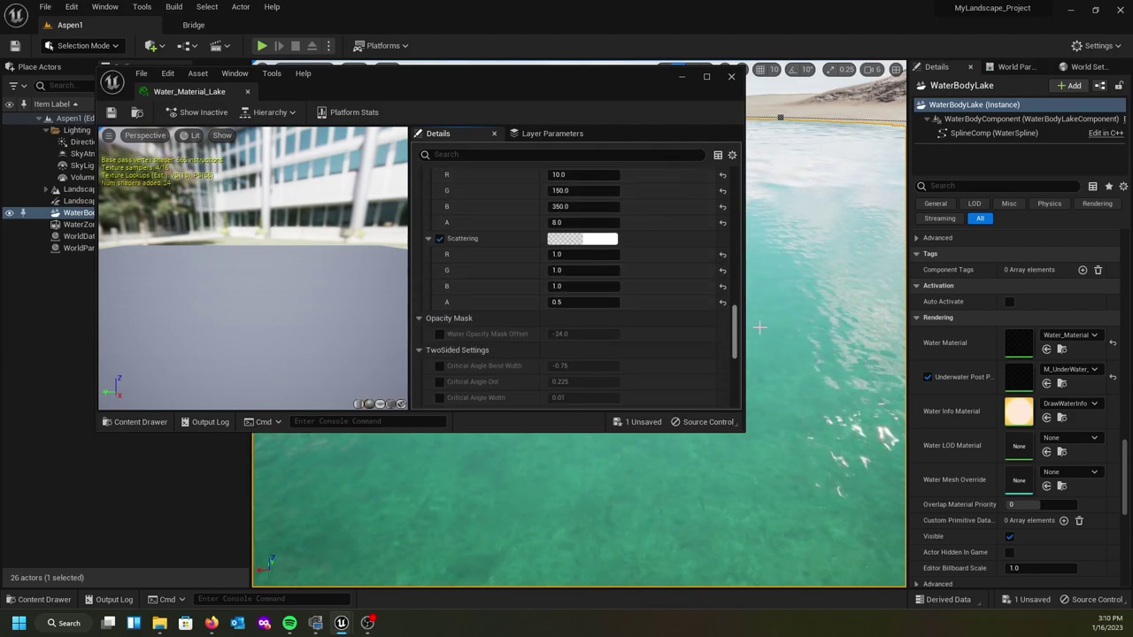
{"action": "scroll", "coordinate": [540, 270], "scroll_direction": "up", "scroll_amount": 2}
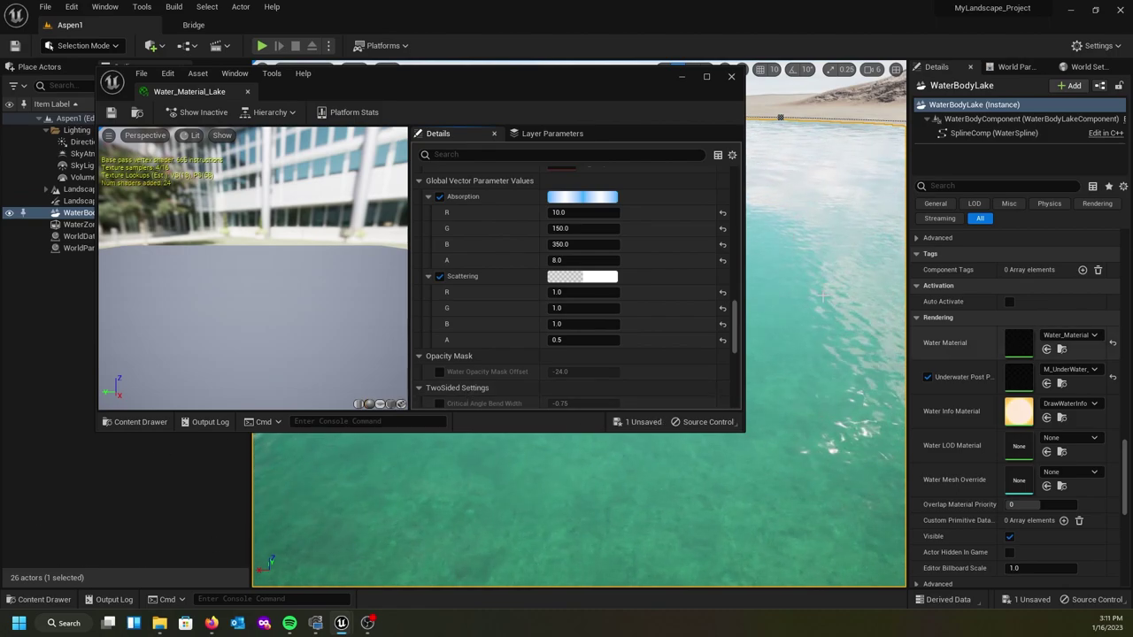
{"action": "left_click", "coordinate": [1047, 349]}
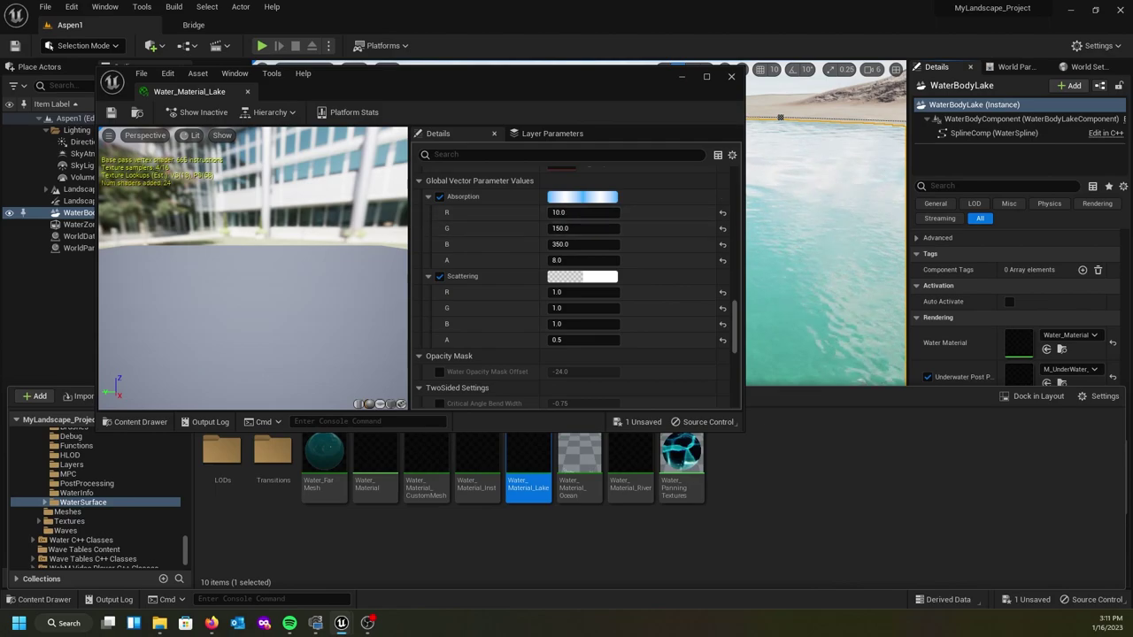
Switch to the Color Code Finder page in the browser and read the picked green-grey colour's RGB values beside the material editor
{"action": "left_click_drag", "start_coordinate": [0, 213], "coordinate": [472, 74]}
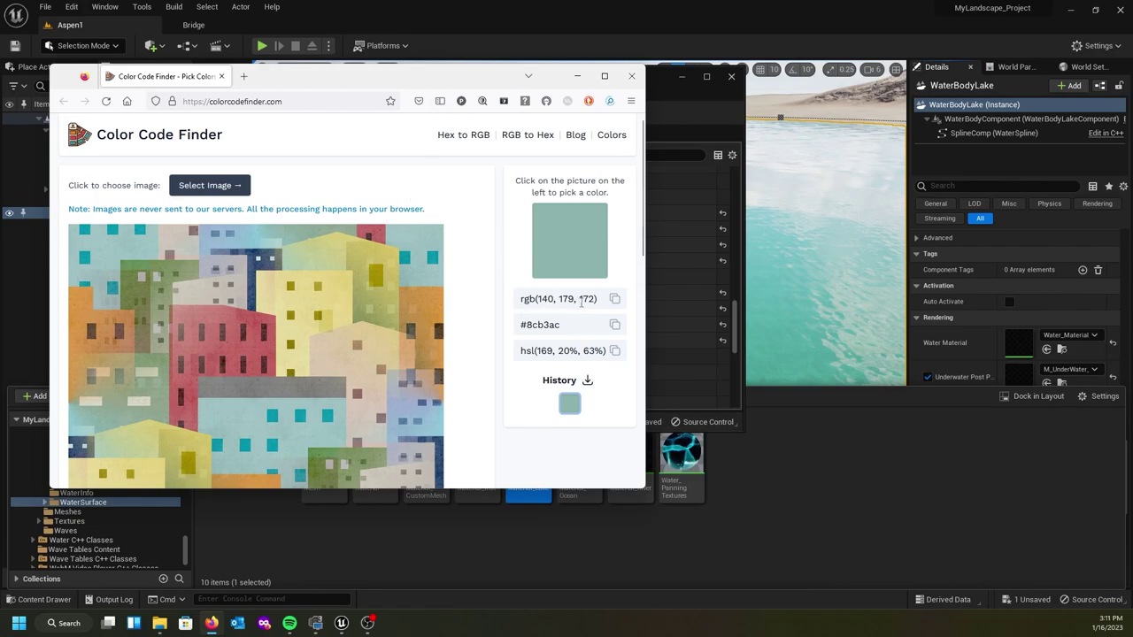
{"action": "left_click_drag", "start_coordinate": [425, 87], "coordinate": [0, 88]}
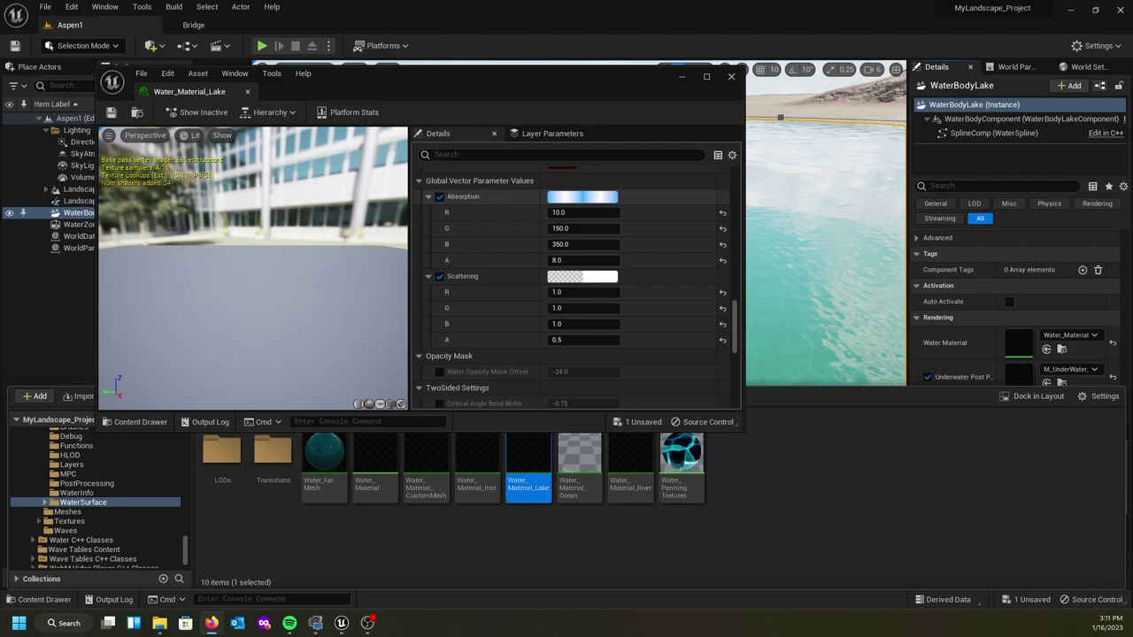
{"action": "left_click_drag", "start_coordinate": [0, 76], "coordinate": [125, 107]}
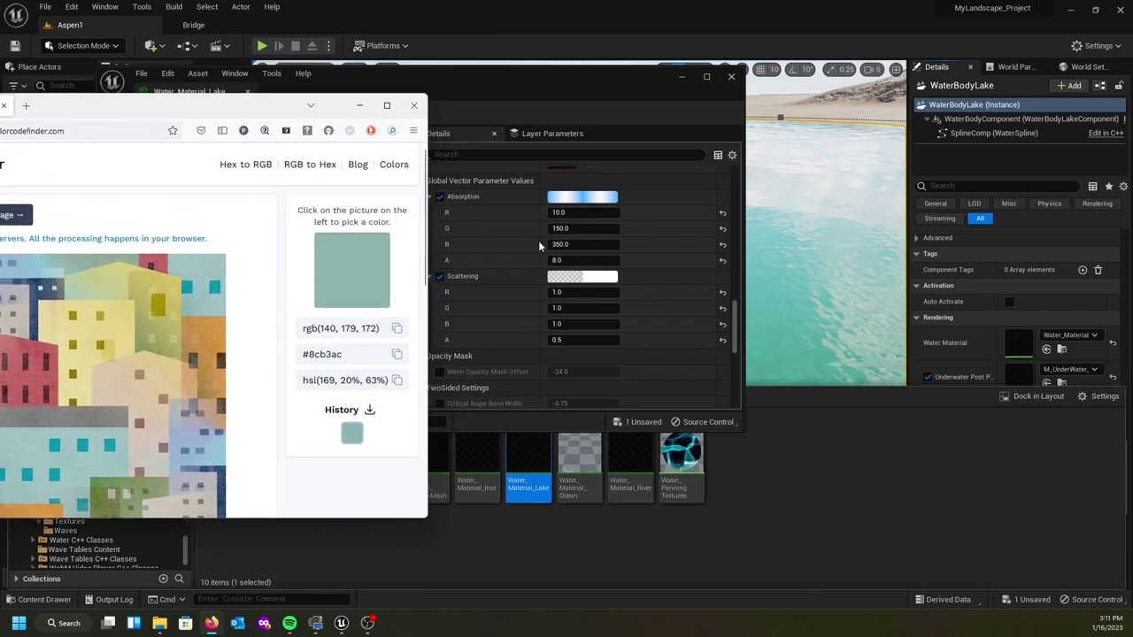
{"action": "left_click_drag", "start_coordinate": [536, 83], "coordinate": [772, 101]}
{"action": "key", "text": "alt+Tab"}
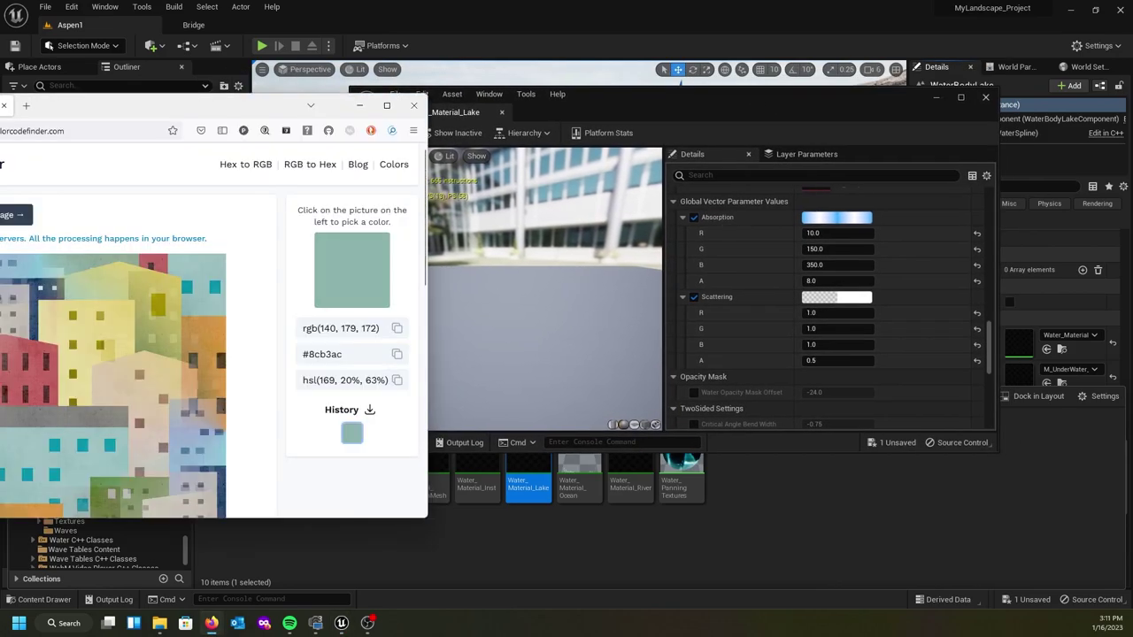
{"action": "left_click_drag", "start_coordinate": [277, 105], "coordinate": [0, 133]}
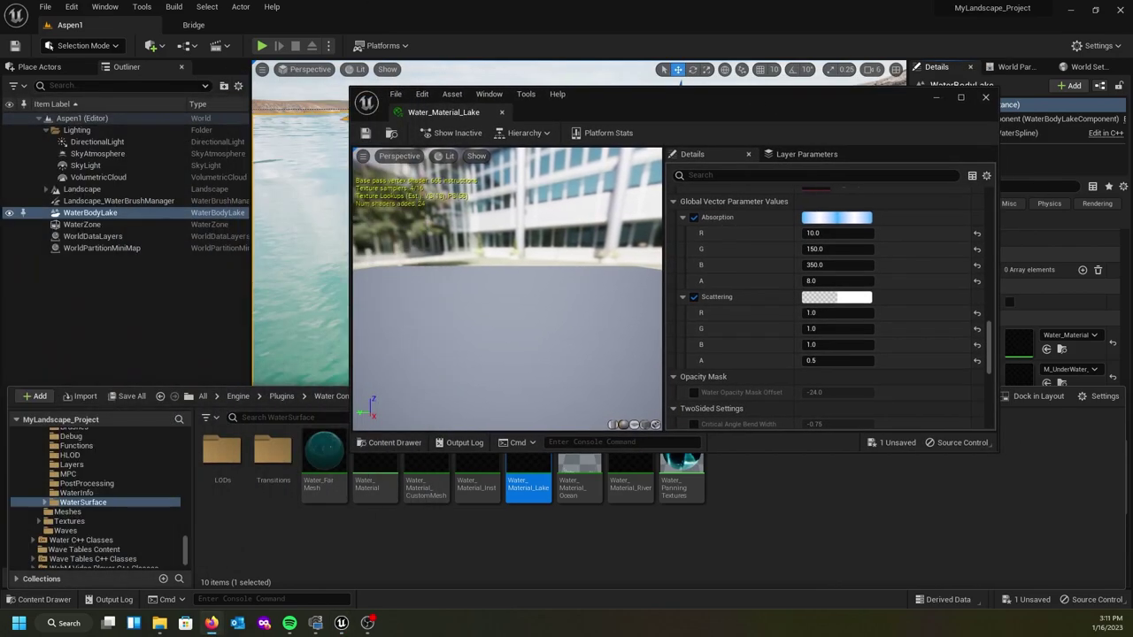
Set the material's Absorption values to R 140, G 179 and B 172
{"action": "left_click", "coordinate": [832, 233]}
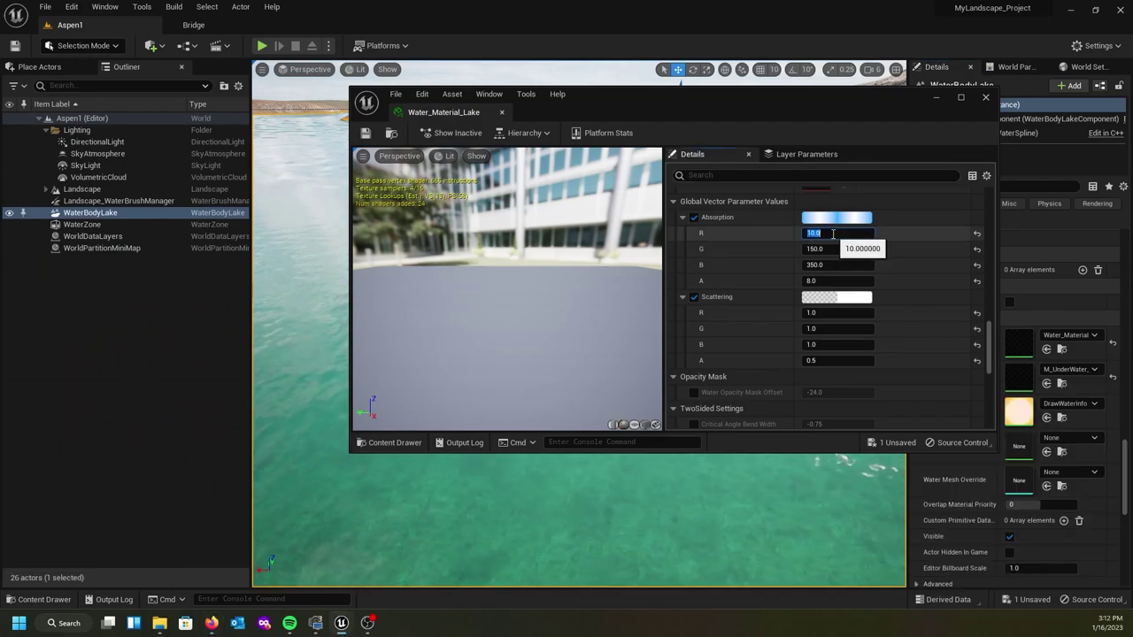
{"action": "type", "text": "140"}
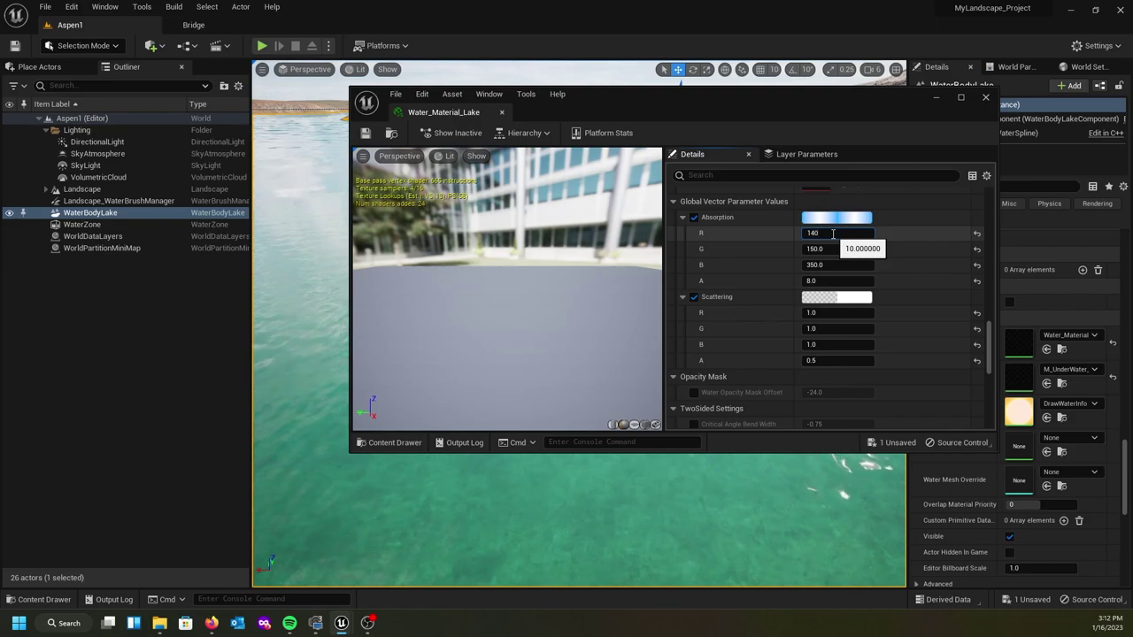
{"action": "key", "text": "Tab"}
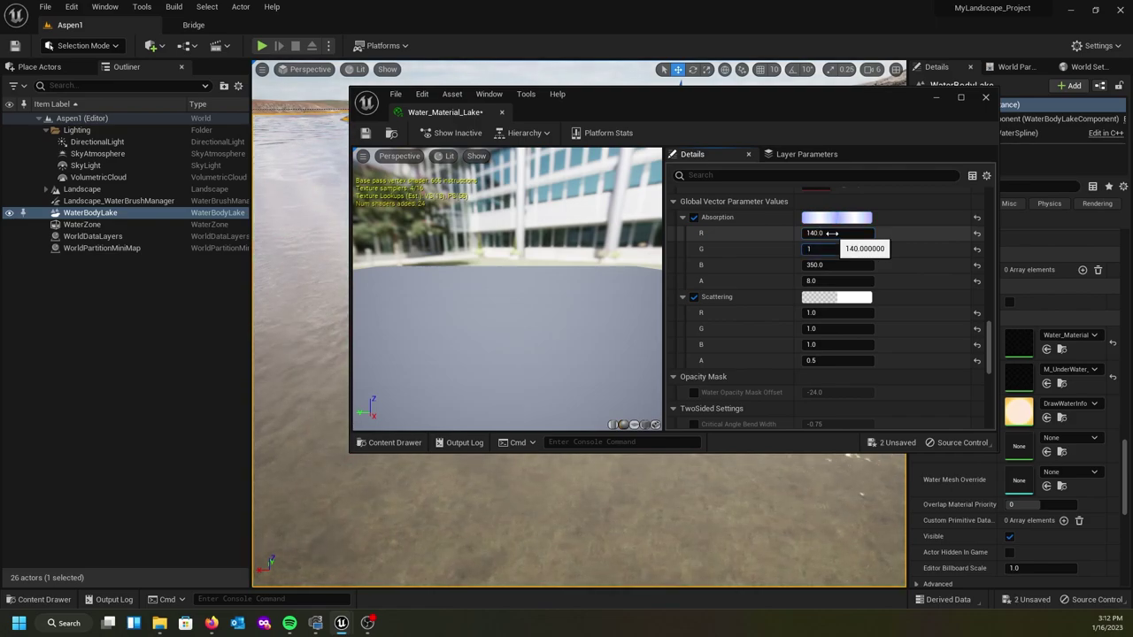
{"action": "key", "text": "Tab"}
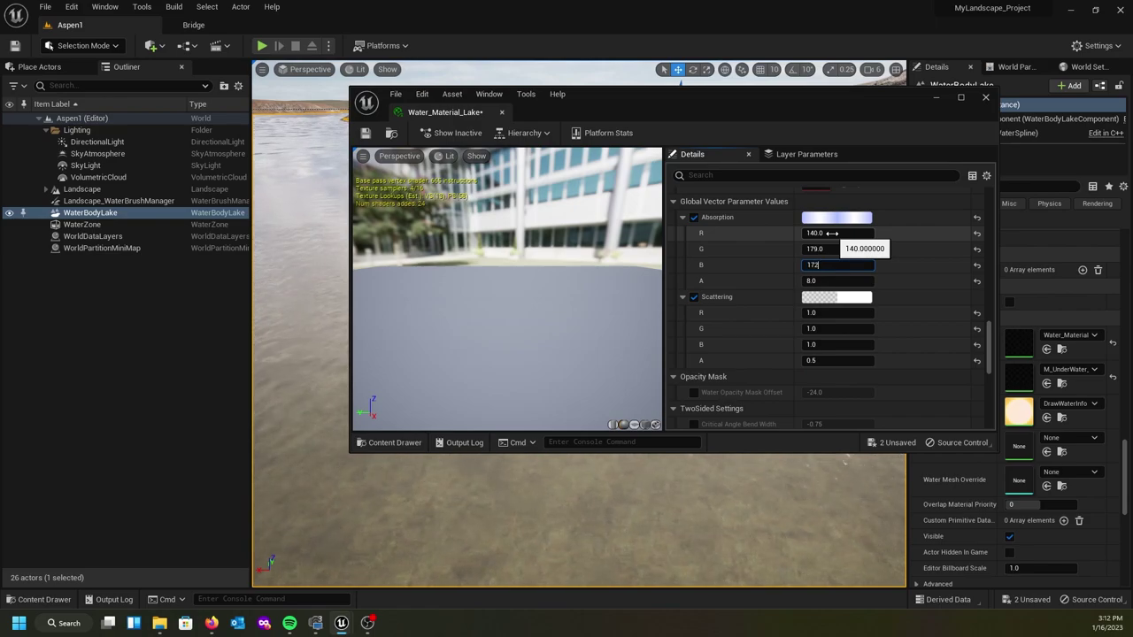
{"action": "key", "text": "Return"}
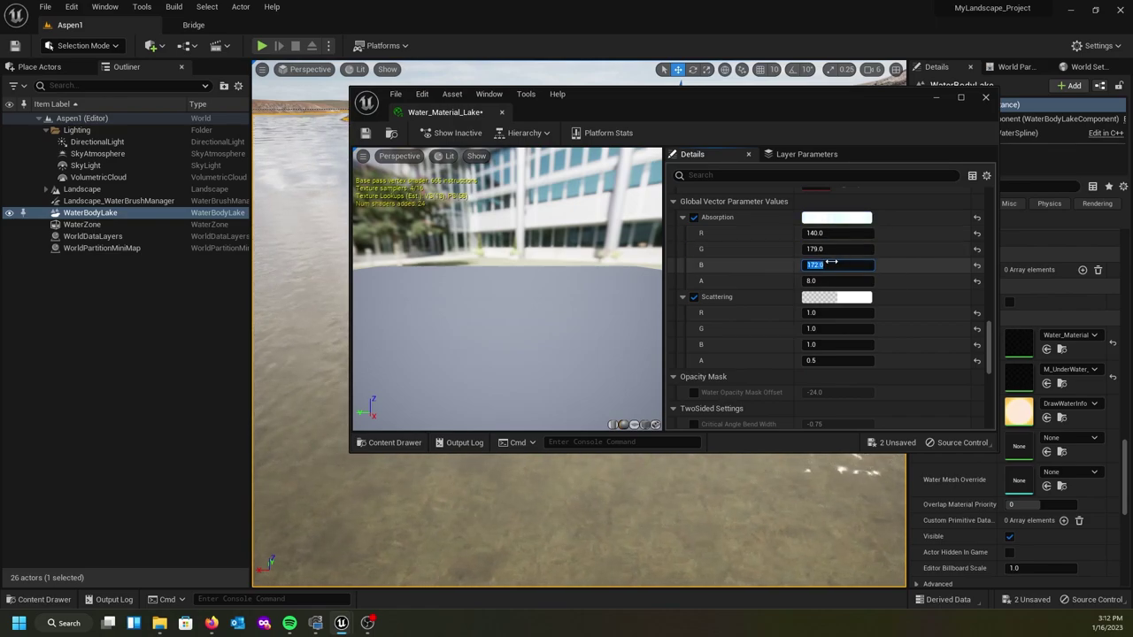
View the lake surface beside the material editor, and darken the material's Scattering colour to a grey of about 0.396 in R, G and B
{"action": "left_click_drag", "start_coordinate": [725, 103], "coordinate": [0, 133]}
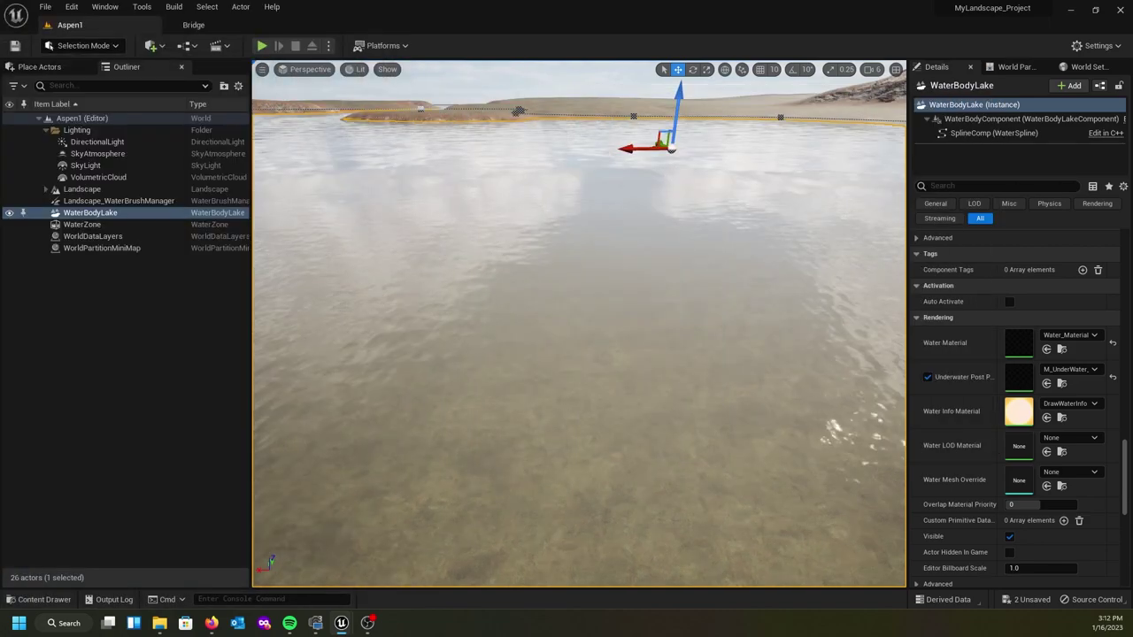
{"action": "right_click_drag", "start_coordinate": [579, 324], "coordinate": [583, 281]}
{"action": "key", "text": "a"}
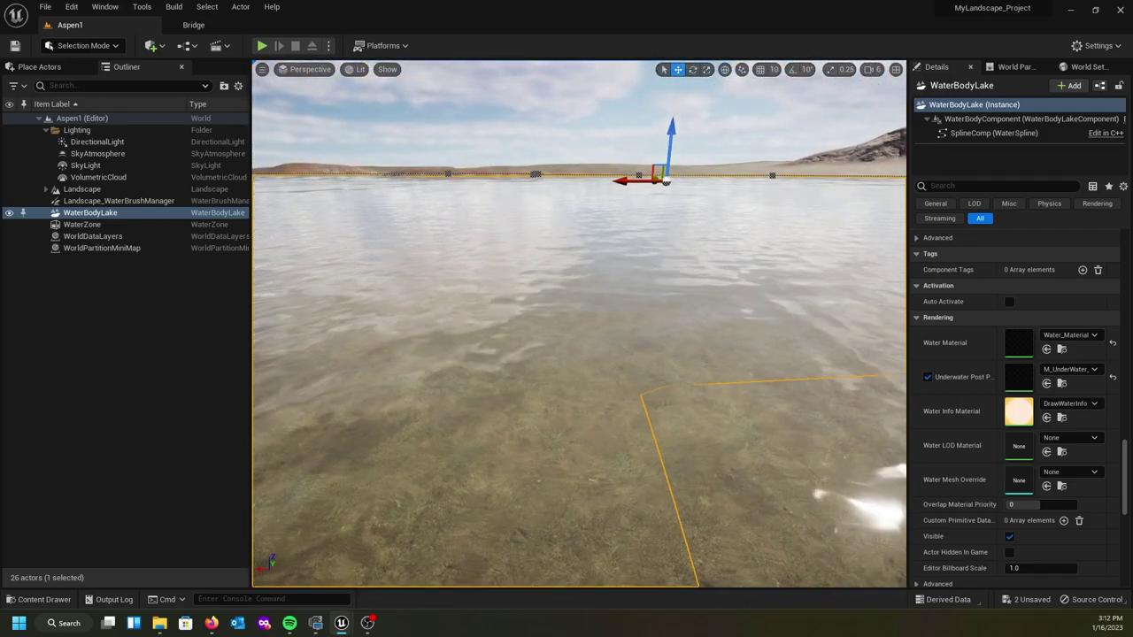
{"action": "left_click_drag", "start_coordinate": [0, 70], "coordinate": [262, 85]}
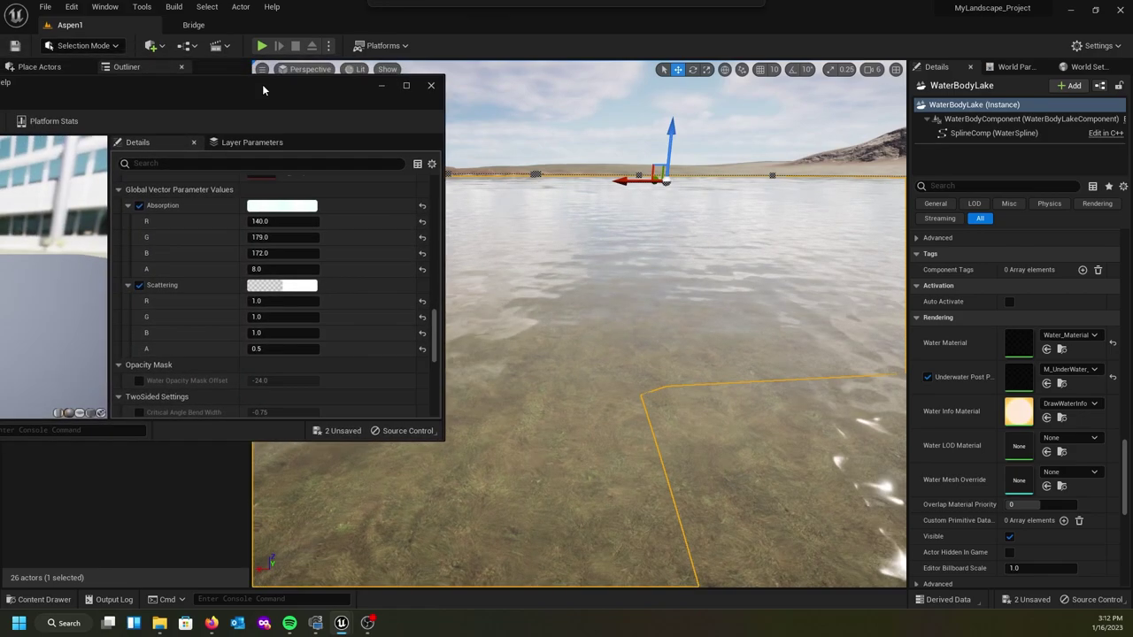
{"action": "left_click", "coordinate": [291, 287]}
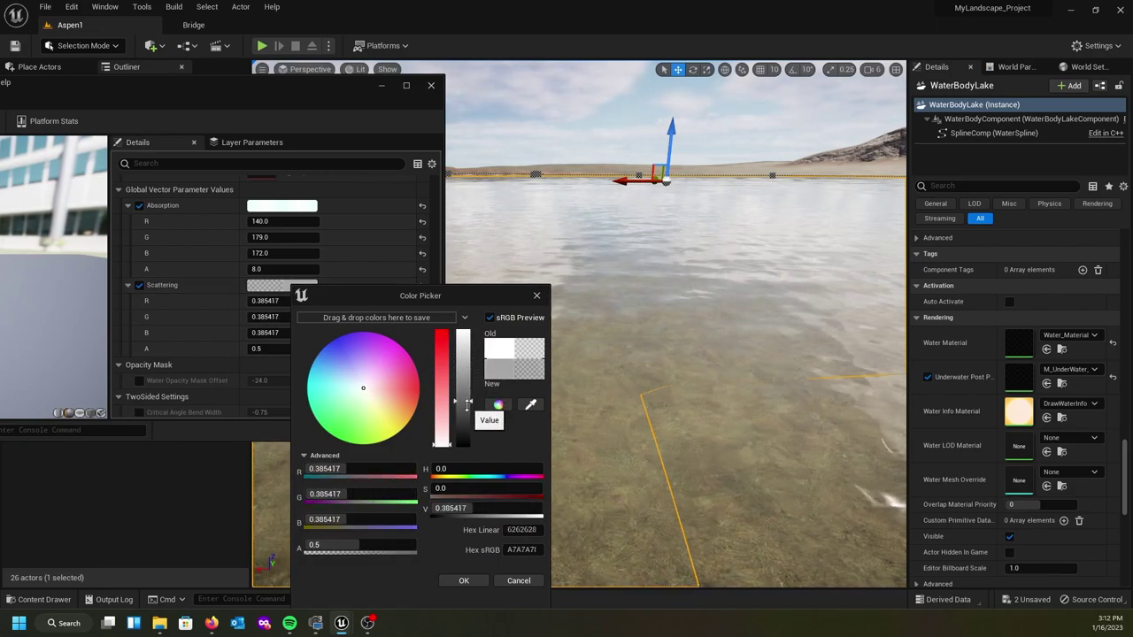
{"action": "left_click", "coordinate": [462, 580]}
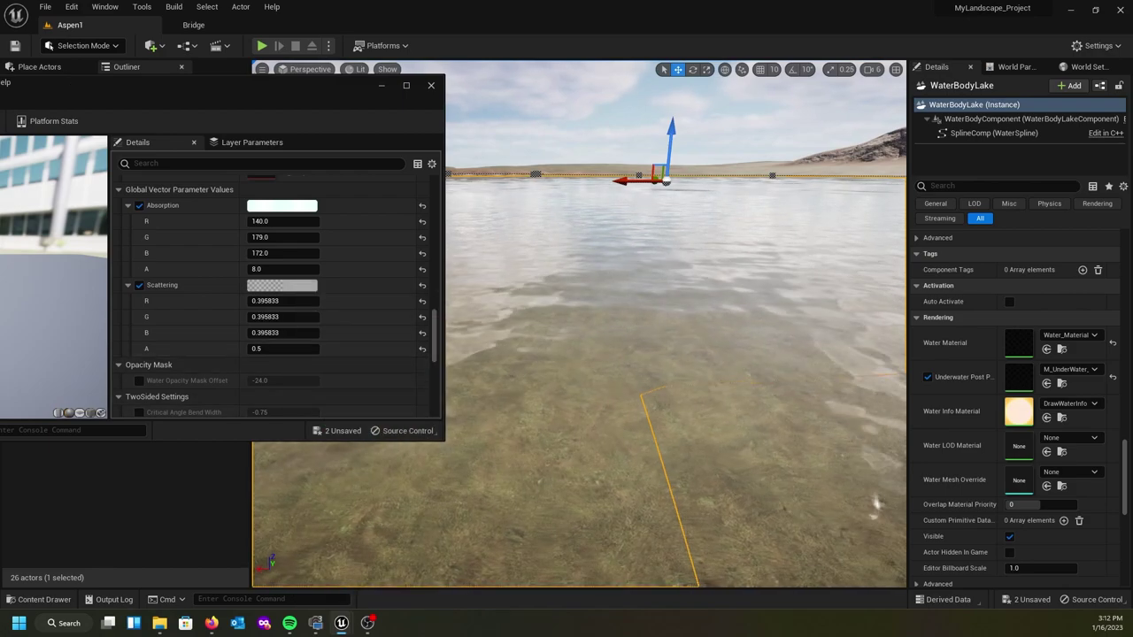
Save Water_Material_Lake, close its editor, and look over the lake's surface colour from above and near the water
{"action": "left_click_drag", "start_coordinate": [139, 98], "coordinate": [481, 105]}
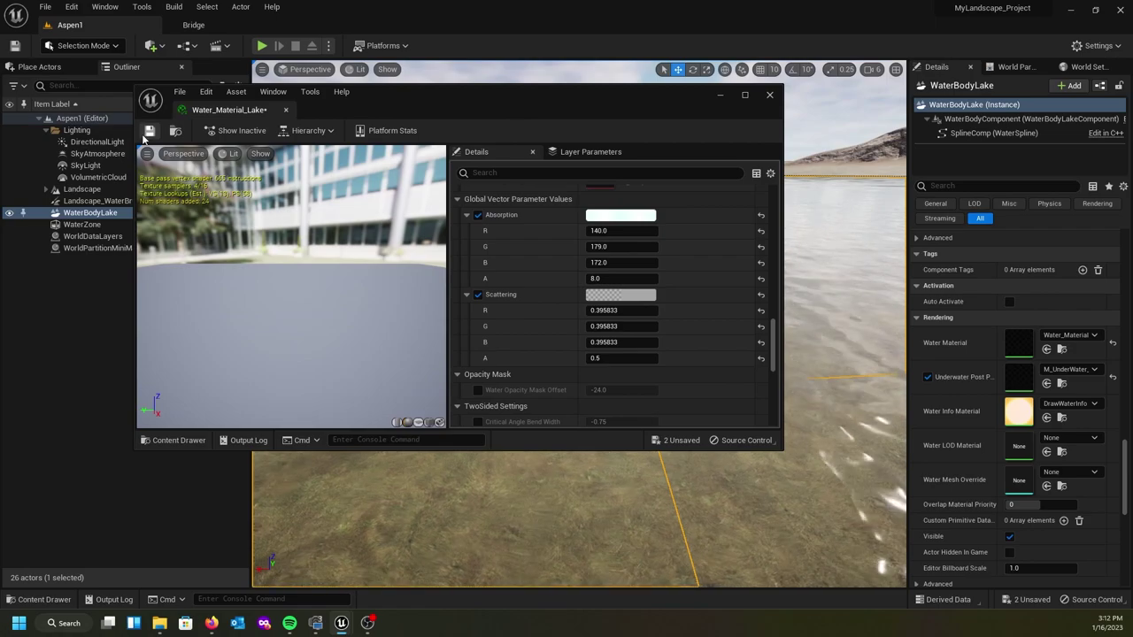
{"action": "left_click", "coordinate": [150, 132]}
{"action": "left_click", "coordinate": [770, 95]}
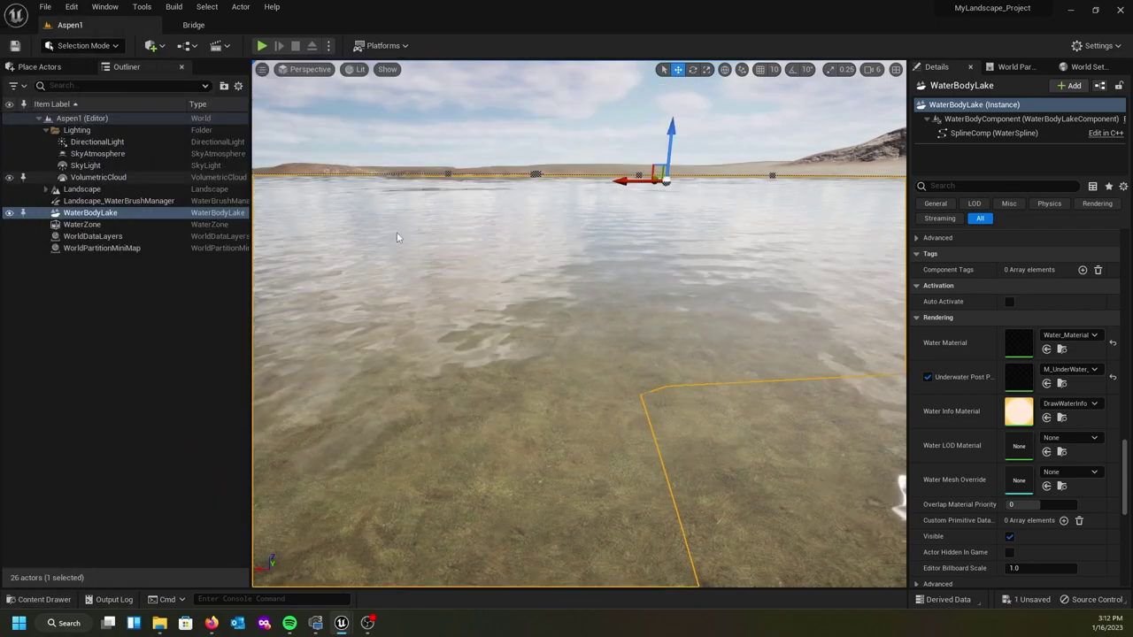
{"action": "right_click_drag", "start_coordinate": [536, 329], "coordinate": [505, 304]}
{"action": "key", "text": "e"}
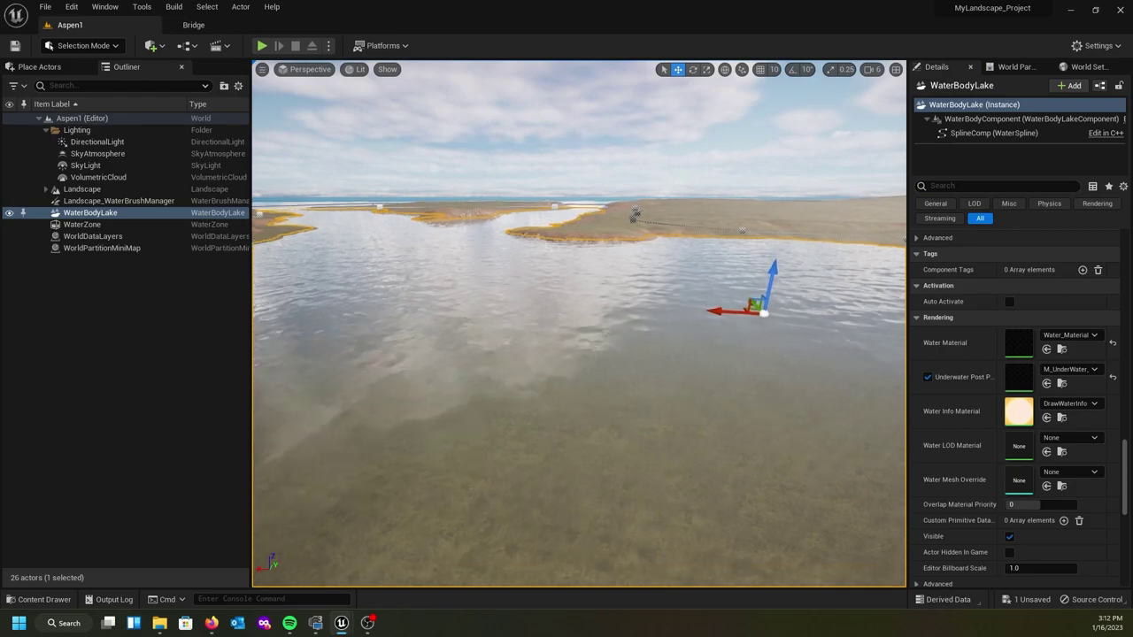
{"action": "right_click_drag", "start_coordinate": [478, 297], "coordinate": [517, 298]}
Check the Color Code Finder page's picked RGB colour against the lake material's Absorption values, and move both windows aside
{"action": "left_click_drag", "start_coordinate": [0, 220], "coordinate": [538, 128]}
{"action": "left_click_drag", "start_coordinate": [0, 131], "coordinate": [205, 109]}
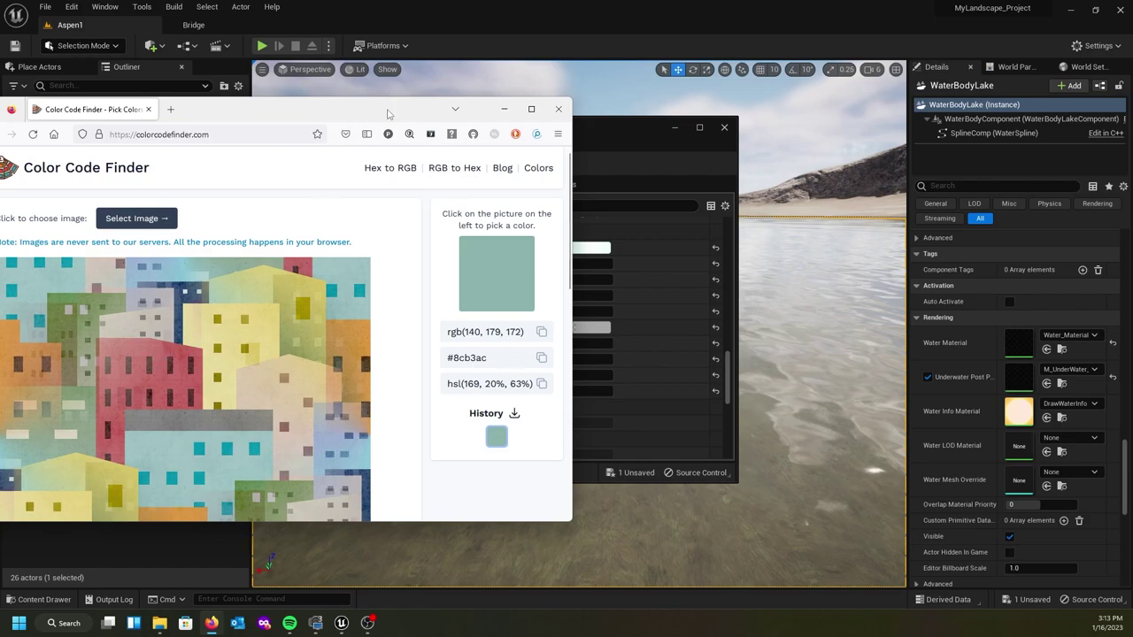
{"action": "left_click_drag", "start_coordinate": [388, 113], "coordinate": [0, 133]}
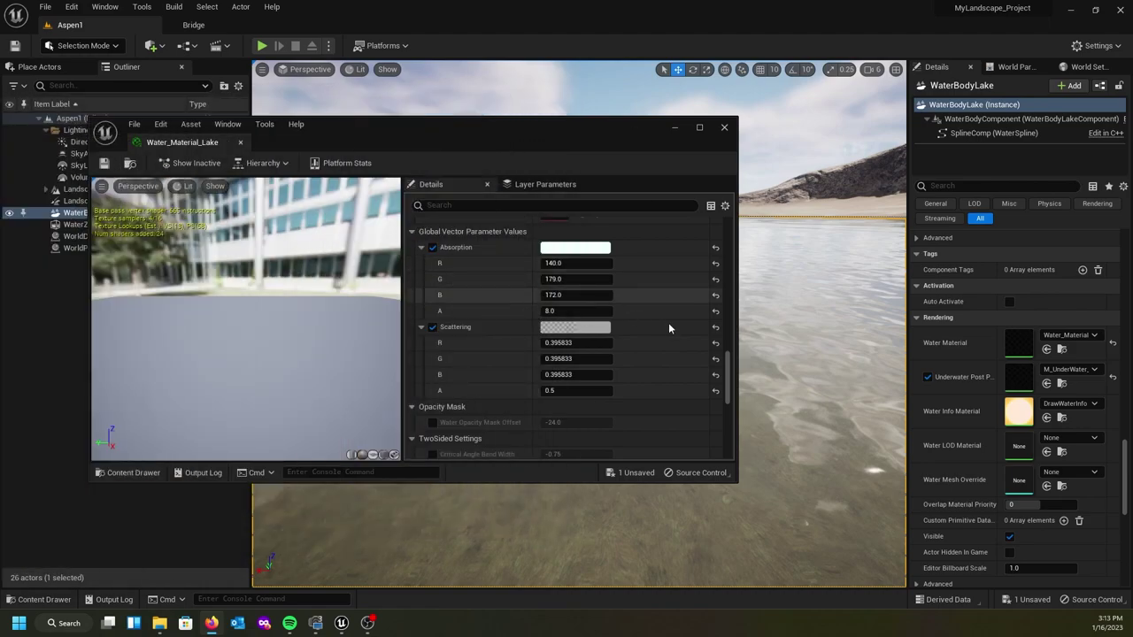
{"action": "left_click_drag", "start_coordinate": [501, 131], "coordinate": [0, 106]}
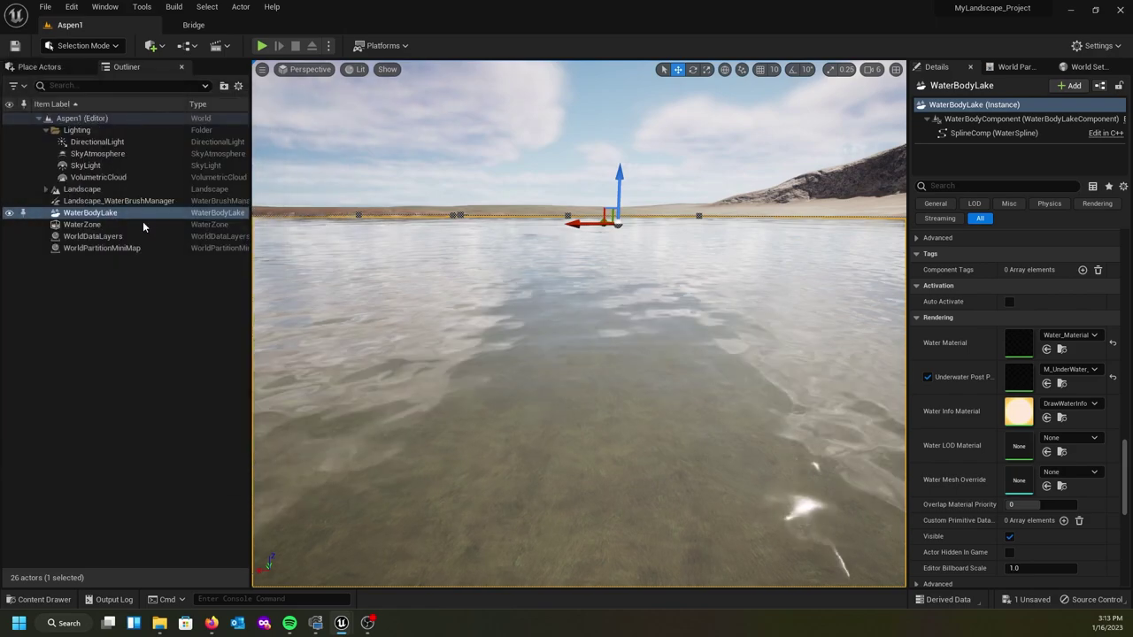
Lower the camera beneath the lake's surface and examine the underwater colour
{"action": "right_click_drag", "start_coordinate": [480, 282], "coordinate": [401, 245]}
{"action": "key", "text": "q"}
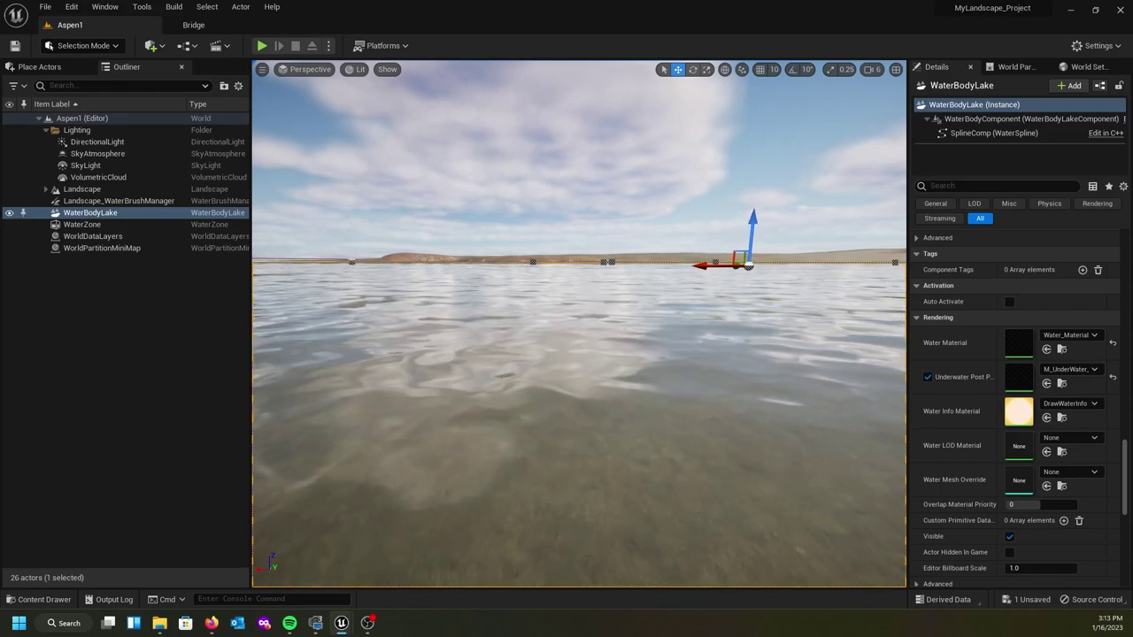
{"action": "key", "text": "q"}
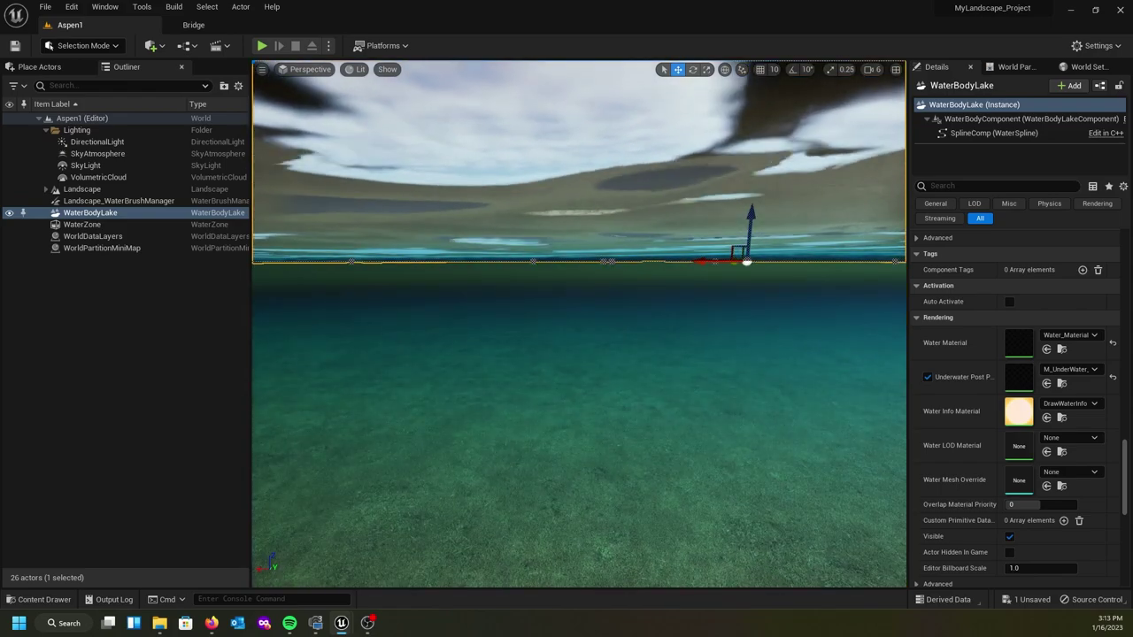
{"action": "right_click_drag", "start_coordinate": [509, 326], "coordinate": [518, 333]}
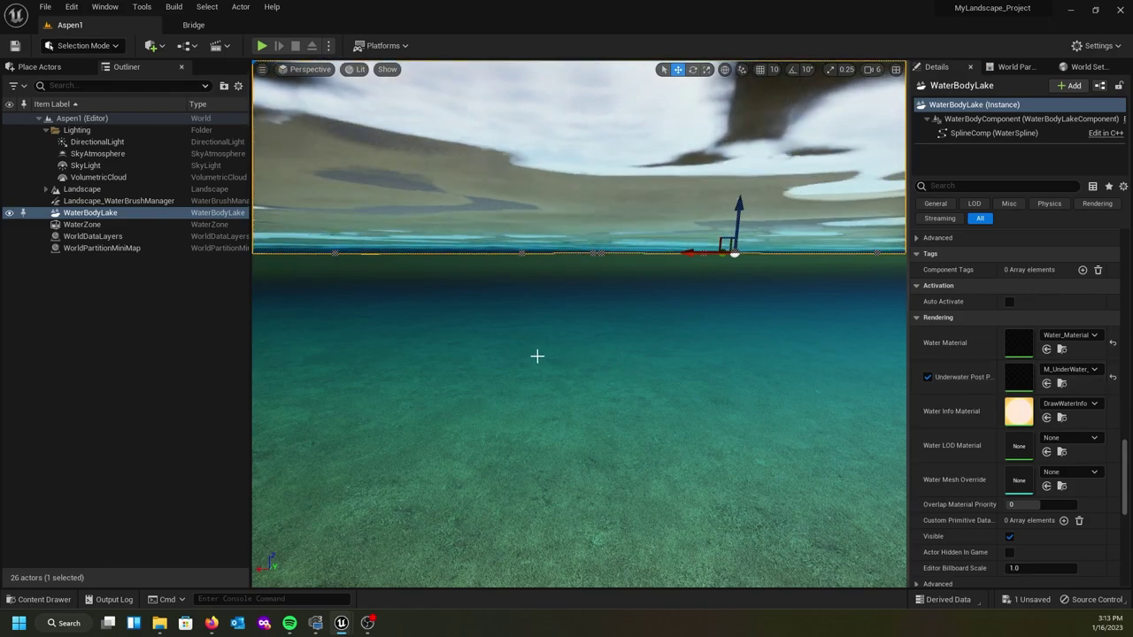
Locate the lake's underwater post process material, duplicate M_UnderWater_PostProcess_Volume, and name the copy M_UnderWater_PostProcess_VolumeRiver
{"action": "left_click", "coordinate": [1062, 384]}
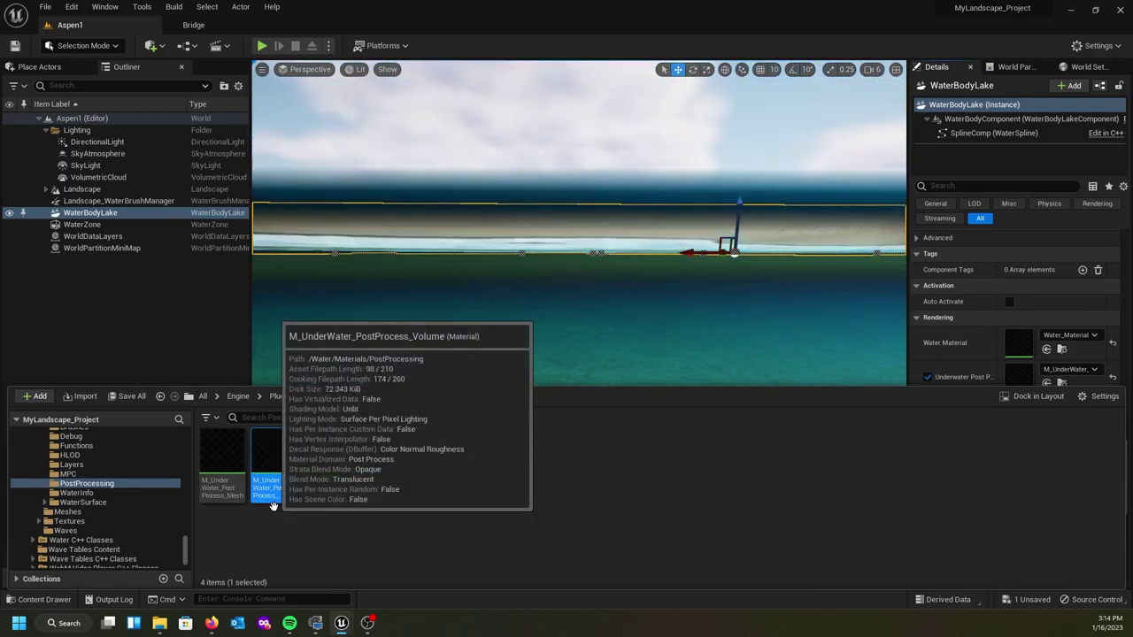
{"action": "key", "text": "ctrl+d"}
{"action": "key", "text": "Right"}
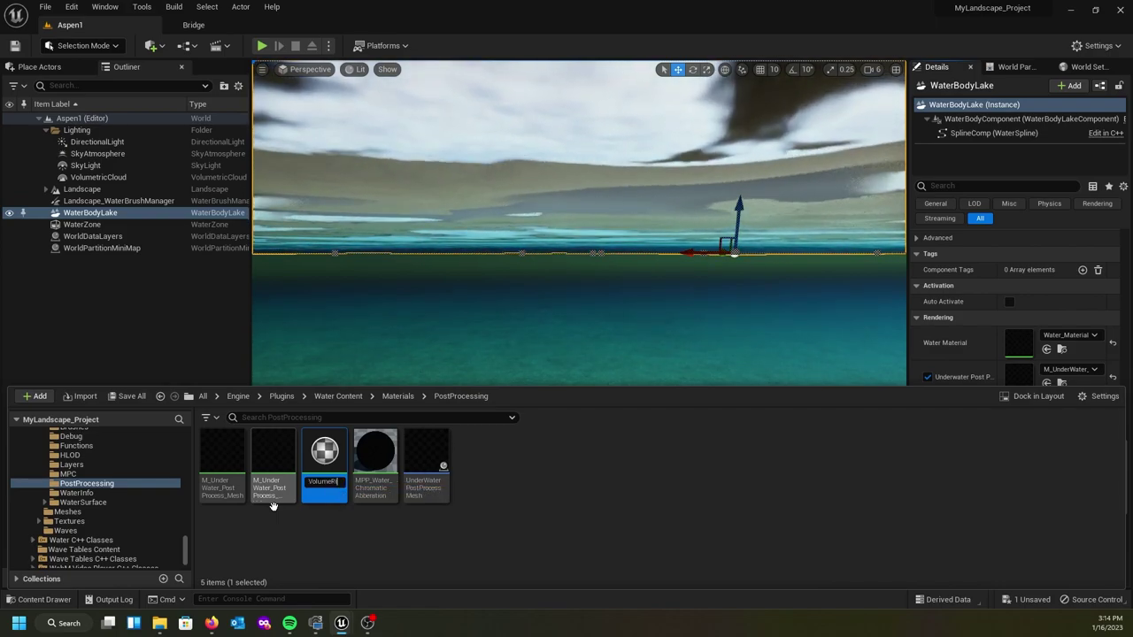
{"action": "key", "text": "Return"}
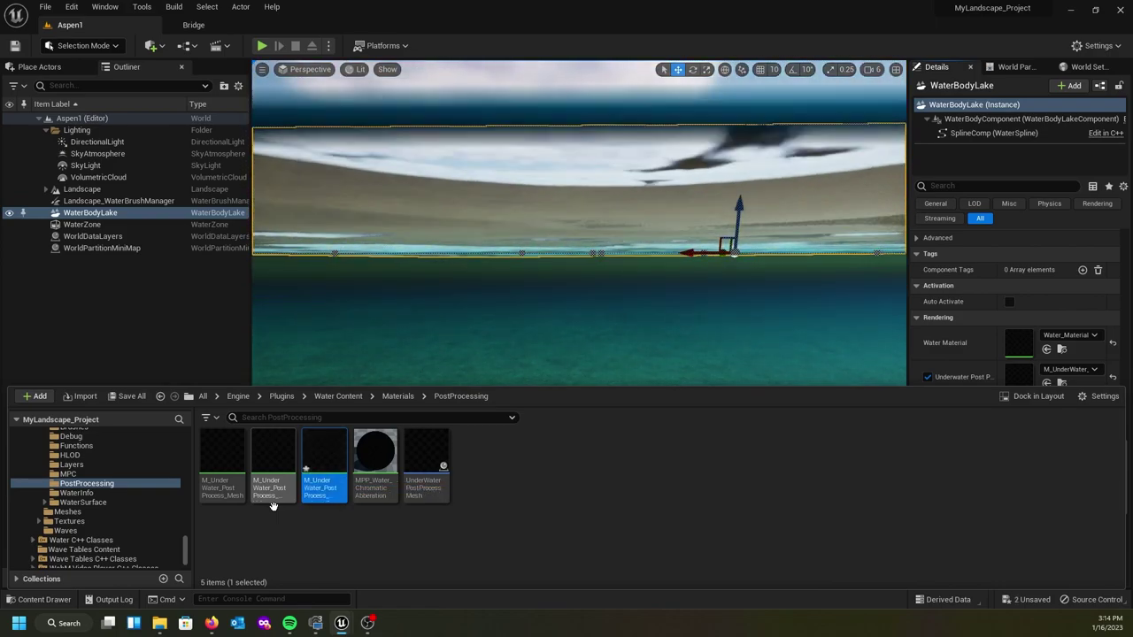
Assign M_UnderWater_PostProcess_VolumeRiver as WaterBodyLake's Underwater Post Process Material
{"action": "mouse_move", "coordinate": [311, 488]}
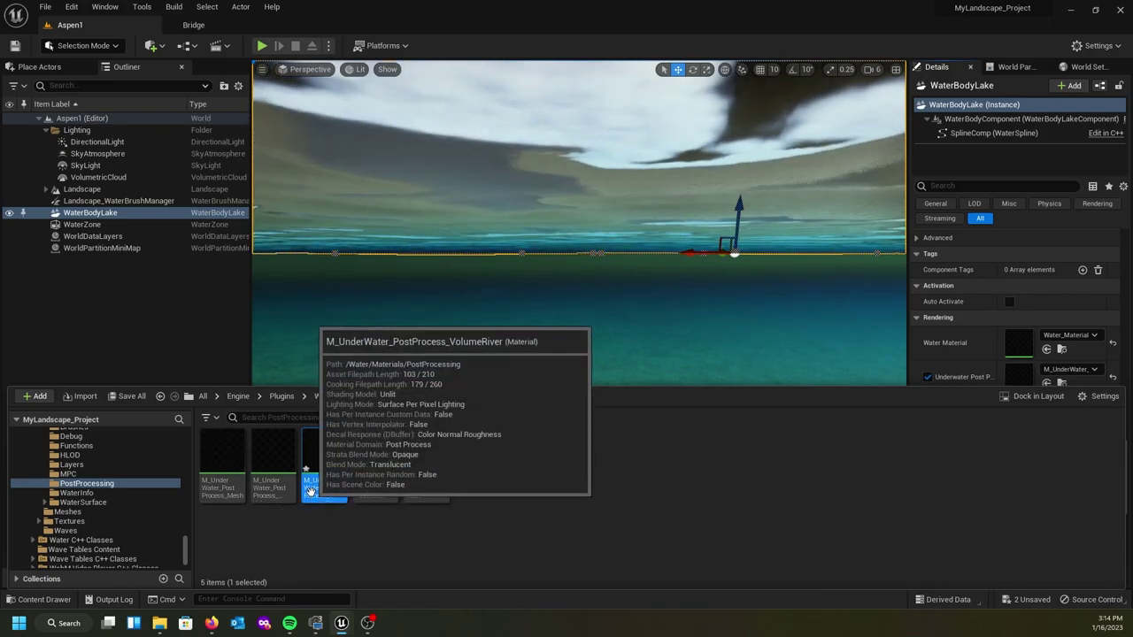
{"action": "scroll", "coordinate": [1004, 346], "scroll_direction": "down", "scroll_amount": 1}
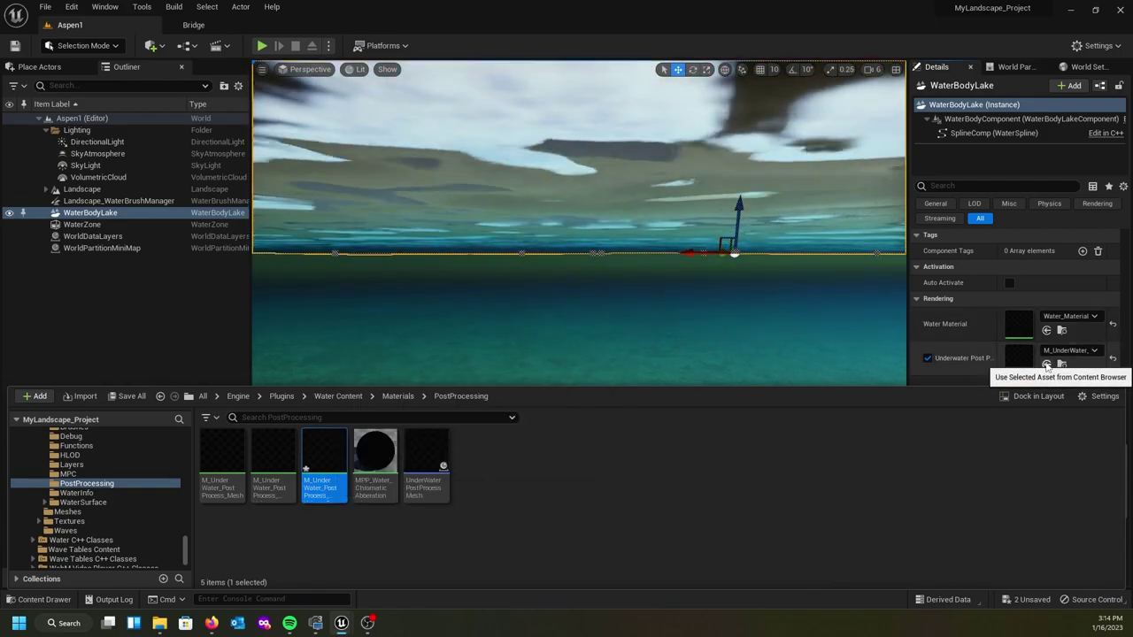
{"action": "left_click", "coordinate": [1056, 368]}
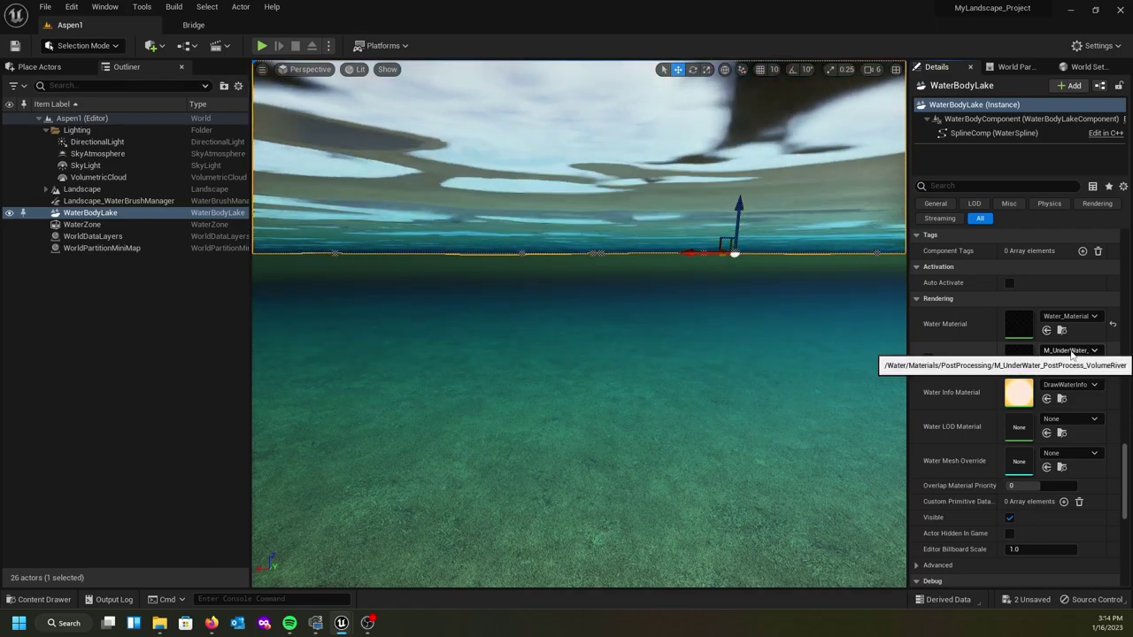
Open M_UnderWater_PostProcess_VolumeRiver in the material editor and place its window so the underwater view remains visible
{"action": "left_click", "coordinate": [40, 599]}
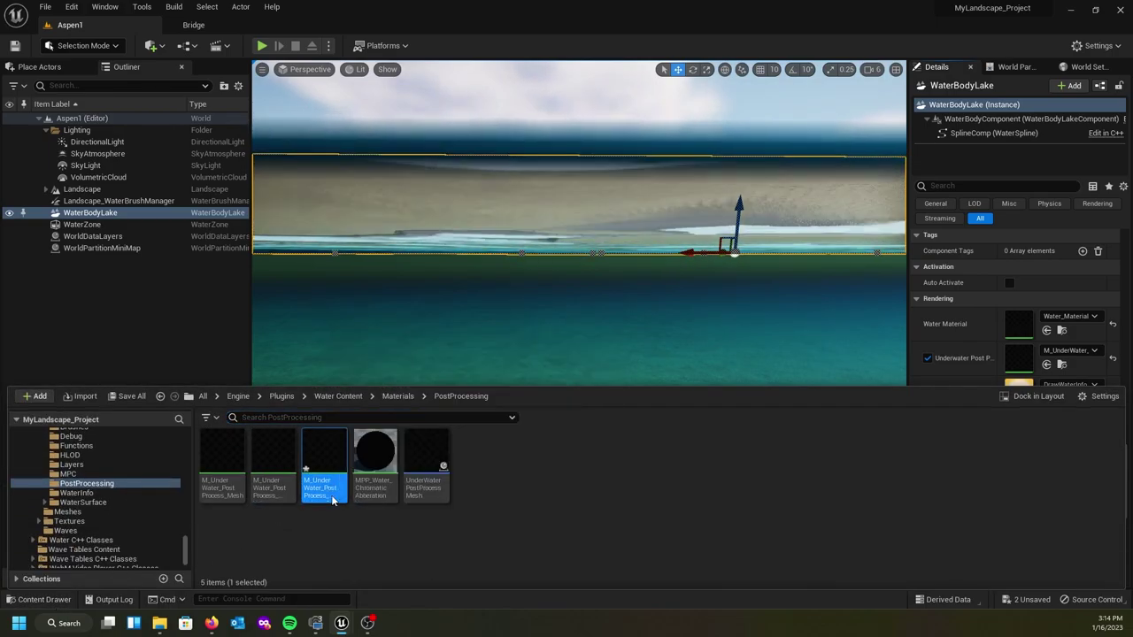
{"action": "left_click", "coordinate": [324, 501]}
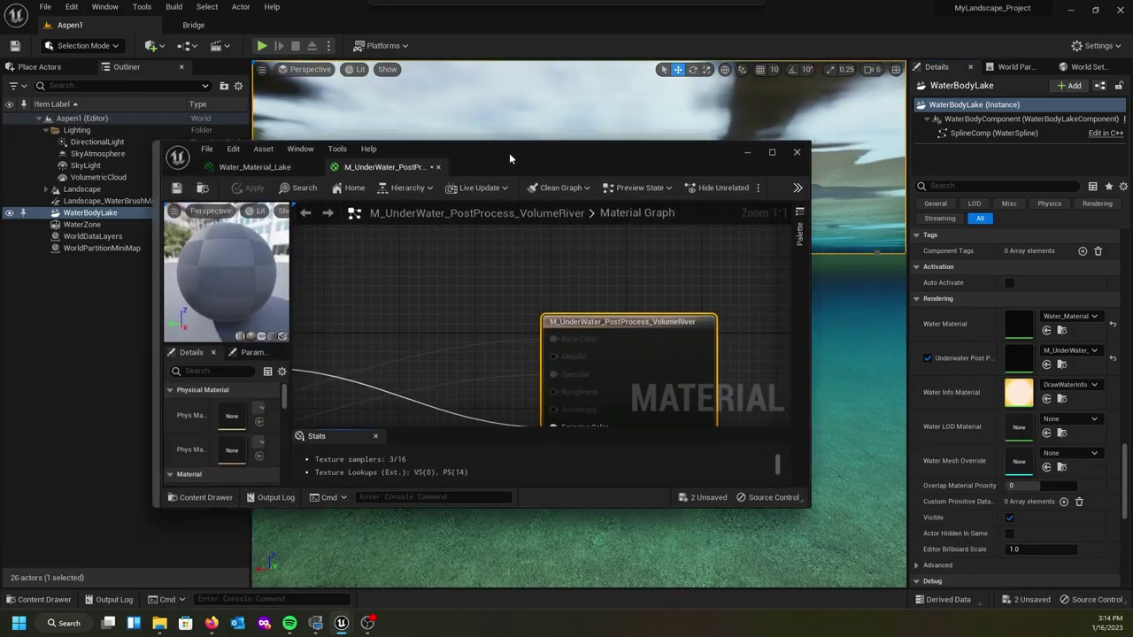
{"action": "left_click_drag", "start_coordinate": [509, 153], "coordinate": [411, 102]}
Find the Extinction and Fog group in the material graph and select its Absorption parameter node
{"action": "scroll", "coordinate": [336, 232], "scroll_direction": "down", "scroll_amount": 9}
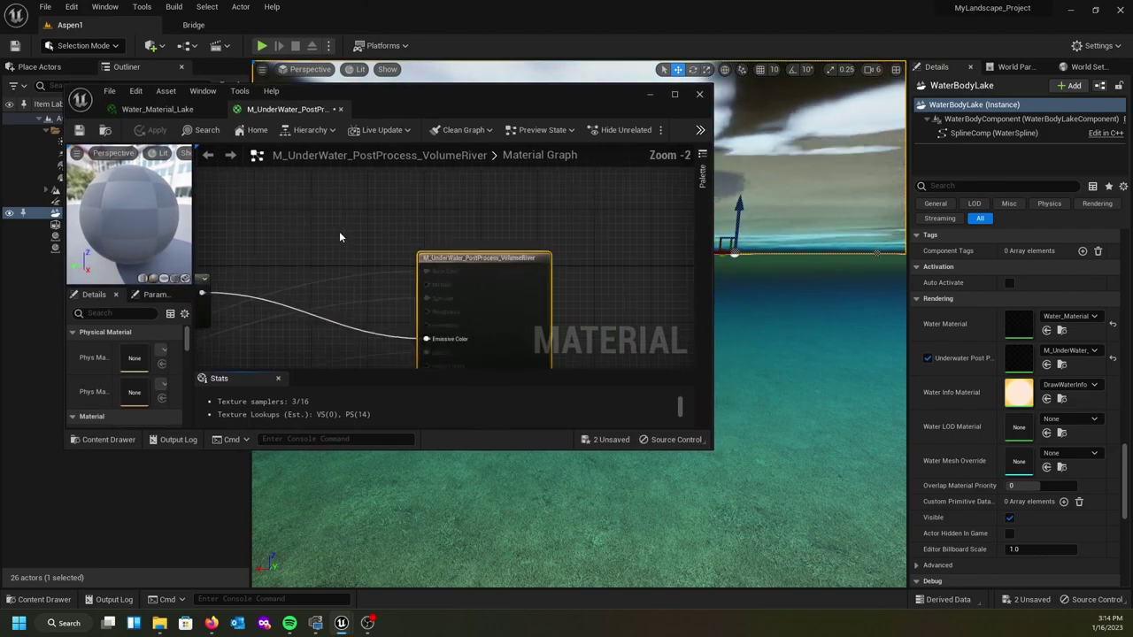
{"action": "right_click_drag", "start_coordinate": [295, 212], "coordinate": [523, 269]}
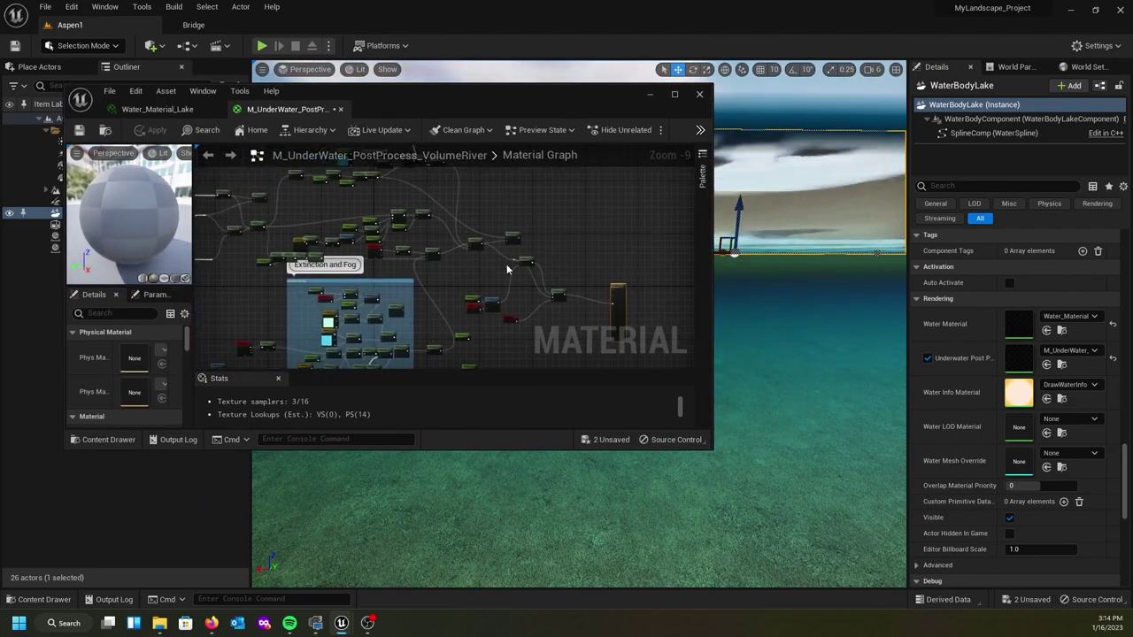
{"action": "scroll", "coordinate": [435, 268], "scroll_direction": "down", "scroll_amount": 2}
{"action": "right_click_drag", "start_coordinate": [281, 295], "coordinate": [358, 265]}
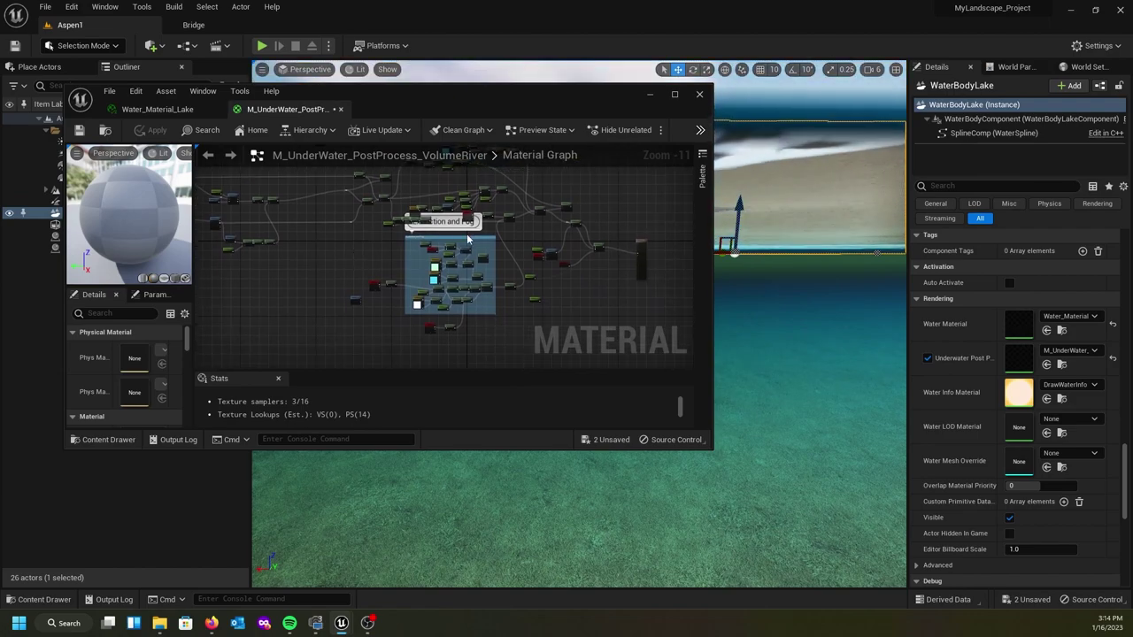
{"action": "scroll", "coordinate": [416, 272], "scroll_direction": "up", "scroll_amount": 3}
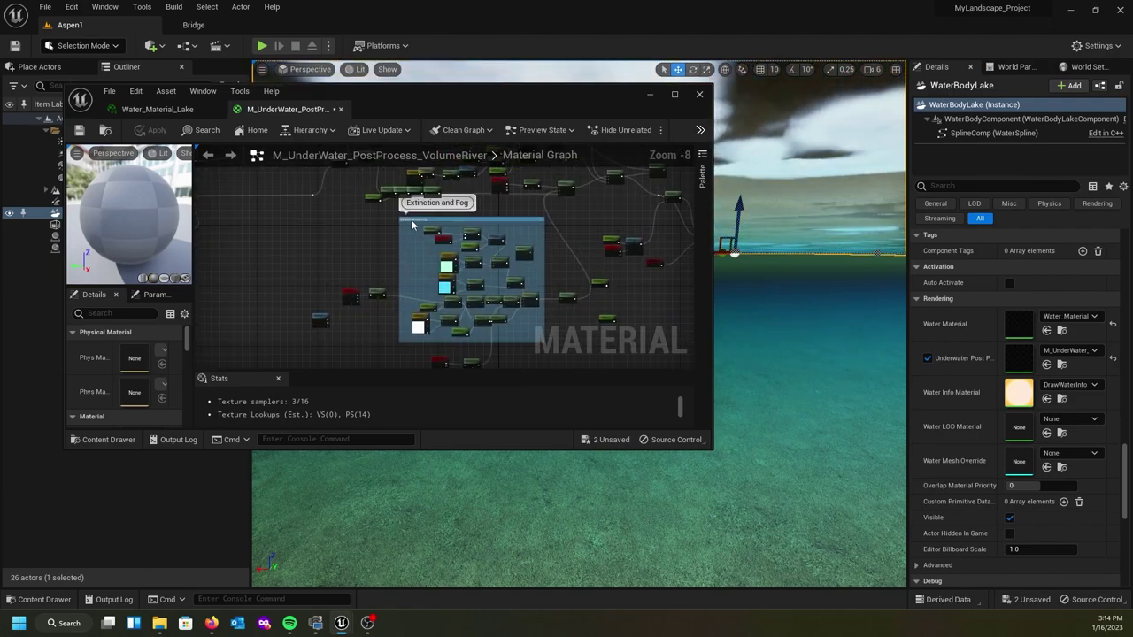
{"action": "scroll", "coordinate": [422, 283], "scroll_direction": "up", "scroll_amount": 2}
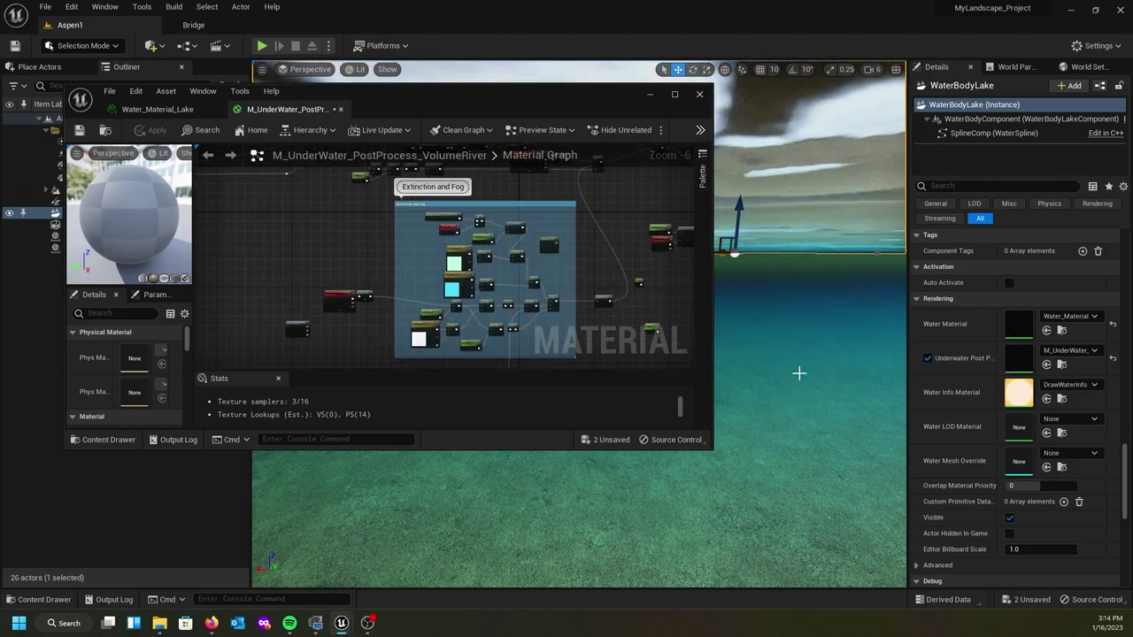
{"action": "scroll", "coordinate": [341, 264], "scroll_direction": "up", "scroll_amount": 2}
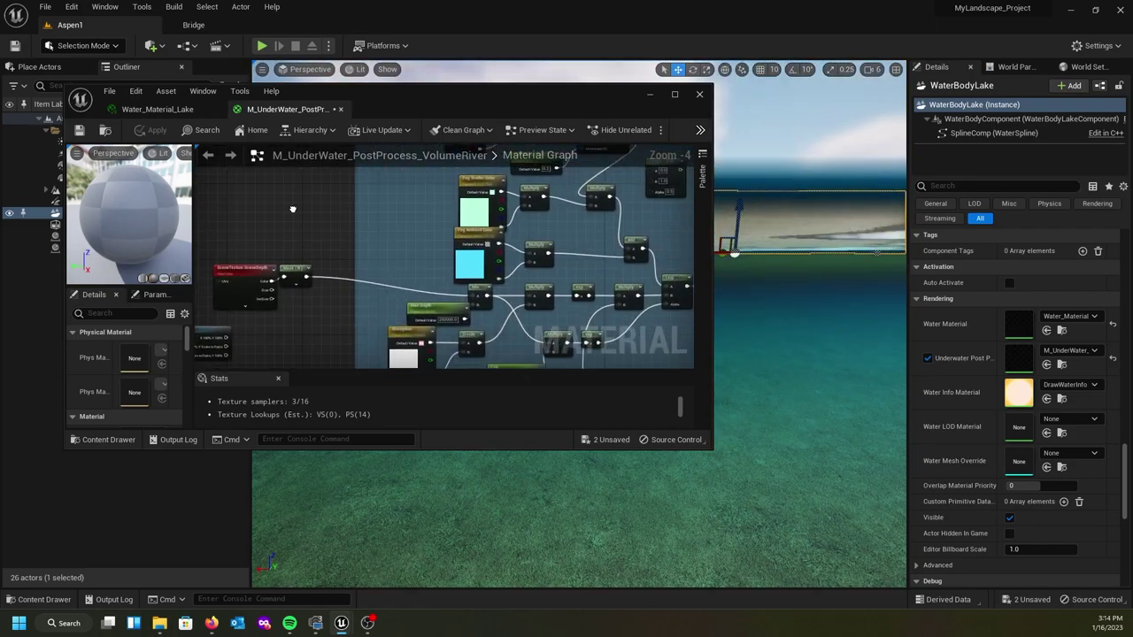
{"action": "scroll", "coordinate": [288, 291], "scroll_direction": "up", "scroll_amount": 3}
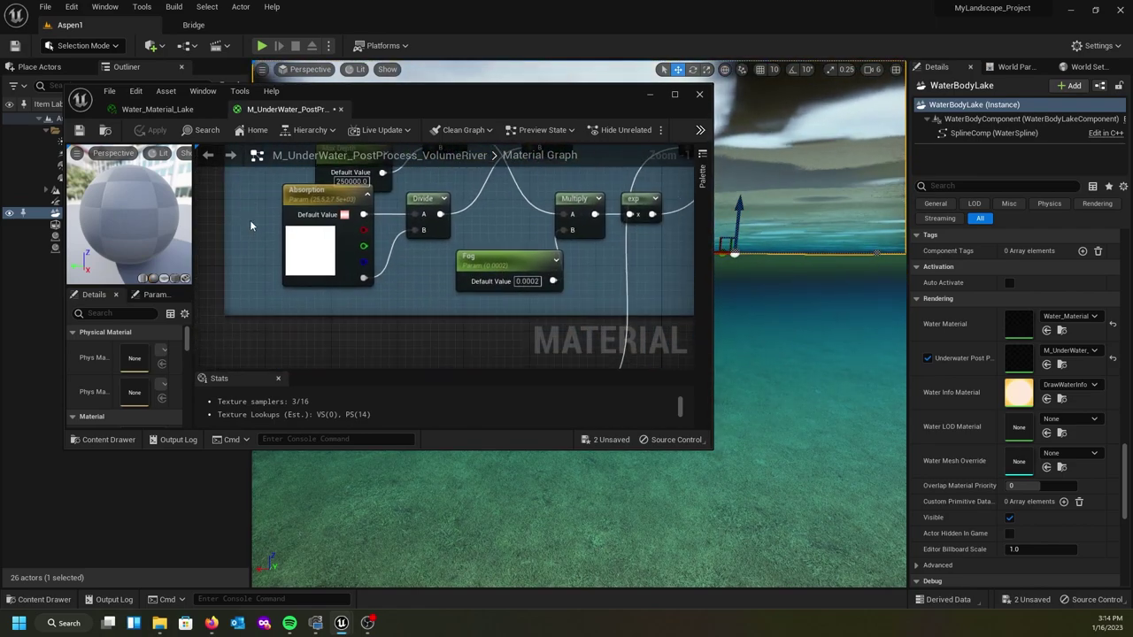
{"action": "right_click_drag", "start_coordinate": [243, 236], "coordinate": [268, 285]}
{"action": "left_click", "coordinate": [333, 241]}
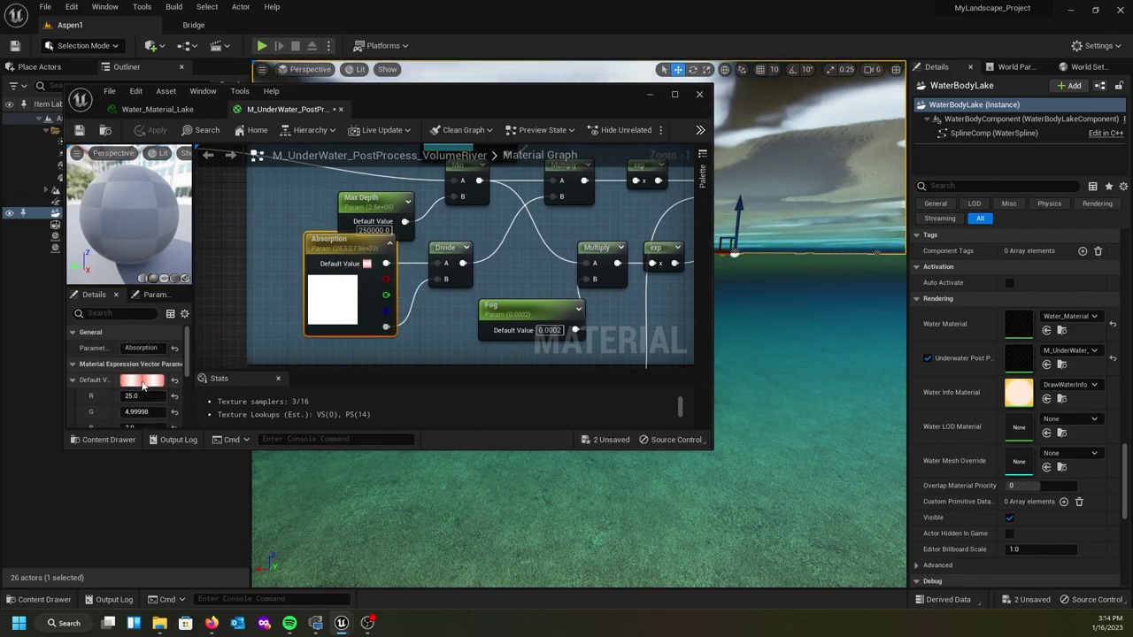
Set the Absorption parameter's default colour to about R 25, G 15.35, B 15.85, then apply and save the material
{"action": "left_click", "coordinate": [142, 381]}
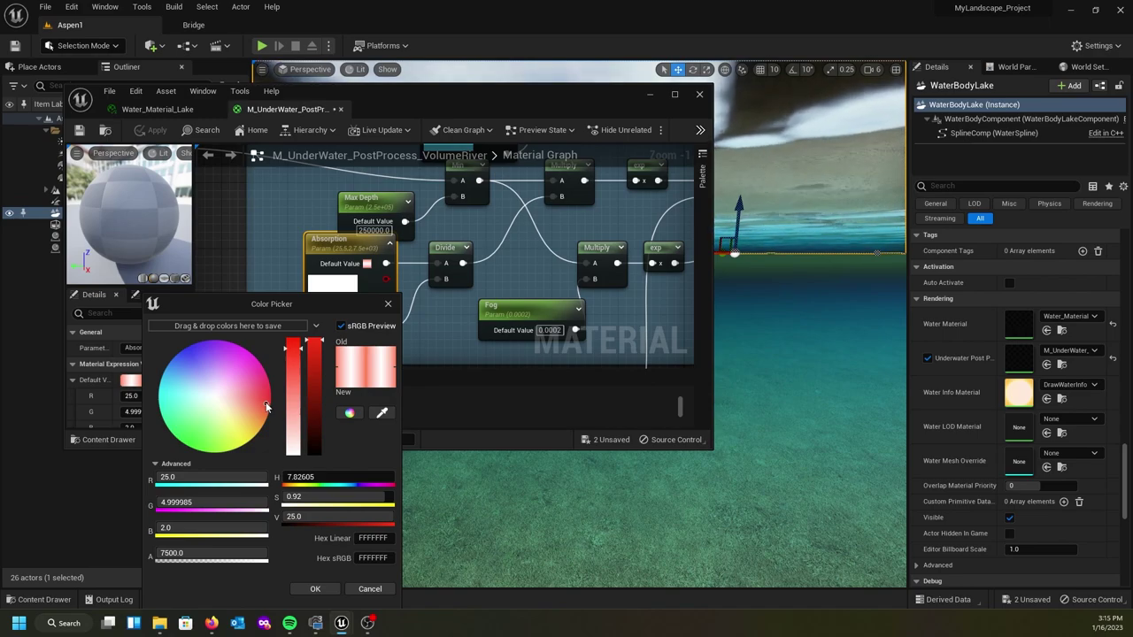
{"action": "left_click", "coordinate": [245, 398]}
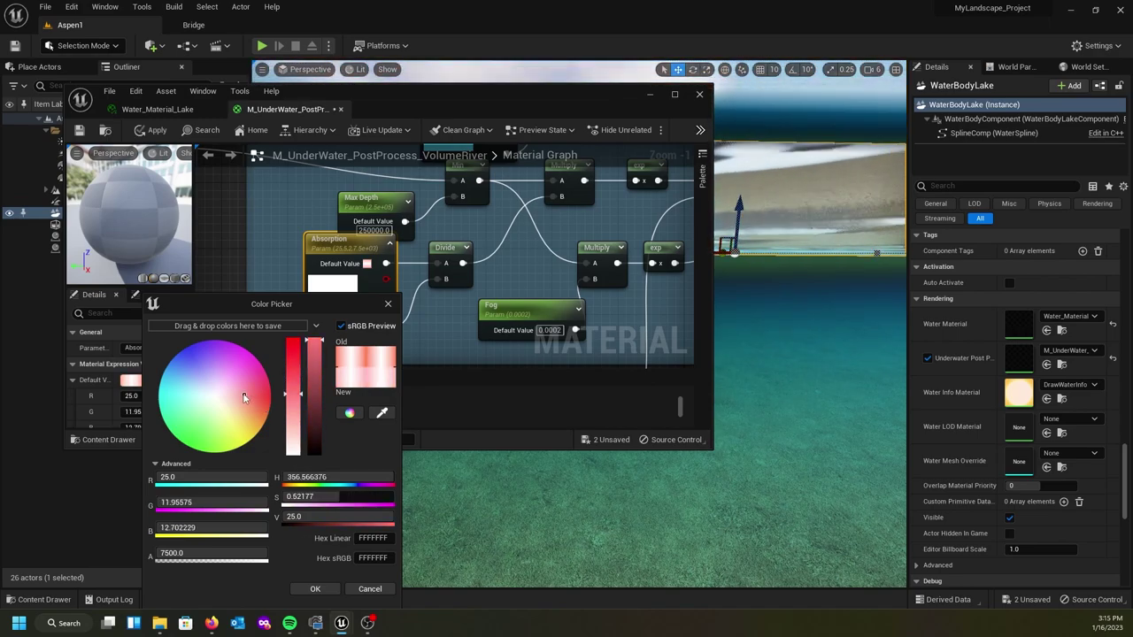
{"action": "left_click", "coordinate": [241, 398]}
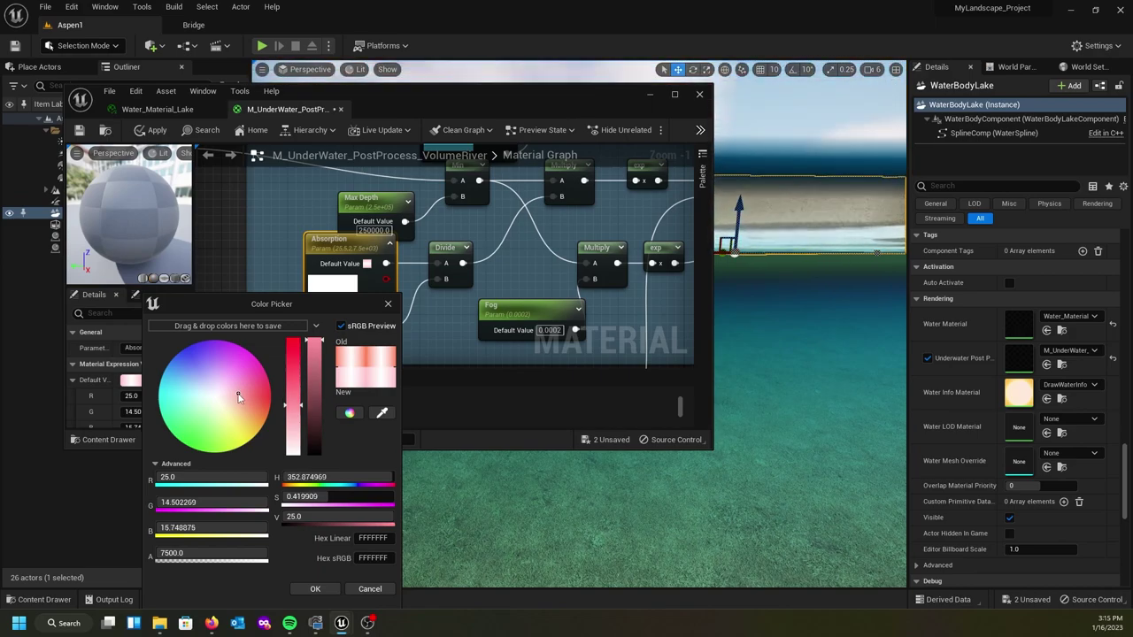
{"action": "left_click", "coordinate": [234, 398]}
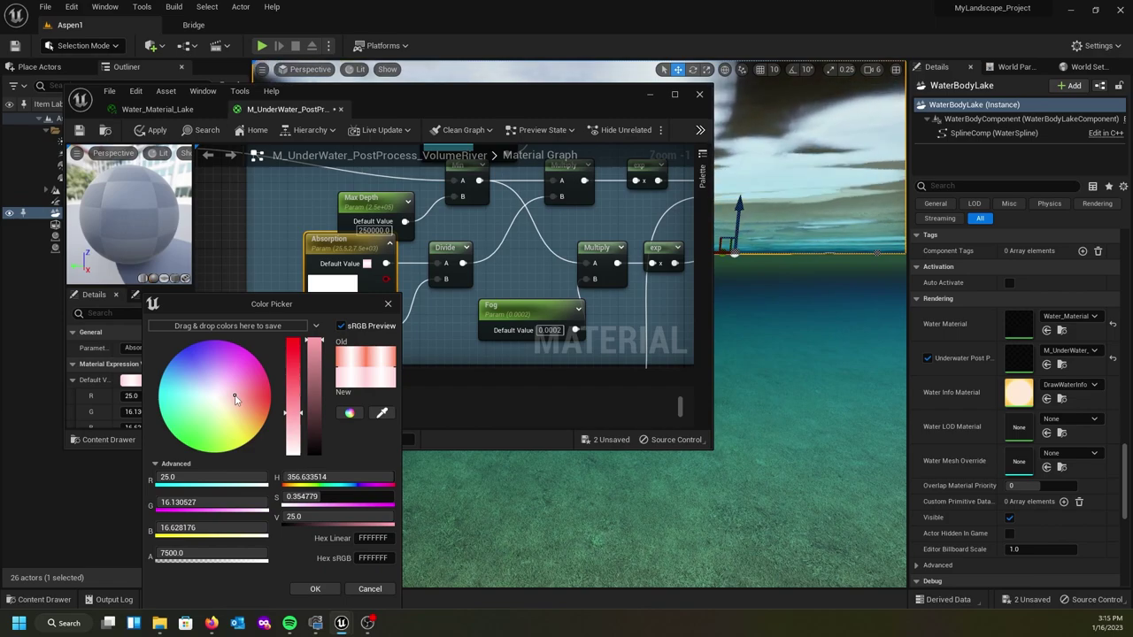
{"action": "left_click", "coordinate": [227, 397]}
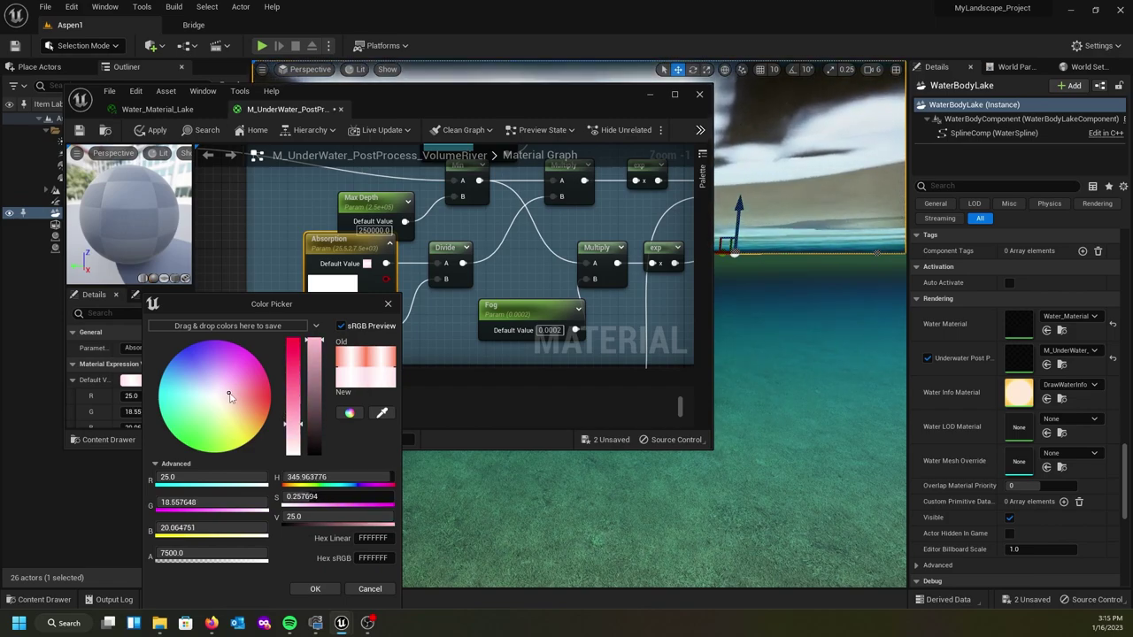
{"action": "left_click", "coordinate": [237, 399]}
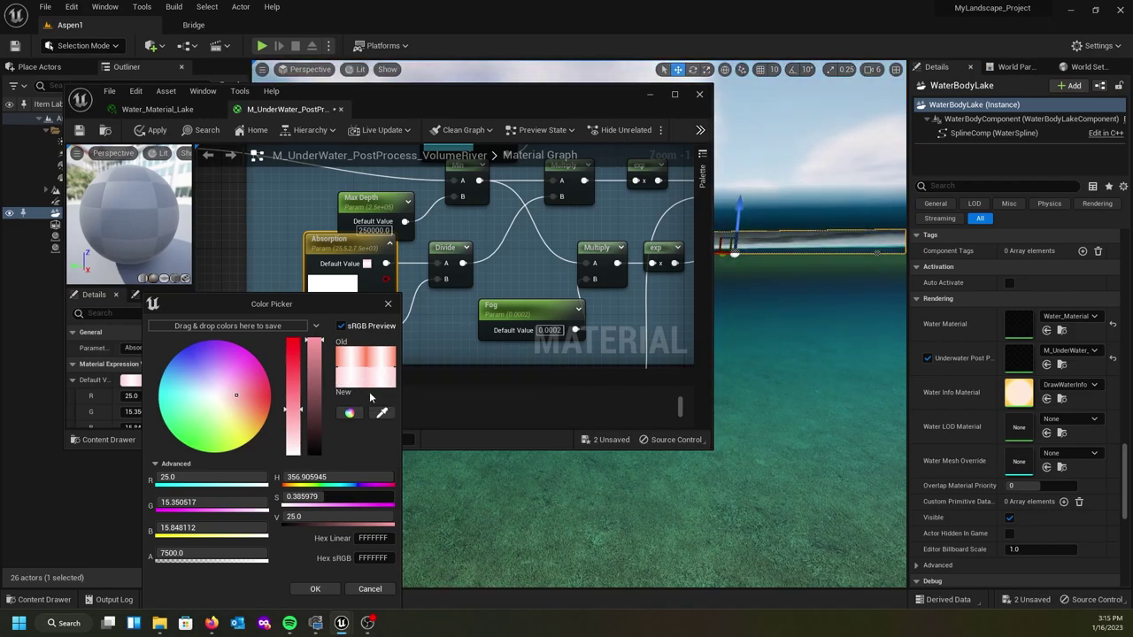
{"action": "left_click", "coordinate": [315, 590]}
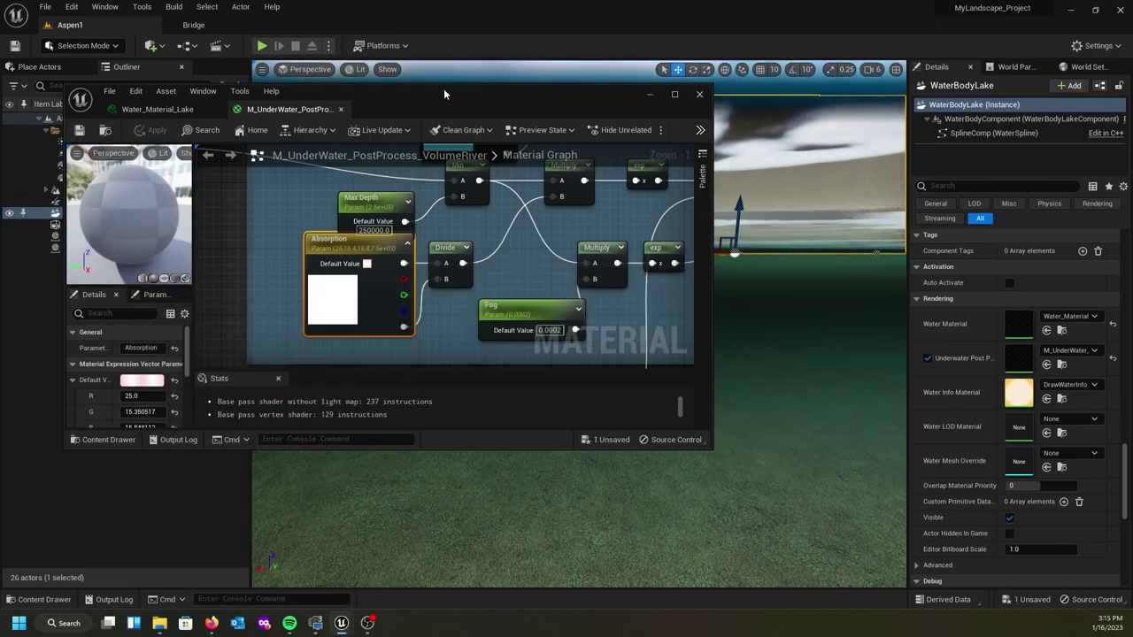
Move the material editor off the viewport and examine the lake's colour both underwater and from above the surface
{"action": "left_click_drag", "start_coordinate": [444, 93], "coordinate": [0, 151]}
{"action": "right_click_drag", "start_coordinate": [496, 328], "coordinate": [464, 294]}
{"action": "right_click_drag", "start_coordinate": [453, 351], "coordinate": [487, 373]}
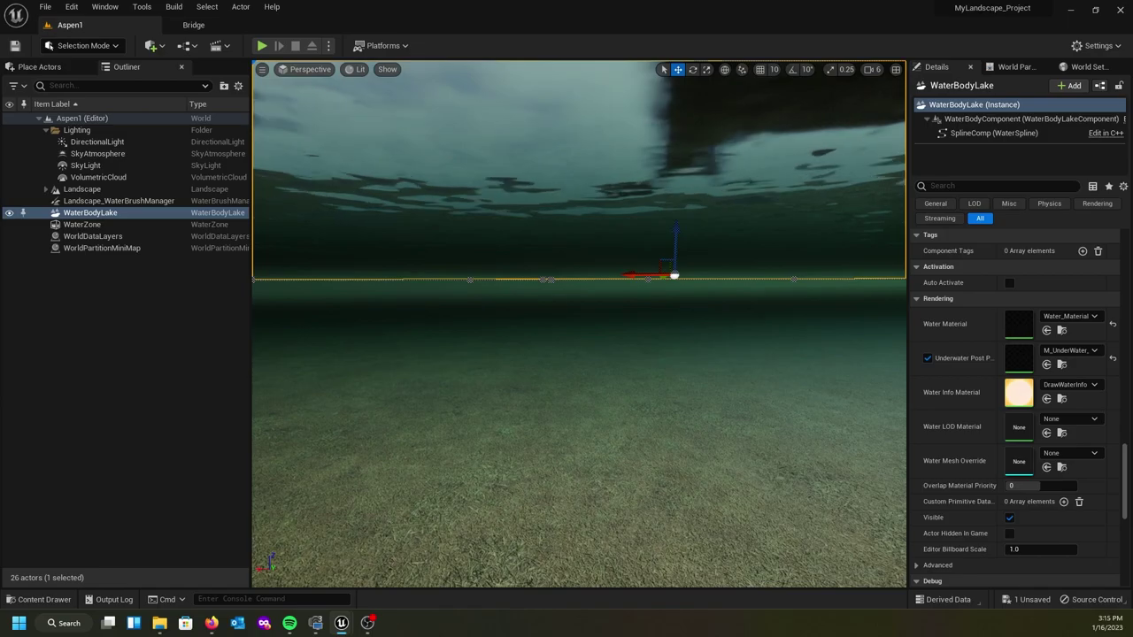
{"action": "key", "text": "e"}
{"action": "key", "text": "q"}
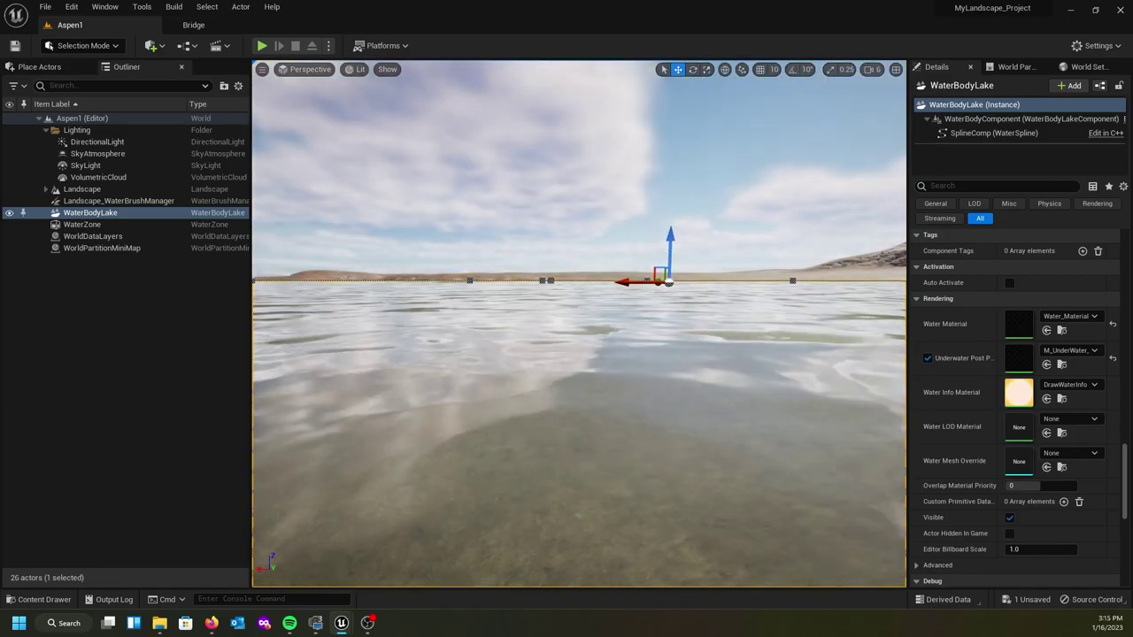
{"action": "right_click_drag", "start_coordinate": [451, 284], "coordinate": [674, 302]}
{"action": "right_click_drag", "start_coordinate": [445, 279], "coordinate": [359, 297]}
{"action": "right_click_drag", "start_coordinate": [413, 257], "coordinate": [518, 236]}
{"action": "key", "text": "w"}
{"action": "right_click_drag", "start_coordinate": [420, 229], "coordinate": [496, 338]}
{"action": "key", "text": "e"}
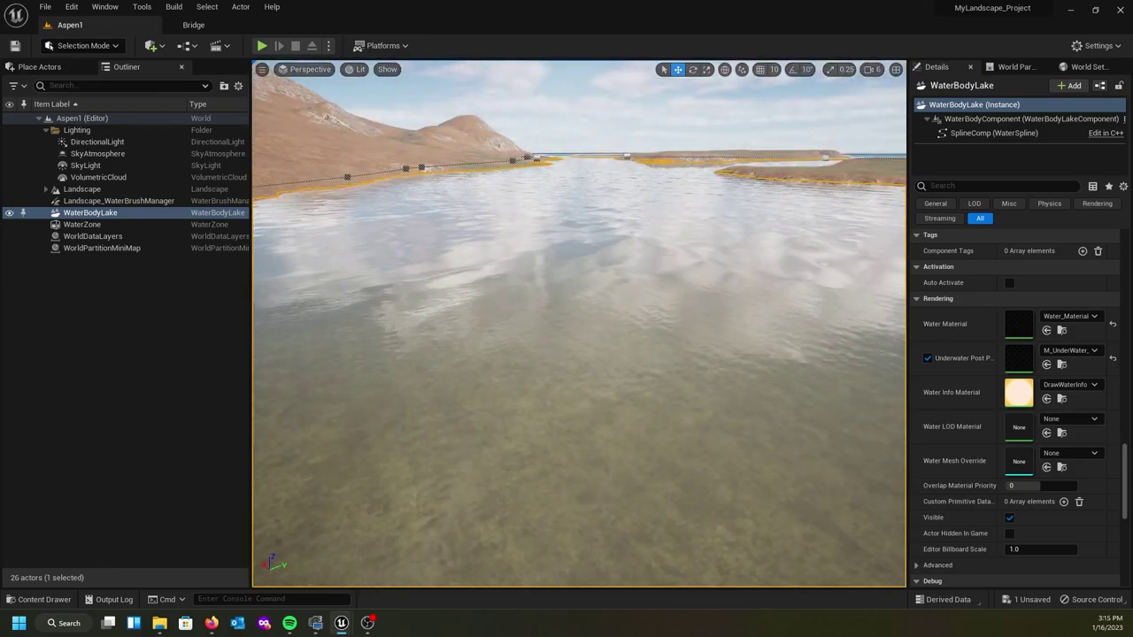
Save all unsaved work and clear the material editor window out of the viewport
{"action": "left_click_drag", "start_coordinate": [0, 170], "coordinate": [529, 170]}
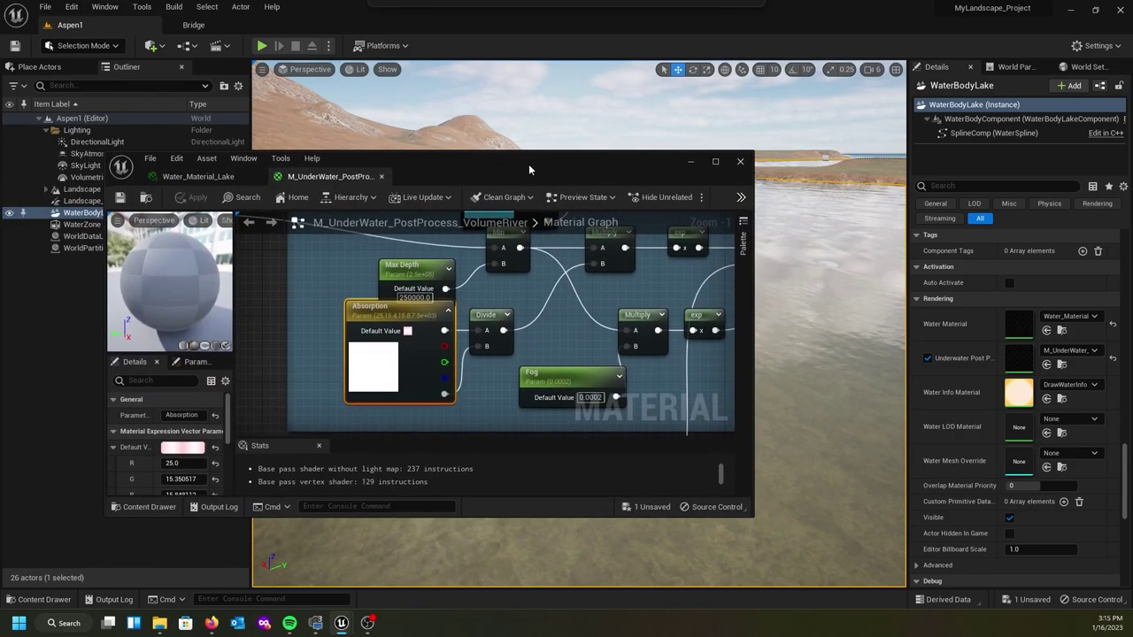
{"action": "left_click", "coordinate": [45, 11]}
{"action": "left_click", "coordinate": [84, 139]}
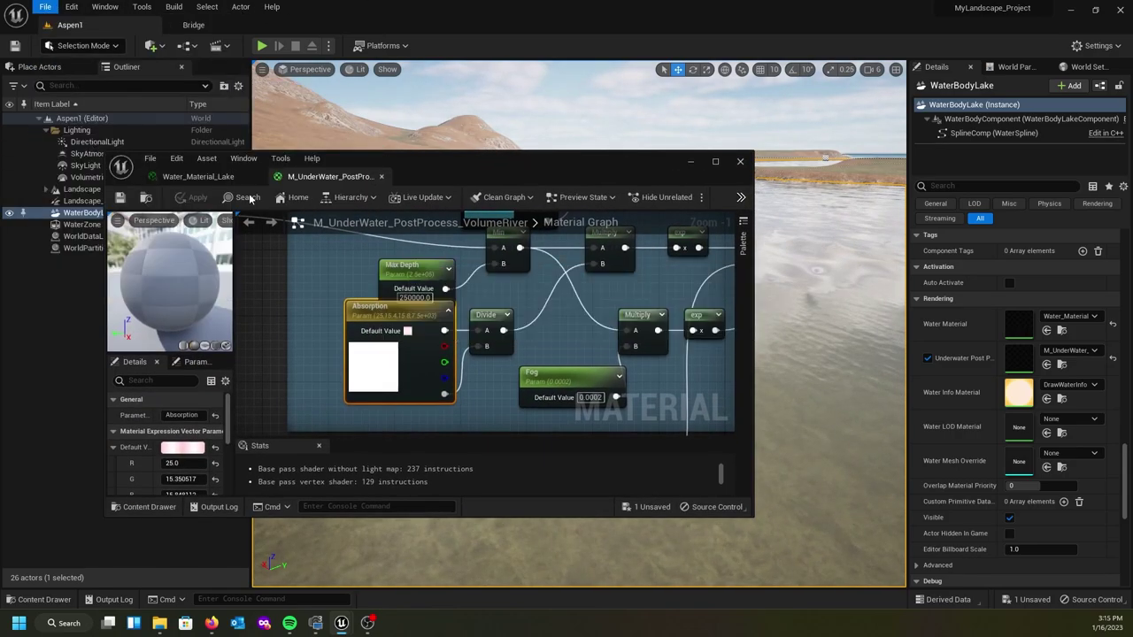
{"action": "left_click_drag", "start_coordinate": [585, 164], "coordinate": [0, 168]}
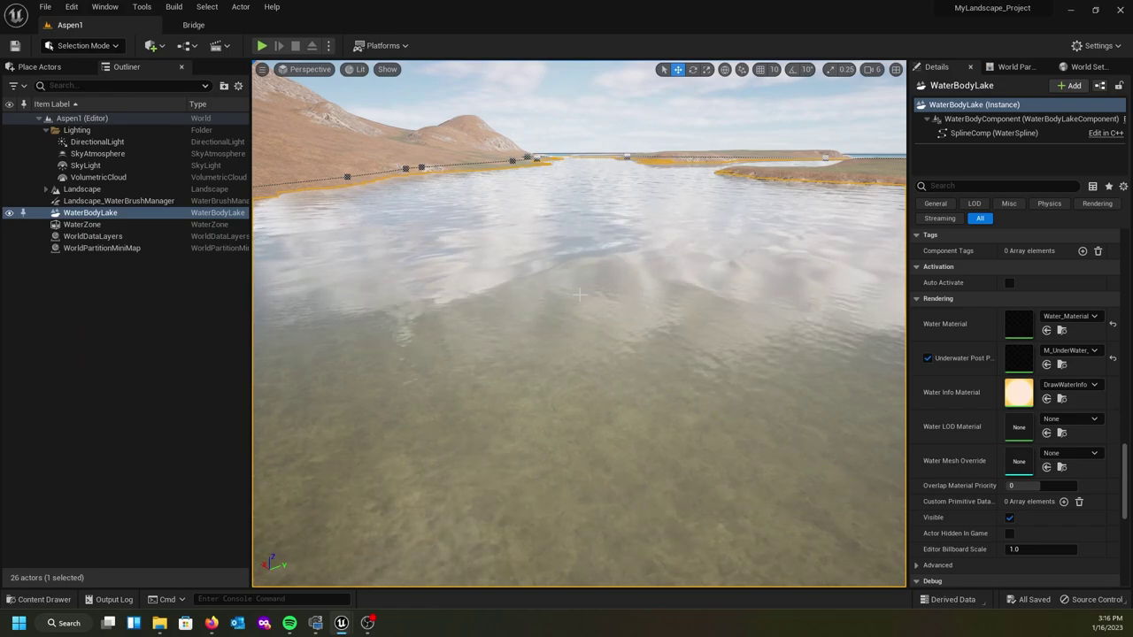
Play the level in the editor and run the character through the lake and onto the shore to check the water
{"action": "right_click_drag", "start_coordinate": [580, 295], "coordinate": [819, 346]}
{"action": "right_click_drag", "start_coordinate": [580, 354], "coordinate": [579, 296]}
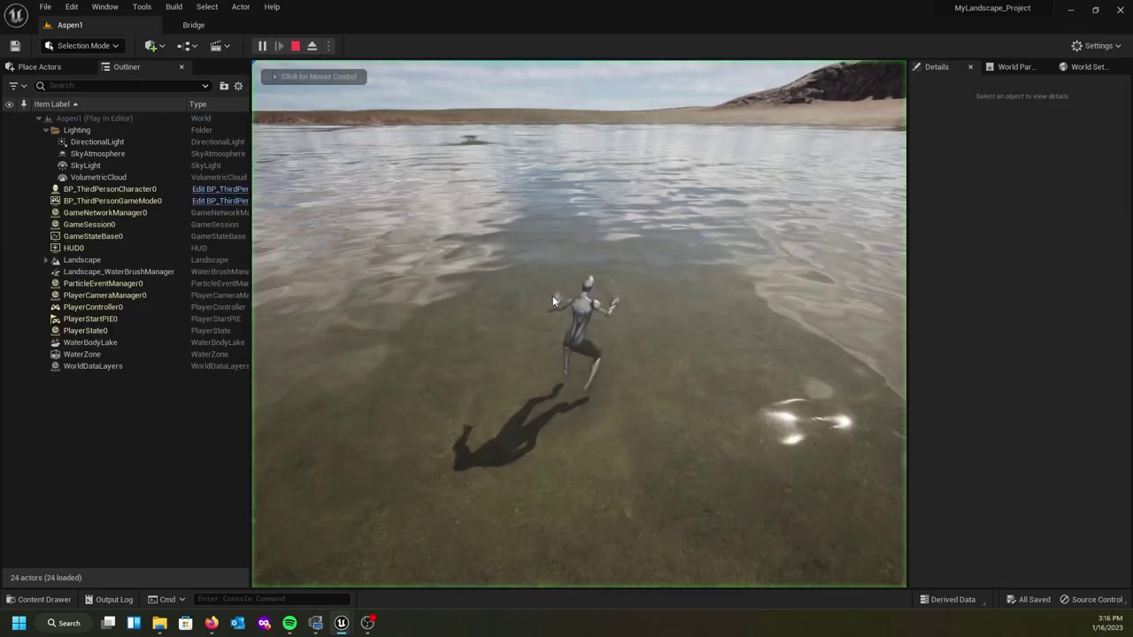
{"action": "left_click", "coordinate": [551, 297]}
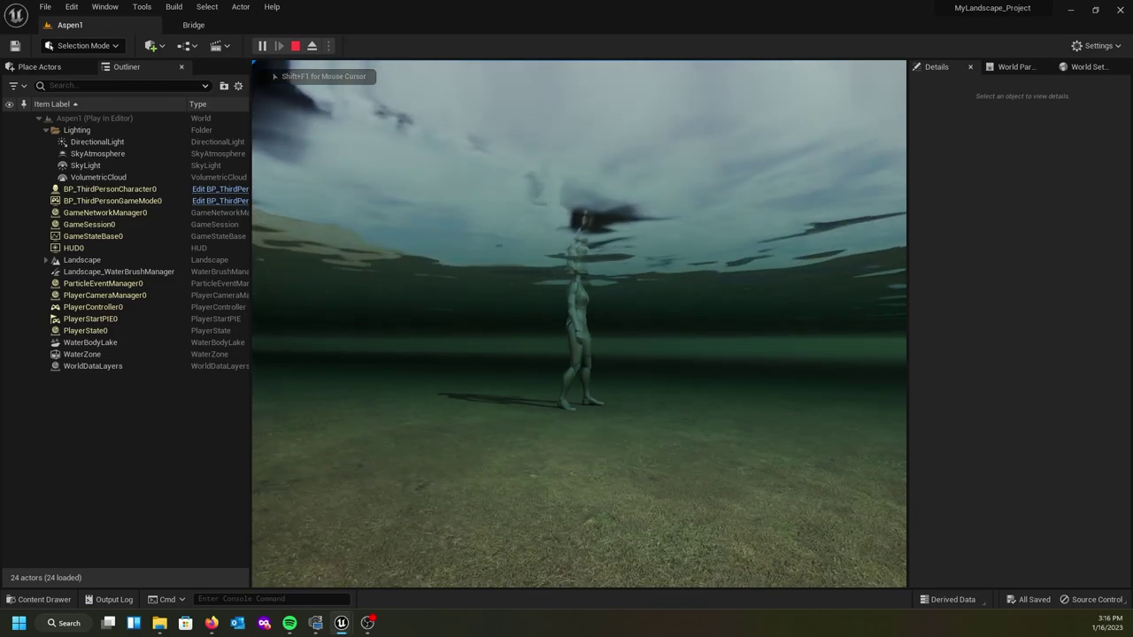
{"action": "key", "text": "w"}
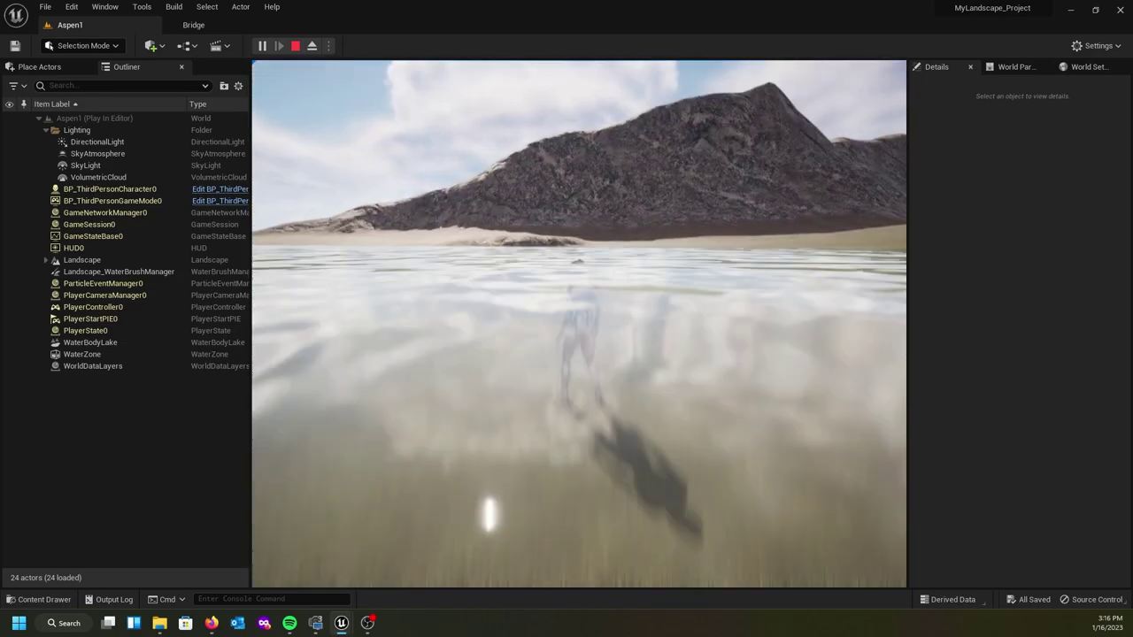
{"action": "key", "text": "w"}
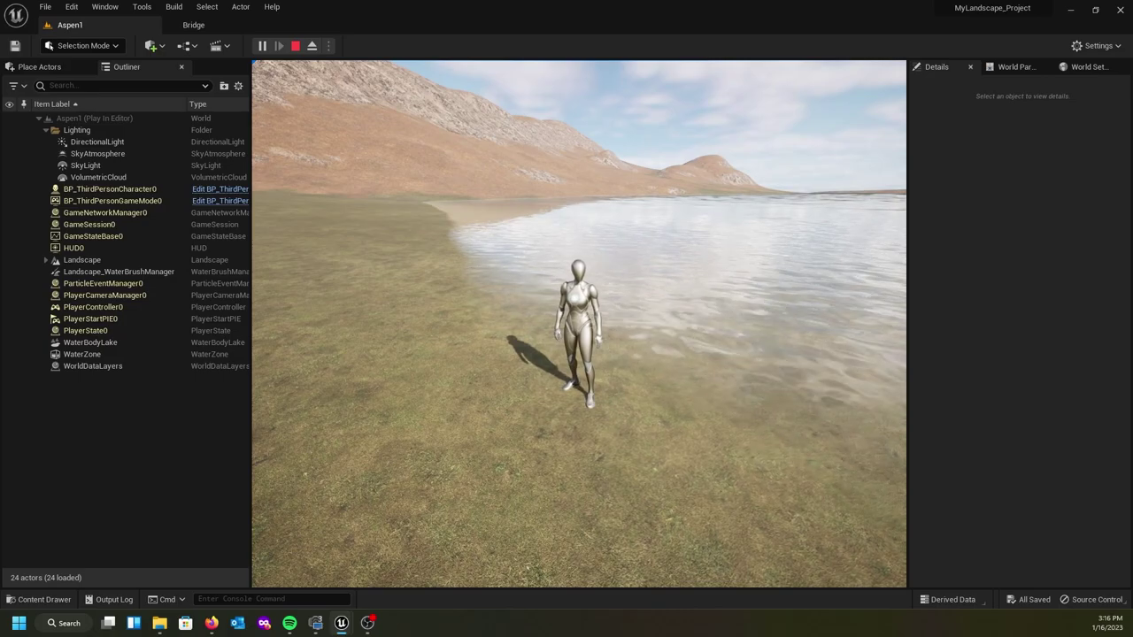
{"action": "key", "text": "Escape"}
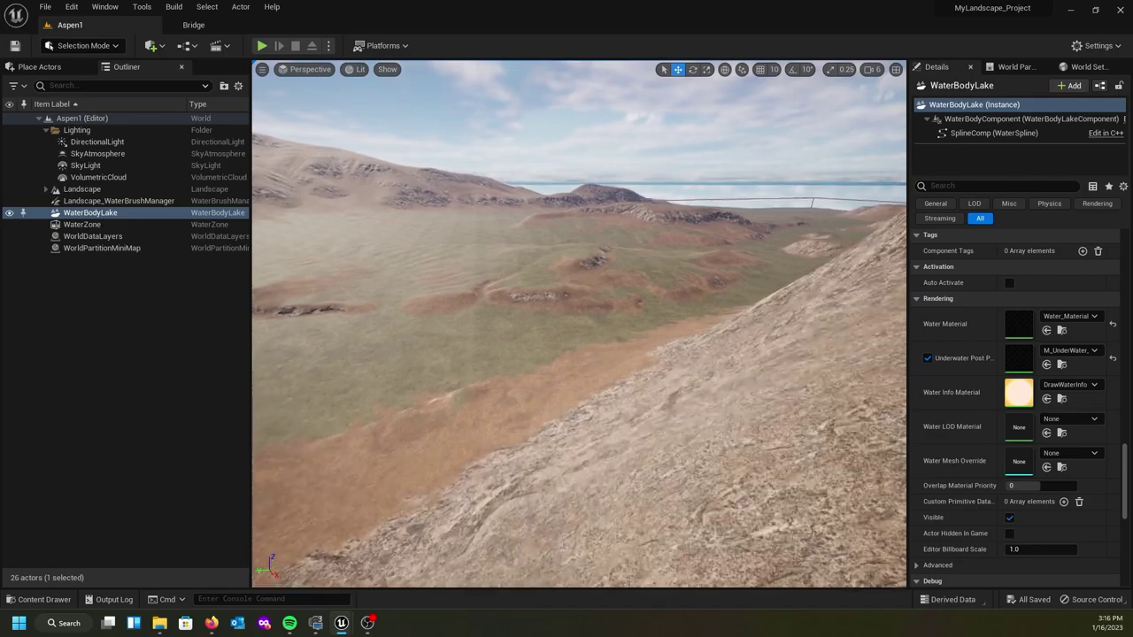
Place a Water Body River on the grassy valley floor at the foot of the rocky mountain
{"action": "right_click_drag", "start_coordinate": [579, 324], "coordinate": [495, 293]}
{"action": "right_click_drag", "start_coordinate": [579, 324], "coordinate": [371, 214]}
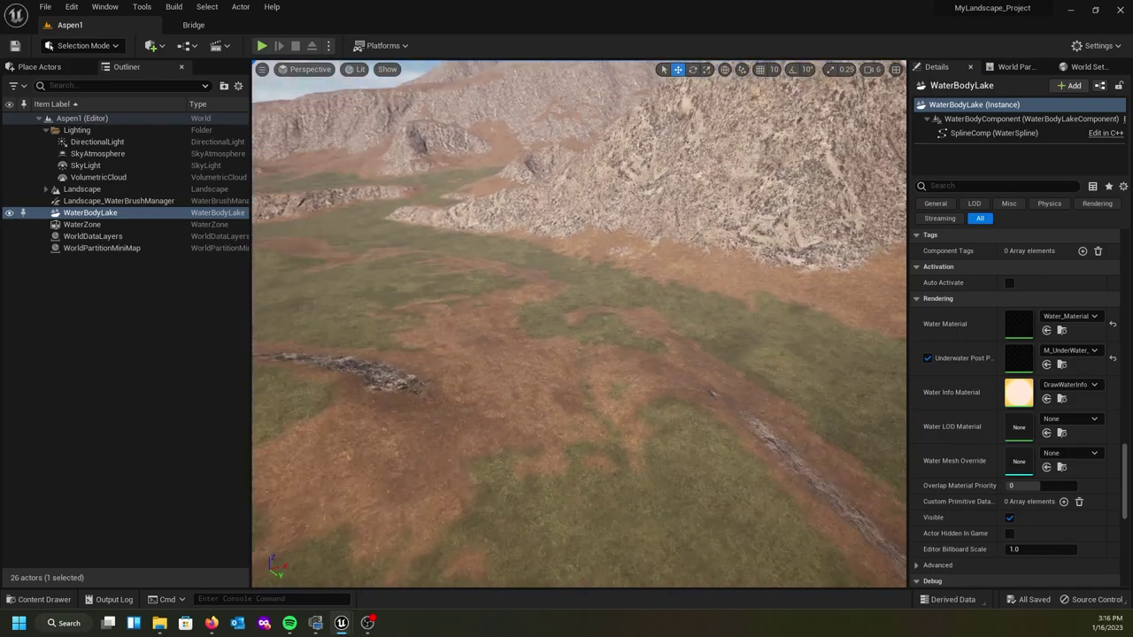
{"action": "right_click_drag", "start_coordinate": [579, 323], "coordinate": [452, 292]}
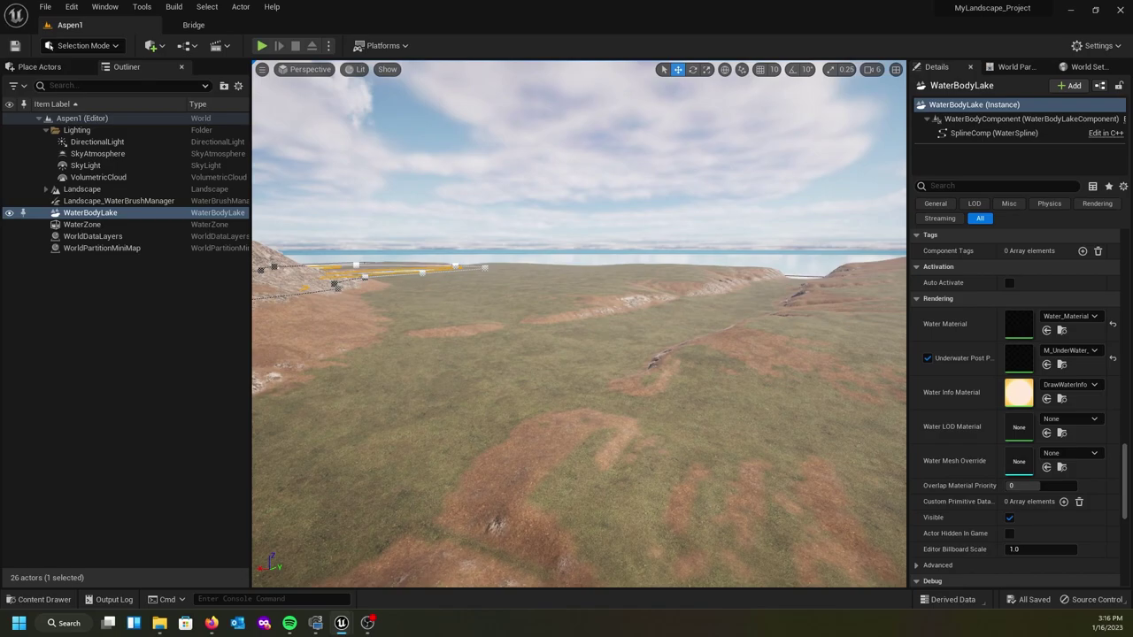
{"action": "right_click_drag", "start_coordinate": [540, 379], "coordinate": [411, 394]}
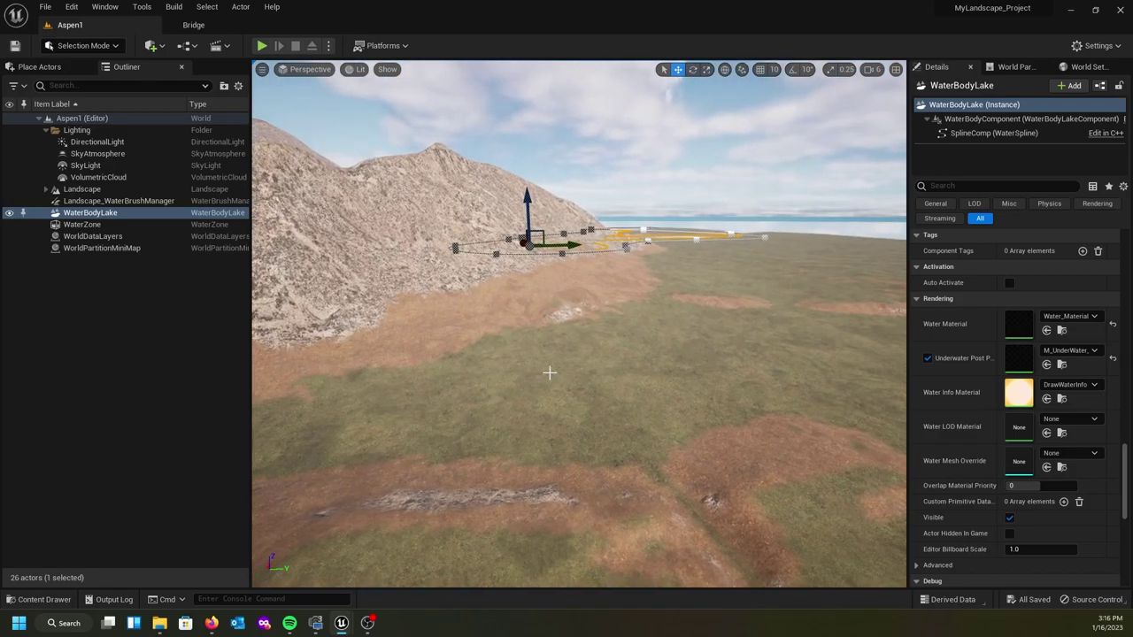
{"action": "right_click_drag", "start_coordinate": [659, 361], "coordinate": [540, 335]}
{"action": "mouse_move", "coordinate": [753, 346]}
{"action": "right_mouse_down"}
{"action": "mouse_move", "coordinate": [780, 344]}
{"action": "mouse_move", "coordinate": [748, 349]}
{"action": "right_mouse_up"}
{"action": "right_click_drag", "start_coordinate": [492, 404], "coordinate": [669, 293]}
{"action": "right_click_drag", "start_coordinate": [416, 276], "coordinate": [336, 288]}
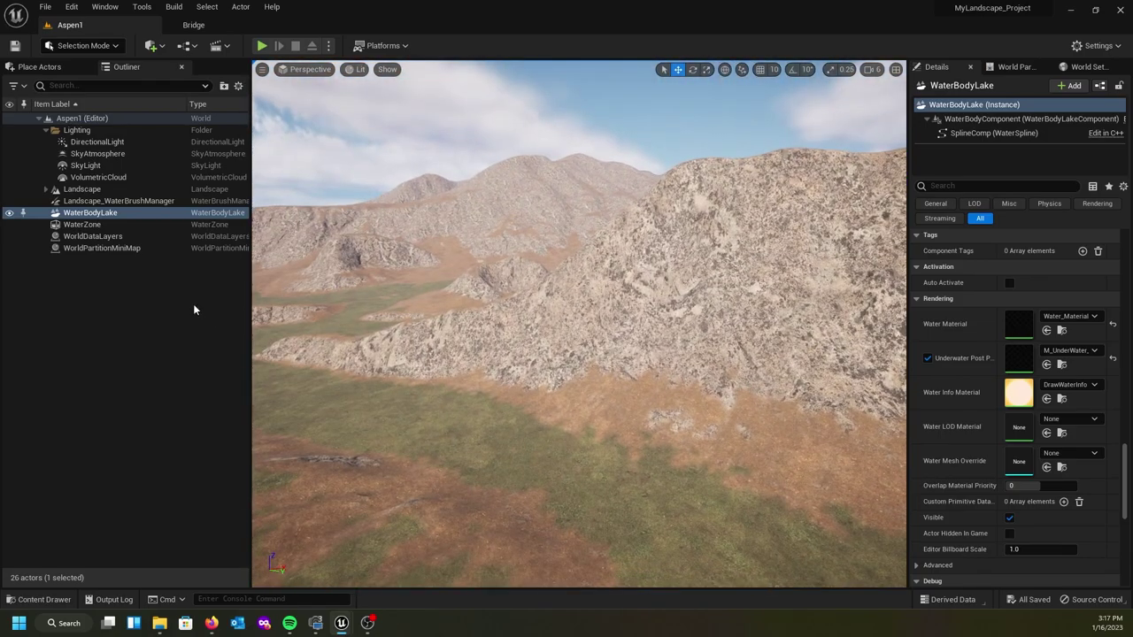
{"action": "left_click", "coordinate": [44, 67]}
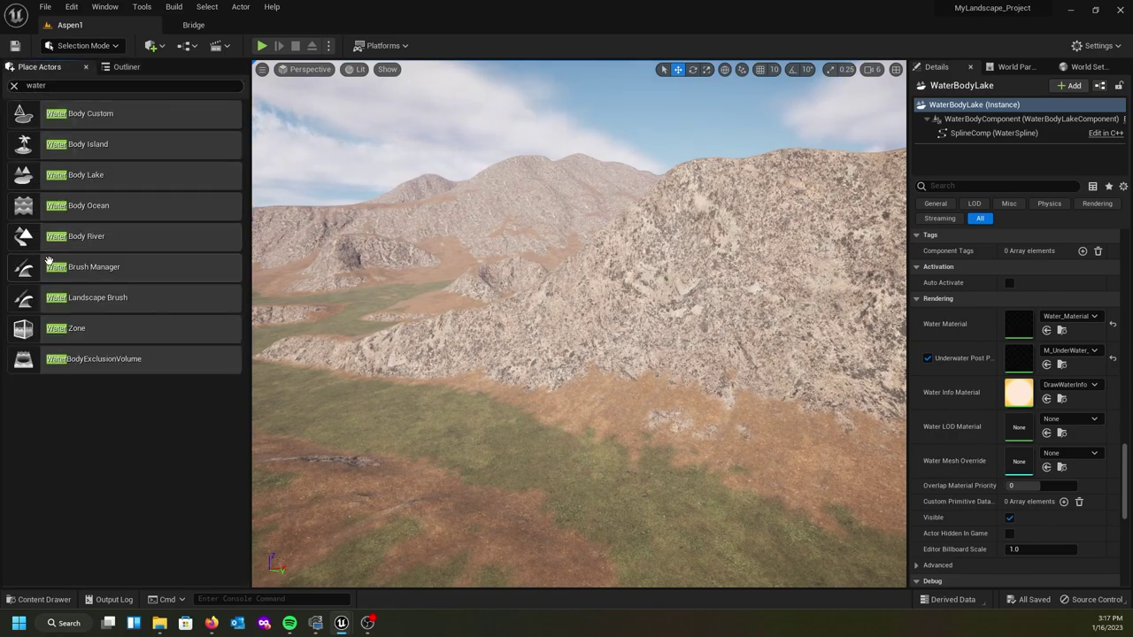
{"action": "left_click_drag", "start_coordinate": [41, 237], "coordinate": [550, 473]}
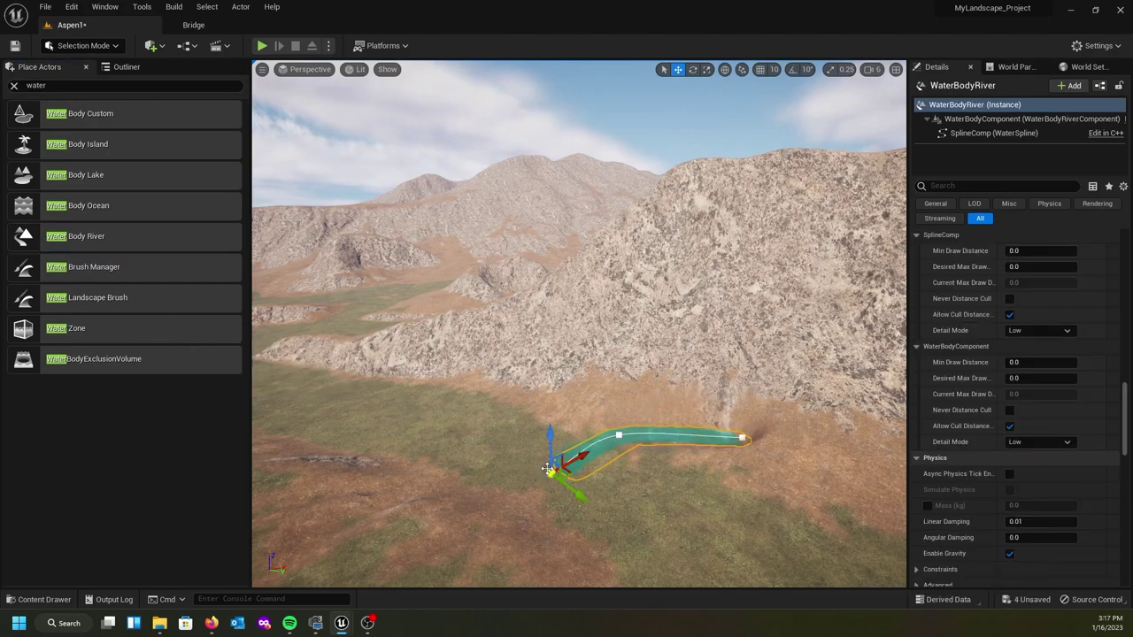
Rotate the WaterBodyRiver so that its spline runs lengthwise along the grassy valley
{"action": "right_click_drag", "start_coordinate": [589, 485], "coordinate": [619, 564]}
{"action": "key", "text": "w"}
{"action": "key", "text": "w"}
{"action": "right_click_drag", "start_coordinate": [615, 512], "coordinate": [618, 521]}
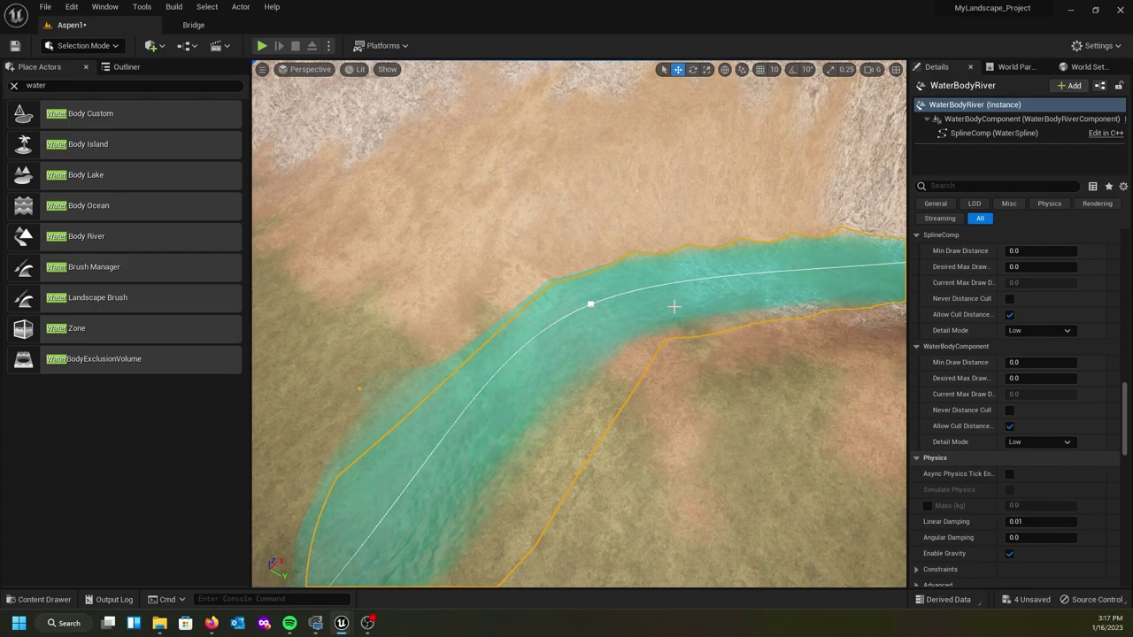
{"action": "right_click_drag", "start_coordinate": [475, 422], "coordinate": [475, 376]}
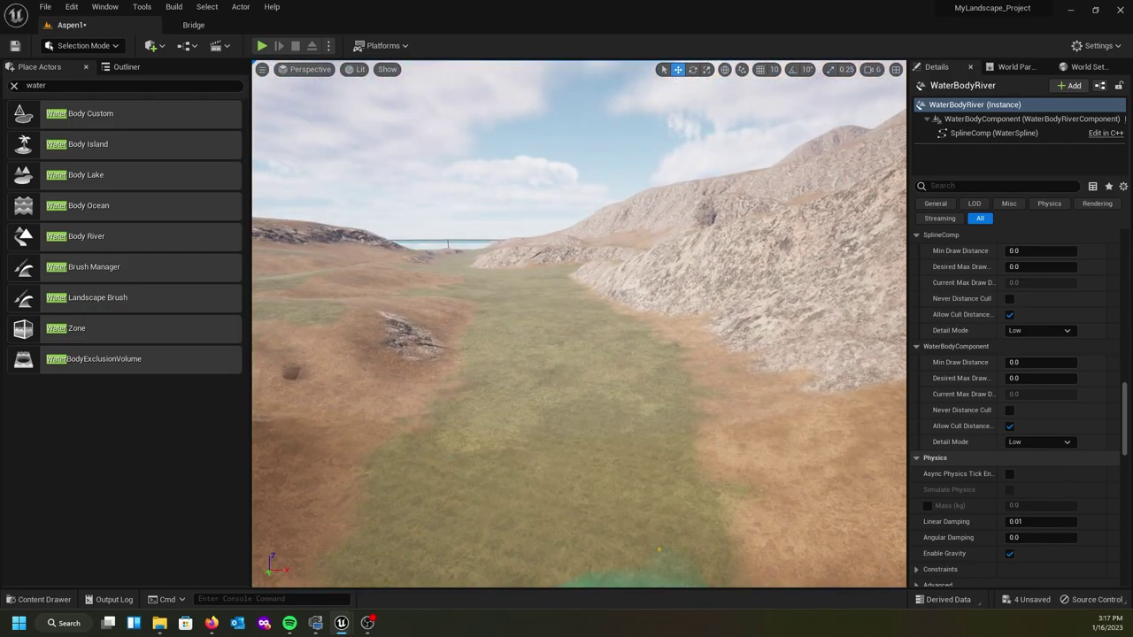
{"action": "right_click_drag", "start_coordinate": [482, 435], "coordinate": [483, 509]}
{"action": "left_click_drag", "start_coordinate": [450, 494], "coordinate": [469, 450]}
{"action": "right_click_drag", "start_coordinate": [469, 450], "coordinate": [473, 373]}
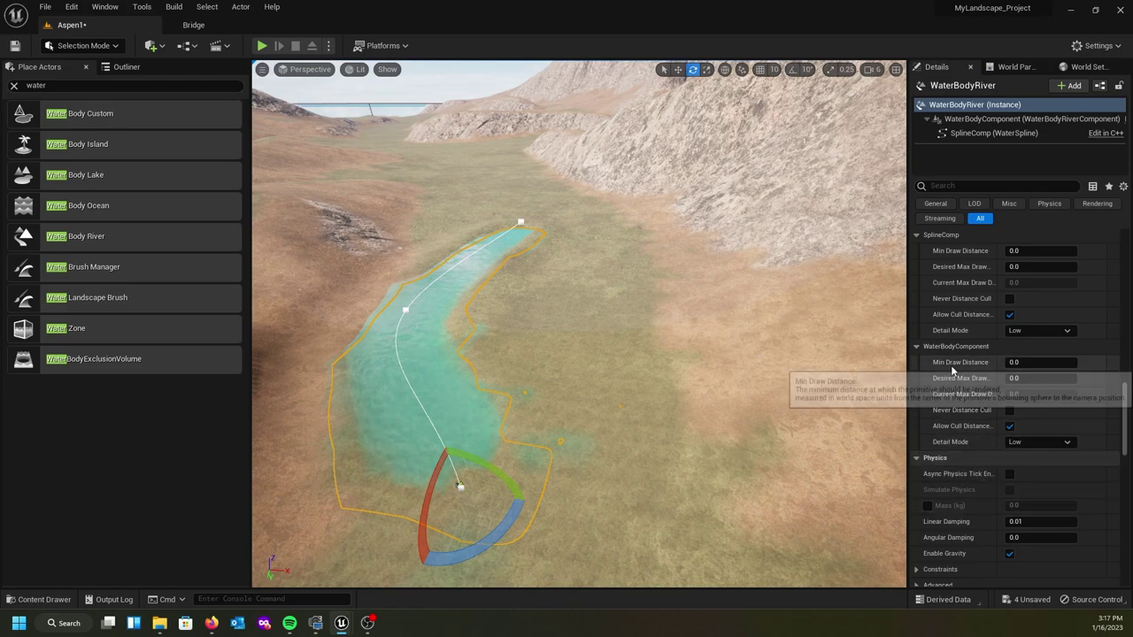
Find the WaterBodyRiver's landscape setting by filtering its properties for "affec" and turn off Affects Landscape
{"action": "scroll", "coordinate": [968, 383], "scroll_direction": "down", "scroll_amount": 5}
{"action": "scroll", "coordinate": [984, 405], "scroll_direction": "down", "scroll_amount": 1}
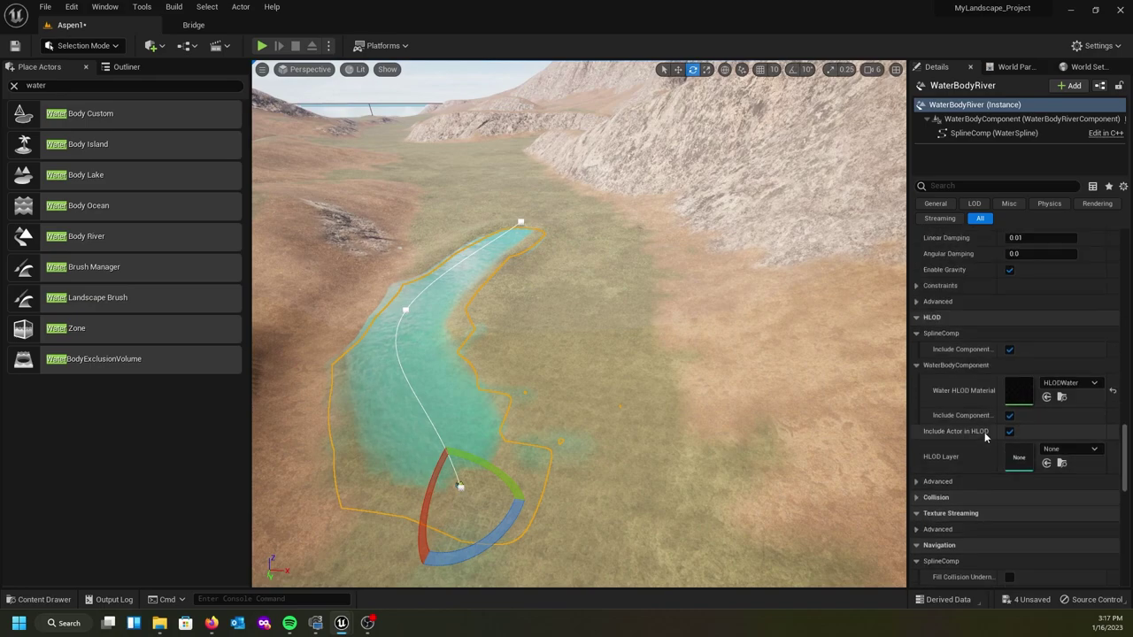
{"action": "scroll", "coordinate": [985, 432], "scroll_direction": "up", "scroll_amount": 2}
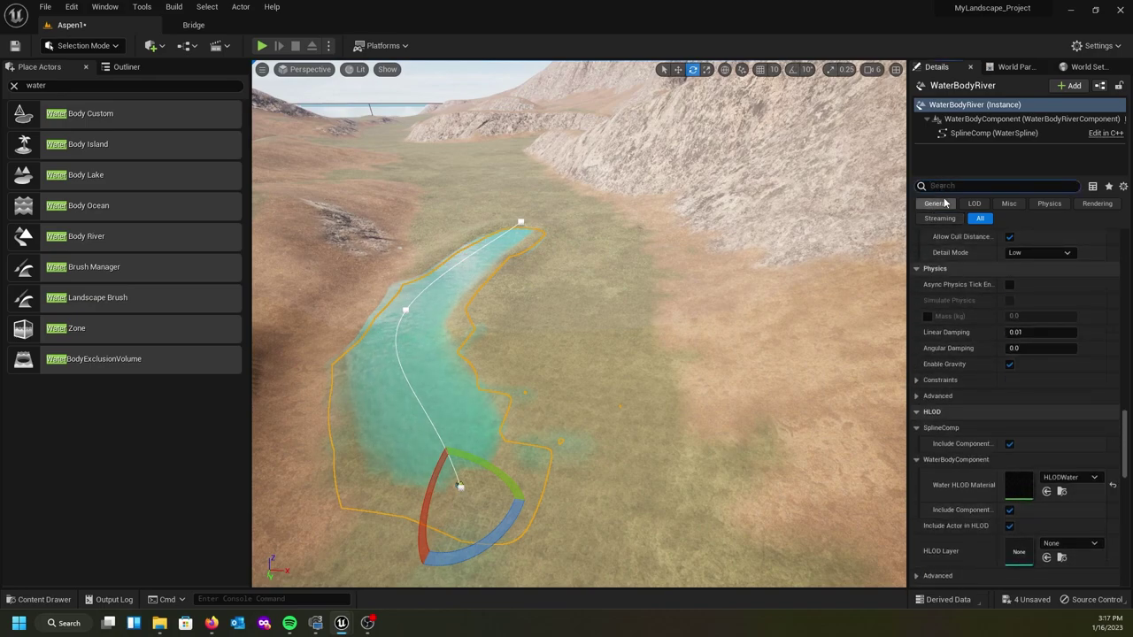
{"action": "type", "text": "affec"}
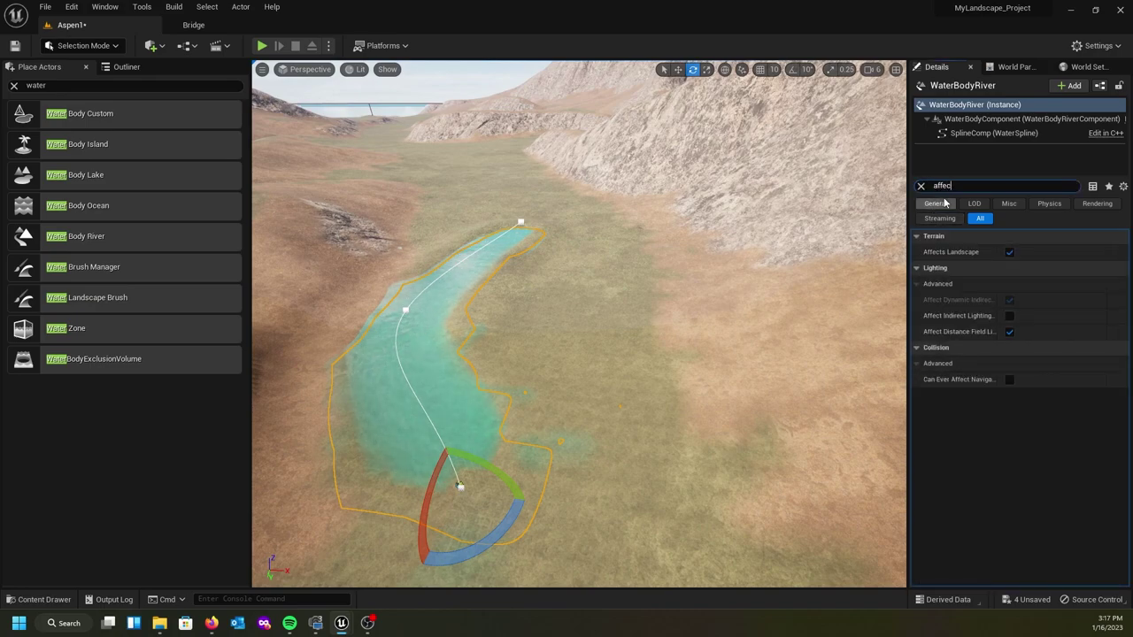
{"action": "left_click", "coordinate": [1009, 252]}
Raise the WaterBodyRiver vertically until its water surface sits above the grassy valley floor
{"action": "right_click_drag", "start_coordinate": [487, 330], "coordinate": [486, 330]}
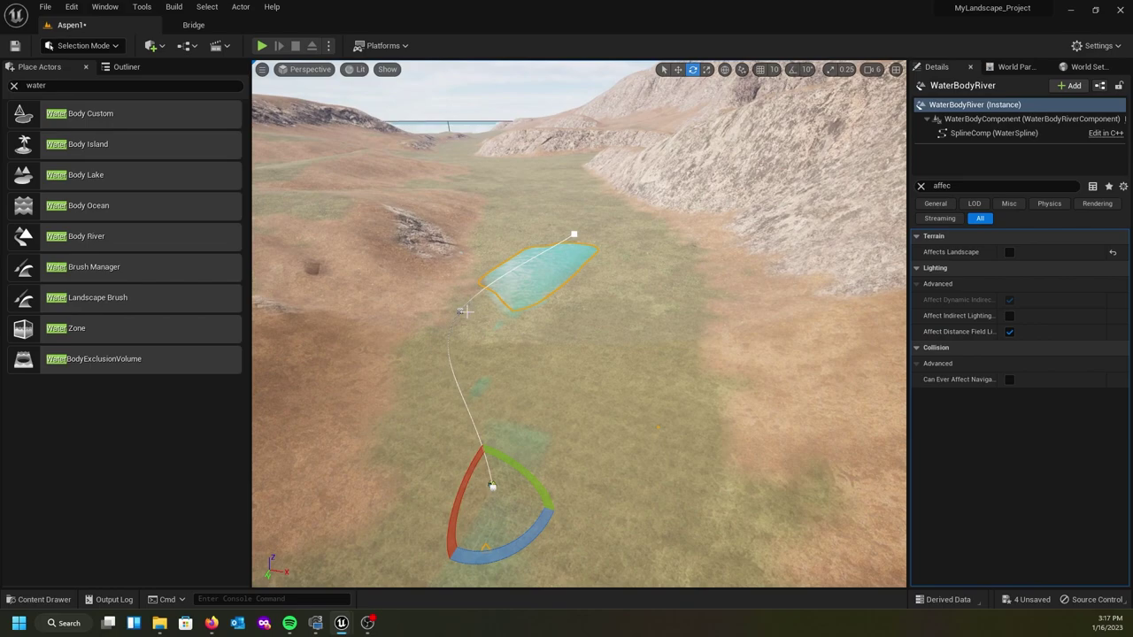
{"action": "right_click_drag", "start_coordinate": [505, 354], "coordinate": [506, 354]}
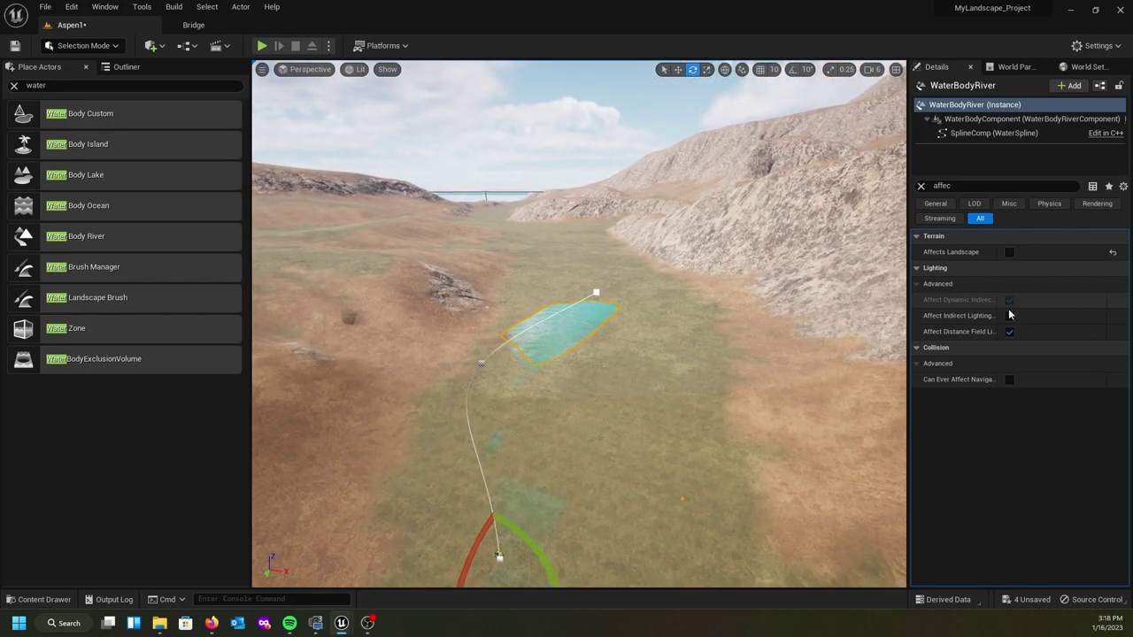
{"action": "right_click_drag", "start_coordinate": [706, 312], "coordinate": [707, 312]}
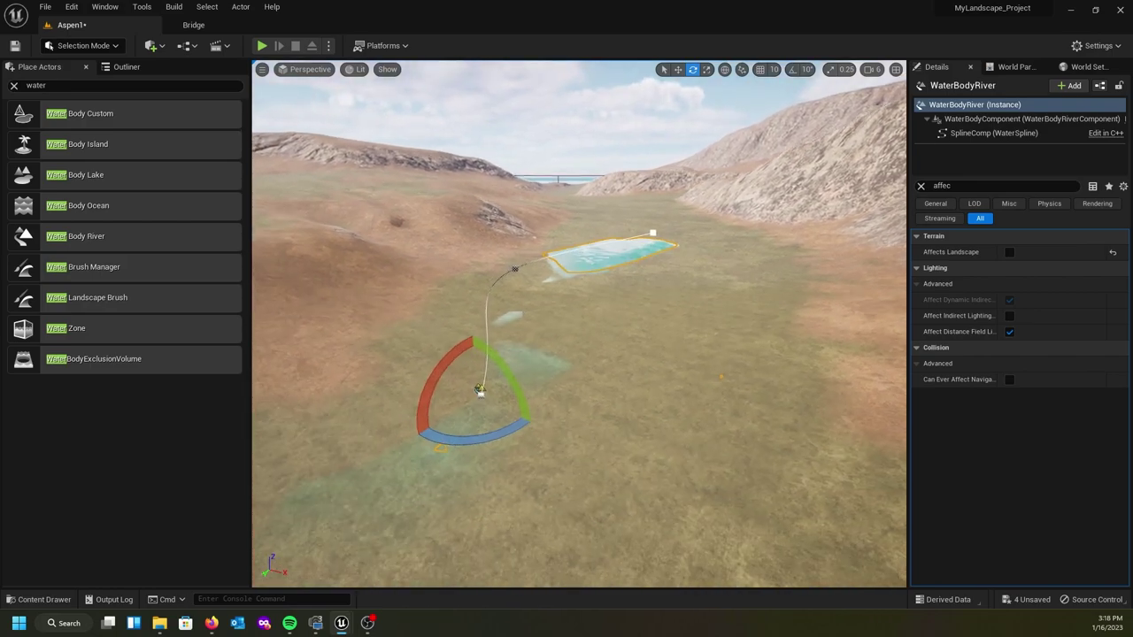
{"action": "right_click_drag", "start_coordinate": [627, 231], "coordinate": [628, 231]}
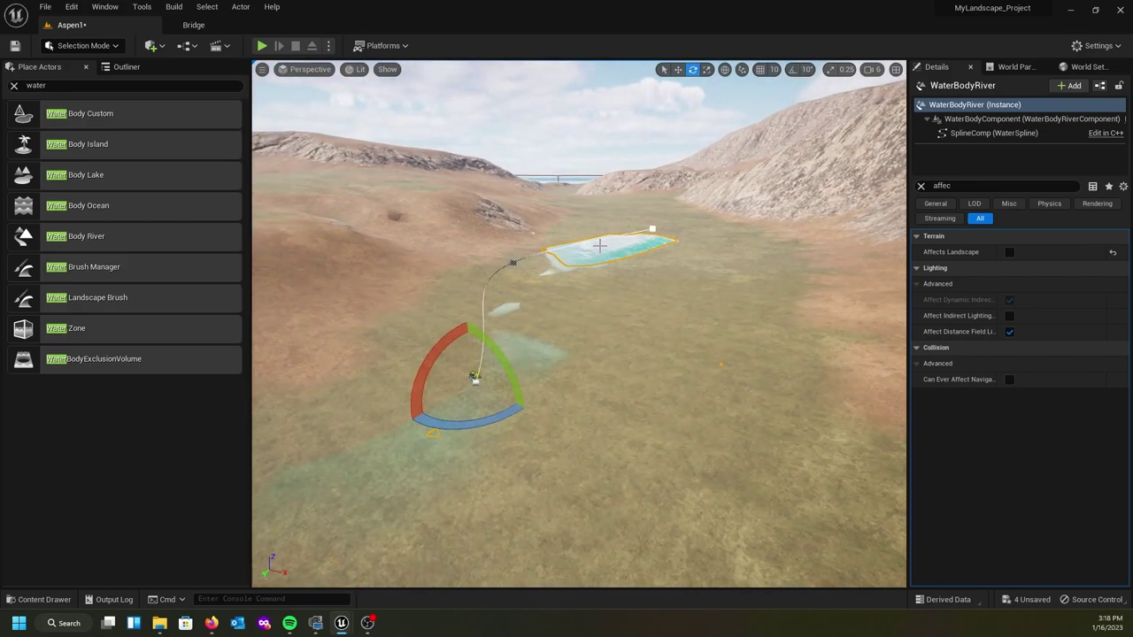
{"action": "key", "text": "w"}
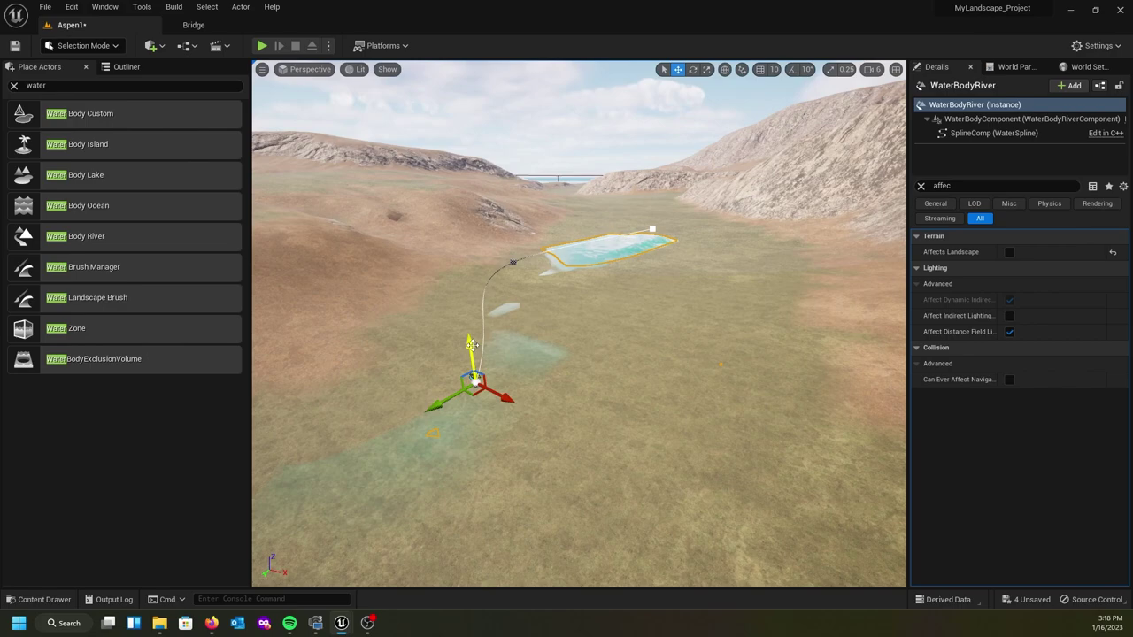
{"action": "left_click_drag", "start_coordinate": [469, 342], "coordinate": [466, 331]}
{"action": "right_click_drag", "start_coordinate": [467, 331], "coordinate": [434, 343]}
Move the river's middle spline point sideways across the valley to straighten the bend
{"action": "right_click_drag", "start_coordinate": [608, 259], "coordinate": [610, 260]}
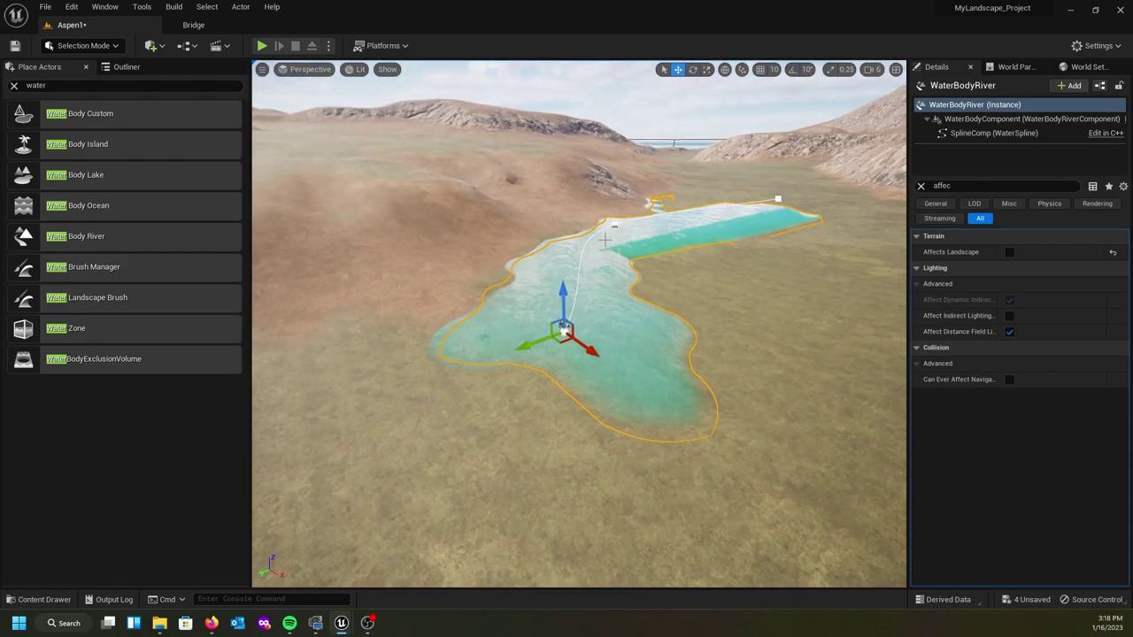
{"action": "left_click", "coordinate": [613, 224]}
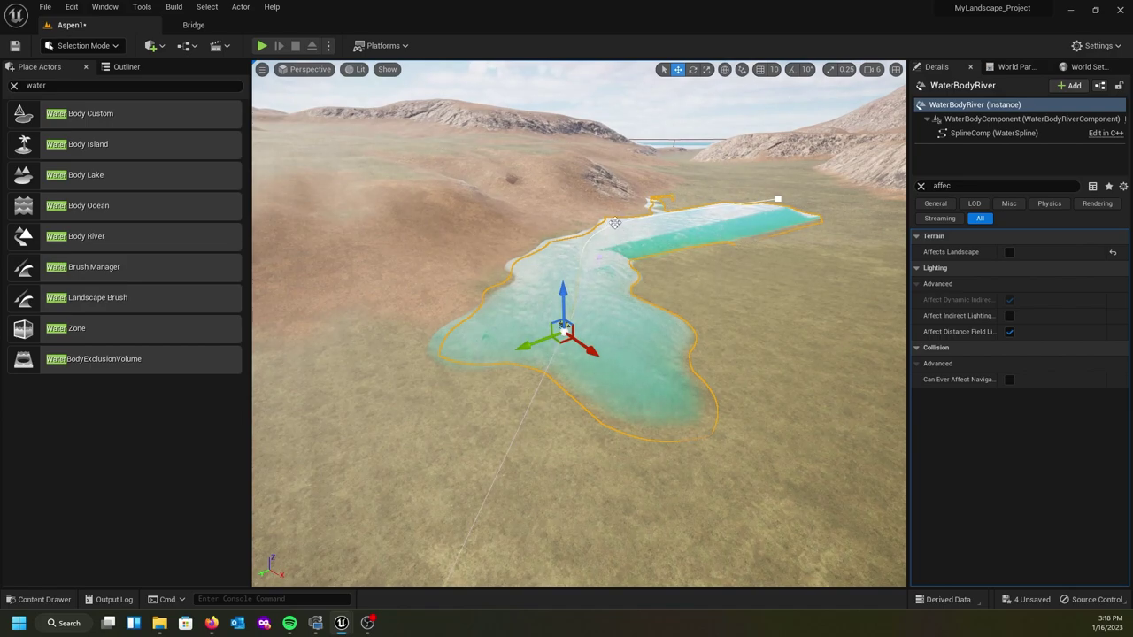
{"action": "left_click", "coordinate": [615, 223]}
{"action": "left_click_drag", "start_coordinate": [660, 232], "coordinate": [812, 267]}
{"action": "mouse_move", "coordinate": [713, 320]}
{"action": "right_mouse_down"}
{"action": "mouse_move", "coordinate": [734, 347]}
{"action": "mouse_move", "coordinate": [726, 309]}
{"action": "right_mouse_up"}
Adjust the tangent handle on the near side of the middle spline point to reshape the river's curve
{"action": "right_click_drag", "start_coordinate": [662, 329], "coordinate": [661, 328]}
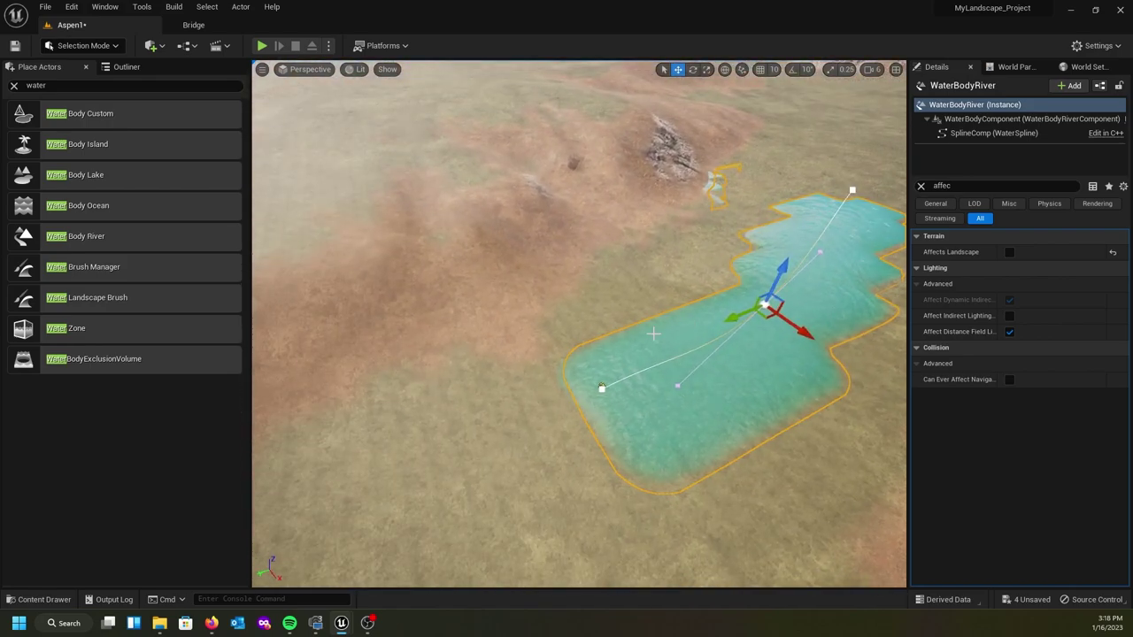
{"action": "left_click", "coordinate": [678, 384]}
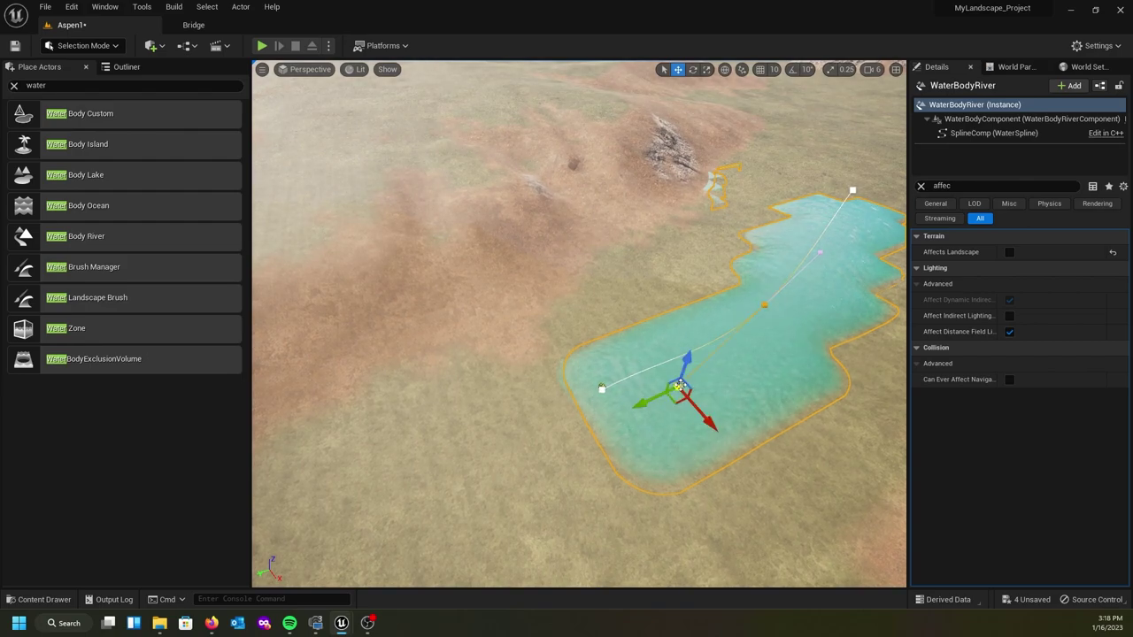
{"action": "left_click_drag", "start_coordinate": [709, 420], "coordinate": [816, 417]}
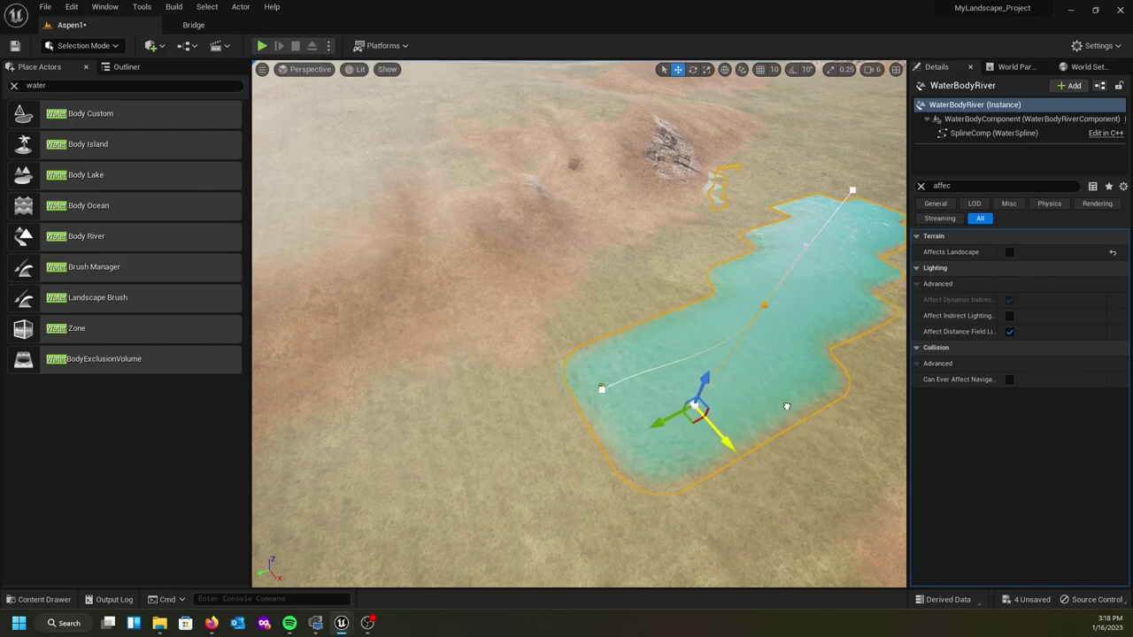
Play the level in the editor, run the character through the river to the bank, and end the play session
{"action": "right_click_drag", "start_coordinate": [643, 358], "coordinate": [877, 314]}
{"action": "key", "text": "w"}
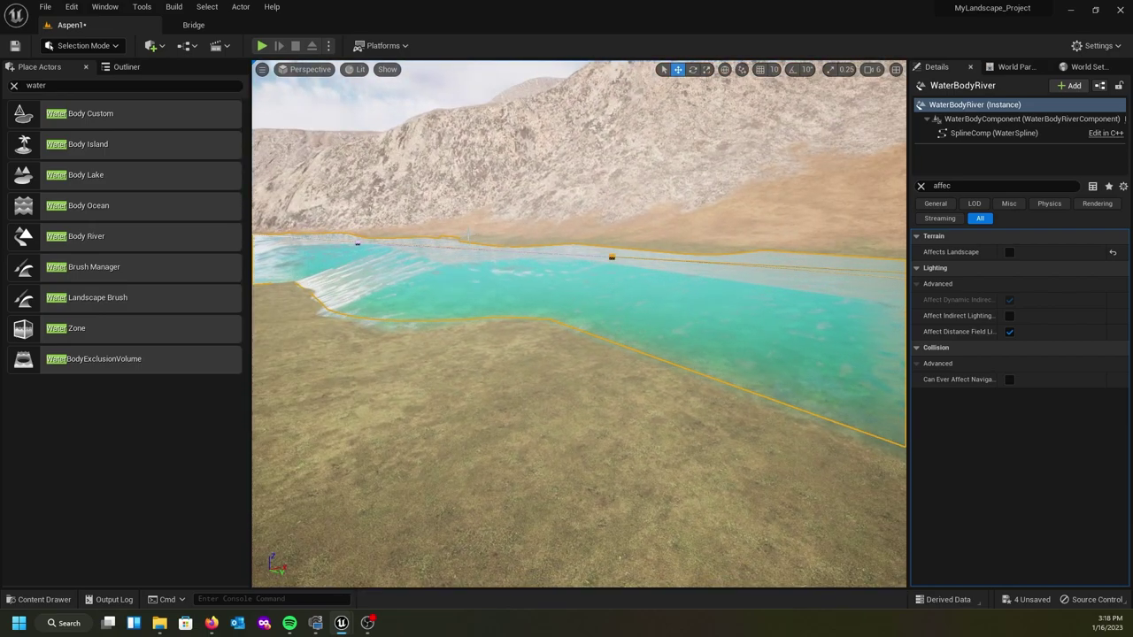
{"action": "right_click_drag", "start_coordinate": [724, 294], "coordinate": [748, 251]}
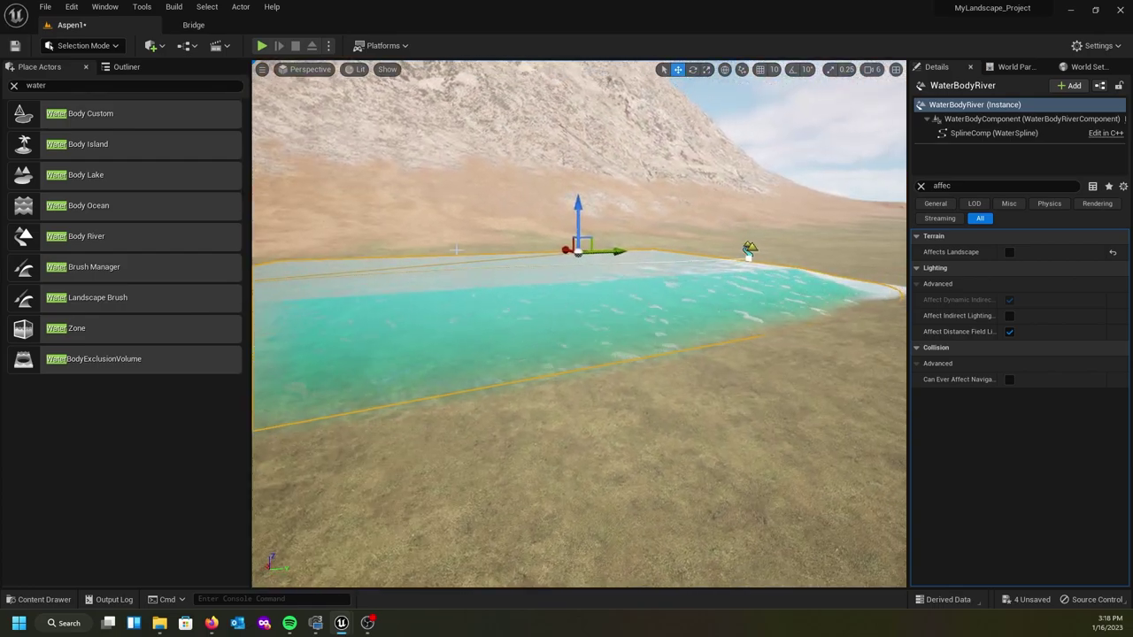
{"action": "left_click", "coordinate": [263, 47]}
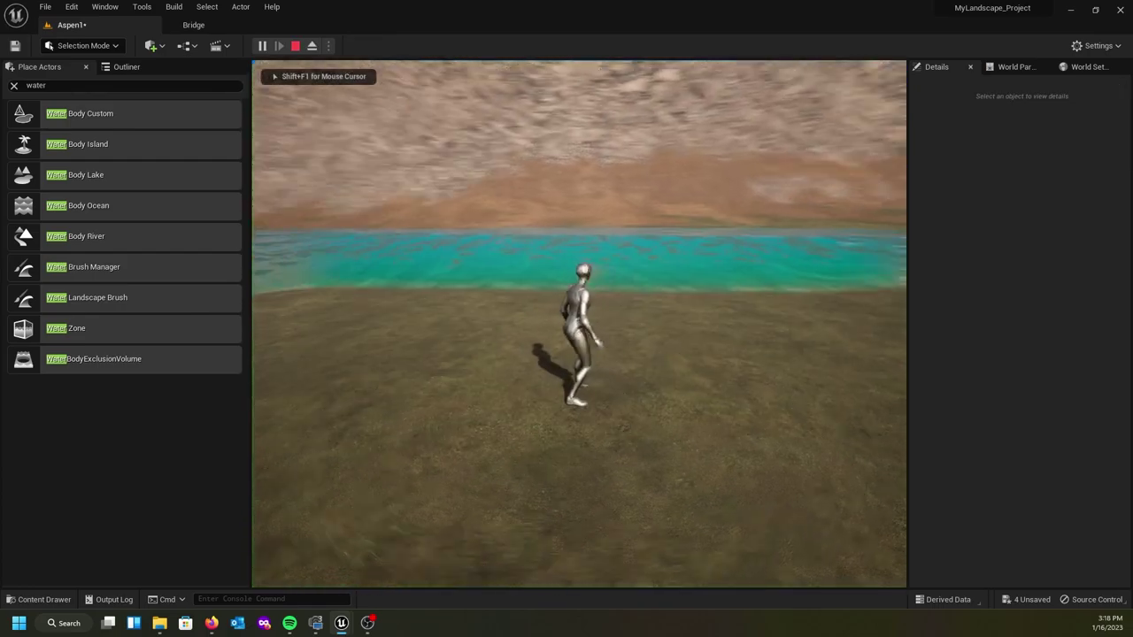
{"action": "key", "text": "w"}
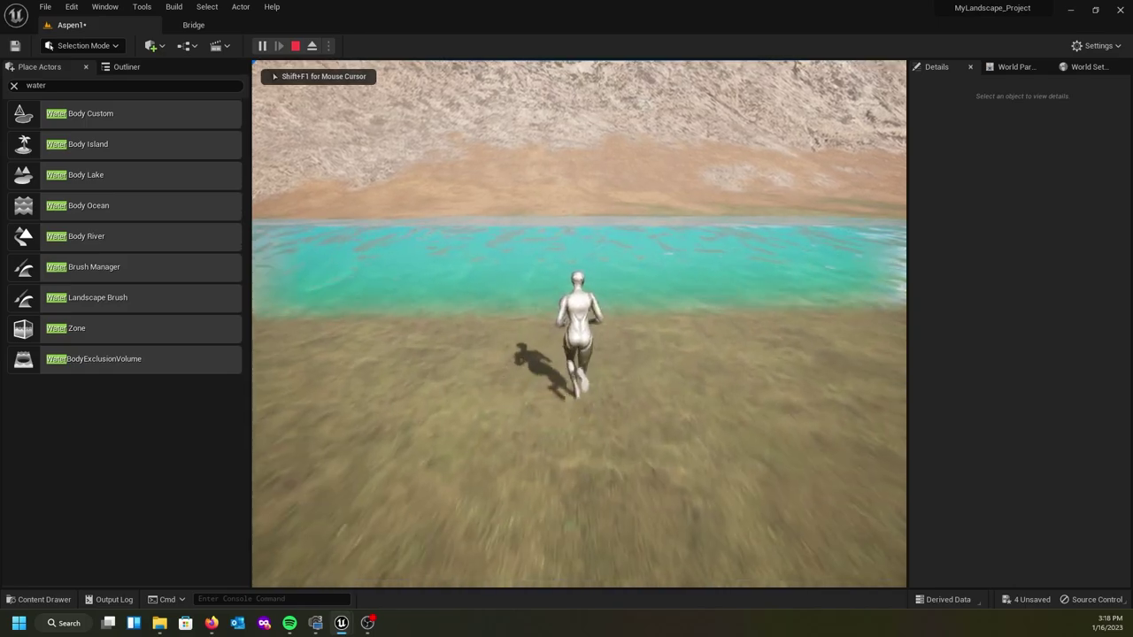
{"action": "key", "text": "w"}
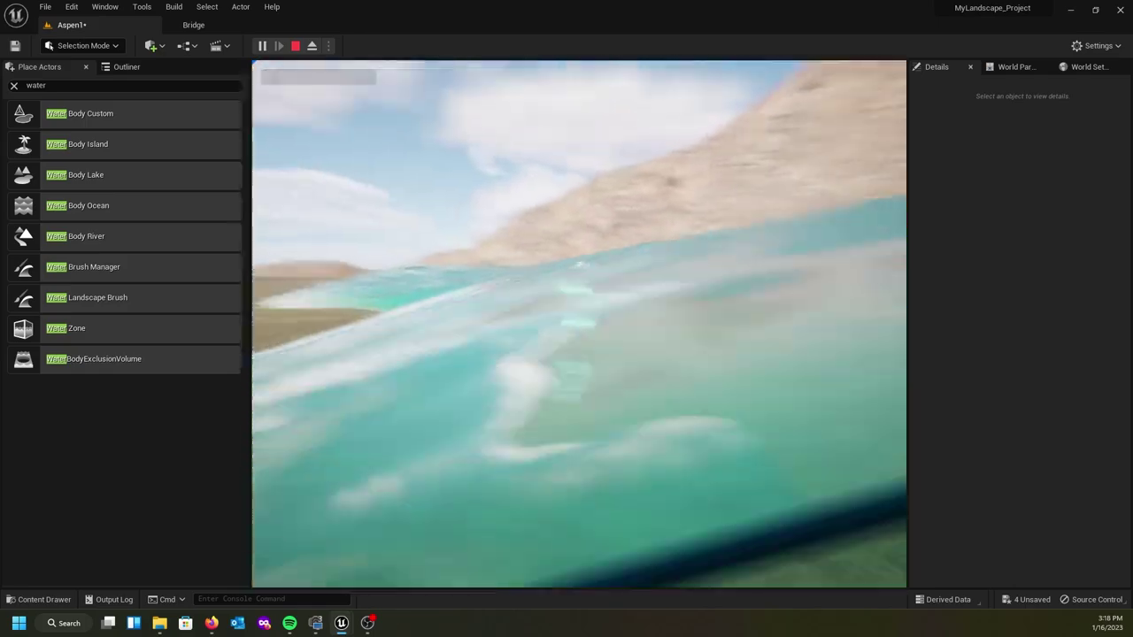
{"action": "key", "text": "w"}
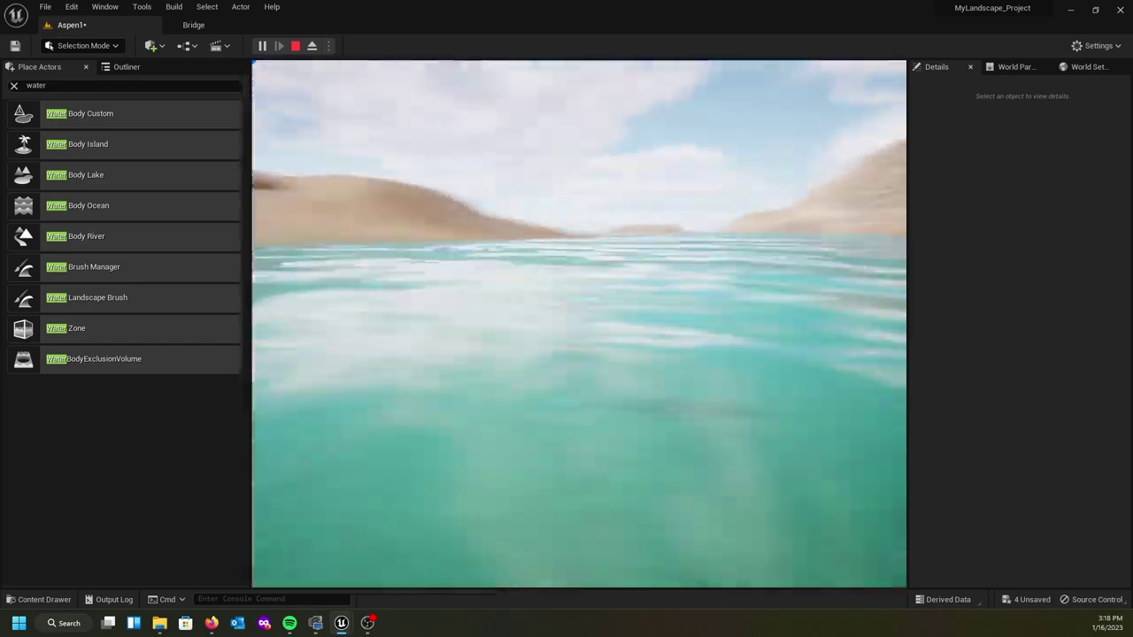
{"action": "key", "text": "w"}
{"action": "key", "text": "w"}
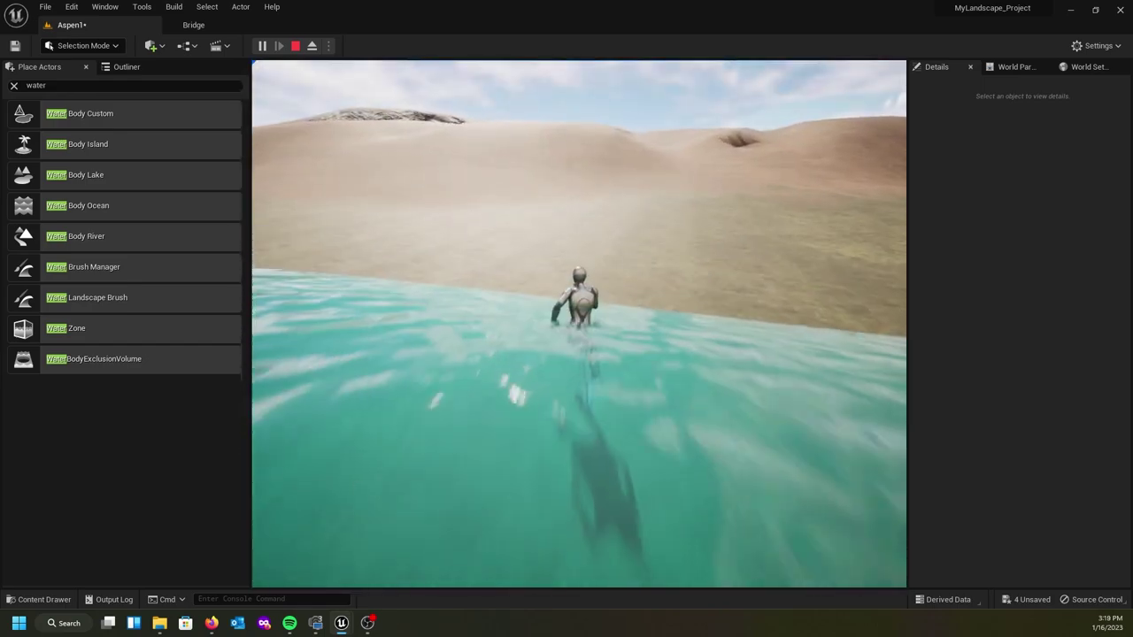
{"action": "key", "text": "w"}
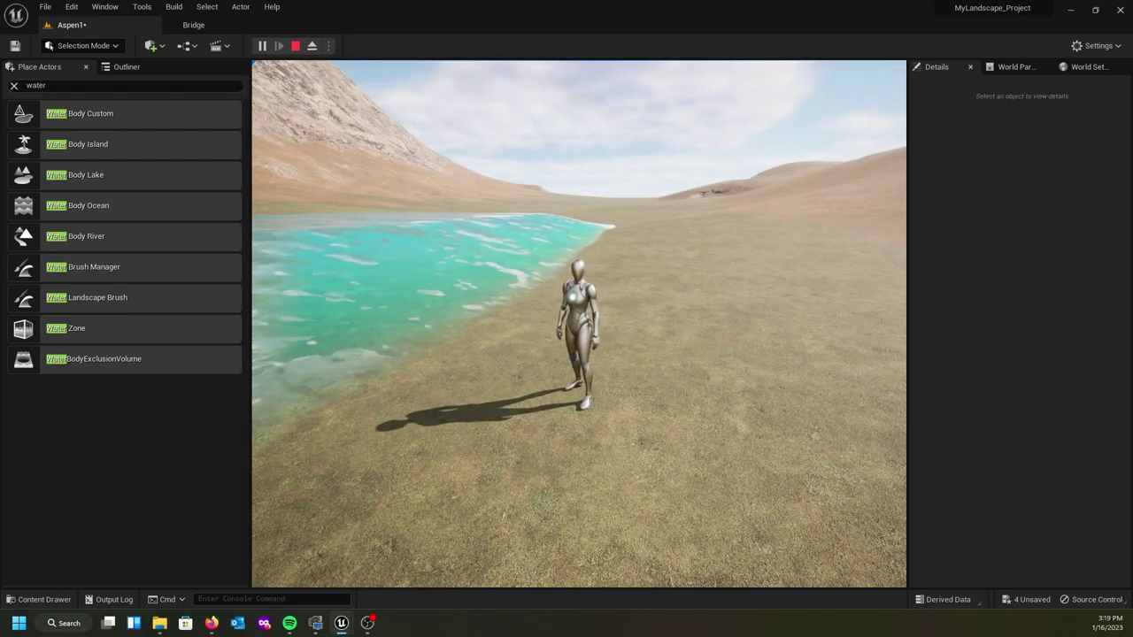
{"action": "key", "text": "Escape"}
Clear the river's property filter and select its middle spline point to show the point's Water settings
{"action": "right_click_drag", "start_coordinate": [580, 324], "coordinate": [570, 368]}
{"action": "key", "text": "e"}
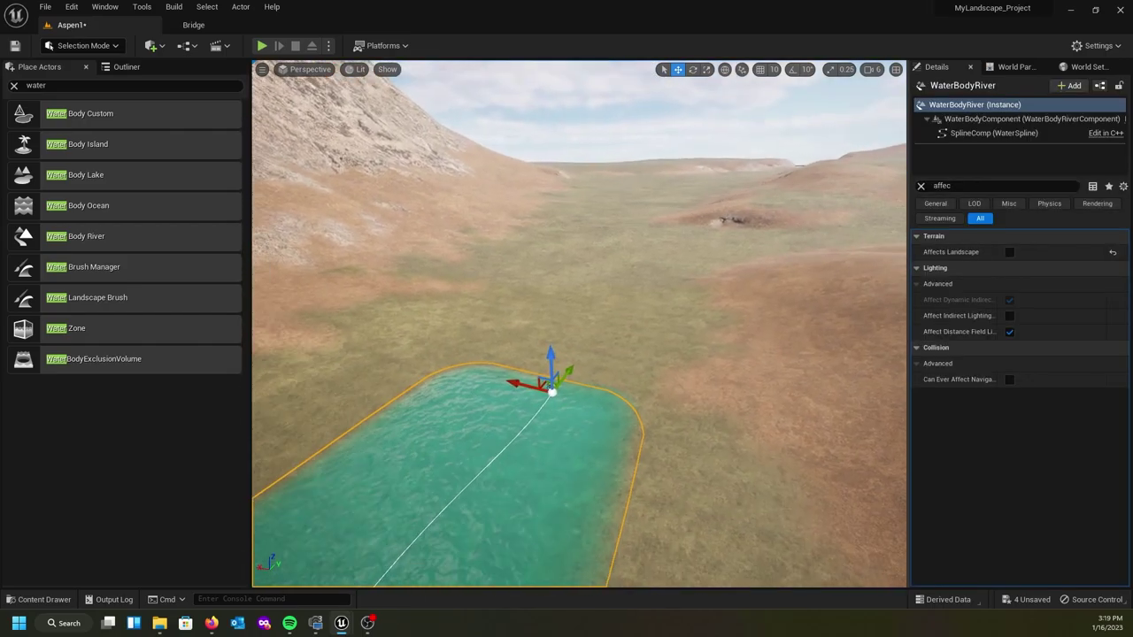
{"action": "left_click", "coordinate": [920, 187]}
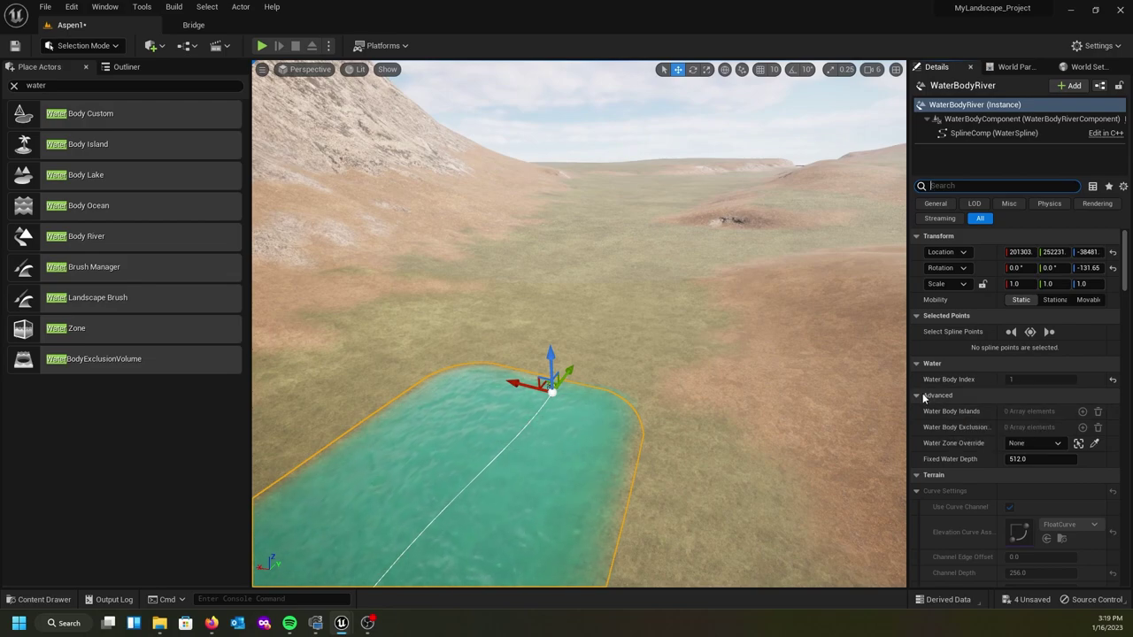
{"action": "scroll", "coordinate": [935, 406], "scroll_direction": "down", "scroll_amount": 3}
{"action": "scroll", "coordinate": [935, 408], "scroll_direction": "up", "scroll_amount": 3}
{"action": "right_click_drag", "start_coordinate": [660, 442], "coordinate": [461, 416]}
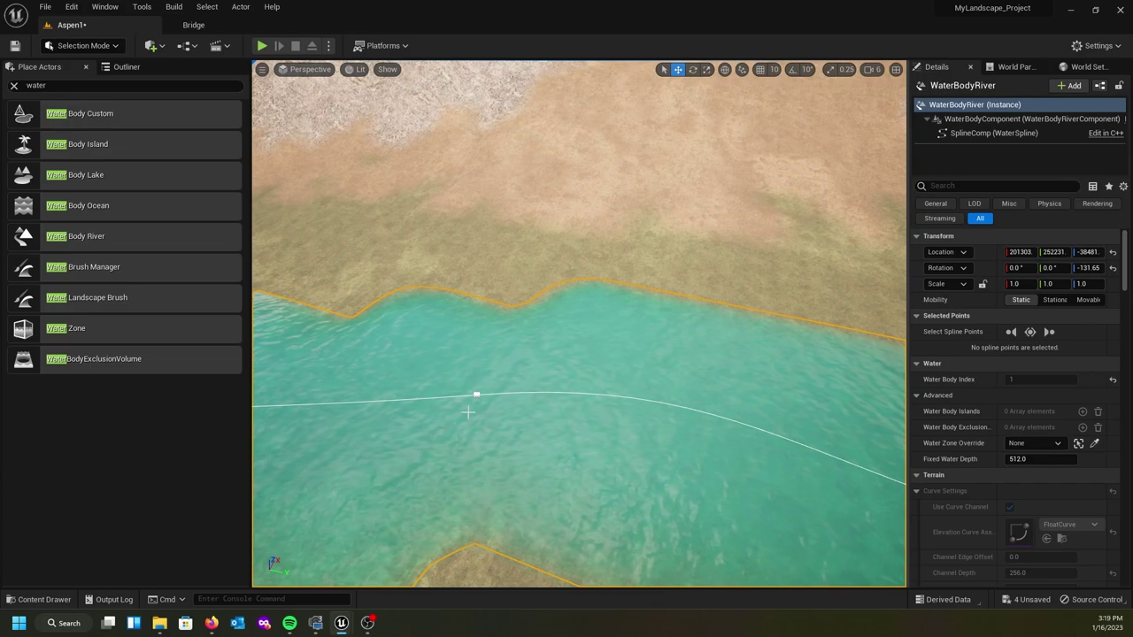
{"action": "left_click", "coordinate": [476, 394]}
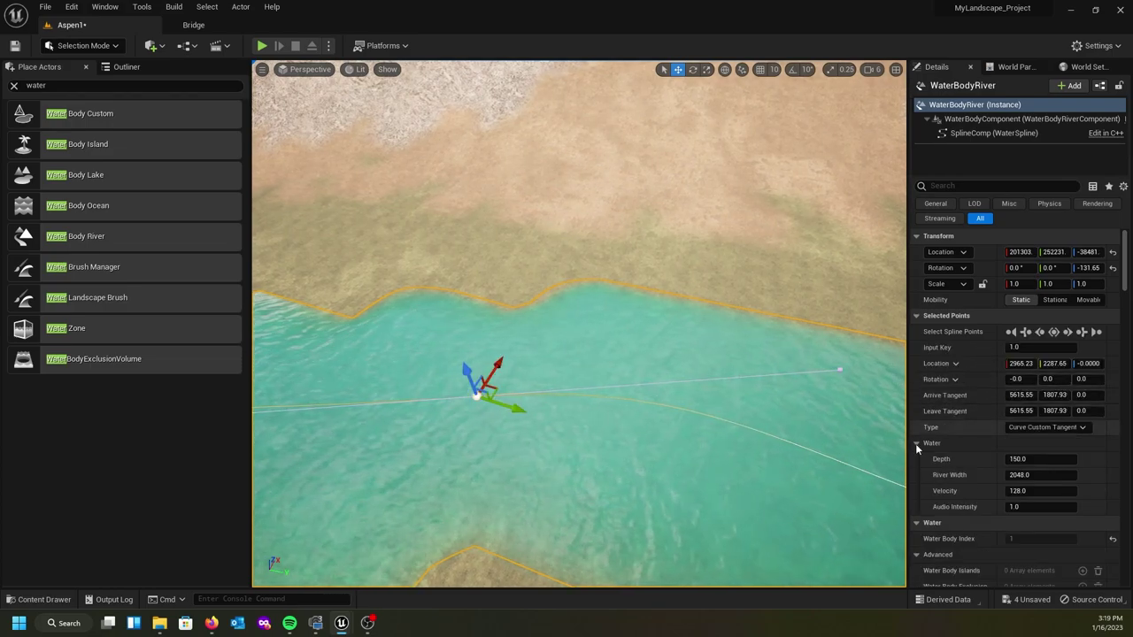
{"action": "scroll", "coordinate": [940, 420], "scroll_direction": "down", "scroll_amount": 2}
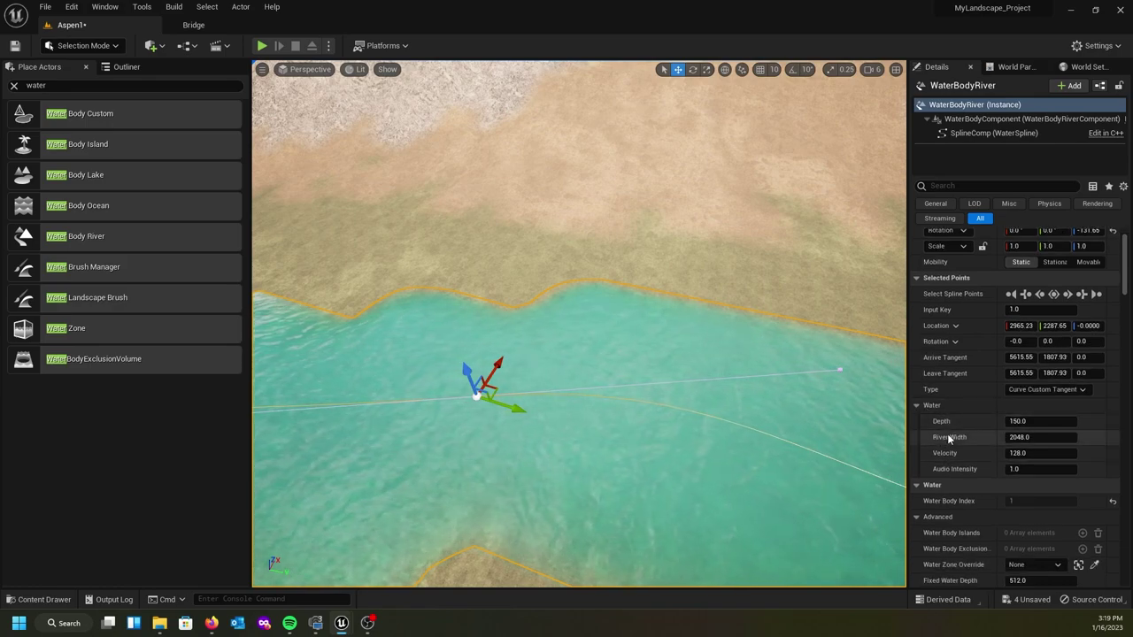
{"action": "scroll", "coordinate": [948, 437], "scroll_direction": "down", "scroll_amount": 2}
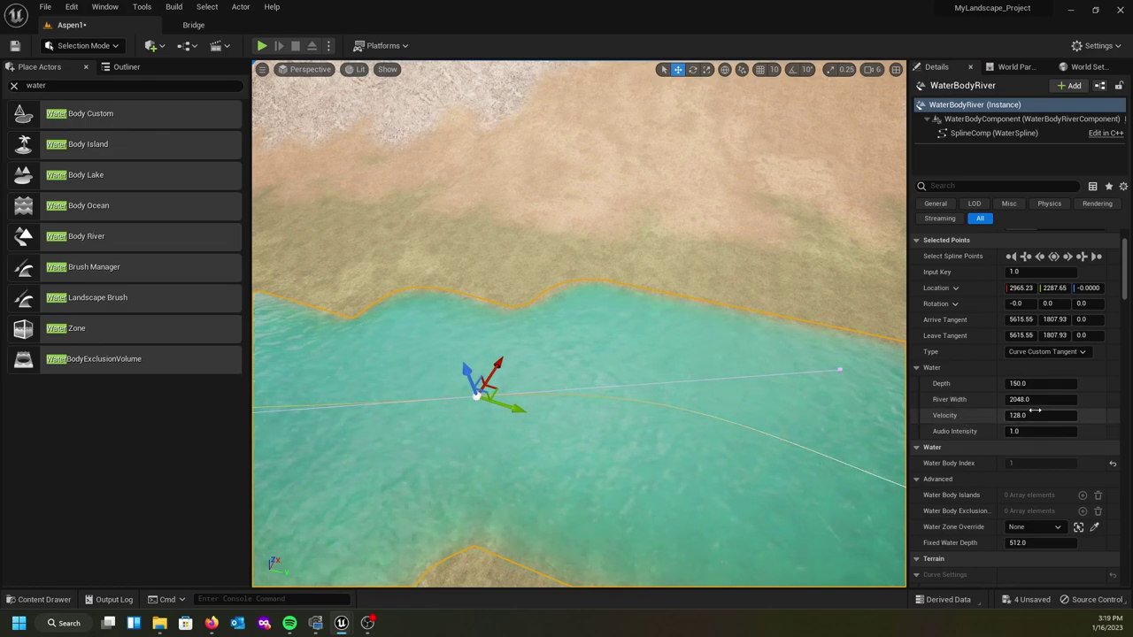
Set the River Width of the river's starting spline point to 20000
{"action": "right_click_drag", "start_coordinate": [726, 380], "coordinate": [517, 306]}
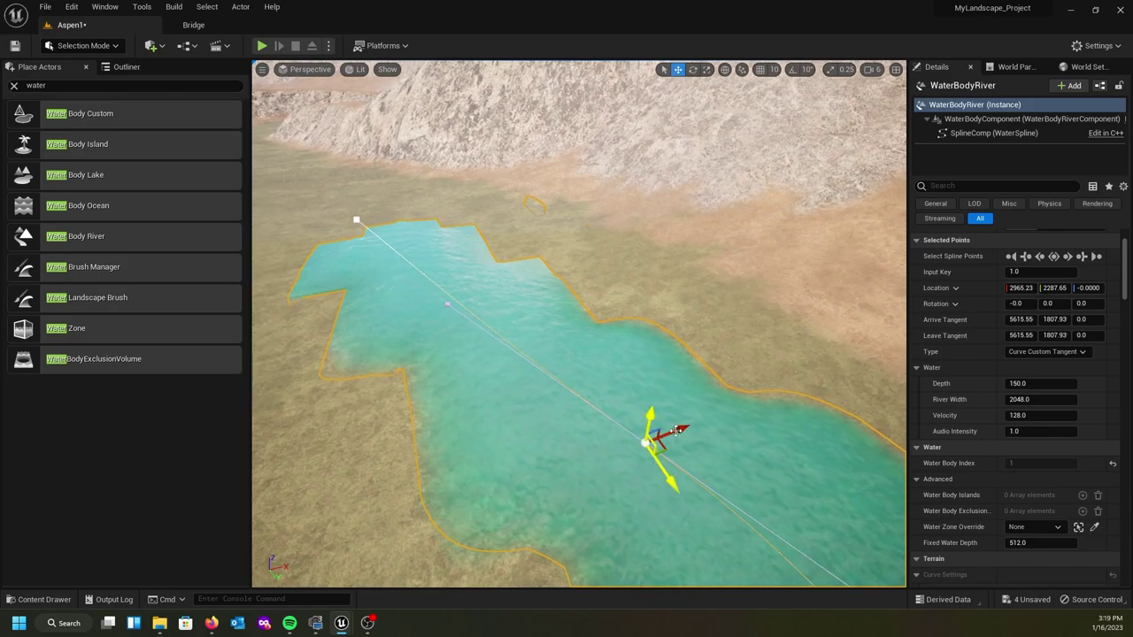
{"action": "right_click_drag", "start_coordinate": [680, 413], "coordinate": [696, 404]}
{"action": "right_click_drag", "start_coordinate": [671, 422], "coordinate": [869, 428]}
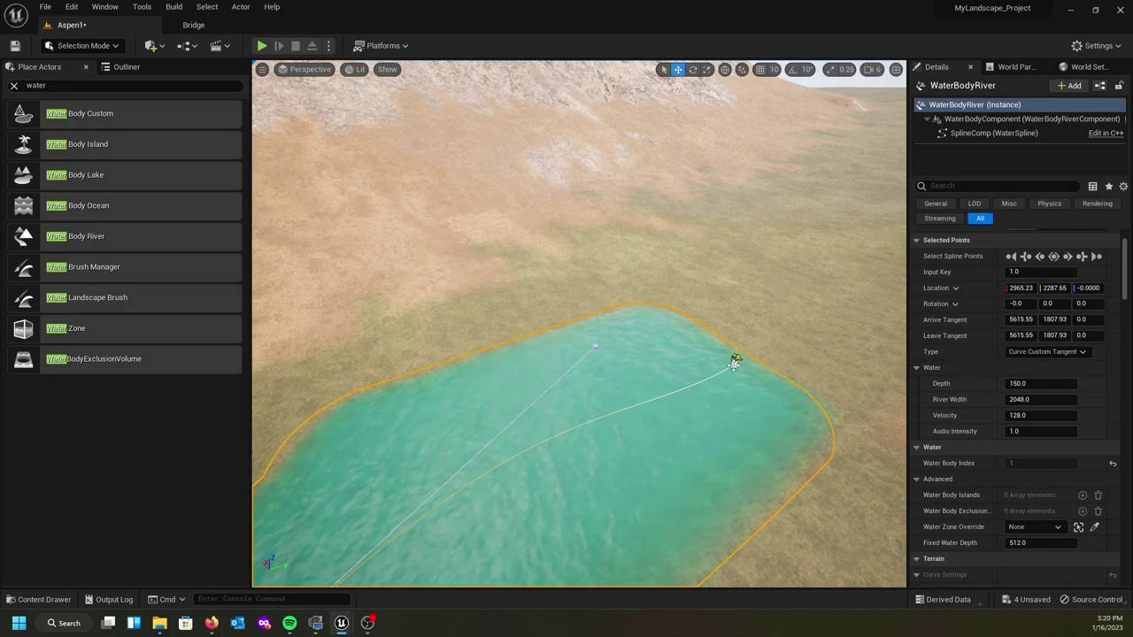
{"action": "left_click", "coordinate": [735, 361]}
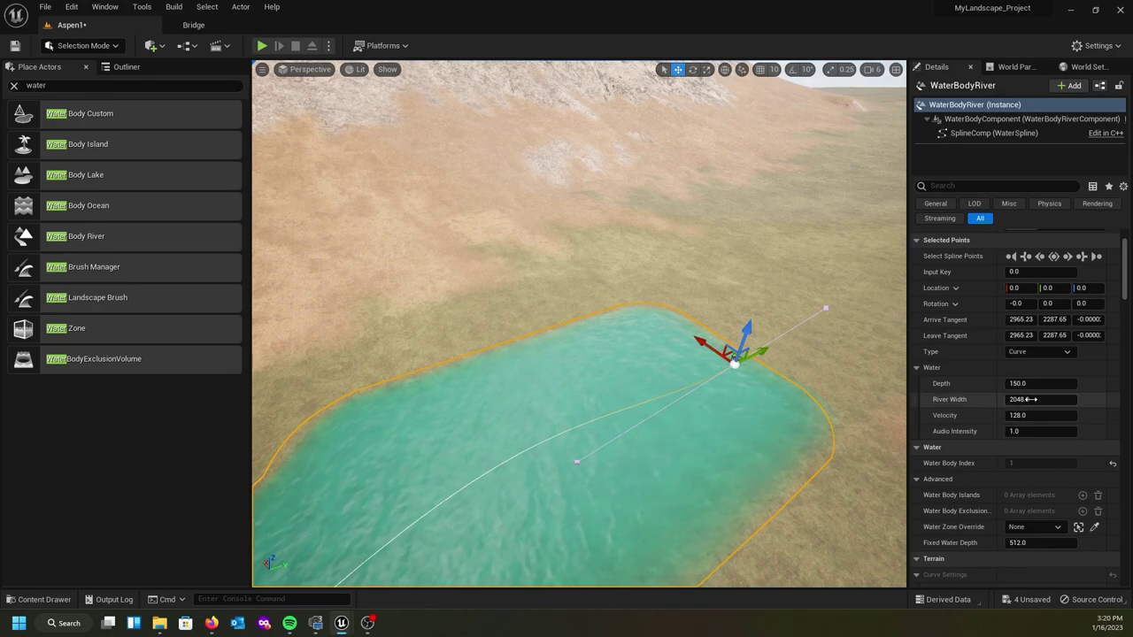
{"action": "right_click_drag", "start_coordinate": [586, 291], "coordinate": [624, 245]}
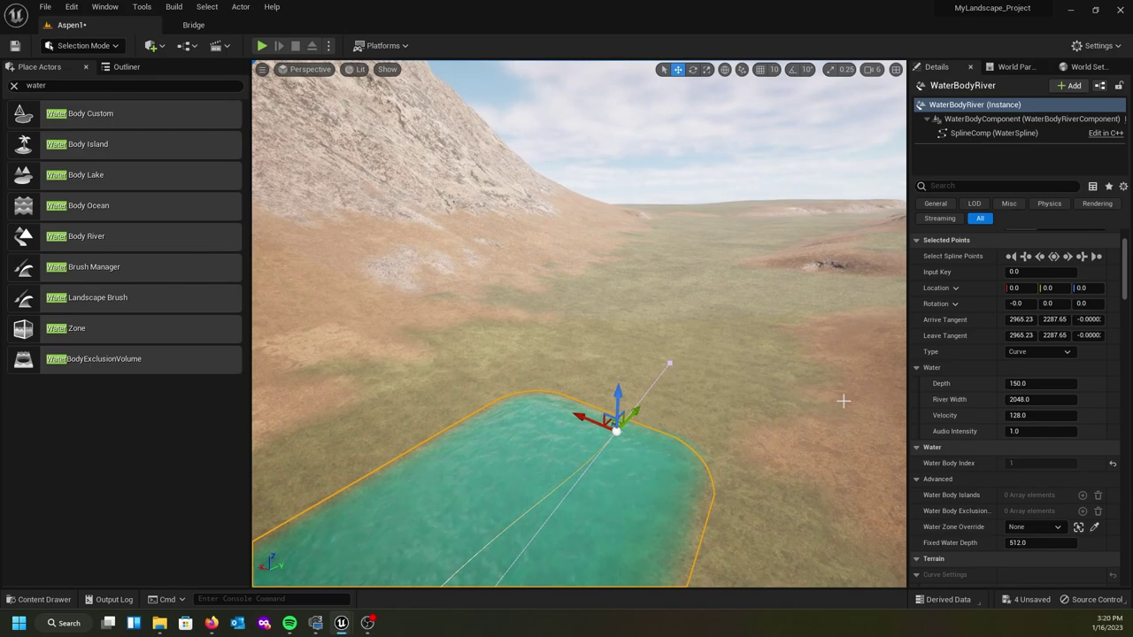
{"action": "left_click", "coordinate": [1027, 399]}
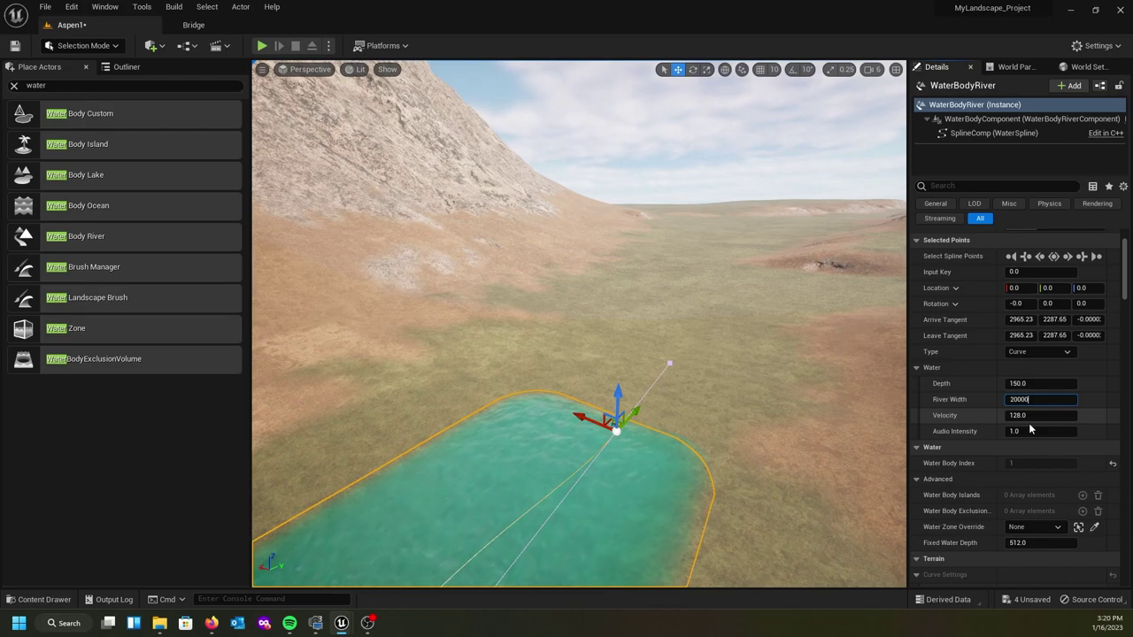
{"action": "key", "text": "Return"}
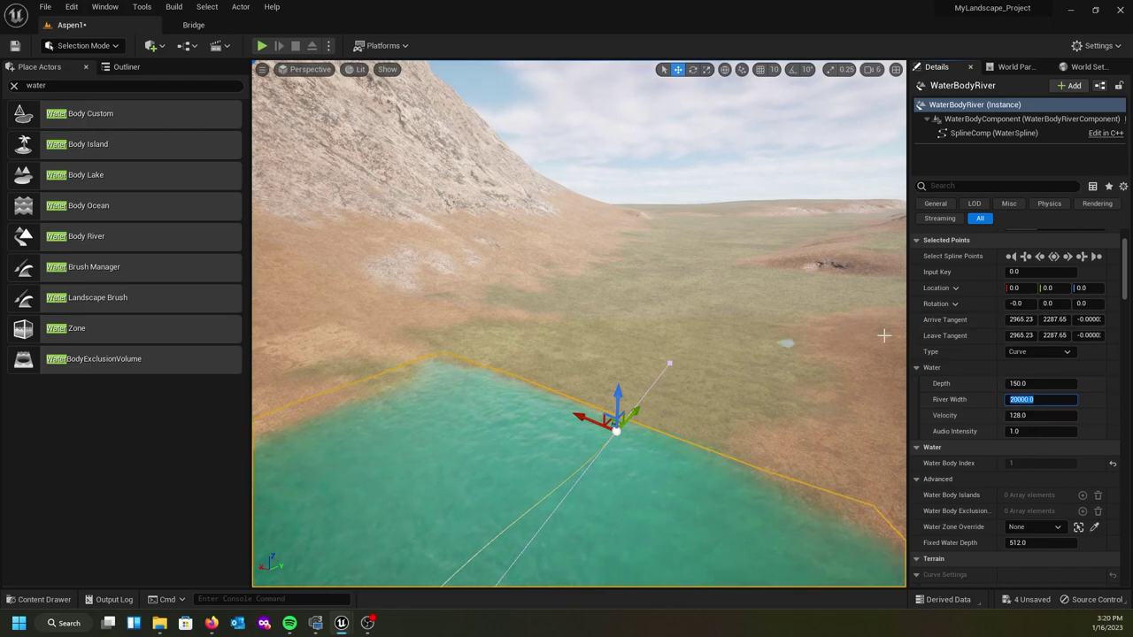
Set the River Width of the middle and far-end spline points to 20000 as well
{"action": "right_click_drag", "start_coordinate": [797, 298], "coordinate": [794, 322]}
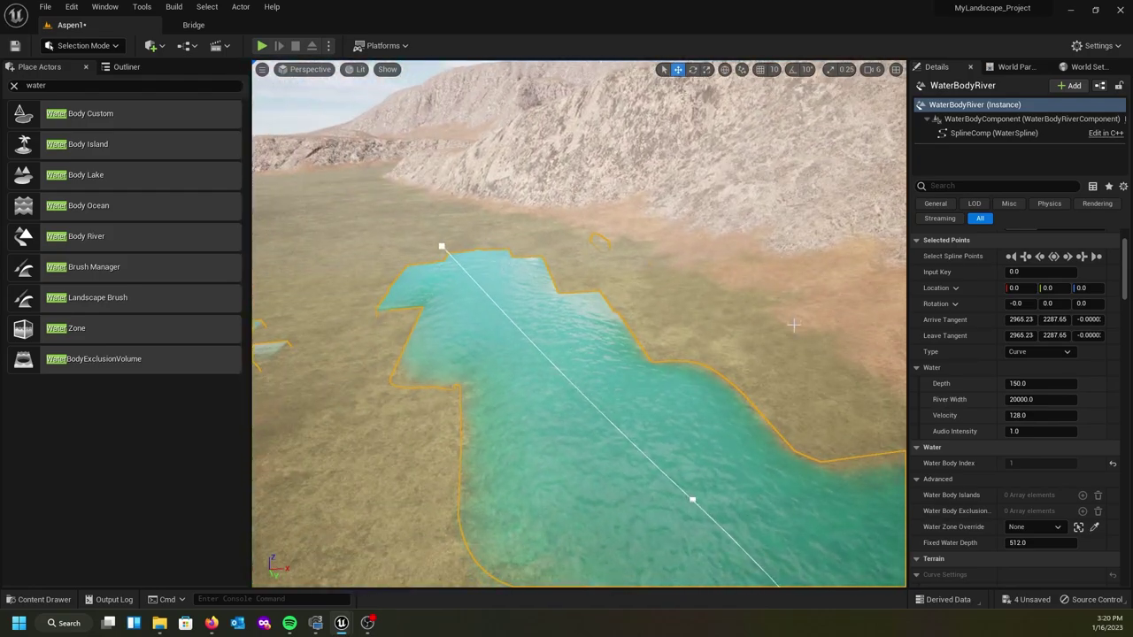
{"action": "left_click", "coordinate": [691, 503]}
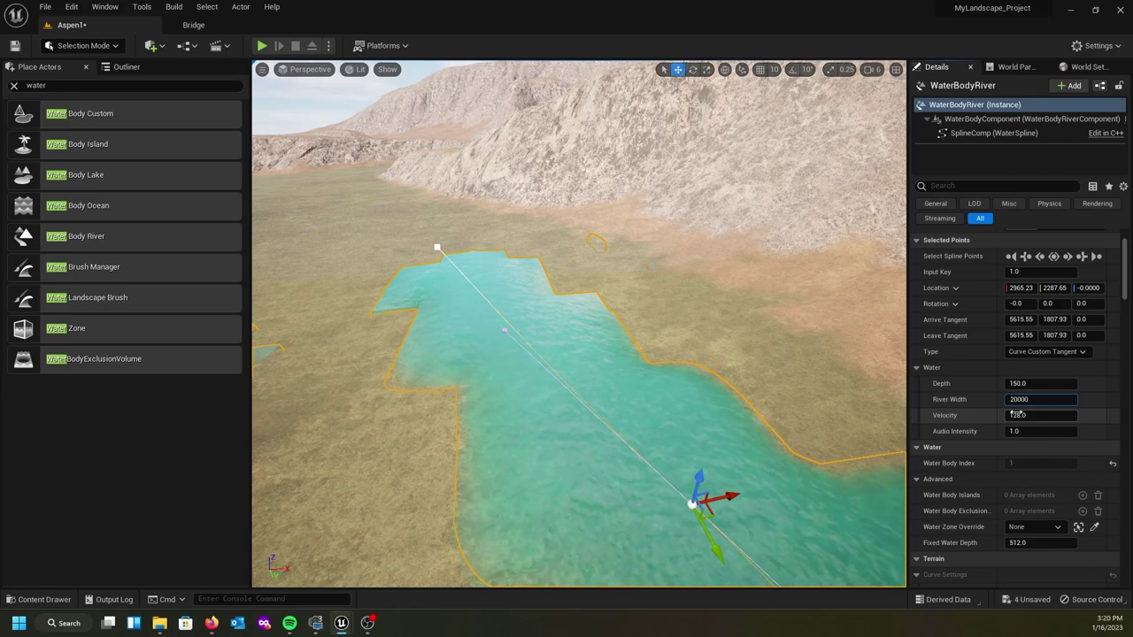
{"action": "key", "text": "Return"}
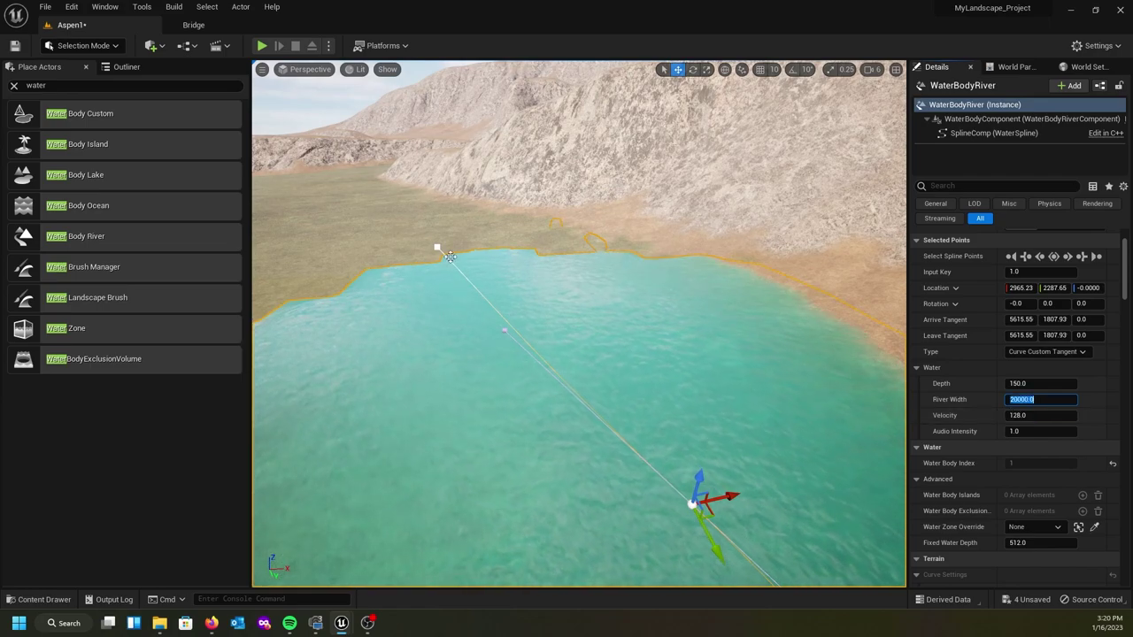
{"action": "left_click", "coordinate": [435, 245]}
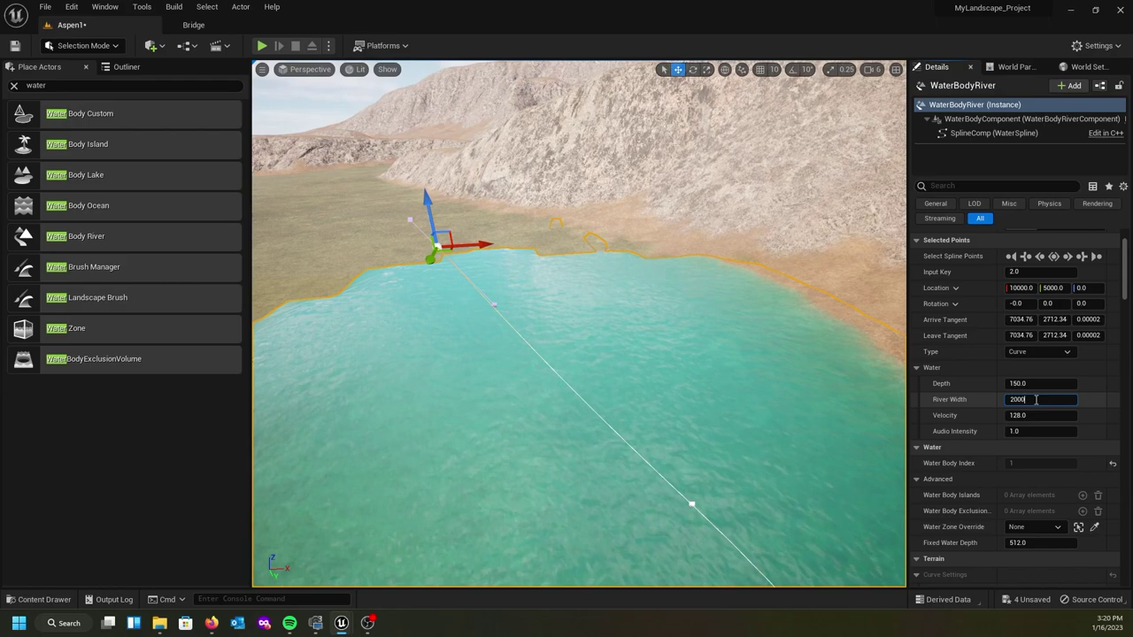
{"action": "key", "text": "Return"}
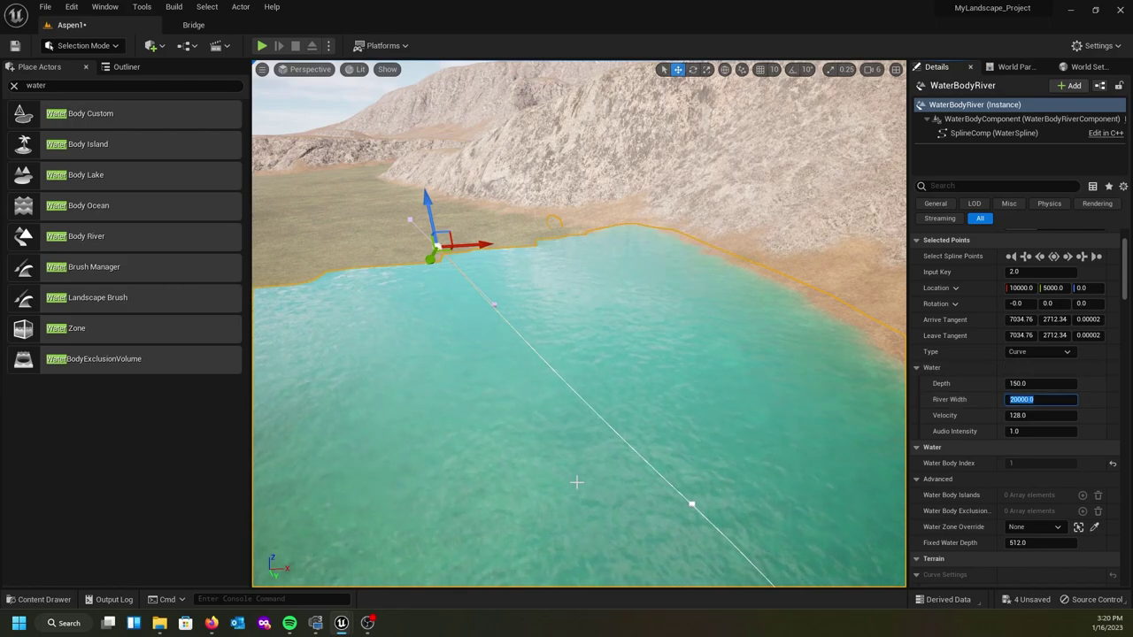
Add a spline point in the river's last segment and move the end point up the valley to about X 22972, Y 6085
{"action": "right_click_drag", "start_coordinate": [413, 252], "coordinate": [306, 206]}
{"action": "right_click_drag", "start_coordinate": [501, 312], "coordinate": [549, 354]}
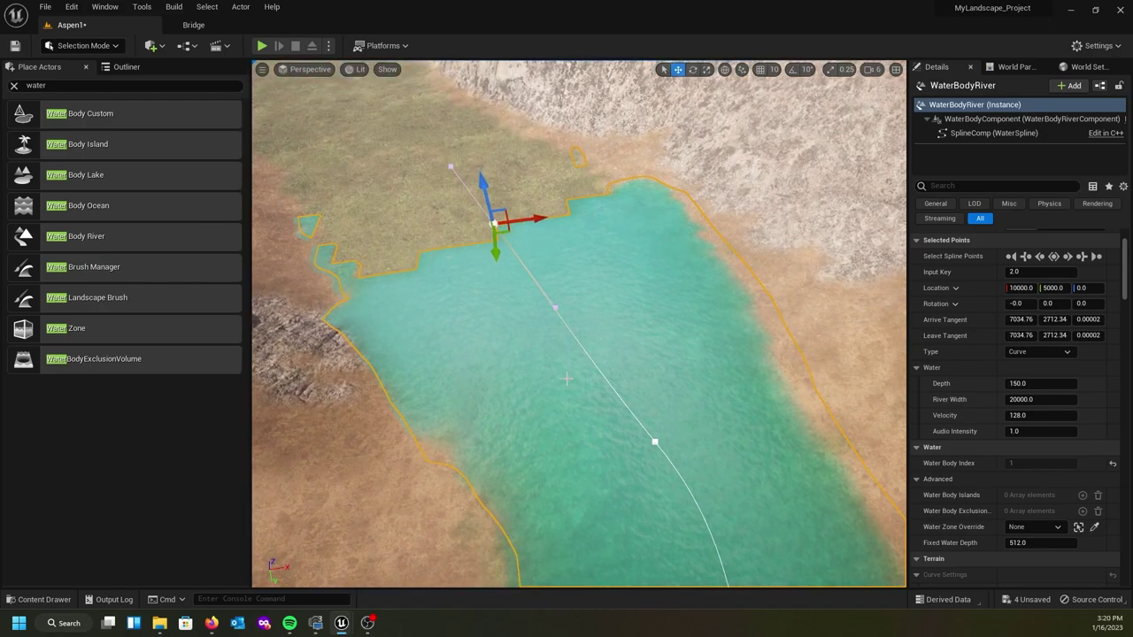
{"action": "right_click", "coordinate": [575, 336]}
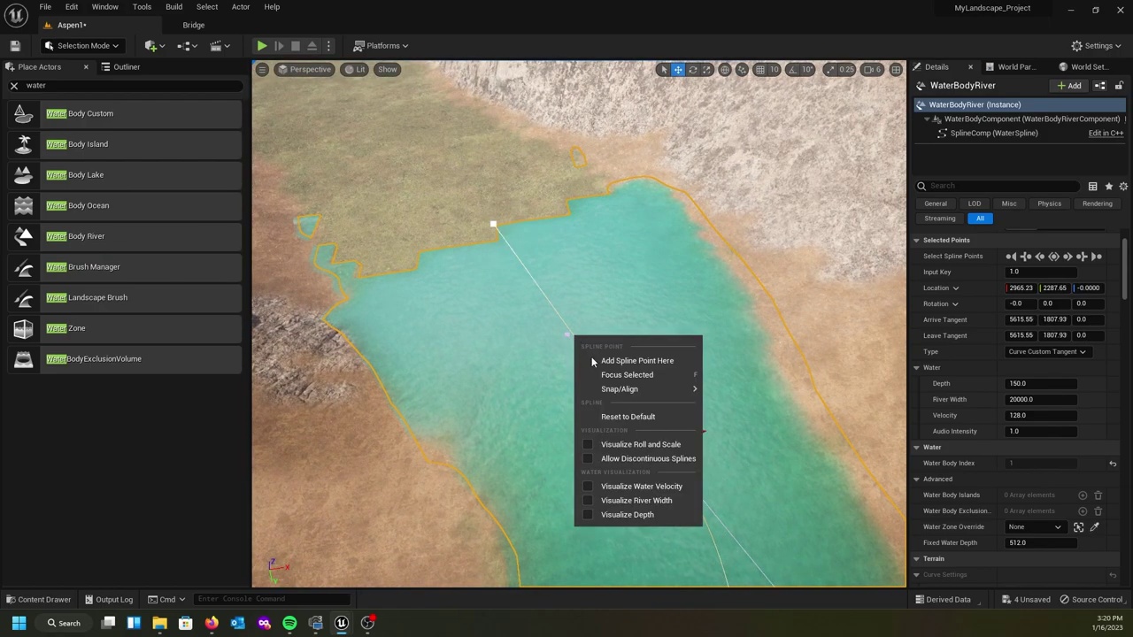
{"action": "left_click", "coordinate": [606, 368]}
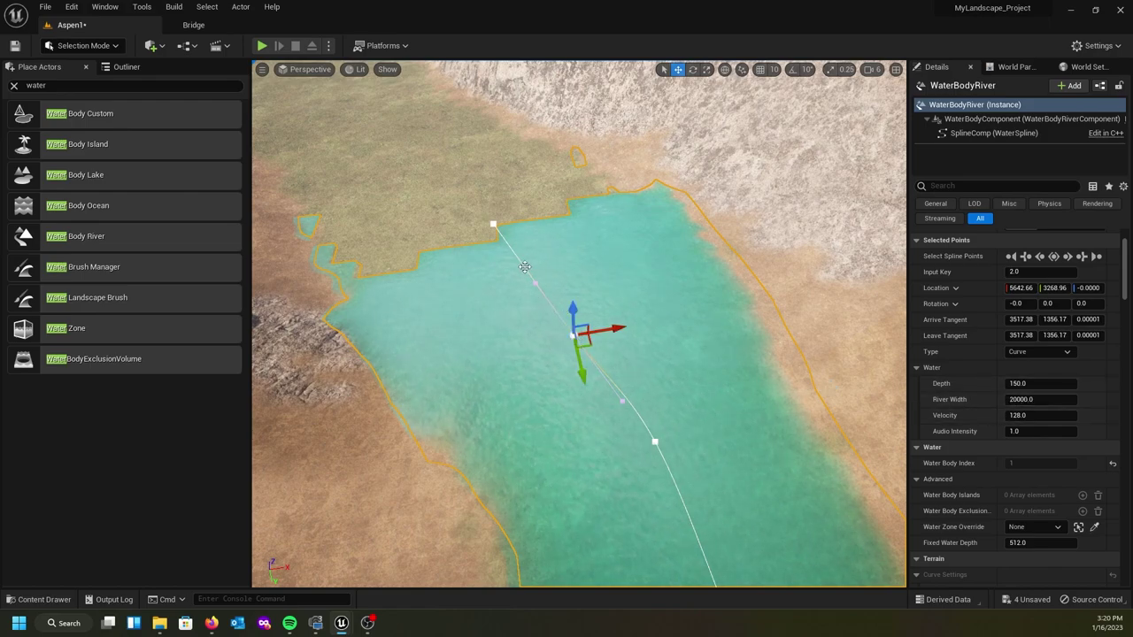
{"action": "left_click", "coordinate": [491, 223]}
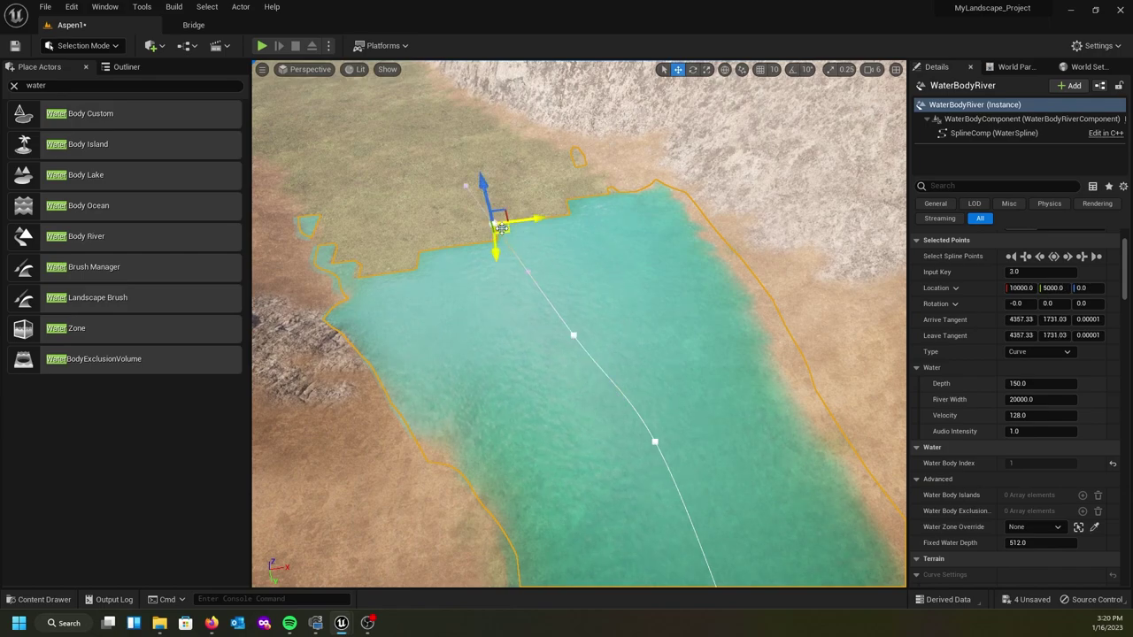
{"action": "left_click_drag", "start_coordinate": [502, 229], "coordinate": [306, 100]}
Add another spline point before the river's end and extend the end point to about X 35635, Y 8184
{"action": "right_click_drag", "start_coordinate": [408, 164], "coordinate": [345, 126]}
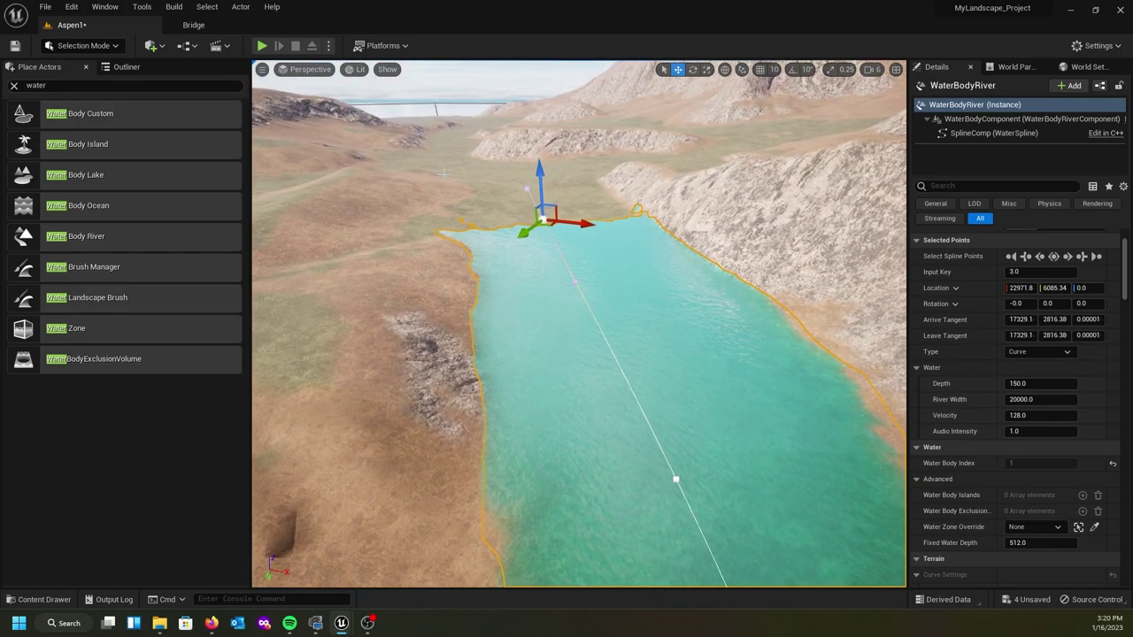
{"action": "right_click", "coordinate": [586, 298]}
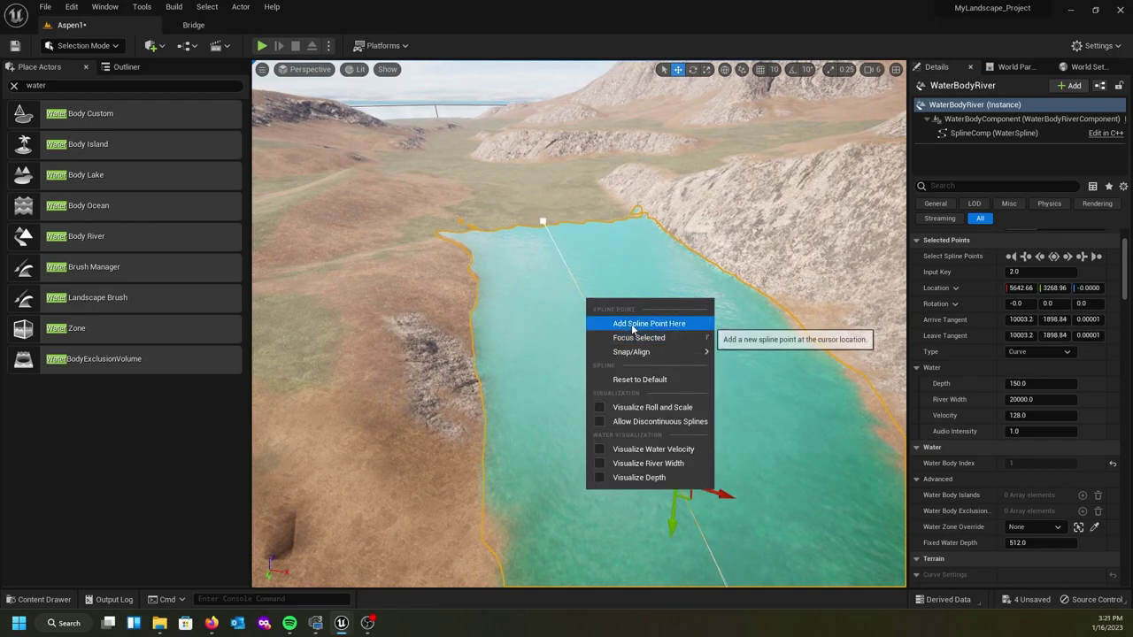
{"action": "left_click", "coordinate": [620, 321]}
{"action": "left_click", "coordinate": [543, 223]}
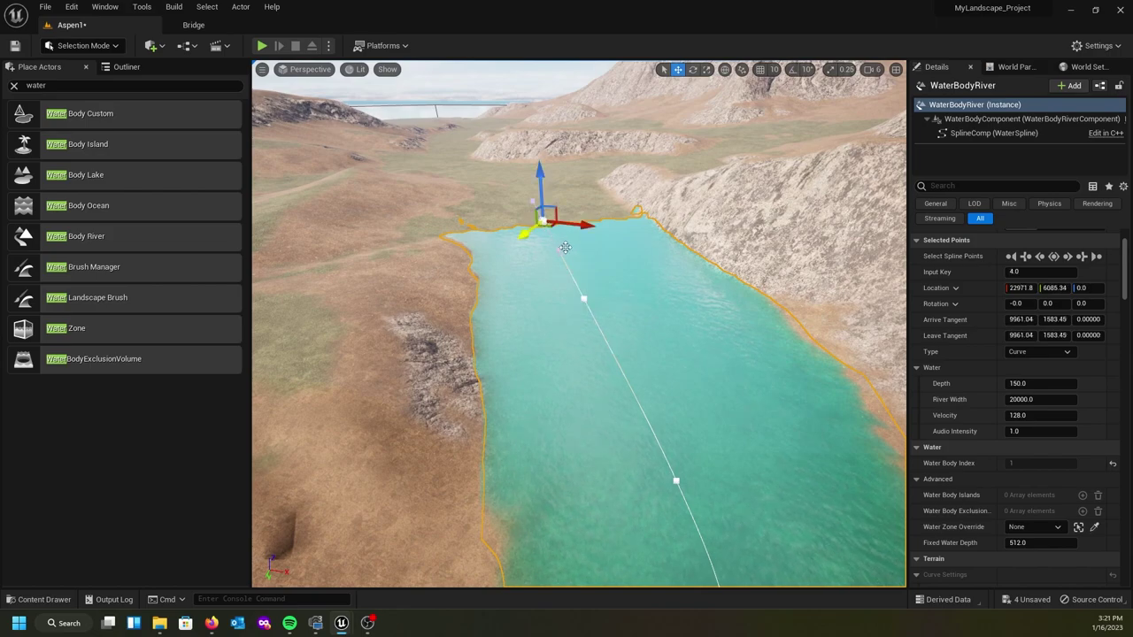
{"action": "left_click_drag", "start_coordinate": [553, 225], "coordinate": [535, 184]}
{"action": "left_click_drag", "start_coordinate": [627, 187], "coordinate": [560, 184]}
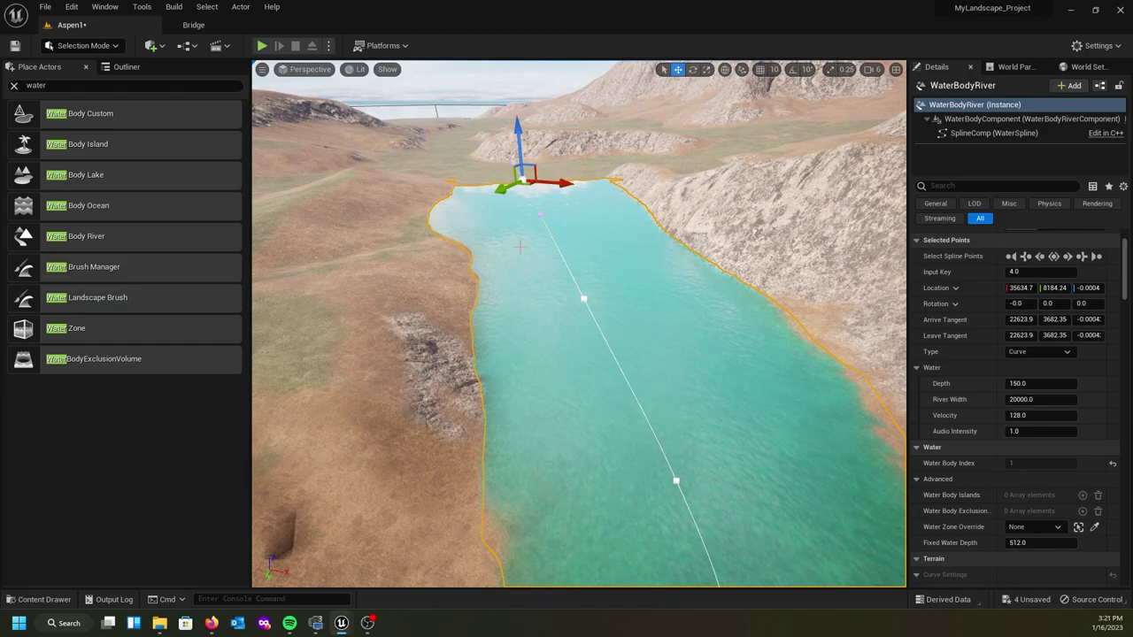
Insert a spline point just before the river's end and extend the end point around the hill to about X 57992, Y 1126
{"action": "mouse_move", "coordinate": [555, 298]}
{"action": "right_mouse_down"}
{"action": "mouse_move", "coordinate": [532, 214]}
{"action": "mouse_move", "coordinate": [536, 258]}
{"action": "mouse_move", "coordinate": [575, 310]}
{"action": "mouse_move", "coordinate": [556, 311]}
{"action": "right_mouse_up"}
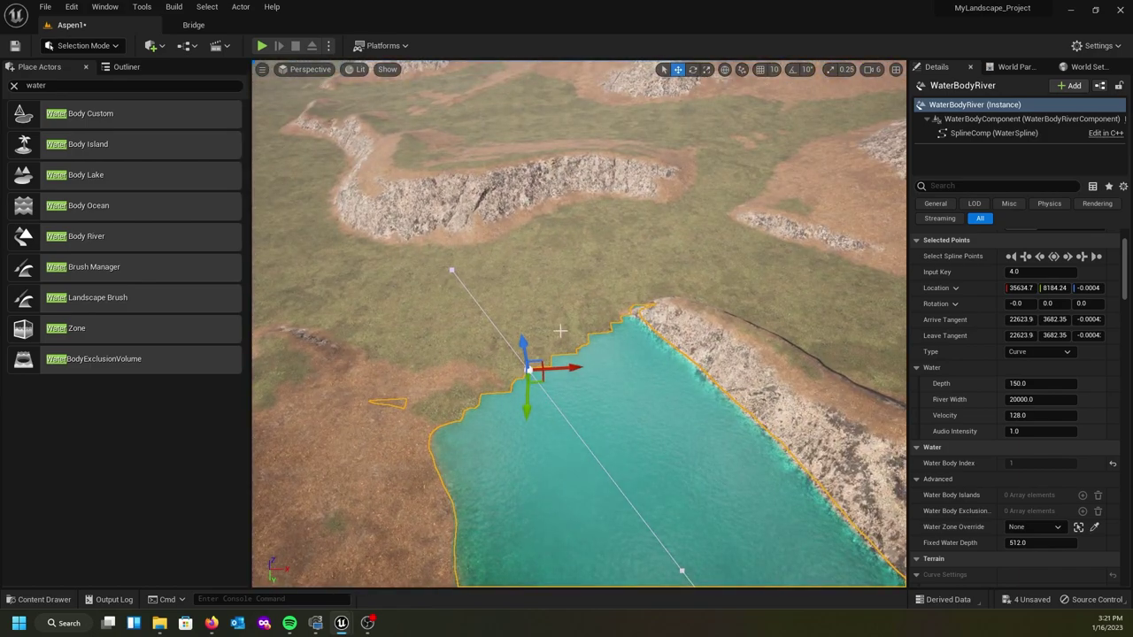
{"action": "right_click", "coordinate": [564, 414]}
{"action": "left_click", "coordinate": [591, 439]}
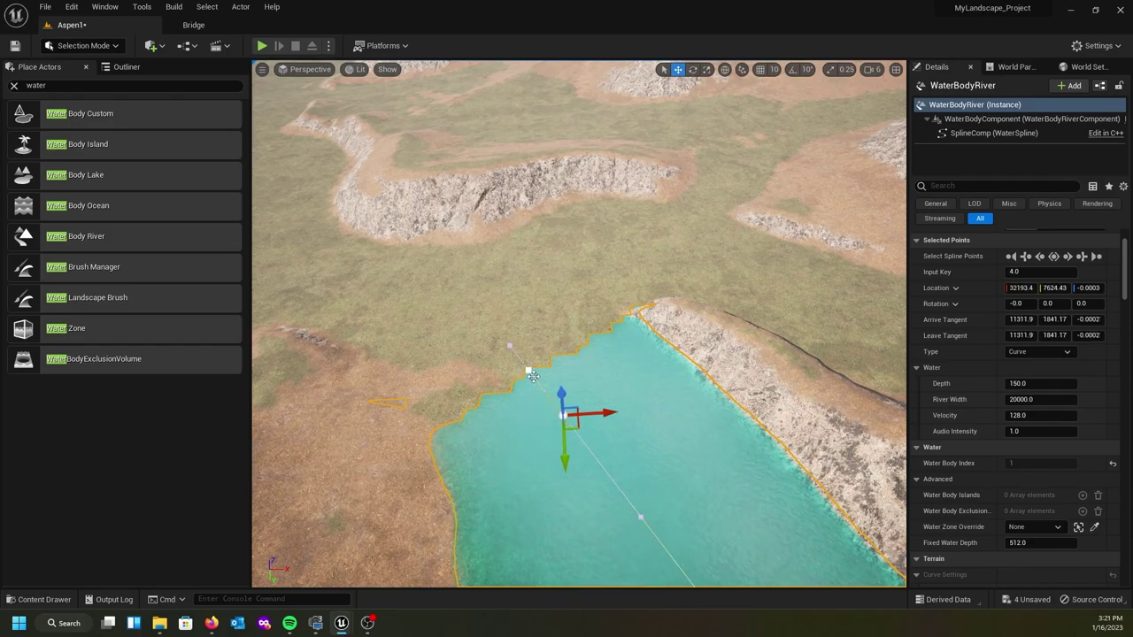
{"action": "left_click", "coordinate": [527, 370]}
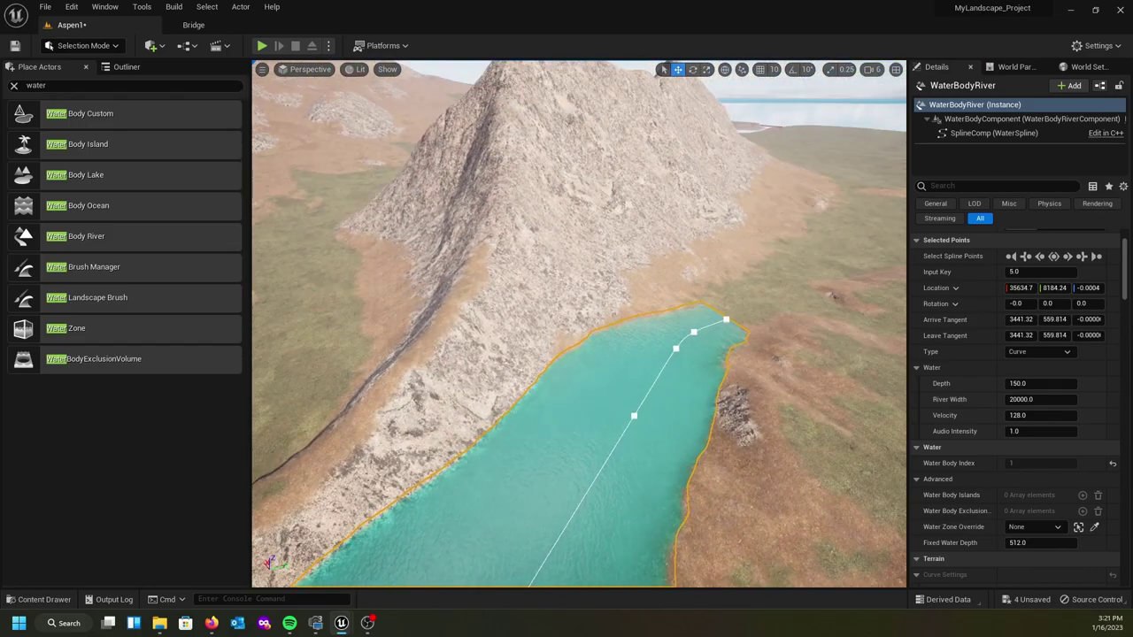
{"action": "right_click_drag", "start_coordinate": [580, 336], "coordinate": [673, 275]}
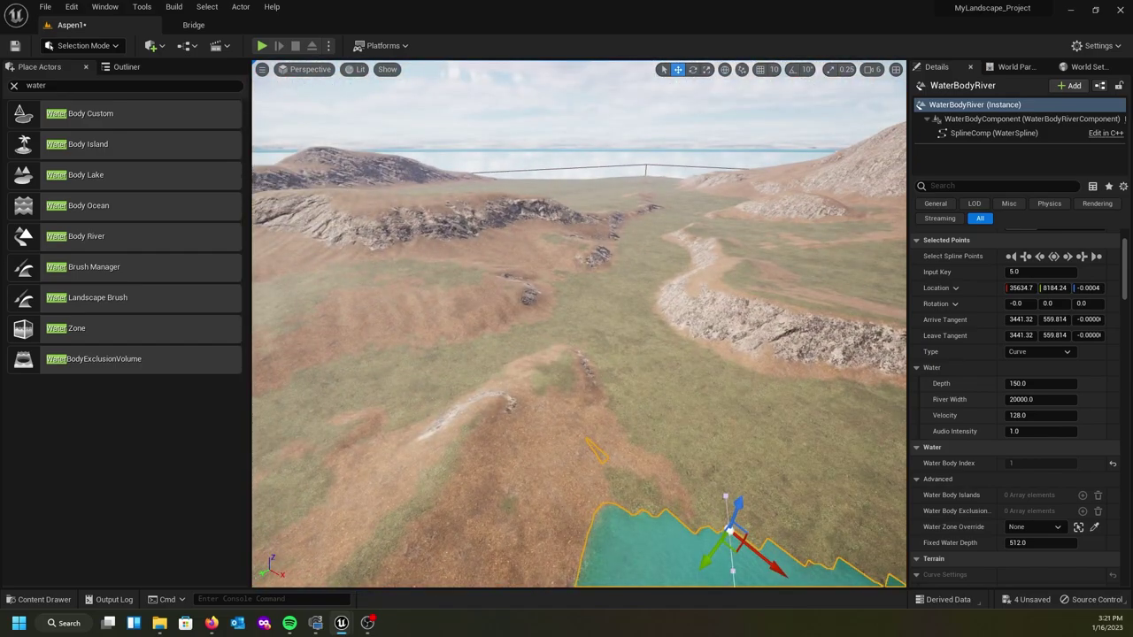
{"action": "right_click_drag", "start_coordinate": [667, 462], "coordinate": [739, 549]}
{"action": "left_click_drag", "start_coordinate": [634, 392], "coordinate": [475, 226]}
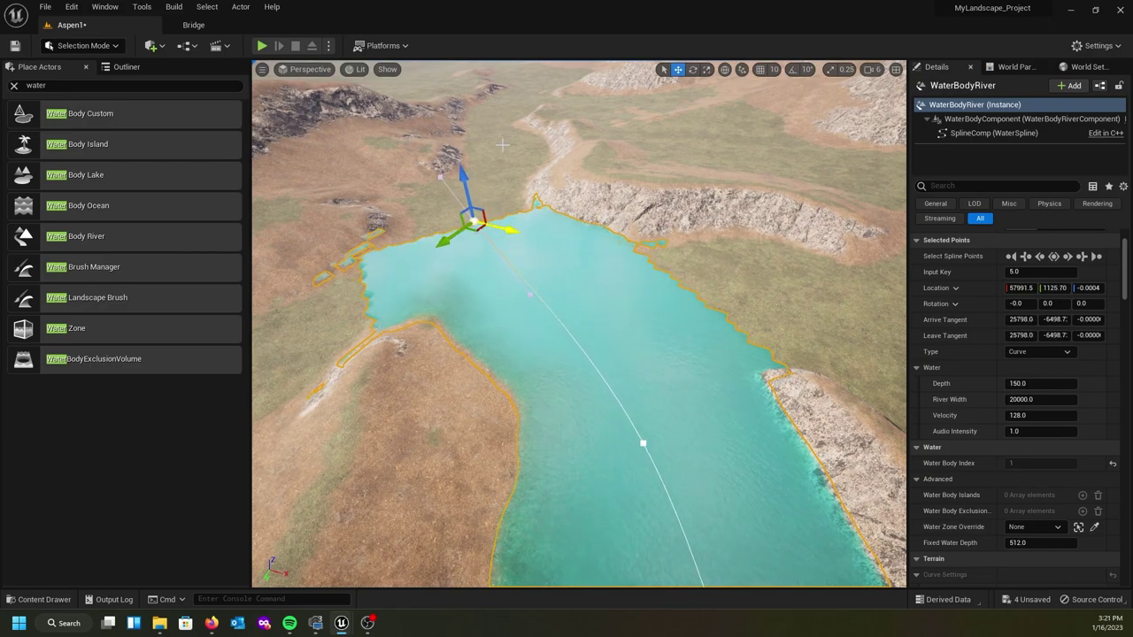
Play the level at the river's extended end, run the character beneath the water toward its edge, and end the play session
{"action": "right_click_drag", "start_coordinate": [552, 395], "coordinate": [539, 319]}
{"action": "right_click_drag", "start_coordinate": [605, 332], "coordinate": [714, 390]}
{"action": "right_click_drag", "start_coordinate": [583, 354], "coordinate": [584, 345]}
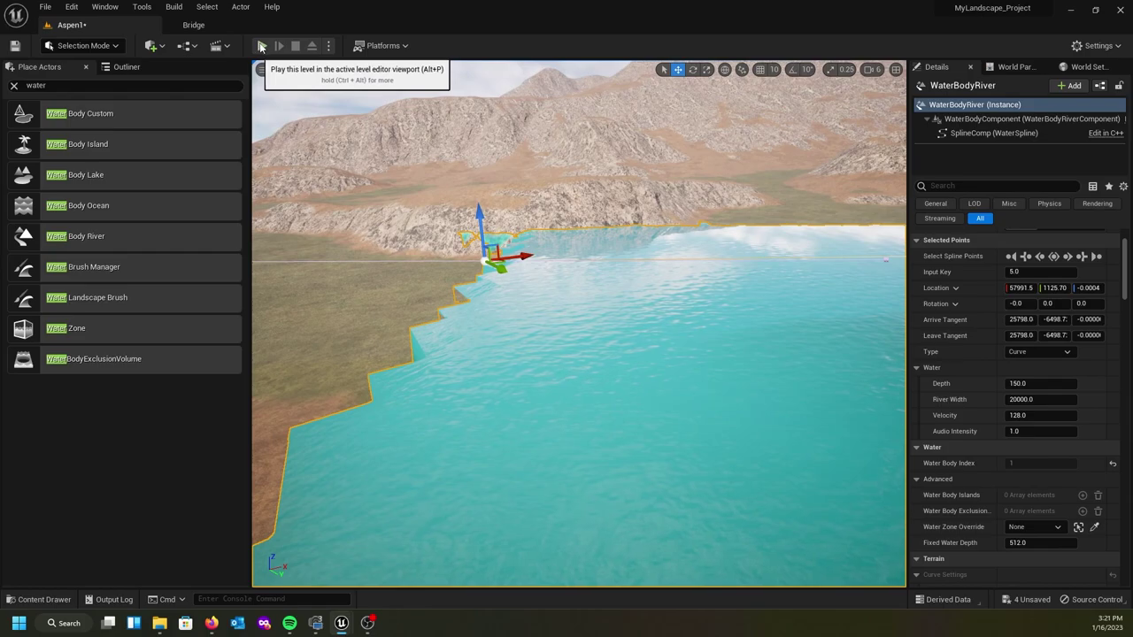
{"action": "key", "text": "alt+p"}
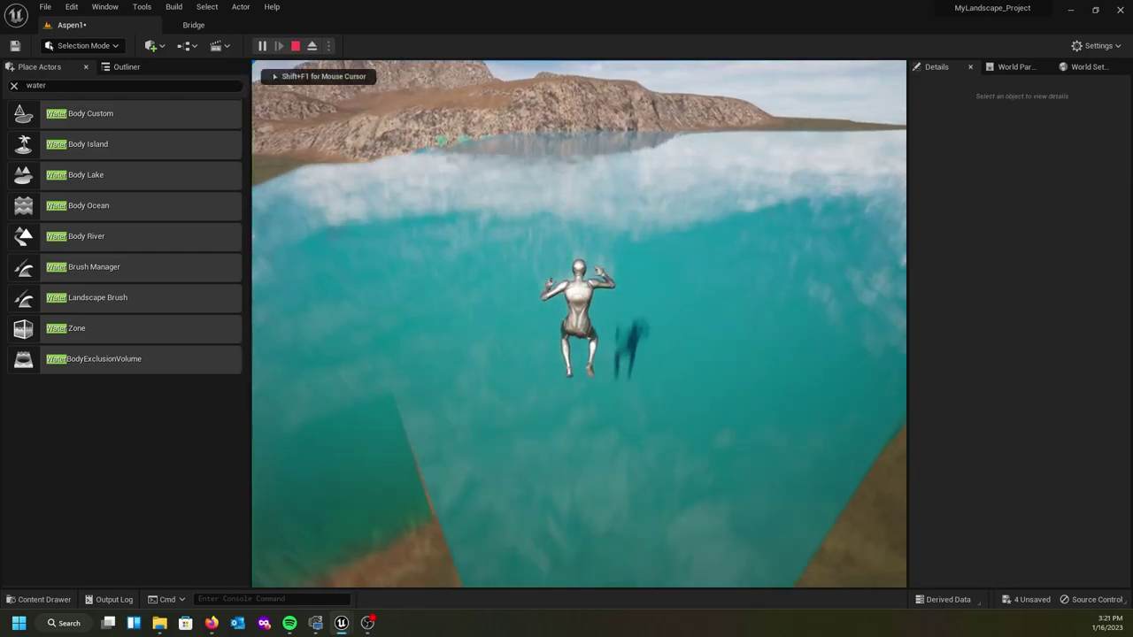
{"action": "key", "text": "w"}
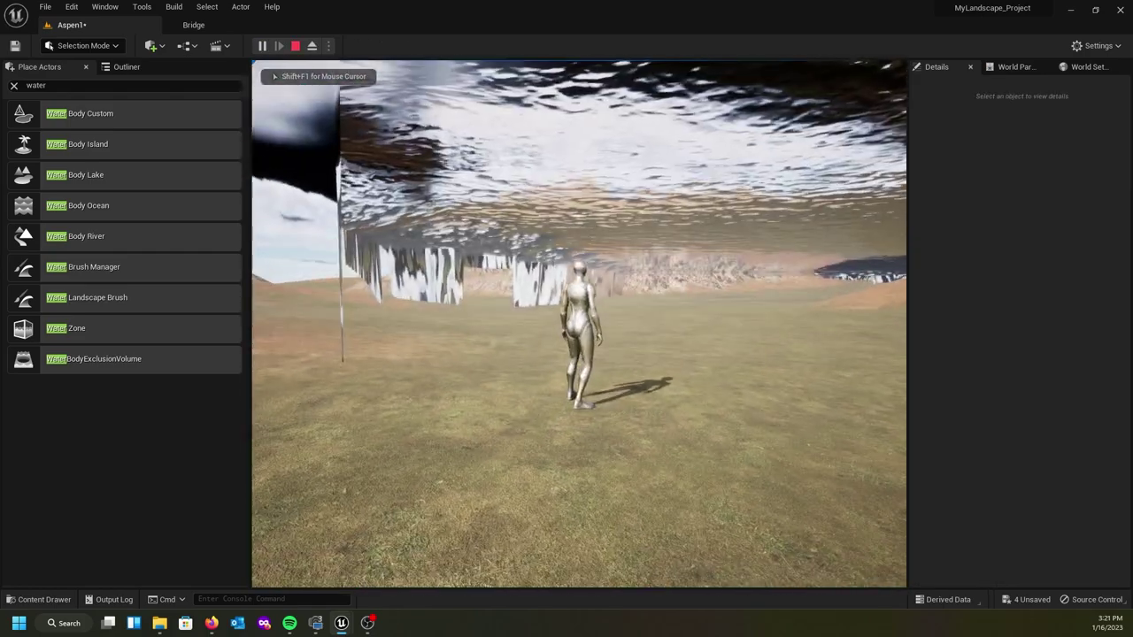
{"action": "key", "text": "w"}
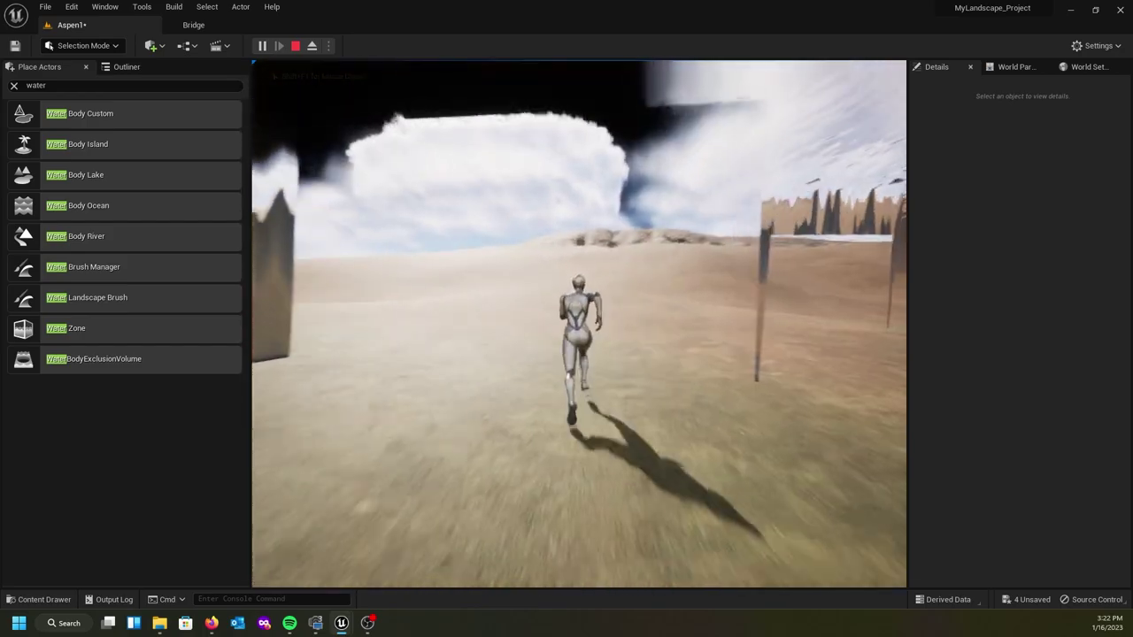
{"action": "key", "text": "w"}
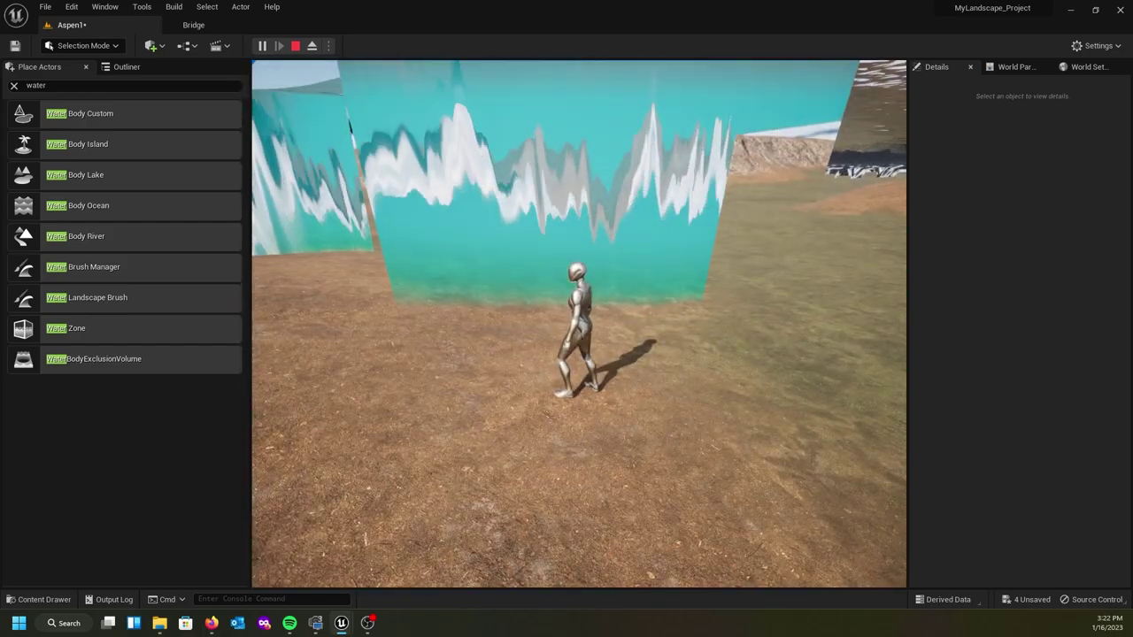
{"action": "key", "text": "w"}
{"action": "key", "text": "Escape"}
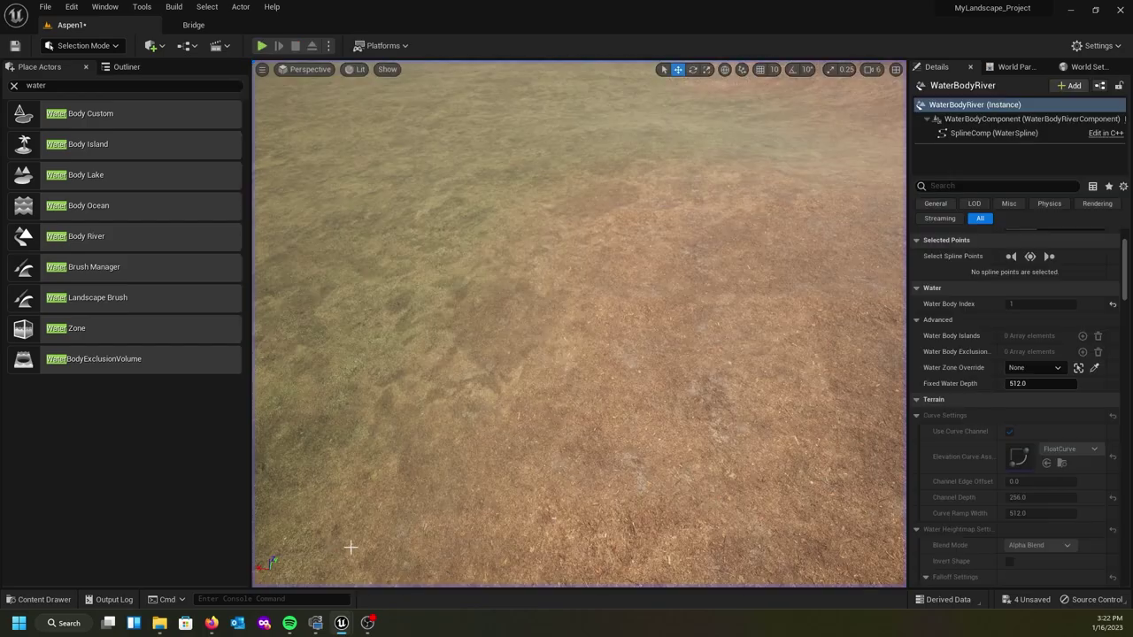
Lower the river's end spline point to about Z -604 and the preceding point to about Z -409
{"action": "right_click_drag", "start_coordinate": [554, 348], "coordinate": [553, 265]}
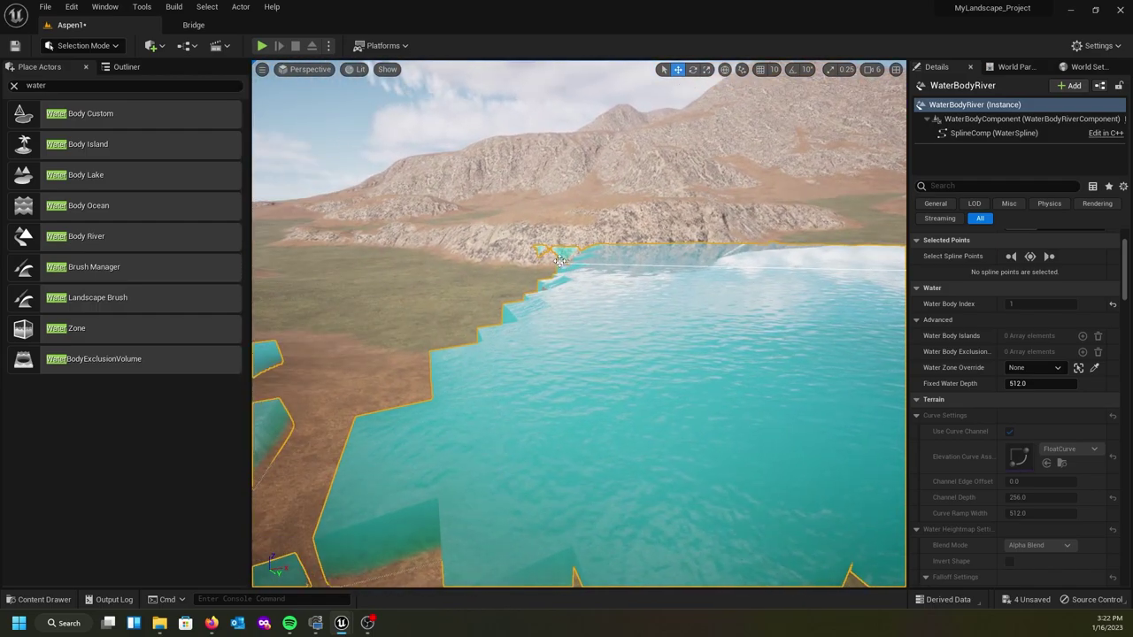
{"action": "left_click", "coordinate": [559, 259]}
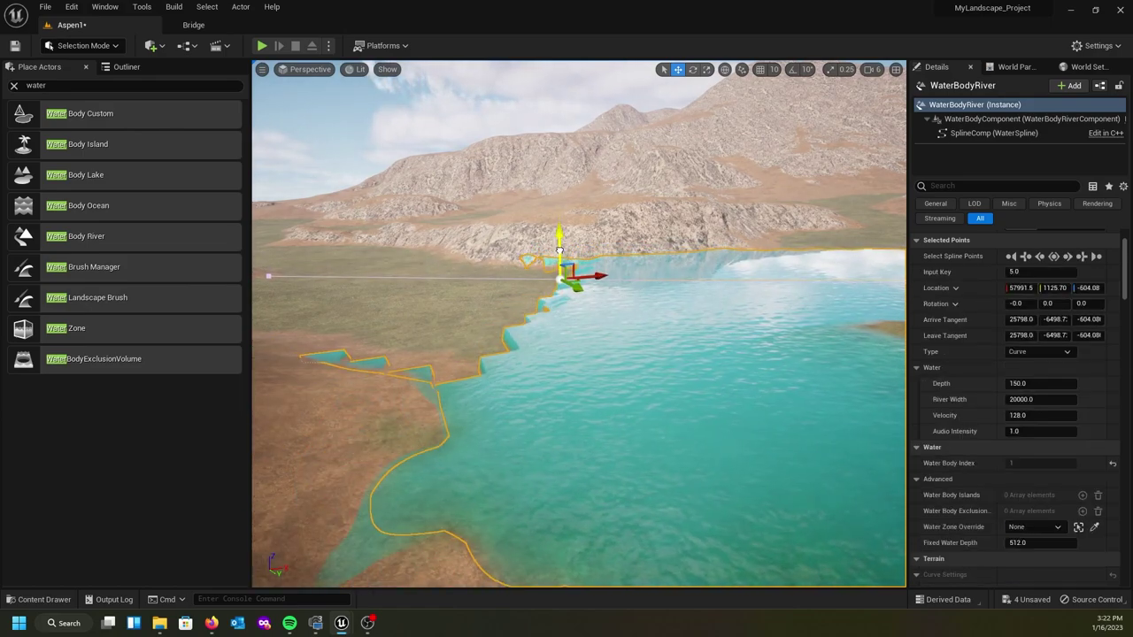
{"action": "right_click_drag", "start_coordinate": [561, 315], "coordinate": [730, 307]}
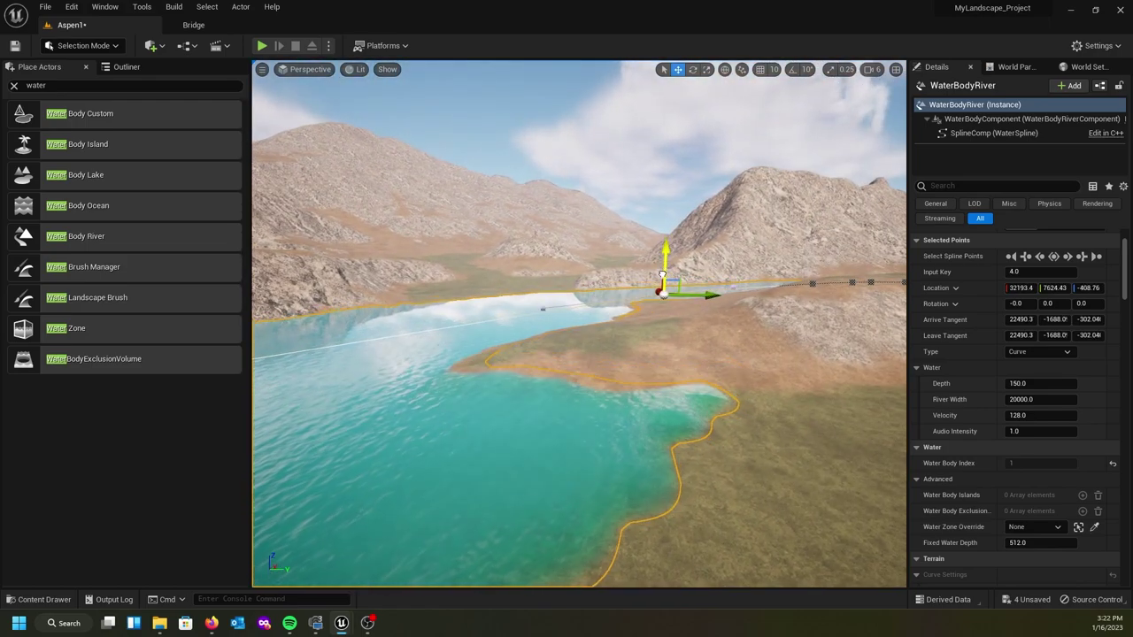
Inspect the lowered river from below the surface, play the level there with the character, and end the play session
{"action": "right_click_drag", "start_coordinate": [663, 276], "coordinate": [389, 306]}
{"action": "right_click_drag", "start_coordinate": [593, 301], "coordinate": [752, 303]}
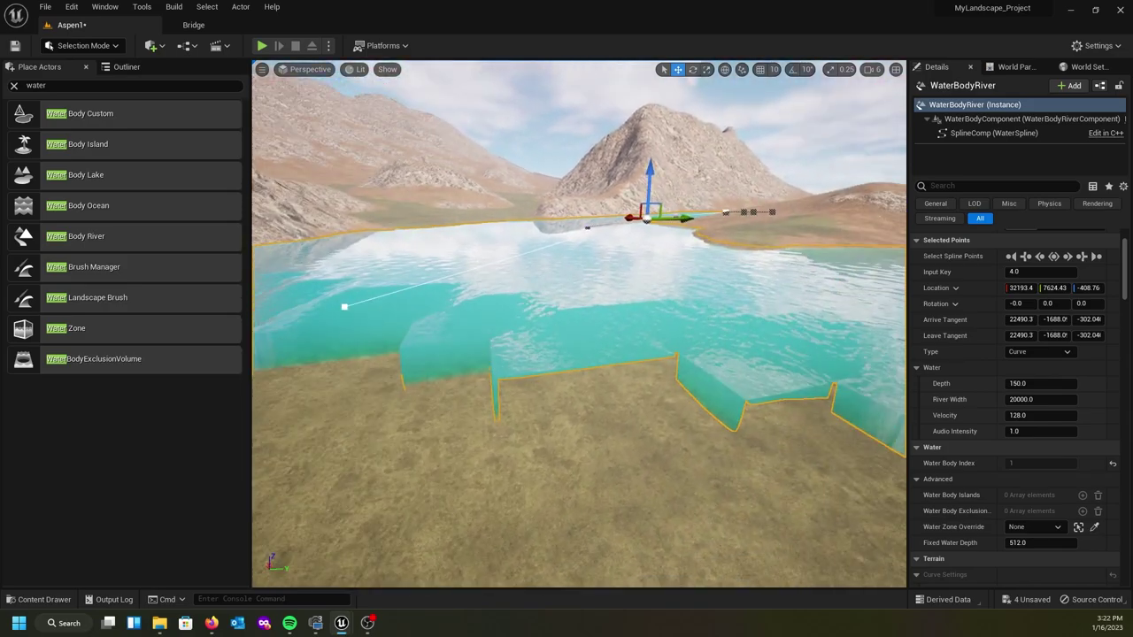
{"action": "right_click_drag", "start_coordinate": [629, 307], "coordinate": [332, 316]}
{"action": "key", "text": "q"}
{"action": "key", "text": "e"}
{"action": "right_click_drag", "start_coordinate": [604, 206], "coordinate": [604, 205]}
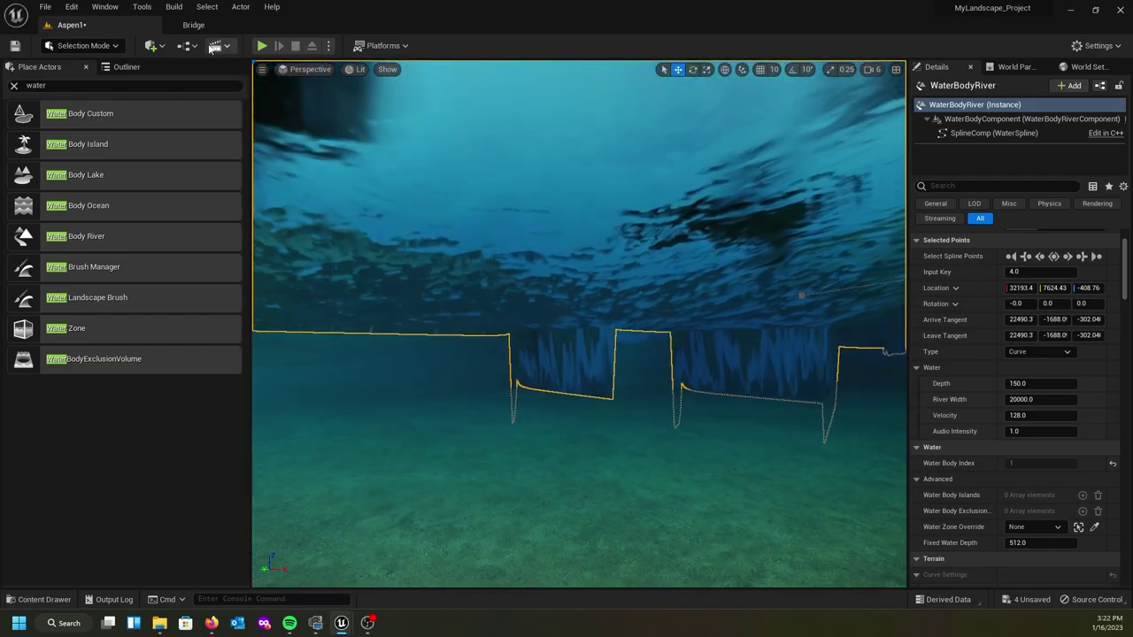
{"action": "left_click", "coordinate": [264, 46]}
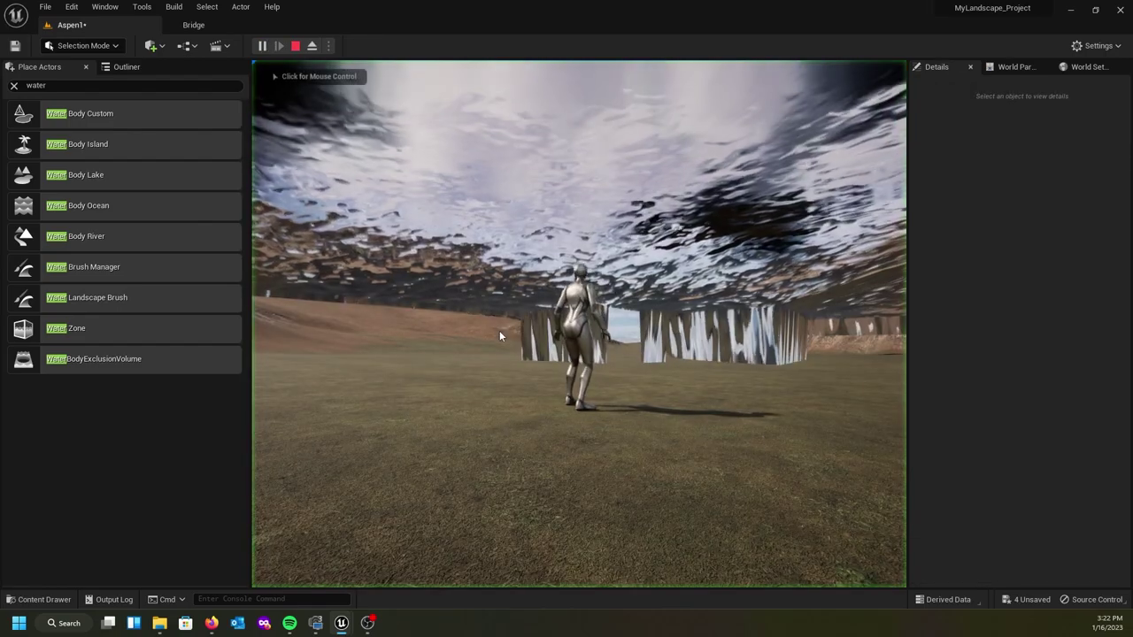
{"action": "key", "text": "w"}
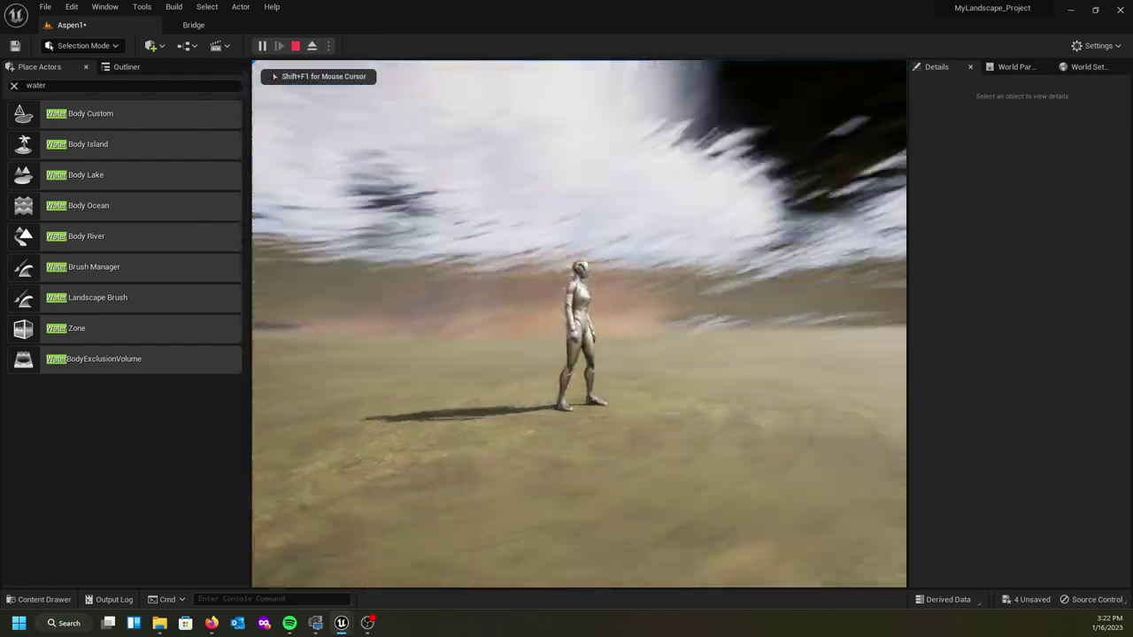
{"action": "key", "text": "w"}
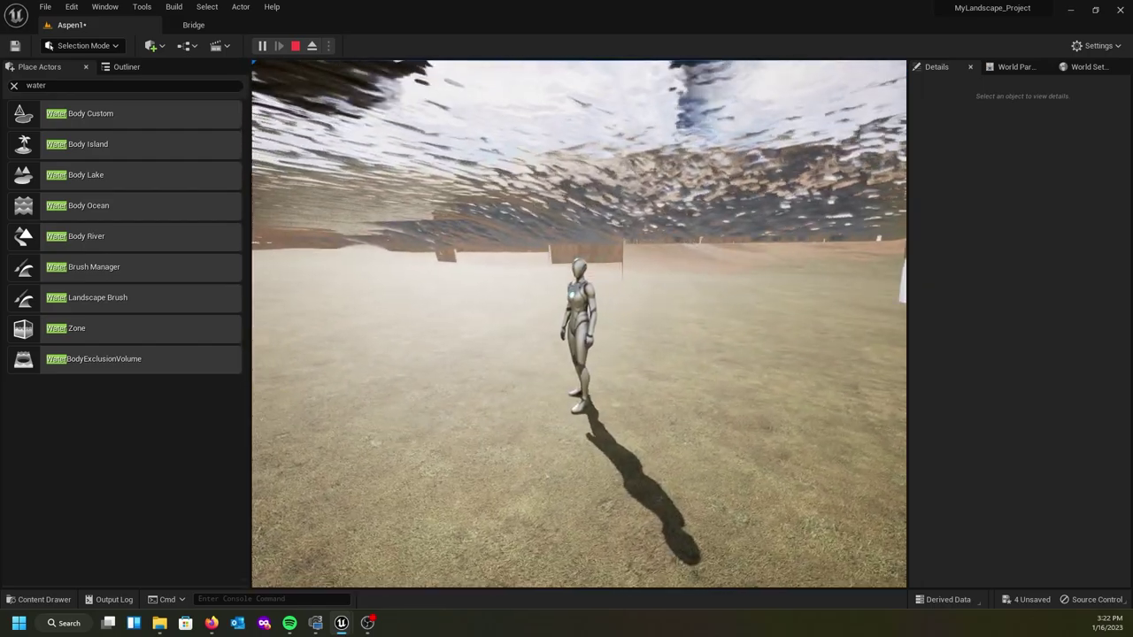
{"action": "key", "text": "Escape"}
Lower the river's end spline point further, to about Z -1107, so the water slopes into the ground
{"action": "key", "text": "w"}
{"action": "mouse_move", "coordinate": [822, 394]}
{"action": "right_mouse_down"}
{"action": "mouse_move", "coordinate": [691, 388]}
{"action": "mouse_move", "coordinate": [822, 394]}
{"action": "mouse_move", "coordinate": [810, 397]}
{"action": "right_mouse_up"}
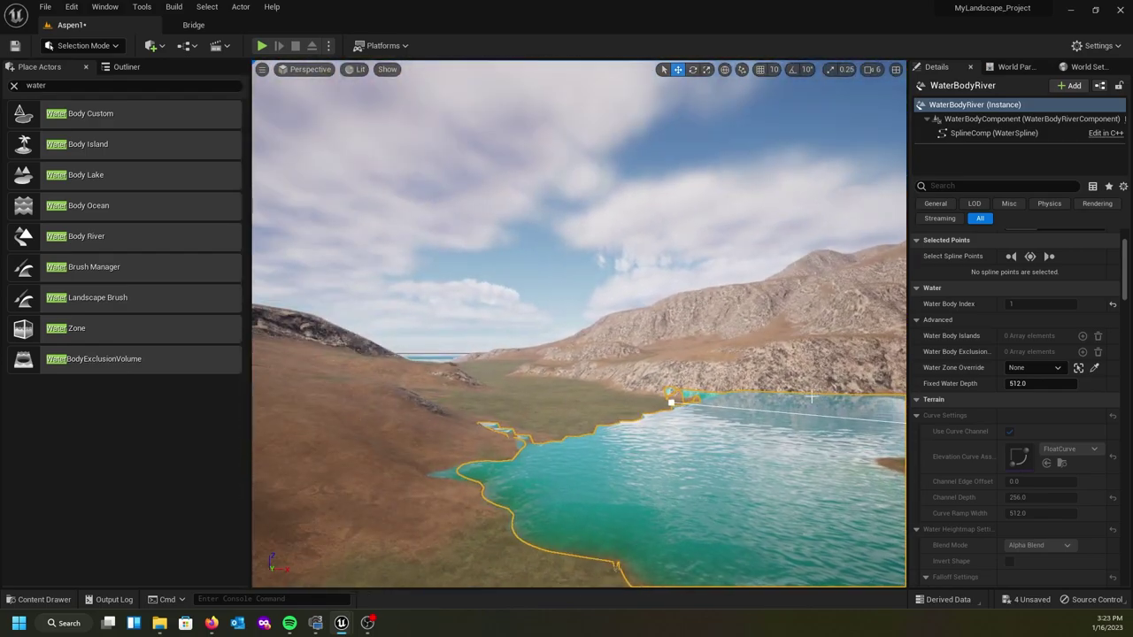
{"action": "left_click", "coordinate": [673, 403]}
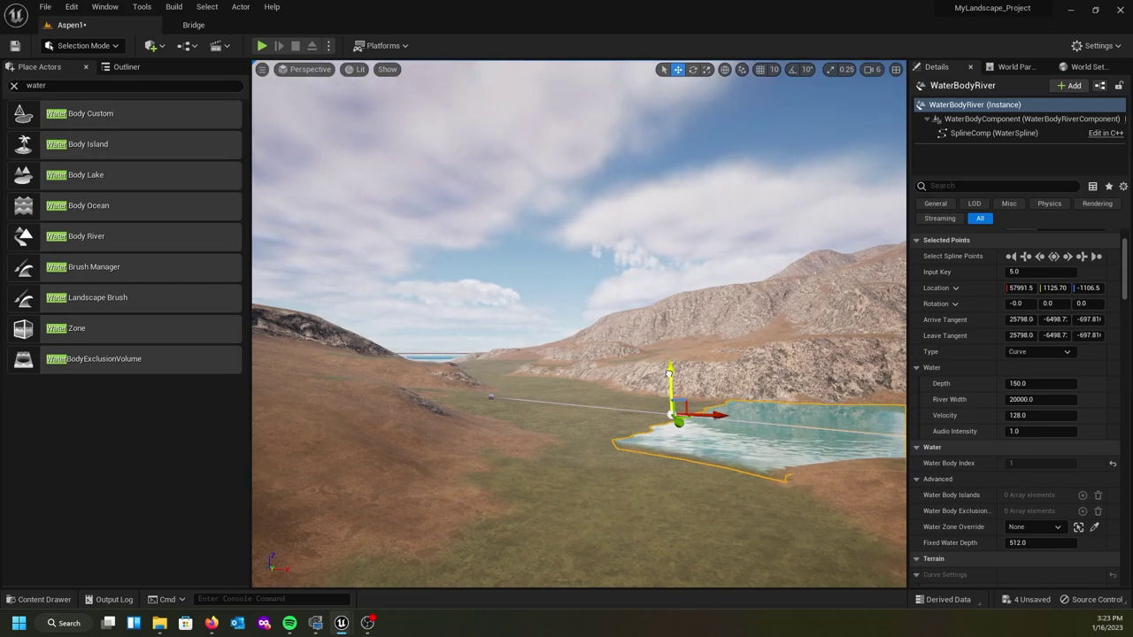
{"action": "left_click", "coordinate": [670, 374]}
Reselect the river and raise the spline point before its end to about Z -340
{"action": "right_click_drag", "start_coordinate": [670, 374], "coordinate": [974, 355]}
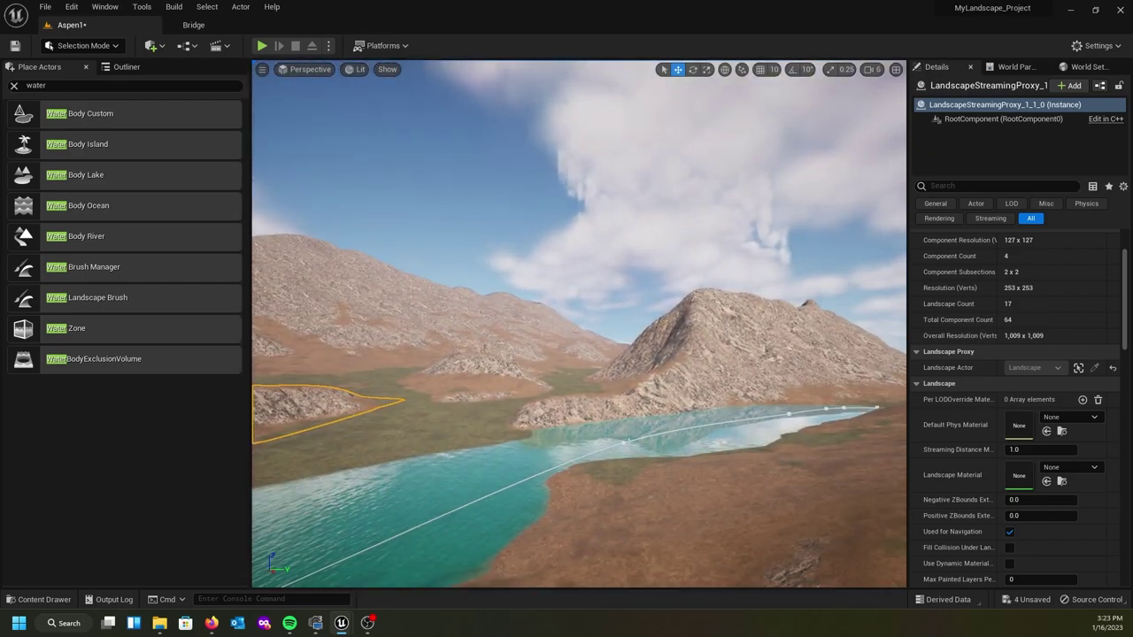
{"action": "left_click", "coordinate": [608, 454]}
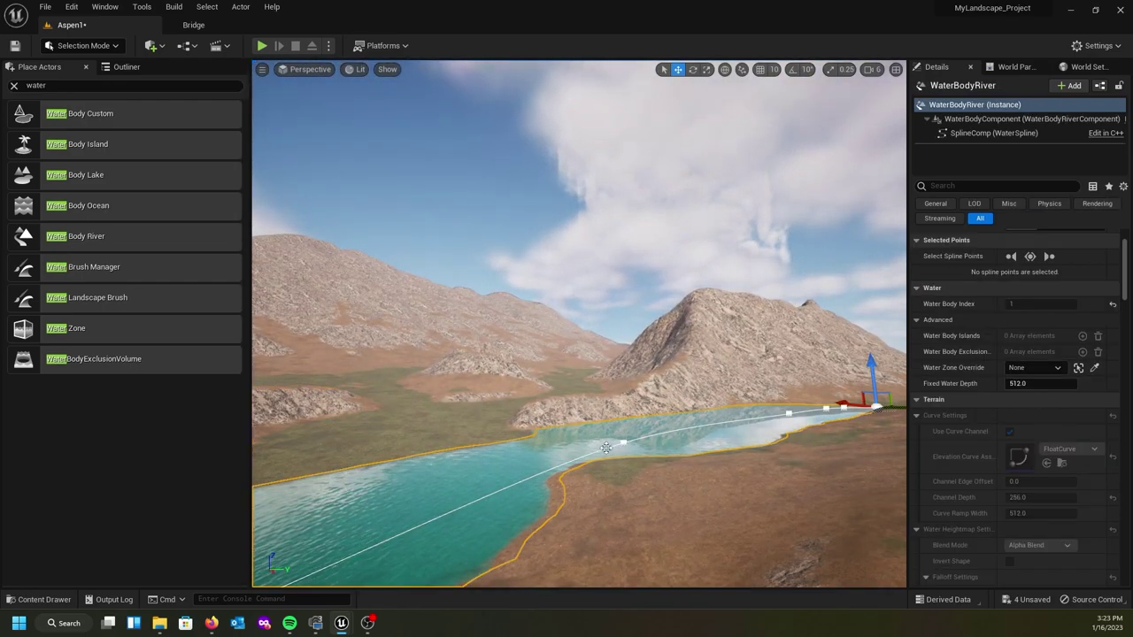
{"action": "left_click", "coordinate": [623, 441]}
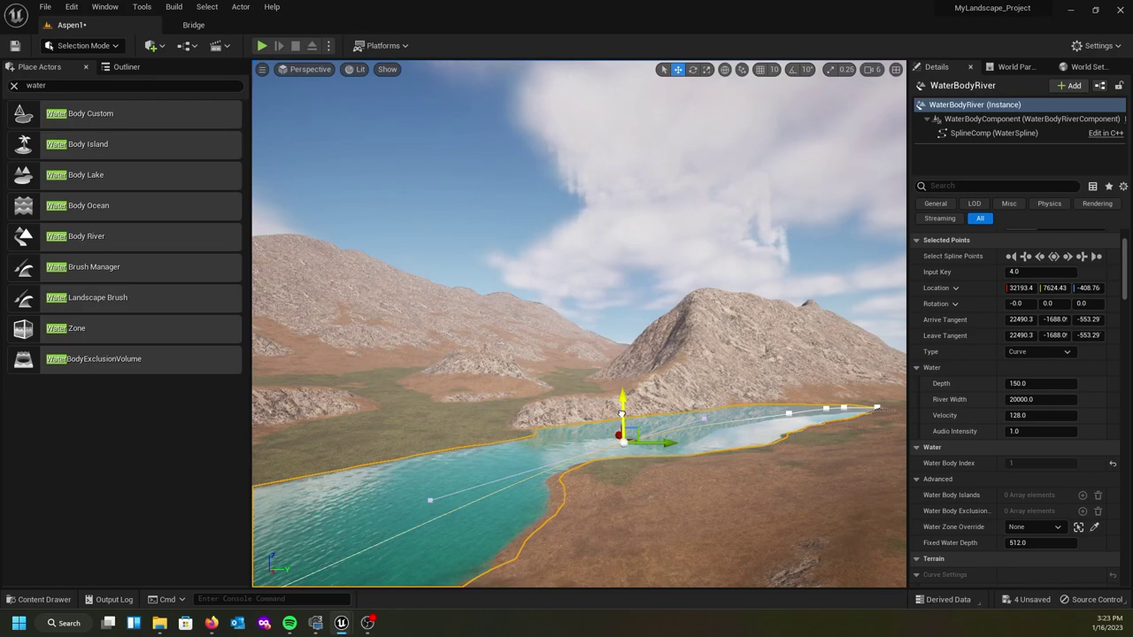
Play the level in the lowered river, move the character through the water, and end the play session
{"action": "right_click_drag", "start_coordinate": [440, 522], "coordinate": [258, 540]}
{"action": "key", "text": "w"}
{"action": "right_click_drag", "start_coordinate": [405, 514], "coordinate": [447, 488]}
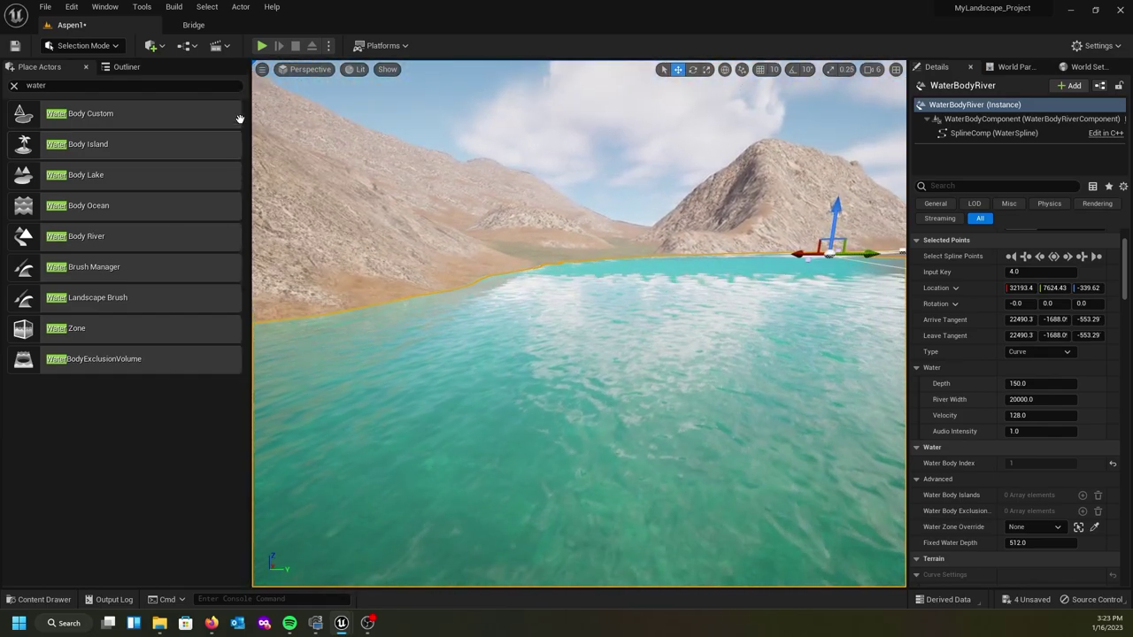
{"action": "left_click", "coordinate": [262, 45]}
{"action": "left_click", "coordinate": [489, 321]}
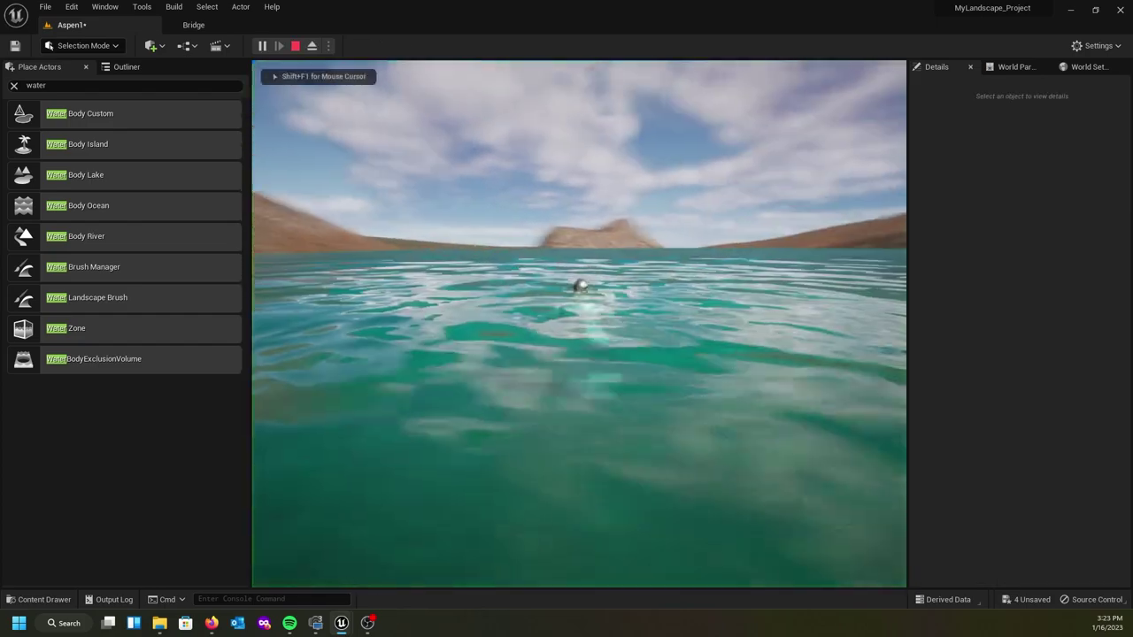
{"action": "key", "text": "w"}
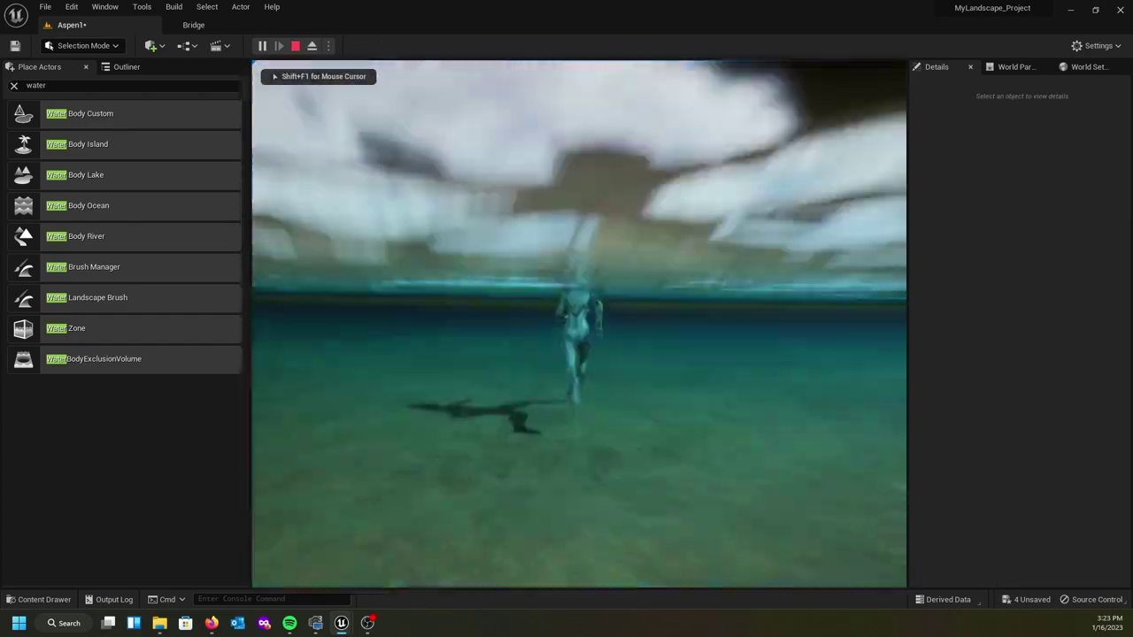
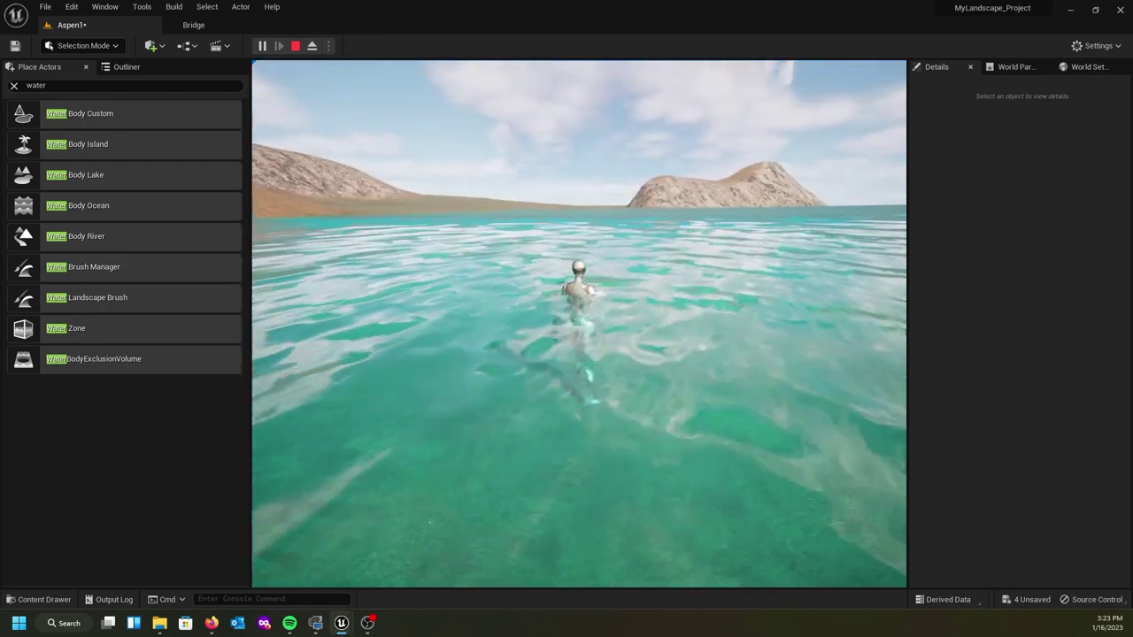
{"action": "key", "text": "Escape"}
Go to the river's starting end, try to shift the whole river along its Y axis, and undo the move
{"action": "key", "text": "f"}
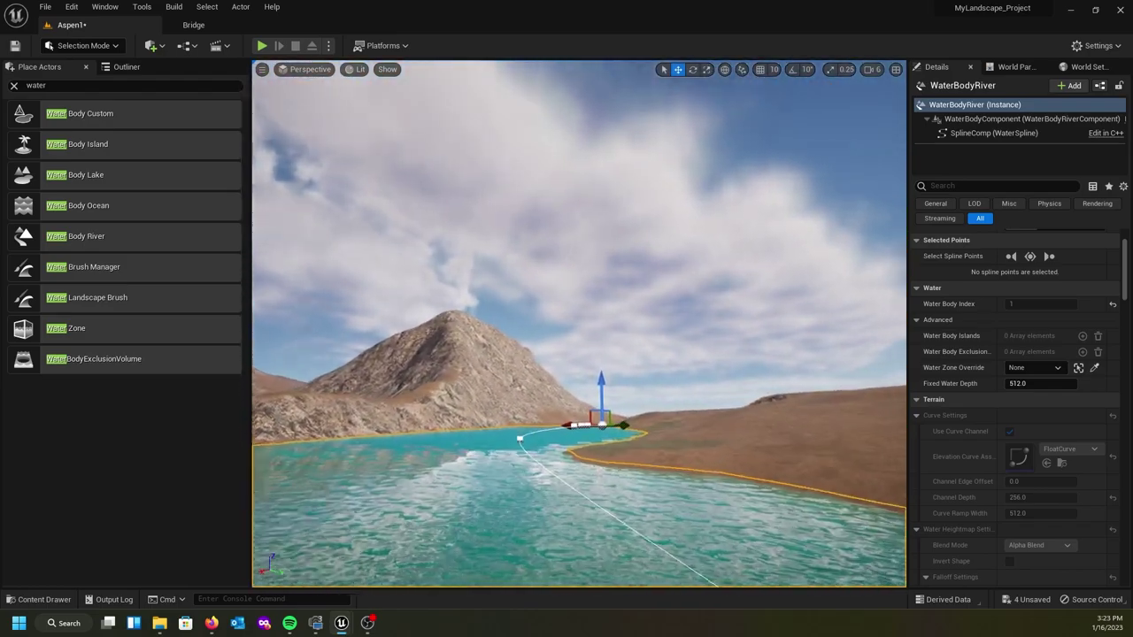
{"action": "key", "text": "w"}
{"action": "mouse_move", "coordinate": [580, 324]}
{"action": "right_mouse_down"}
{"action": "mouse_move", "coordinate": [629, 381]}
{"action": "mouse_move", "coordinate": [700, 328]}
{"action": "mouse_move", "coordinate": [588, 318]}
{"action": "right_mouse_up"}
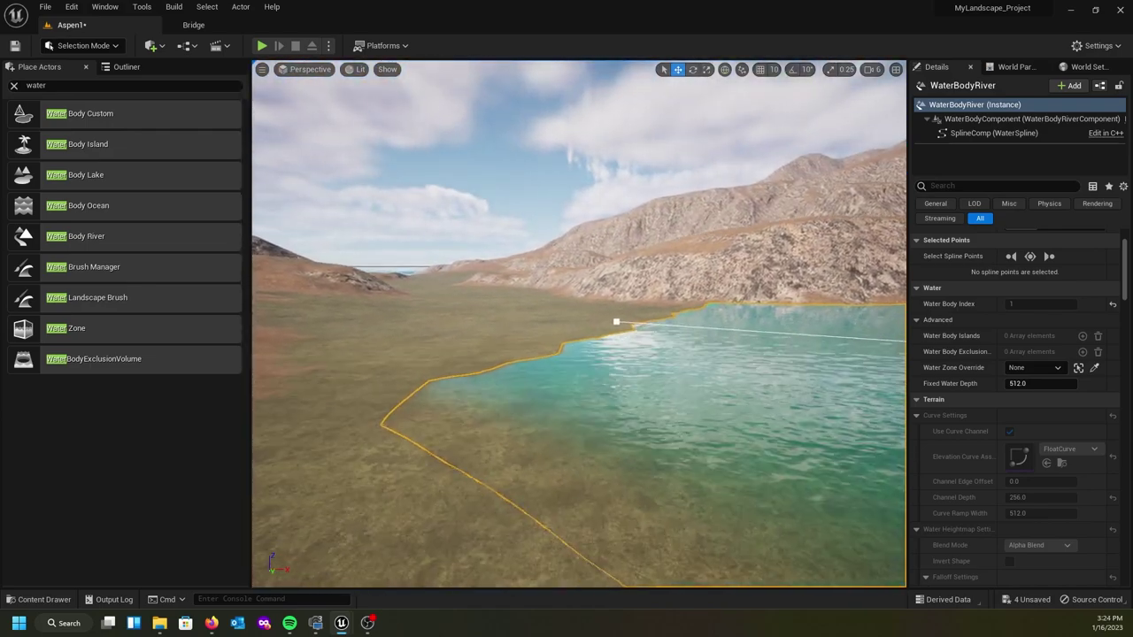
{"action": "right_click_drag", "start_coordinate": [589, 319], "coordinate": [875, 305]}
{"action": "key", "text": "w"}
{"action": "right_click_drag", "start_coordinate": [722, 335], "coordinate": [563, 337]}
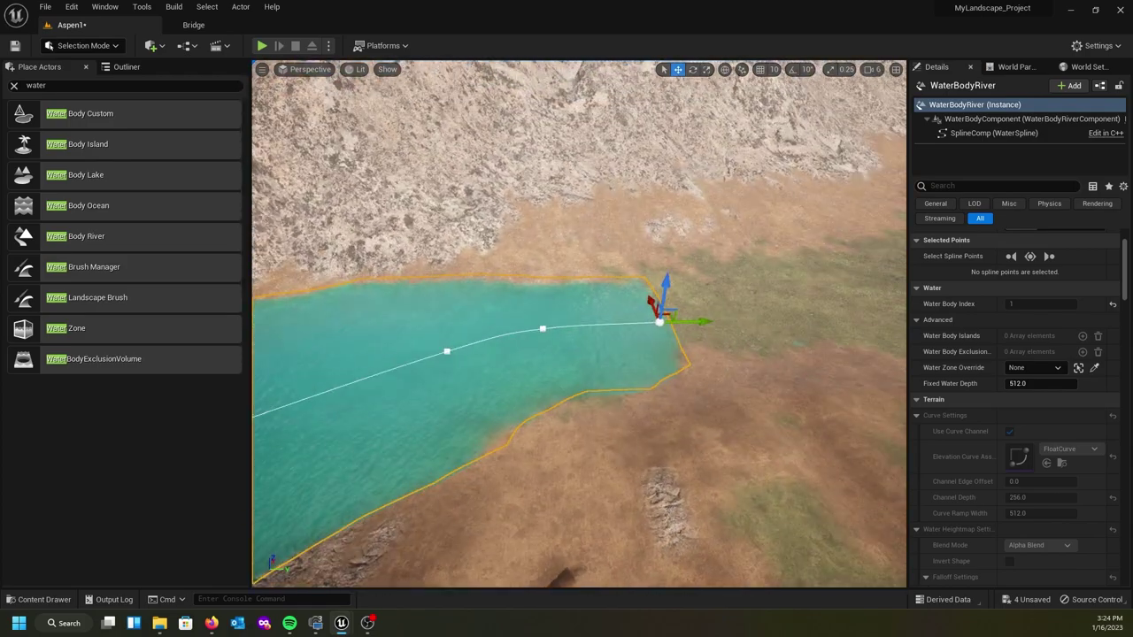
{"action": "right_click_drag", "start_coordinate": [650, 332], "coordinate": [660, 325]}
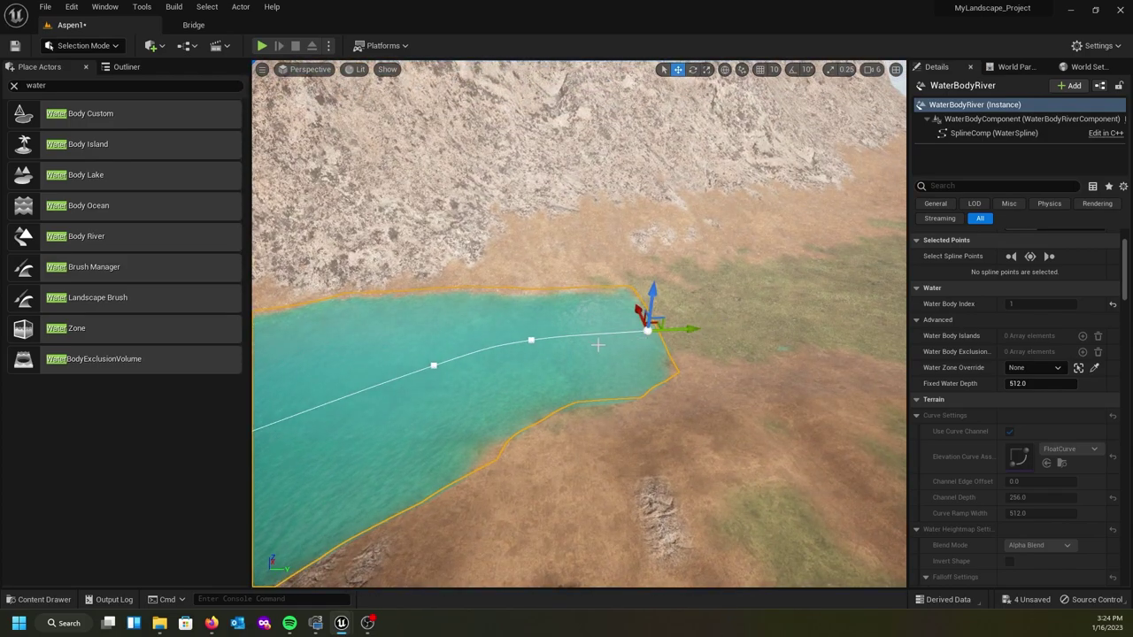
{"action": "left_click_drag", "start_coordinate": [695, 328], "coordinate": [725, 288]}
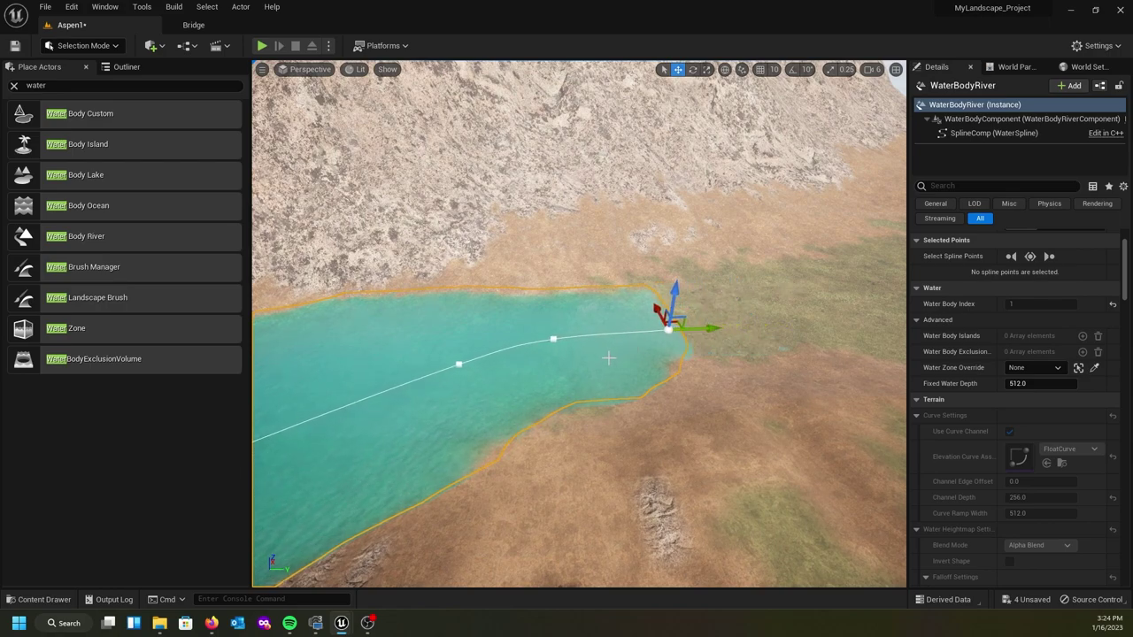
{"action": "key", "text": "ctrl+z"}
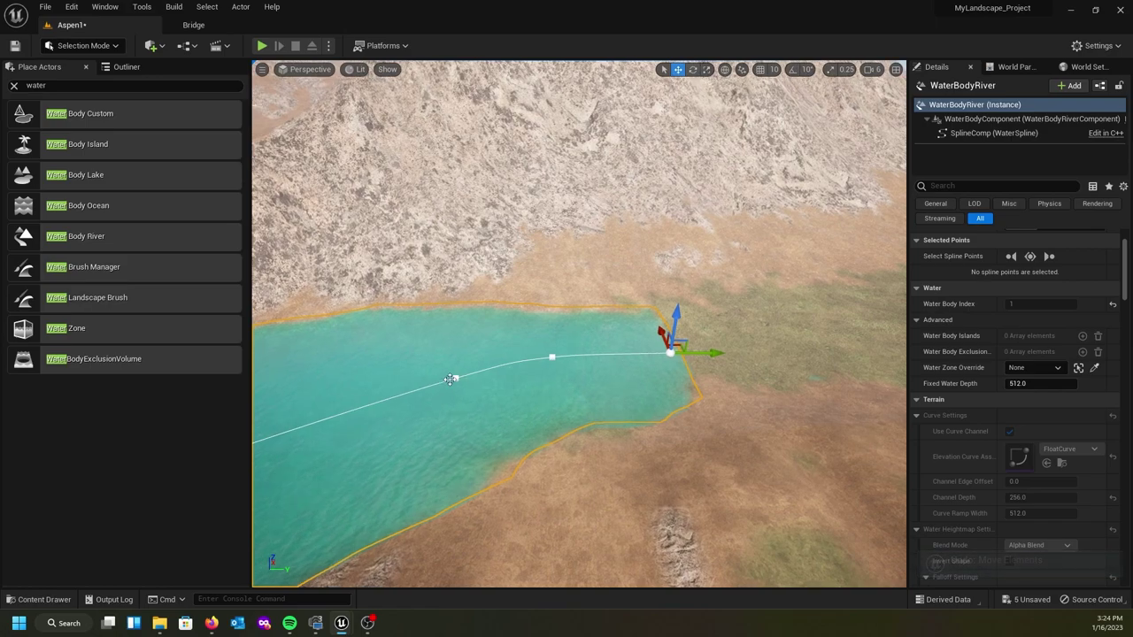
Extend the river's first spline point outward to about X -8305, Y -6822 and raise it to about Z 449
{"action": "left_click", "coordinate": [456, 376]}
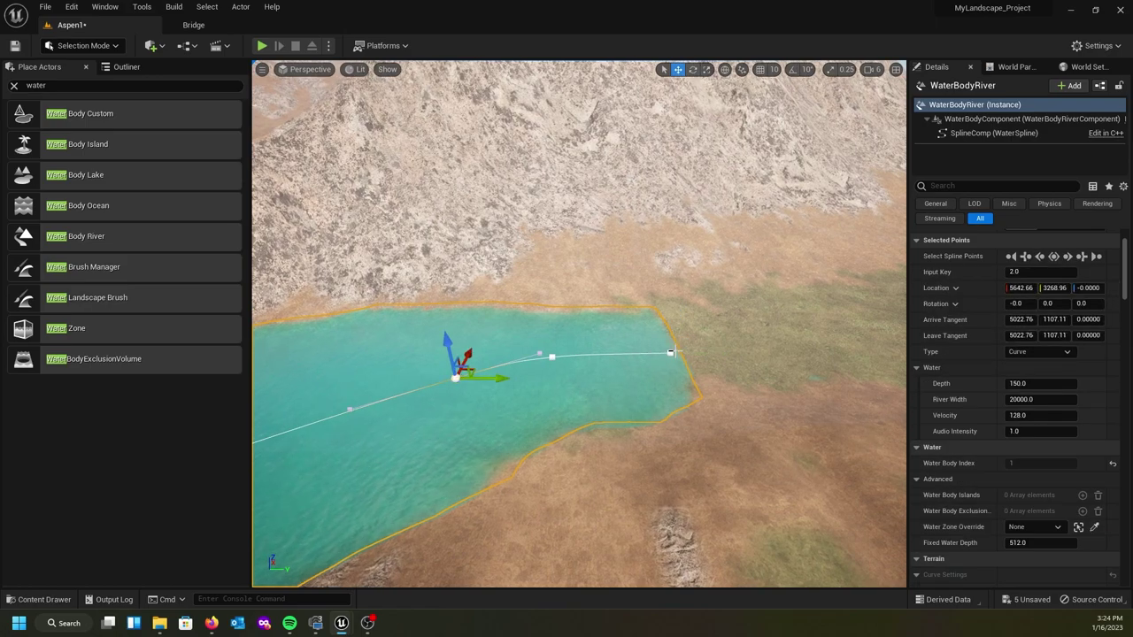
{"action": "left_click", "coordinate": [672, 353]}
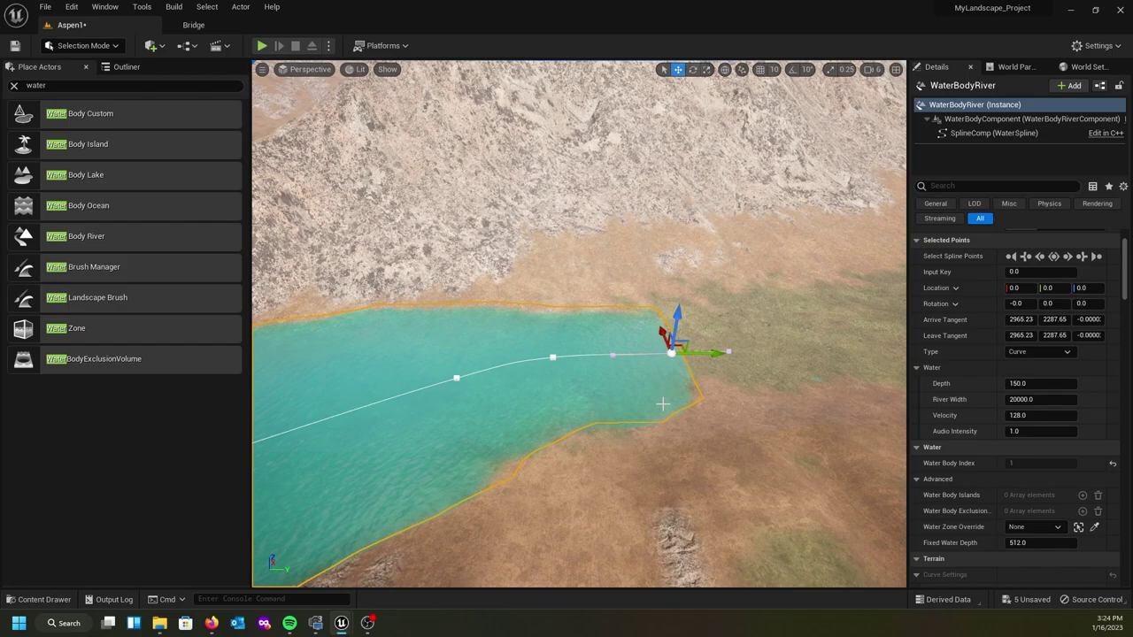
{"action": "mouse_move", "coordinate": [665, 386]}
{"action": "right_mouse_down"}
{"action": "mouse_move", "coordinate": [557, 381]}
{"action": "mouse_move", "coordinate": [518, 359]}
{"action": "mouse_move", "coordinate": [666, 386]}
{"action": "right_mouse_up"}
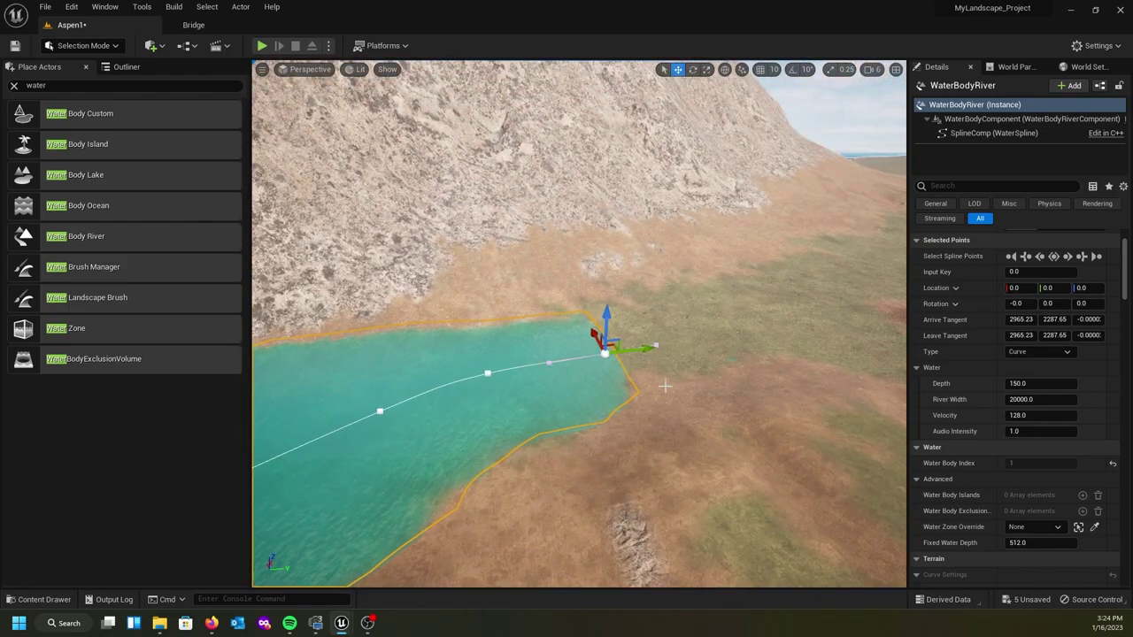
{"action": "left_click_drag", "start_coordinate": [643, 346], "coordinate": [843, 259]}
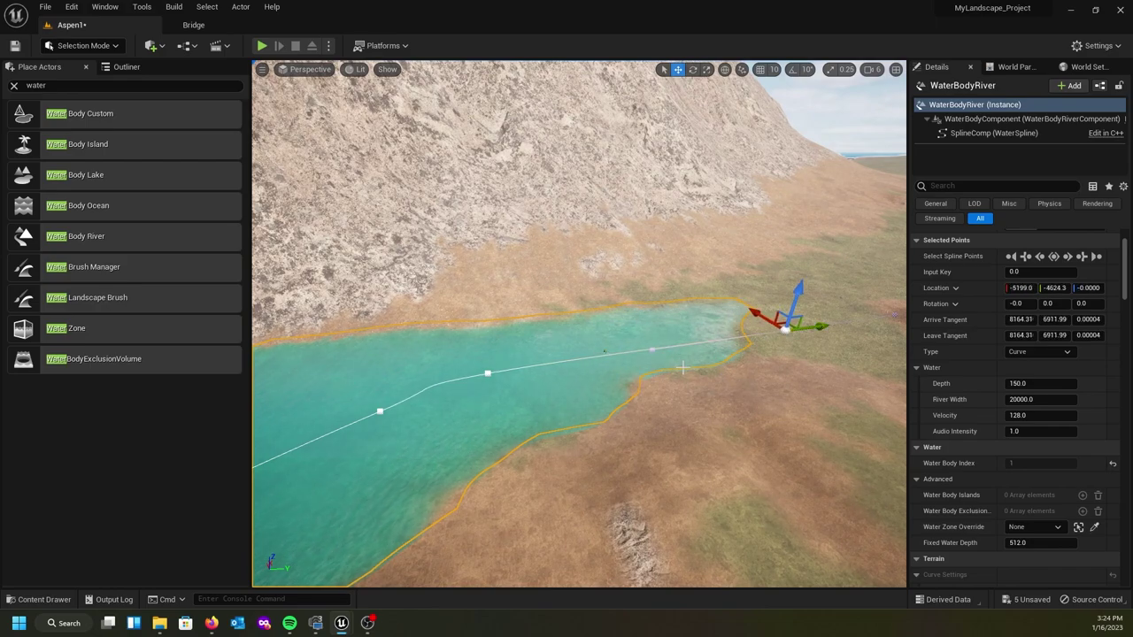
{"action": "right_click_drag", "start_coordinate": [683, 368], "coordinate": [708, 400]}
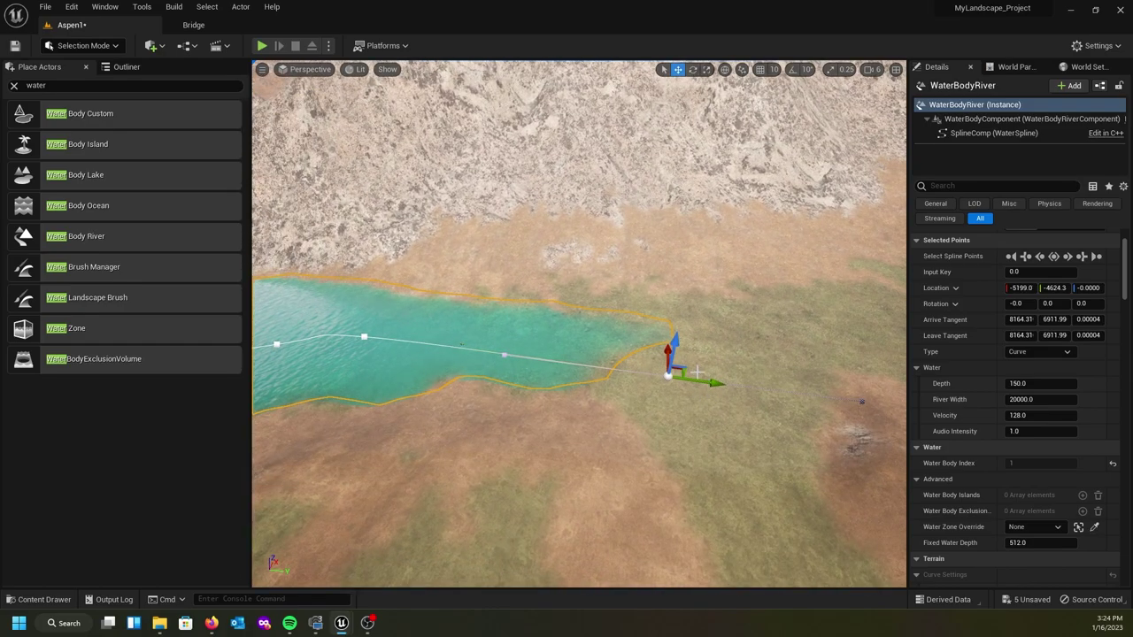
{"action": "left_click_drag", "start_coordinate": [712, 383], "coordinate": [849, 393]}
{"action": "right_click_drag", "start_coordinate": [555, 432], "coordinate": [540, 387]}
{"action": "left_click_drag", "start_coordinate": [590, 341], "coordinate": [599, 307]}
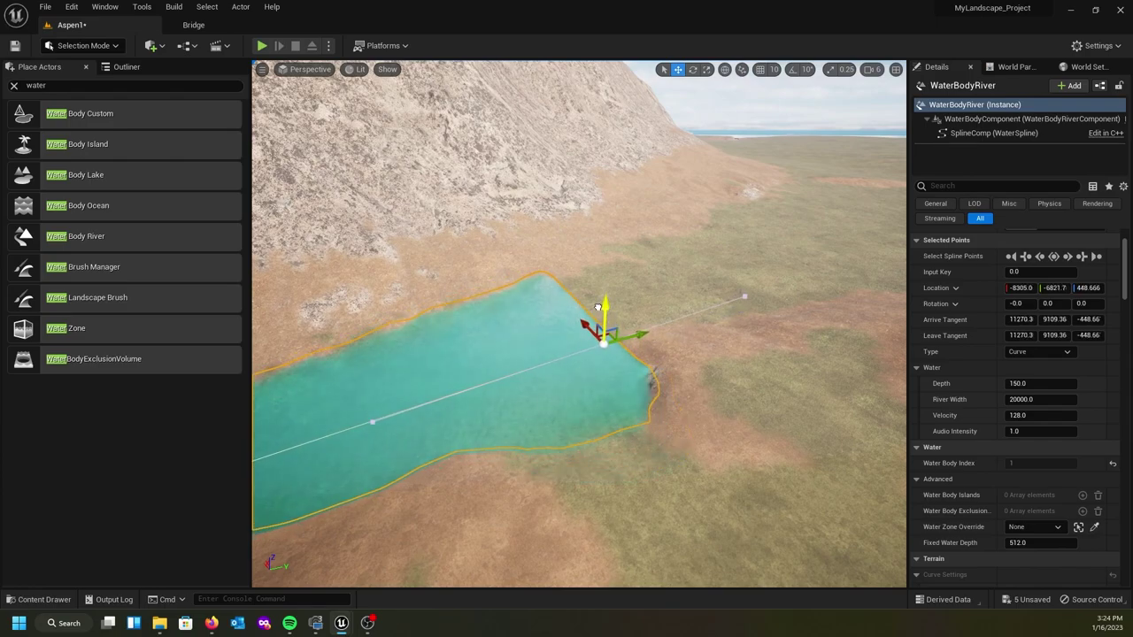
Move the river's second spline point toward the extended start, to about X -346, Y -658, Z 117
{"action": "right_click_drag", "start_coordinate": [566, 367], "coordinate": [459, 365]}
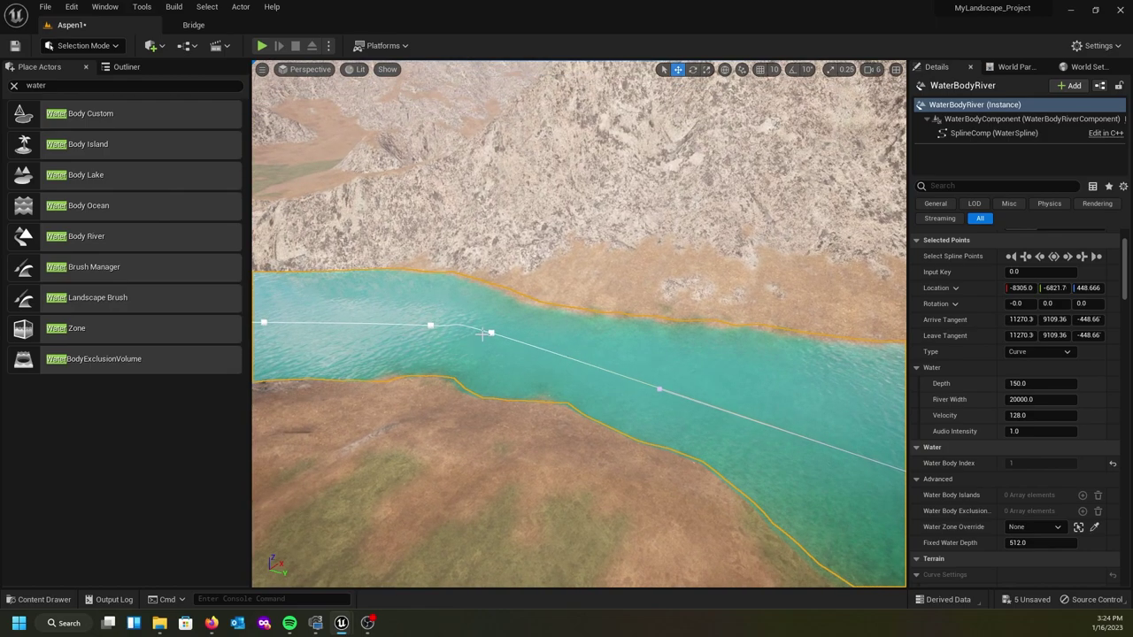
{"action": "left_click", "coordinate": [493, 333]}
{"action": "left_click_drag", "start_coordinate": [530, 313], "coordinate": [618, 349]}
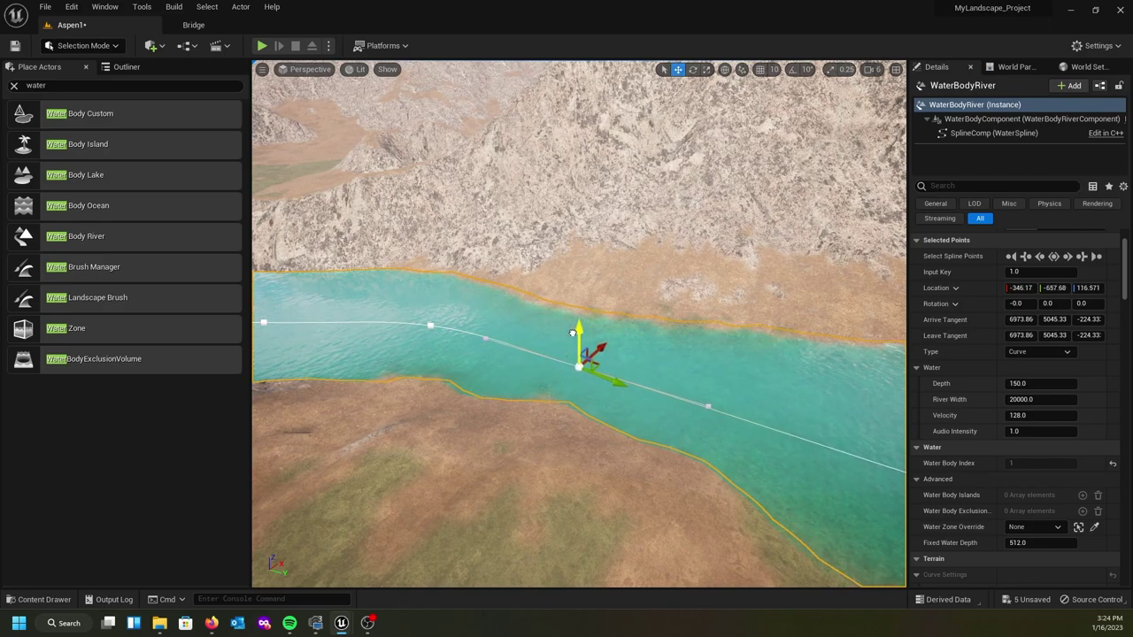
Set the Velocity of the river's third spline point to 1000 and view the flowing water
{"action": "mouse_move", "coordinate": [571, 396]}
{"action": "right_mouse_down"}
{"action": "mouse_move", "coordinate": [720, 376]}
{"action": "mouse_move", "coordinate": [715, 425]}
{"action": "mouse_move", "coordinate": [567, 423]}
{"action": "mouse_move", "coordinate": [529, 409]}
{"action": "mouse_move", "coordinate": [577, 385]}
{"action": "mouse_move", "coordinate": [565, 359]}
{"action": "mouse_move", "coordinate": [568, 384]}
{"action": "mouse_move", "coordinate": [583, 390]}
{"action": "right_mouse_up"}
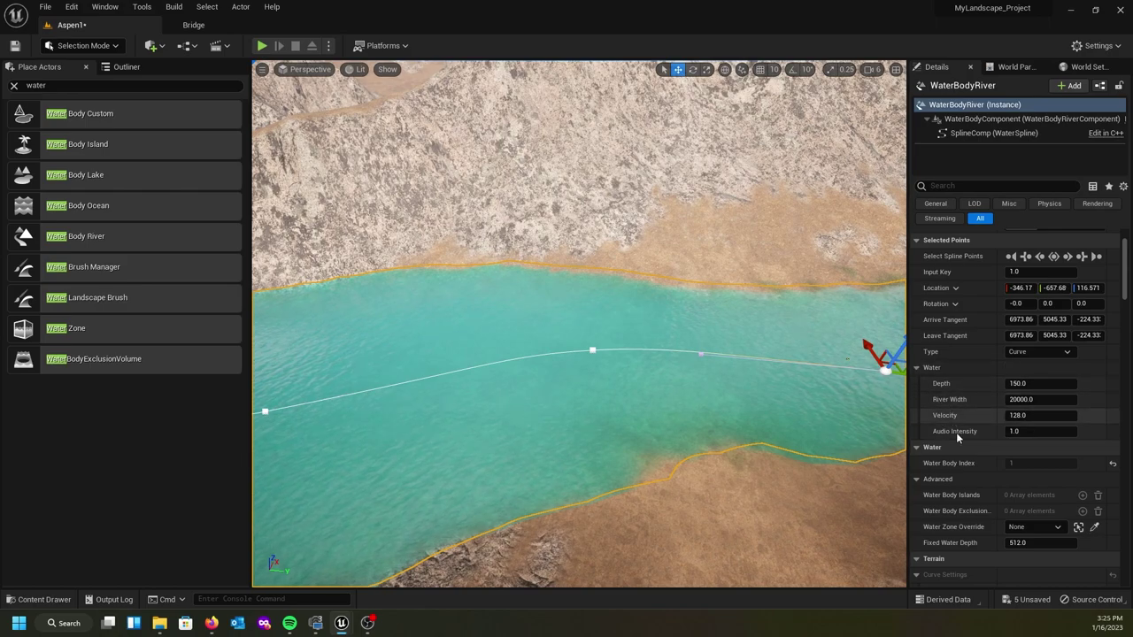
{"action": "left_click", "coordinate": [592, 351]}
{"action": "right_click_drag", "start_coordinate": [585, 390], "coordinate": [585, 390]}
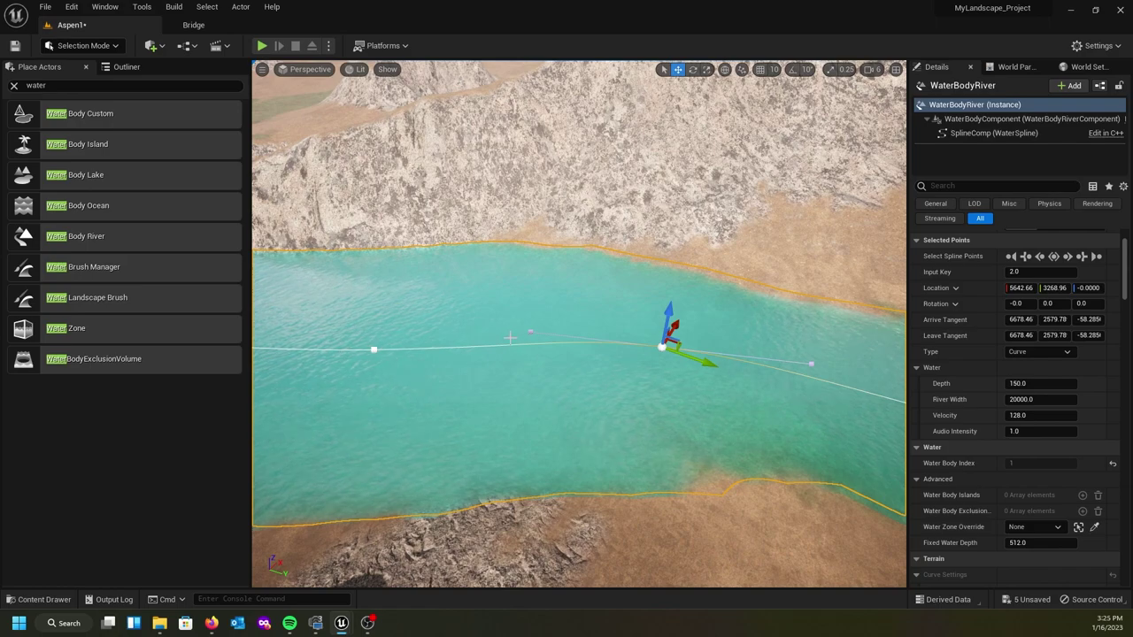
{"action": "right_click_drag", "start_coordinate": [478, 376], "coordinate": [389, 306]}
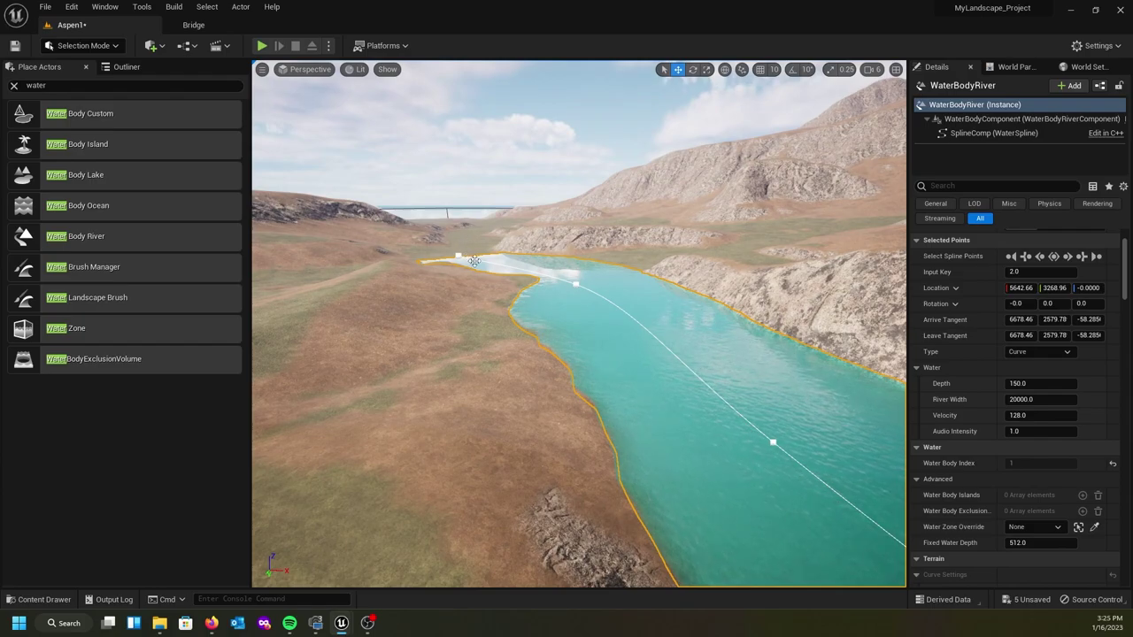
{"action": "key", "text": "f"}
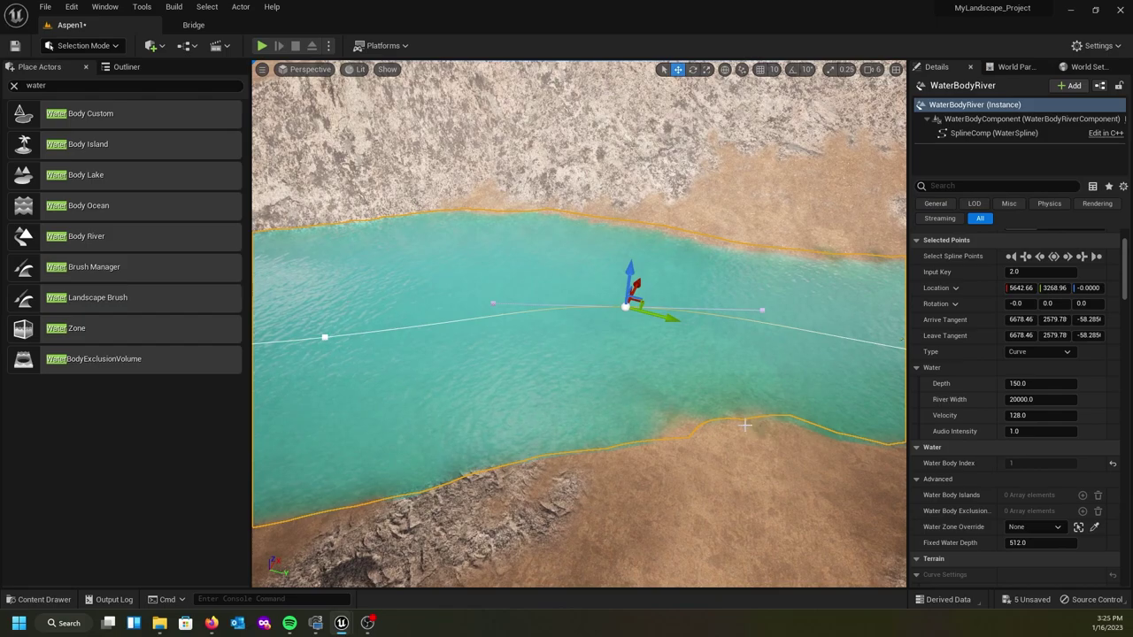
{"action": "mouse_move", "coordinate": [738, 424]}
{"action": "right_mouse_down"}
{"action": "mouse_move", "coordinate": [813, 414]}
{"action": "mouse_move", "coordinate": [678, 410]}
{"action": "mouse_move", "coordinate": [717, 423]}
{"action": "right_mouse_up"}
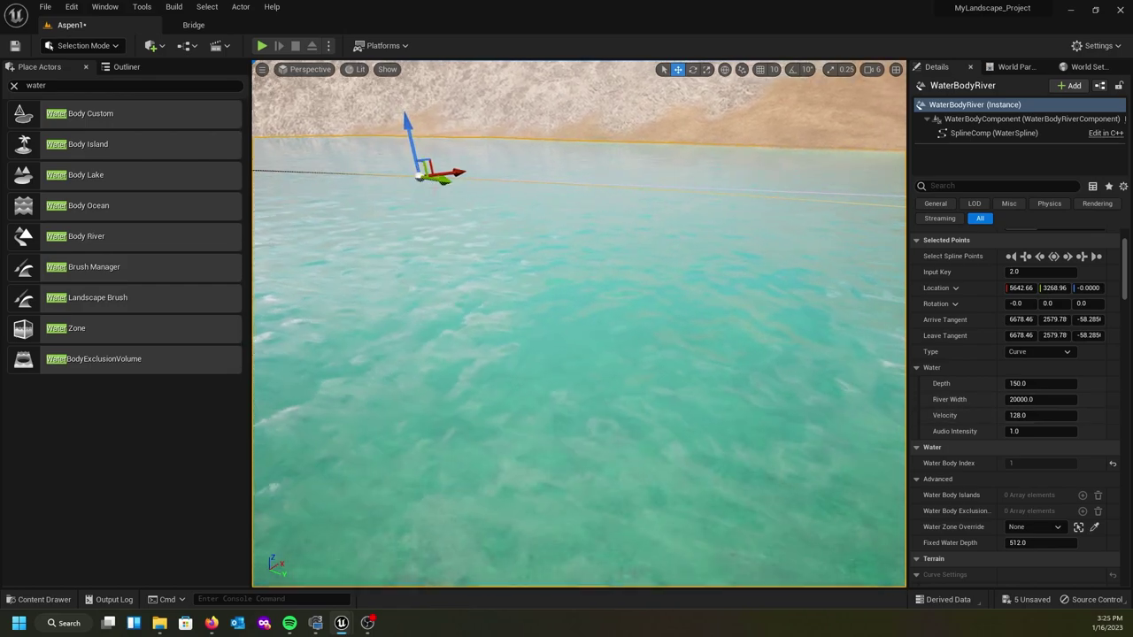
{"action": "left_click", "coordinate": [1027, 415]}
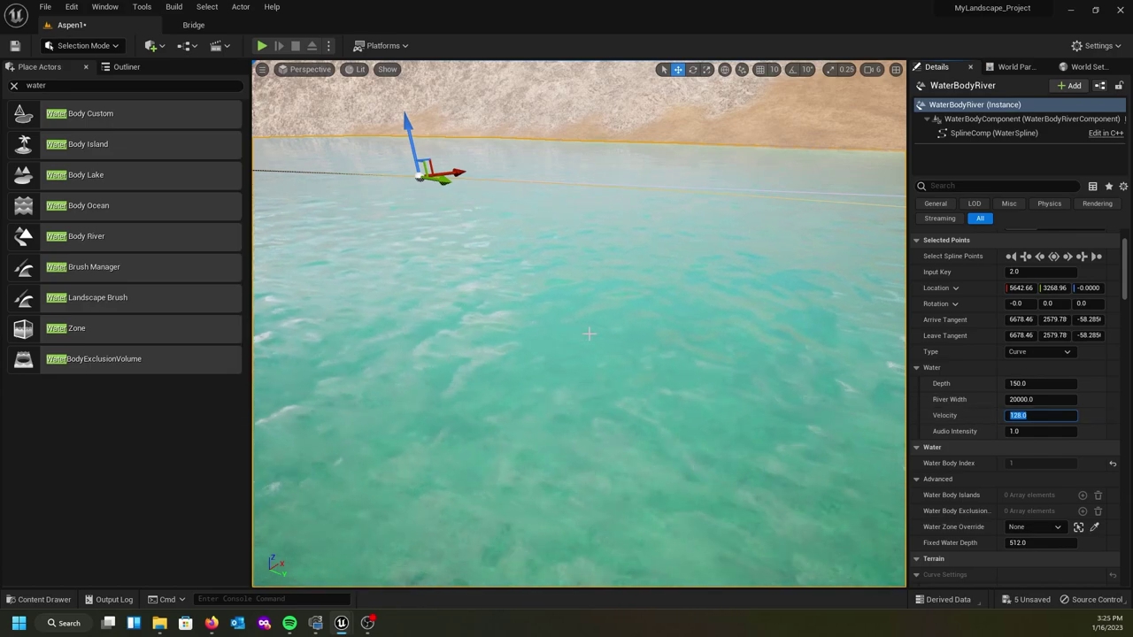
{"action": "type", "text": "1000"}
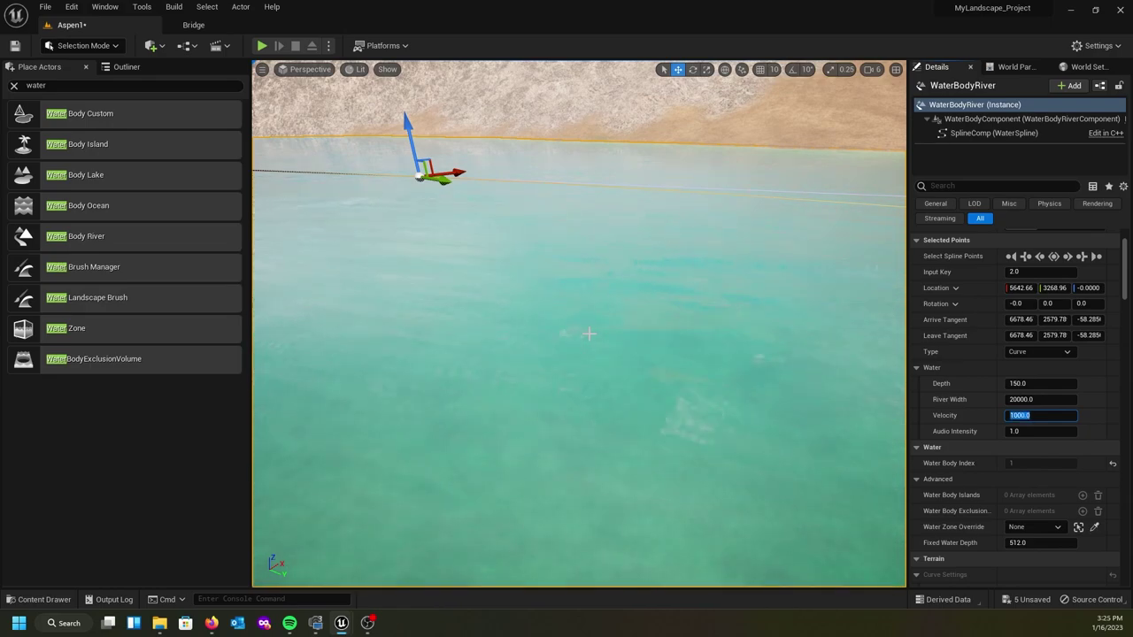
{"action": "right_click_drag", "start_coordinate": [474, 336], "coordinate": [291, 333]}
{"action": "right_click_drag", "start_coordinate": [319, 285], "coordinate": [468, 350]}
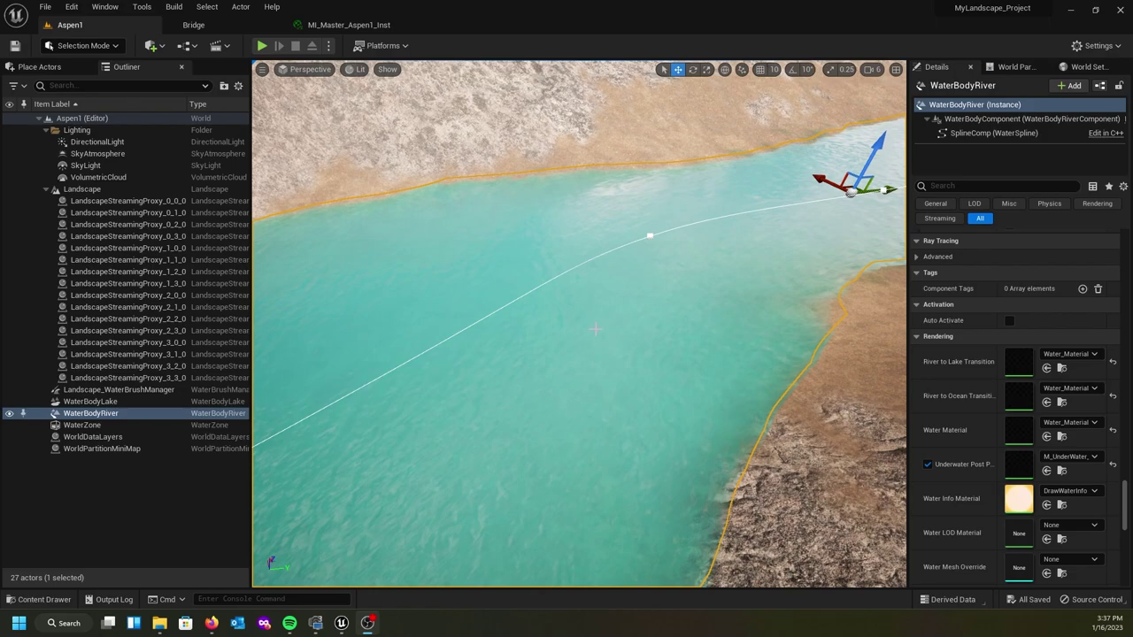
Open the river's River to Lake Transition material and examine its parameters through to its parent material
{"action": "right_click_drag", "start_coordinate": [588, 318], "coordinate": [505, 317]}
{"action": "mouse_move", "coordinate": [612, 324]}
{"action": "right_mouse_down"}
{"action": "mouse_move", "coordinate": [669, 329]}
{"action": "mouse_move", "coordinate": [613, 326]}
{"action": "right_mouse_up"}
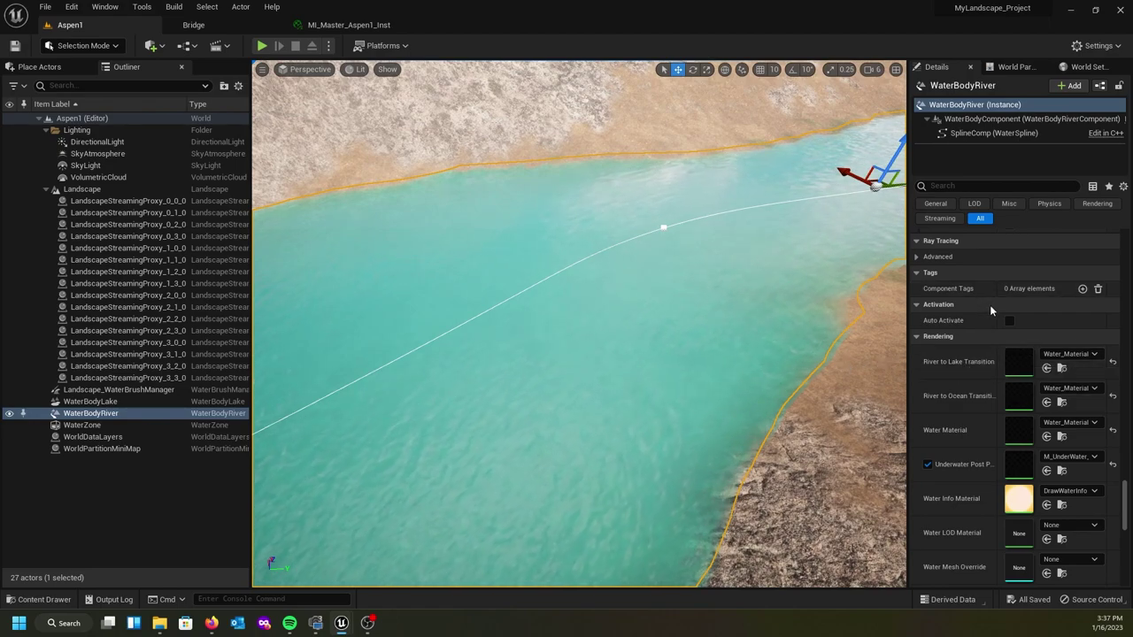
{"action": "scroll", "coordinate": [991, 315], "scroll_direction": "down", "scroll_amount": 2}
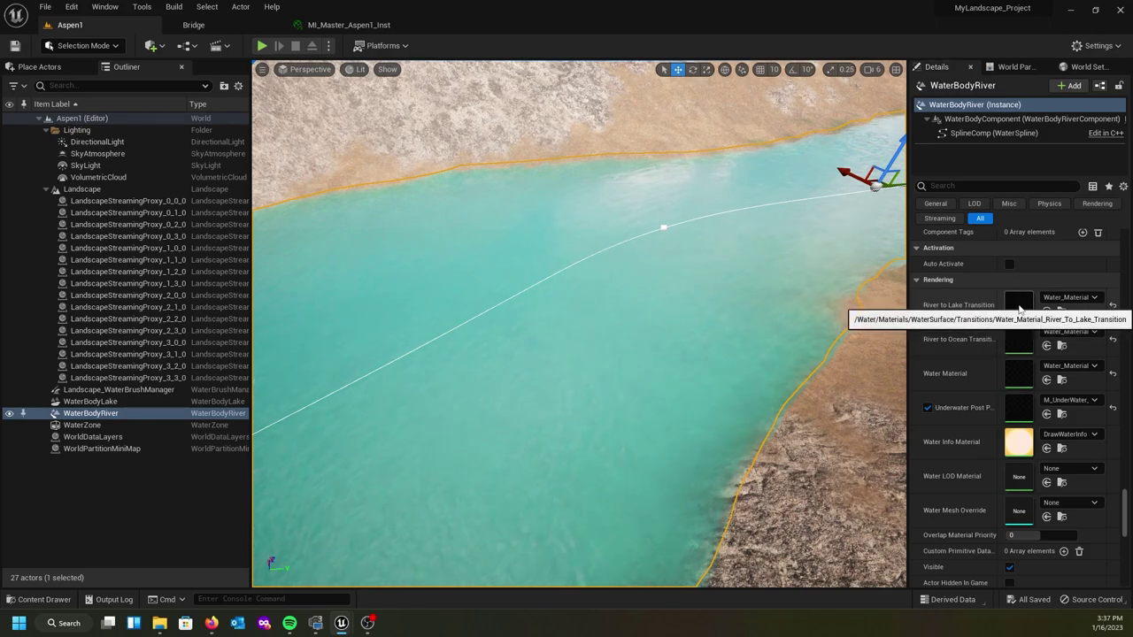
{"action": "left_click_drag", "start_coordinate": [0, 200], "coordinate": [552, 108]}
{"action": "scroll", "coordinate": [505, 244], "scroll_direction": "down", "scroll_amount": 10}
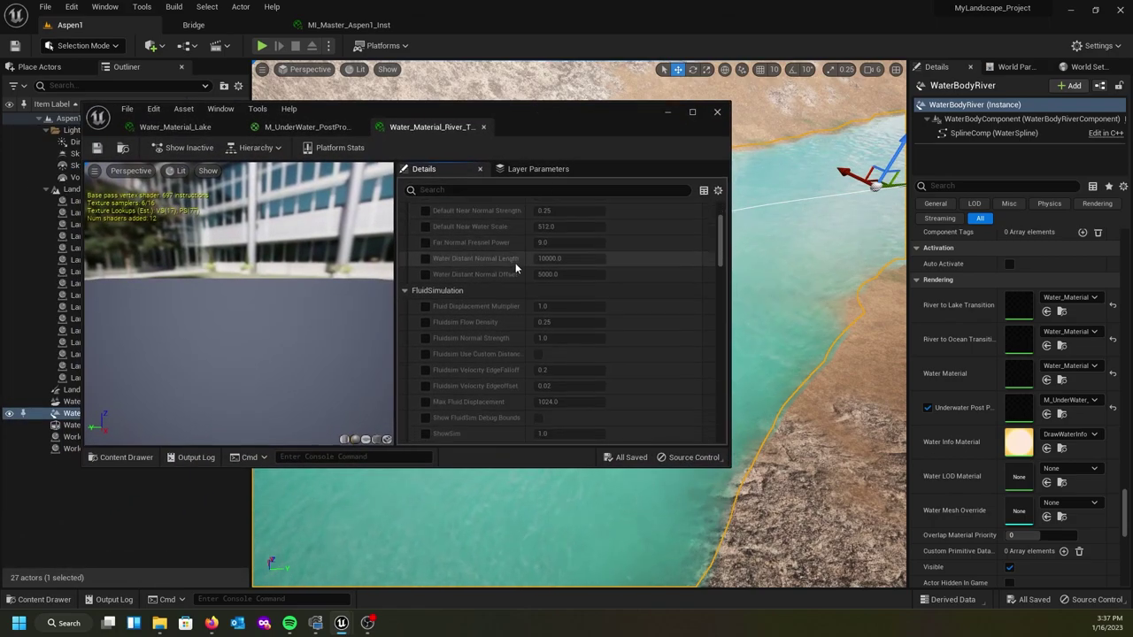
{"action": "scroll", "coordinate": [544, 265], "scroll_direction": "down", "scroll_amount": 8}
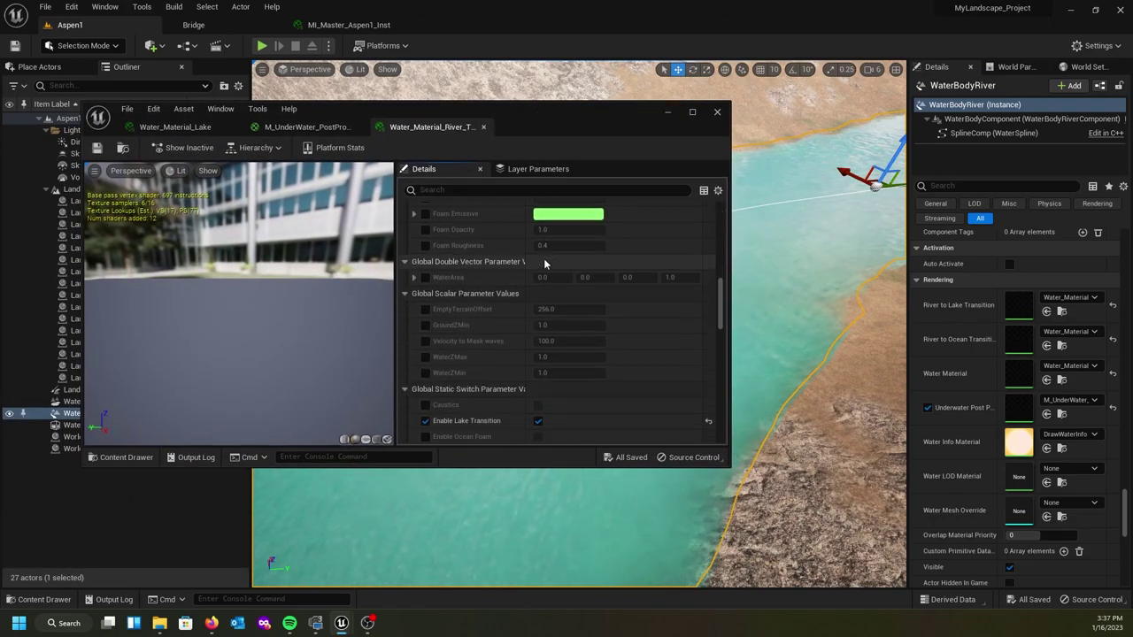
{"action": "scroll", "coordinate": [549, 260], "scroll_direction": "down", "scroll_amount": 10}
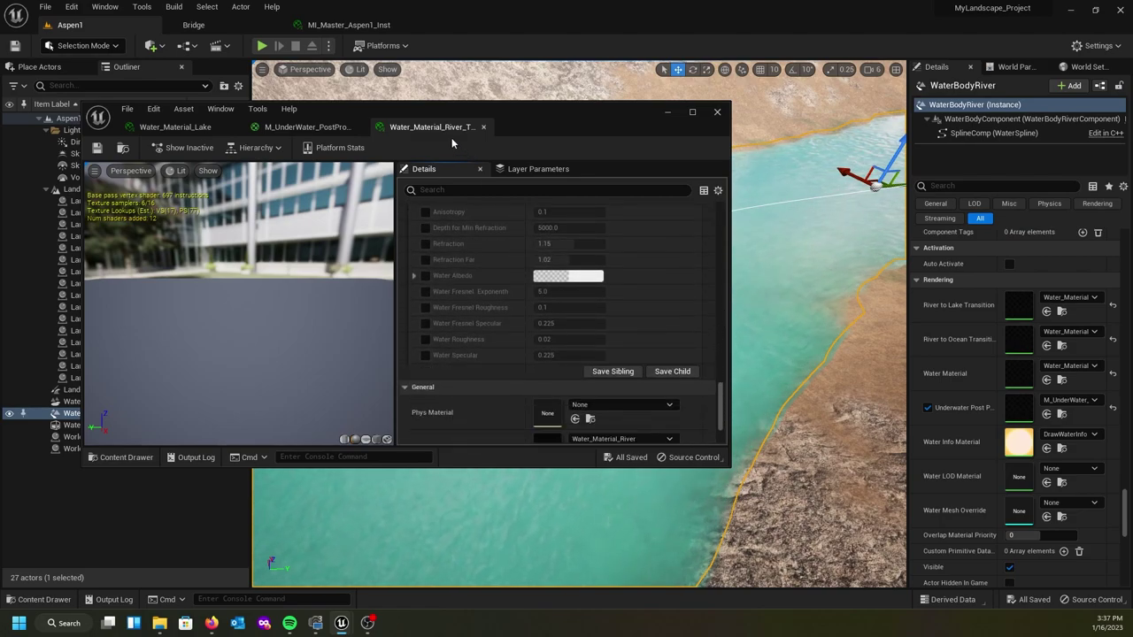
{"action": "scroll", "coordinate": [540, 255], "scroll_direction": "down", "scroll_amount": 3}
{"action": "scroll", "coordinate": [515, 322], "scroll_direction": "down", "scroll_amount": 2}
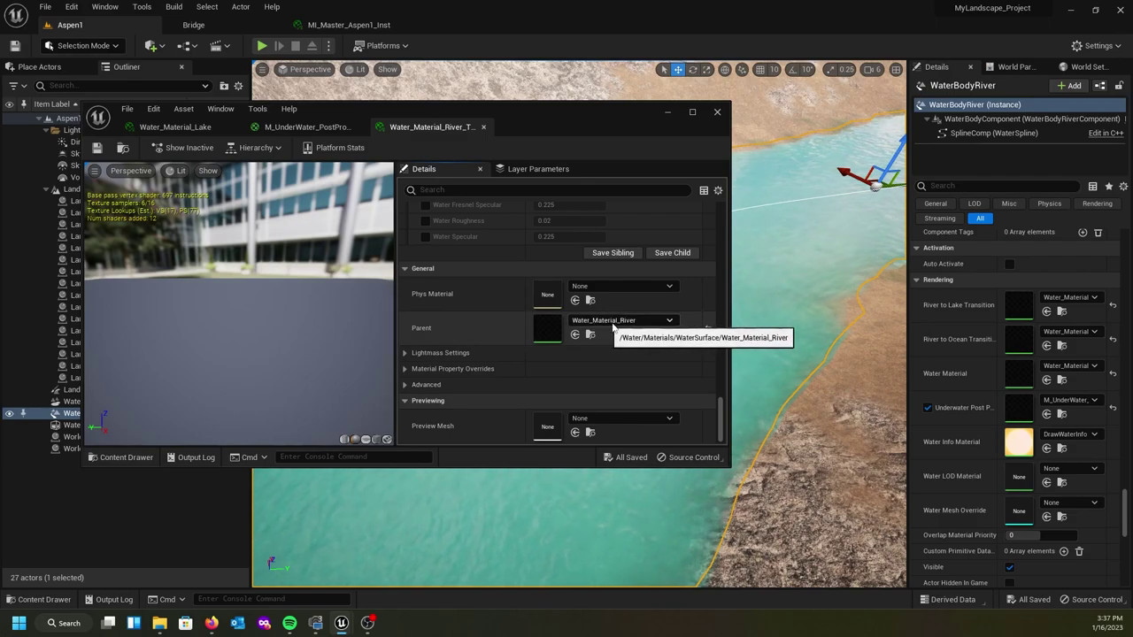
Open the parent material Water_Material_River and examine its foam, Absorption, Scattering and River Flowmaps parameters
{"action": "double_click", "coordinate": [549, 330]}
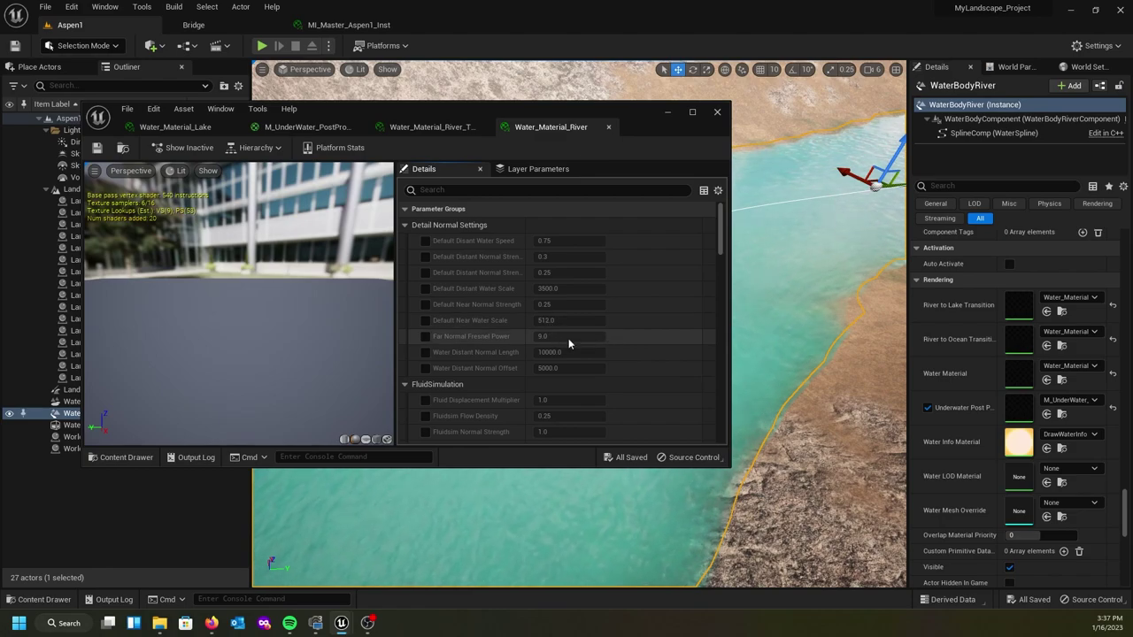
{"action": "scroll", "coordinate": [554, 335], "scroll_direction": "down", "scroll_amount": 2}
{"action": "scroll", "coordinate": [558, 333], "scroll_direction": "down", "scroll_amount": 6}
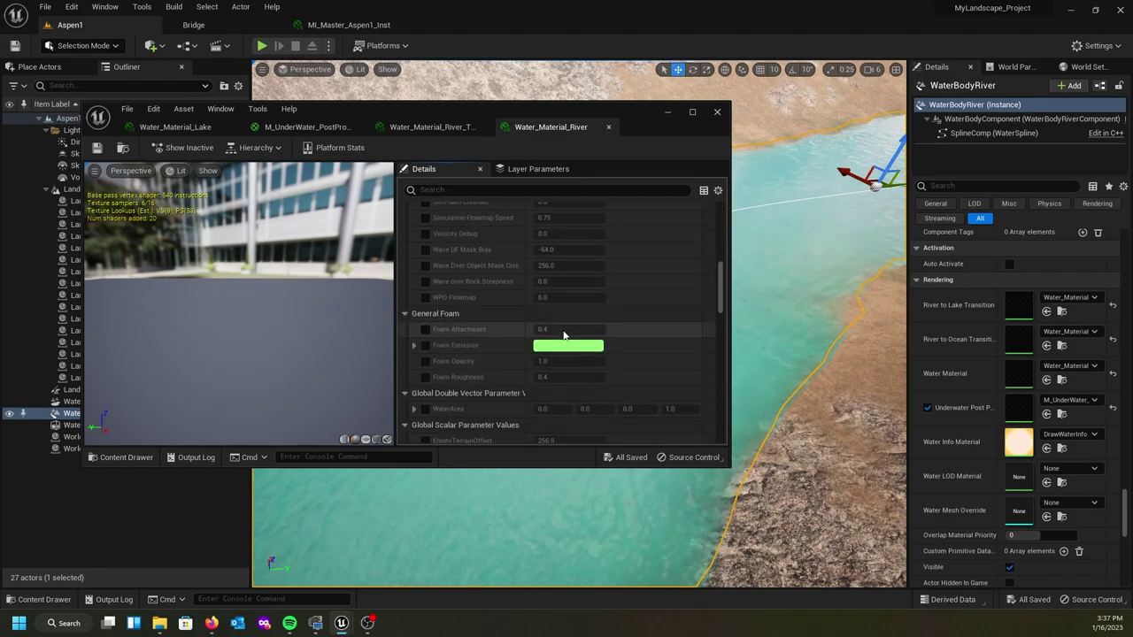
{"action": "scroll", "coordinate": [569, 333], "scroll_direction": "down", "scroll_amount": 6}
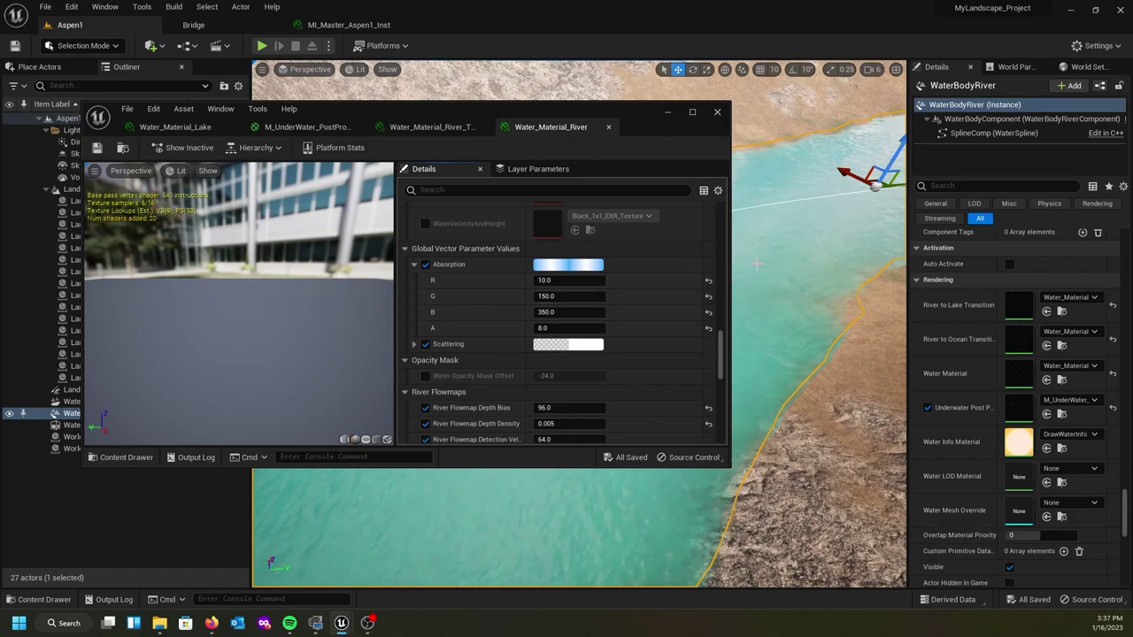
Set the Absorption of Water_Material_River to R 140, G 179 and B 172
{"action": "left_click", "coordinate": [549, 280]}
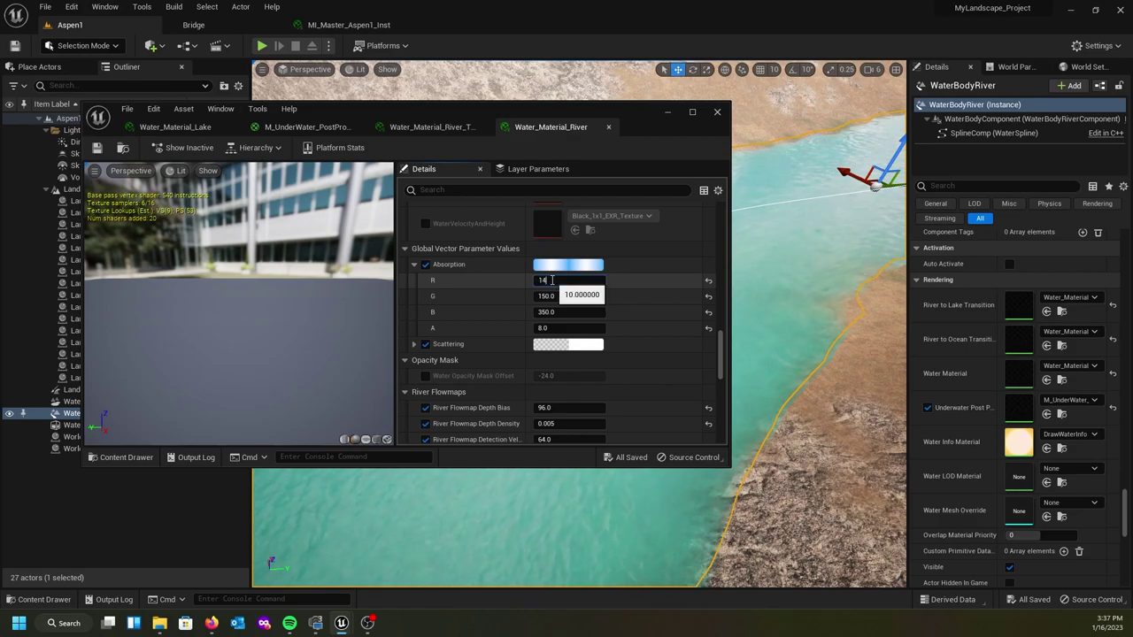
{"action": "type", "text": "140"}
{"action": "key", "text": "Tab"}
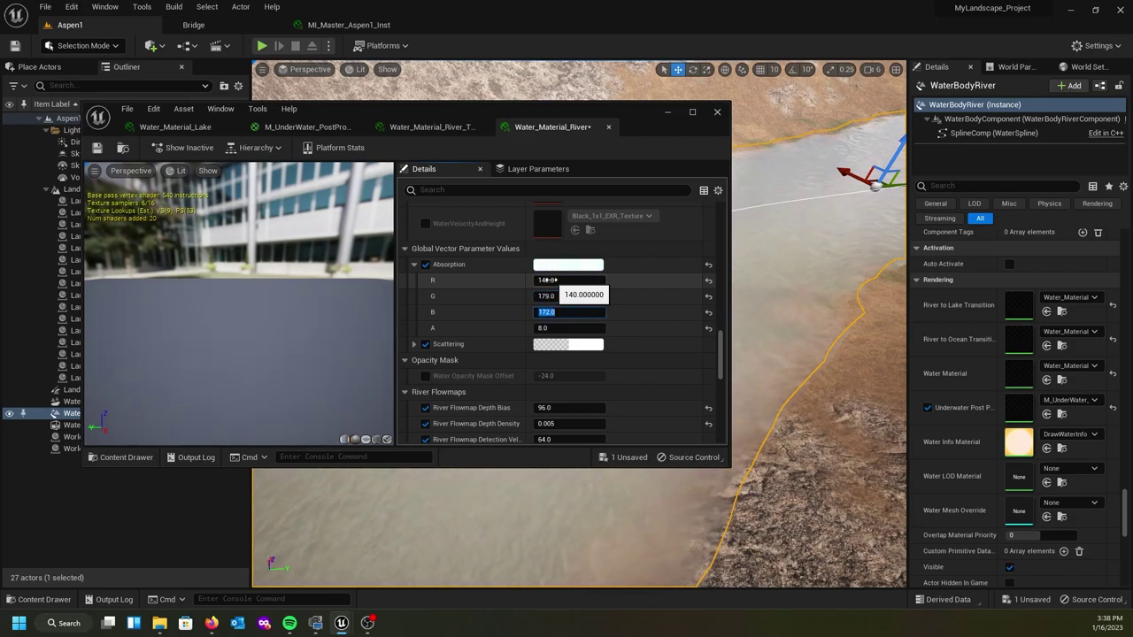
Darken the Scattering colour of Water_Material_River to a grey of about 0.505 and view the river in the level
{"action": "left_click", "coordinate": [415, 344]}
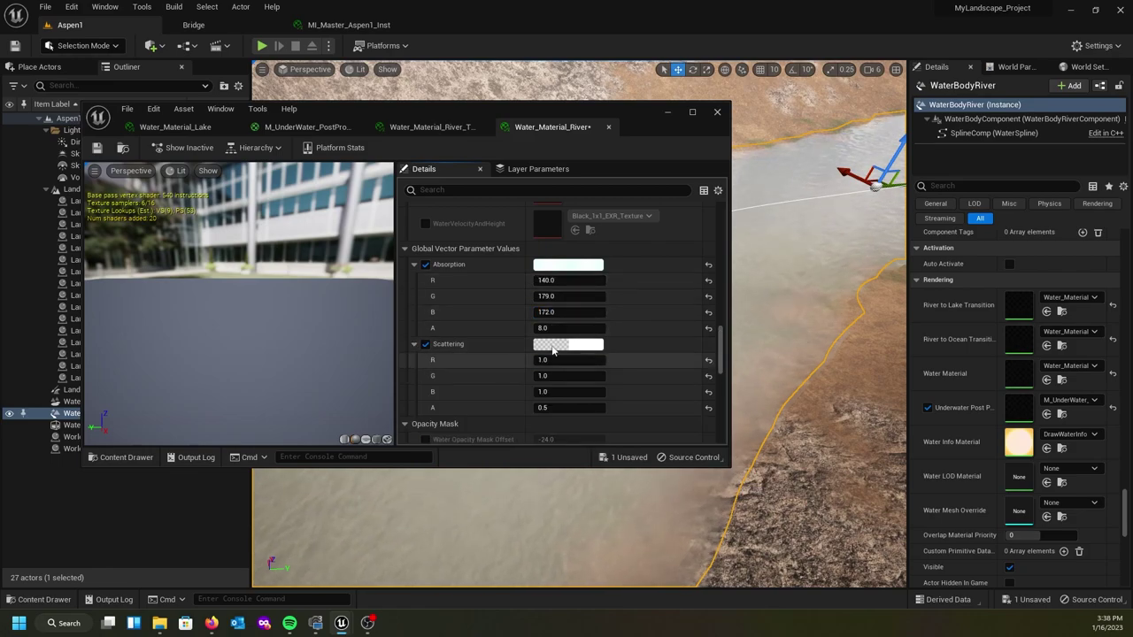
{"action": "left_click", "coordinate": [584, 346]}
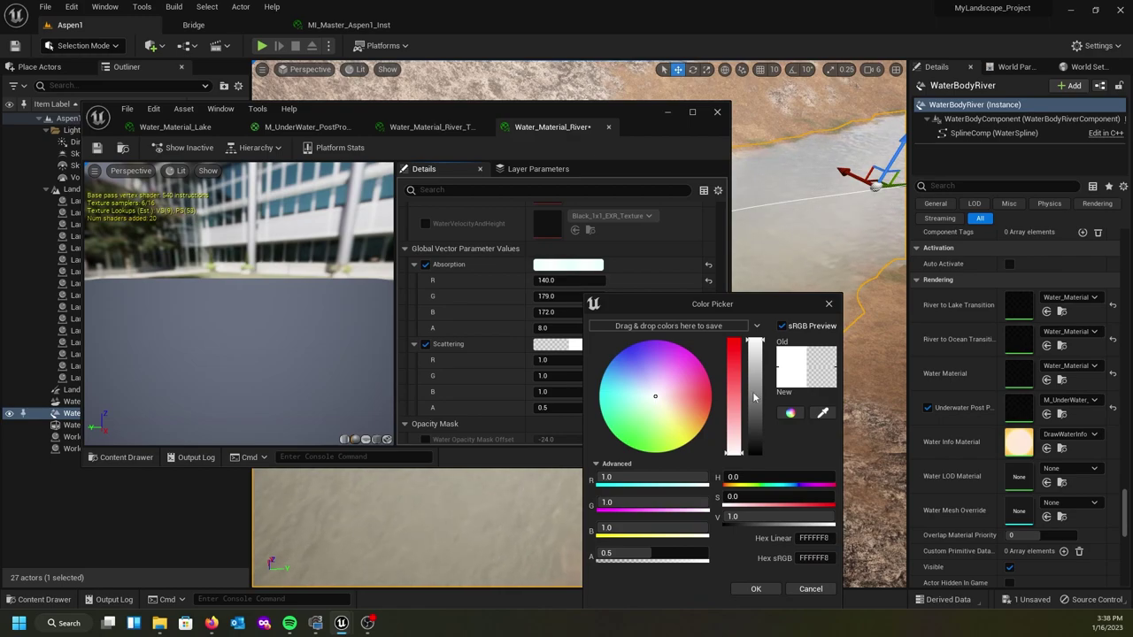
{"action": "left_click_drag", "start_coordinate": [754, 347], "coordinate": [754, 396]}
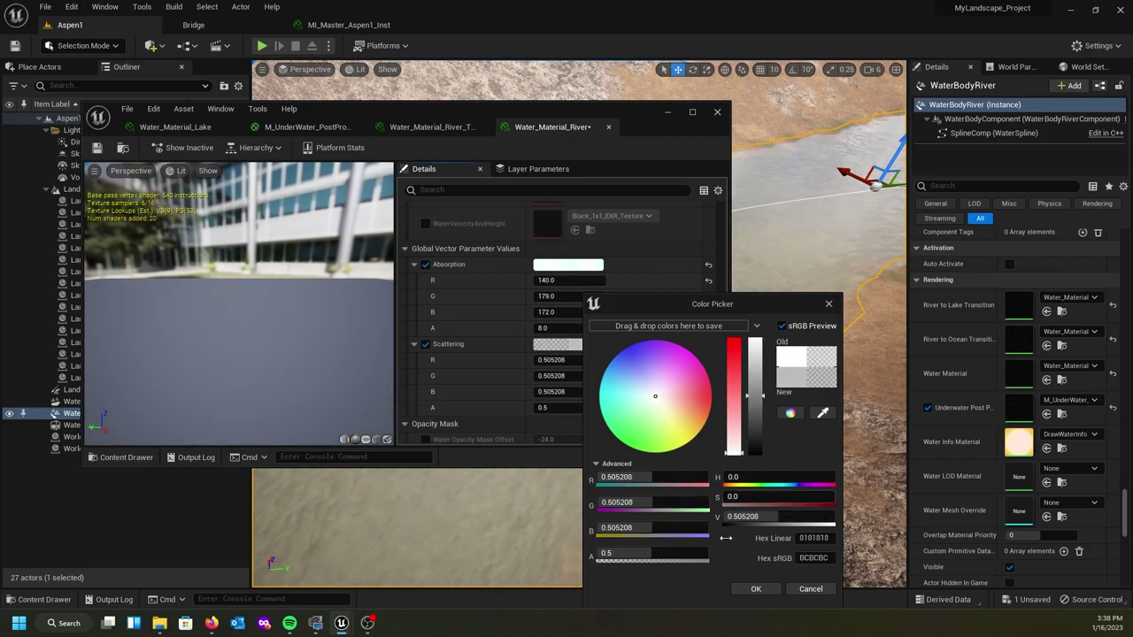
{"action": "left_click", "coordinate": [752, 589]}
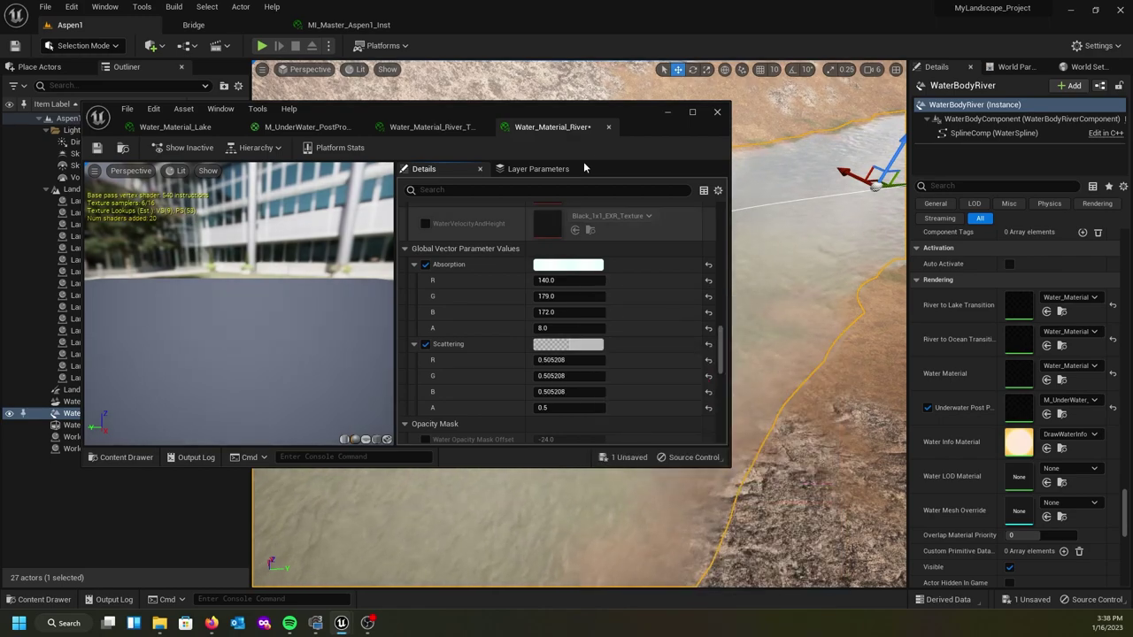
{"action": "left_click_drag", "start_coordinate": [625, 111], "coordinate": [301, 131]}
{"action": "left_click", "coordinate": [344, 132]}
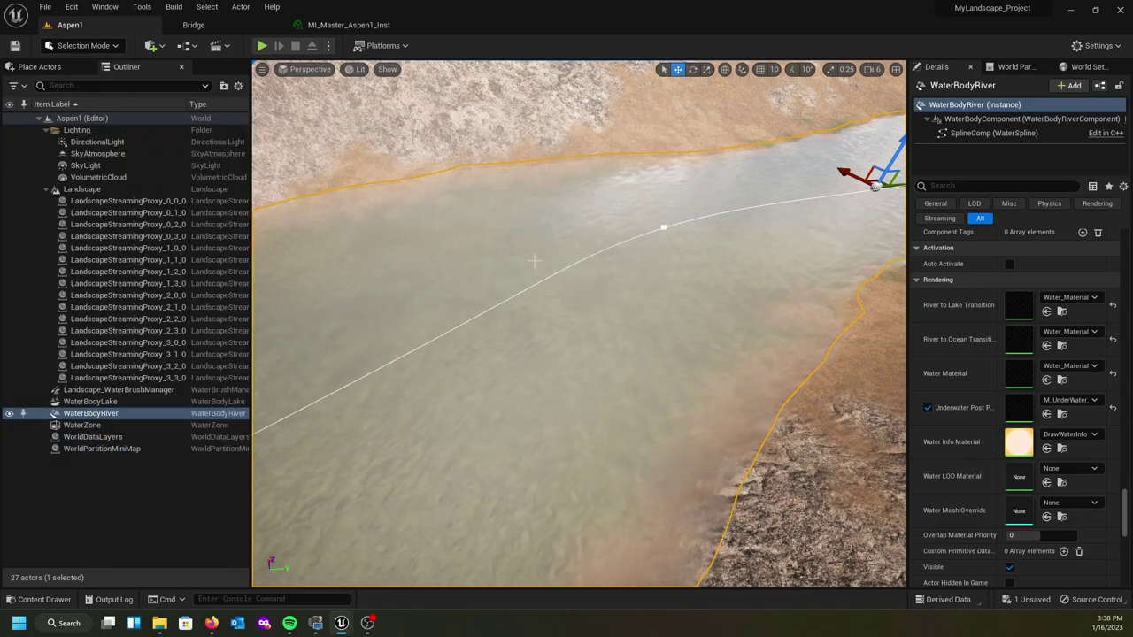
{"action": "right_click_drag", "start_coordinate": [547, 263], "coordinate": [416, 280]}
{"action": "key", "text": "w"}
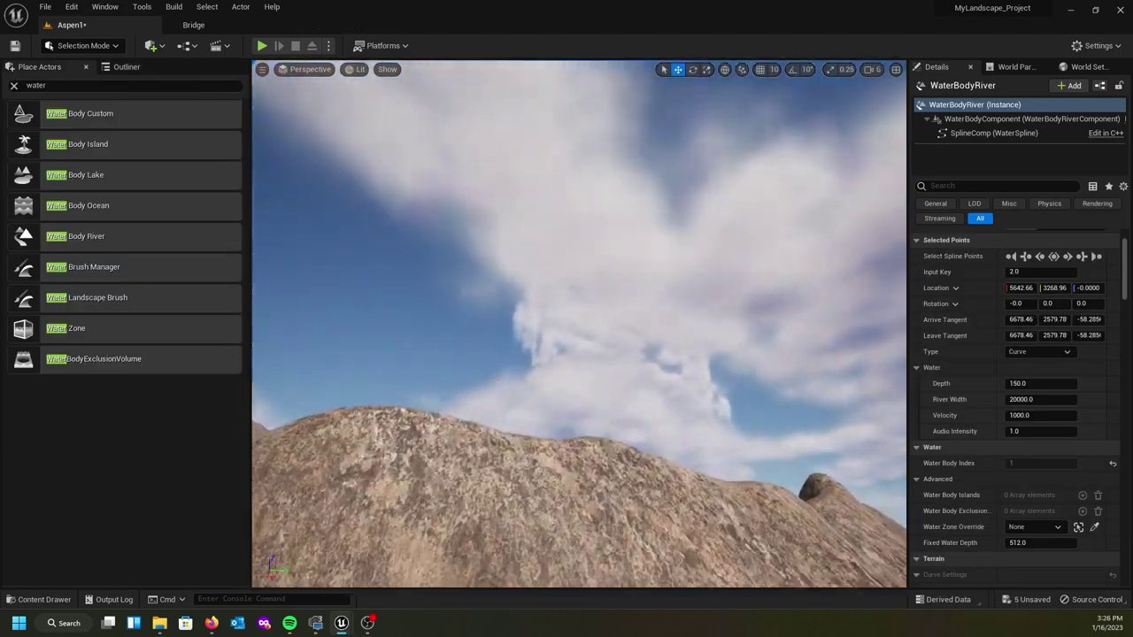
Fly over the river and examine the water surface, the banks and the riverbed beneath it
{"action": "right_click_drag", "start_coordinate": [578, 324], "coordinate": [600, 404]}
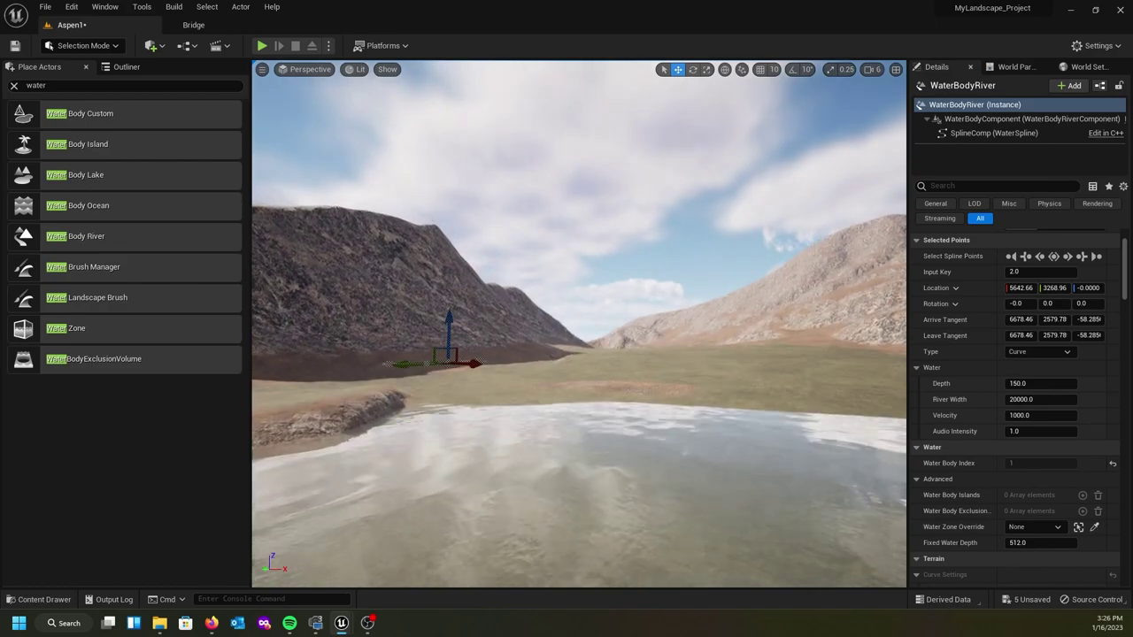
{"action": "right_click_drag", "start_coordinate": [579, 324], "coordinate": [743, 394]}
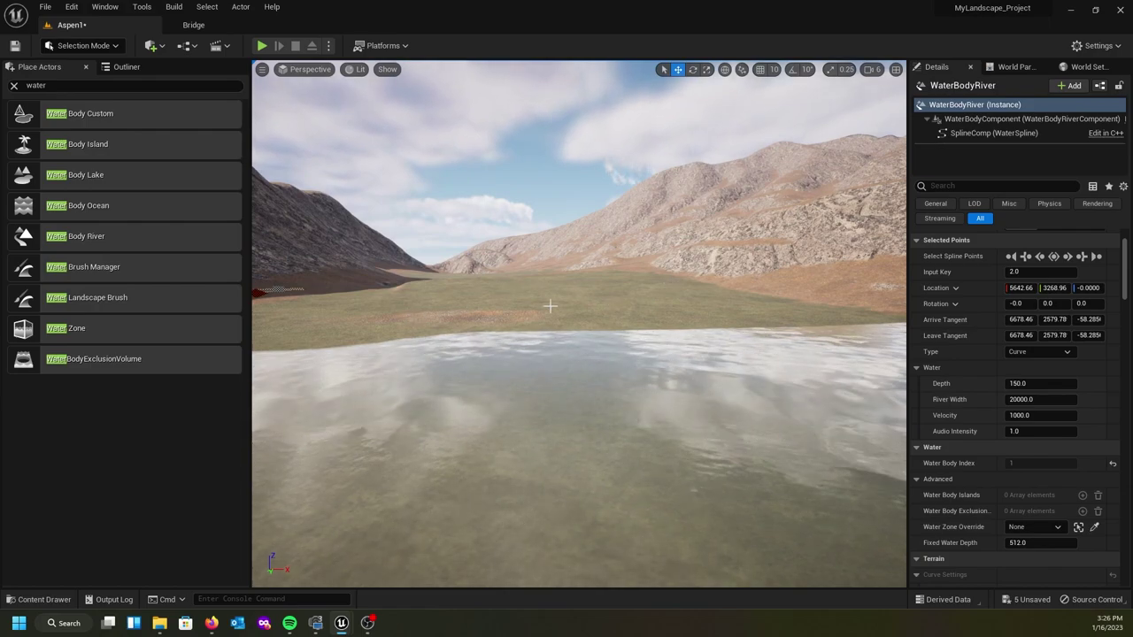
{"action": "right_click_drag", "start_coordinate": [549, 293], "coordinate": [549, 336]}
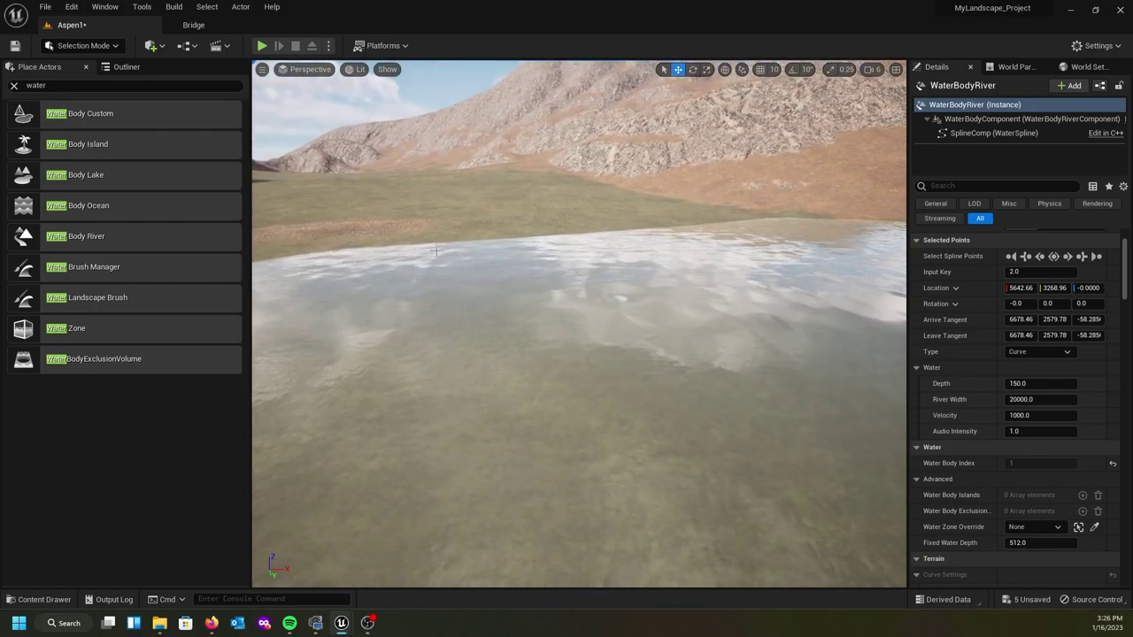
{"action": "right_click_drag", "start_coordinate": [414, 258], "coordinate": [734, 279]}
{"action": "right_click_drag", "start_coordinate": [579, 309], "coordinate": [536, 314]}
{"action": "right_click_drag", "start_coordinate": [470, 295], "coordinate": [399, 274]}
{"action": "key", "text": "w"}
{"action": "key", "text": "s"}
{"action": "right_click_drag", "start_coordinate": [509, 271], "coordinate": [510, 371]}
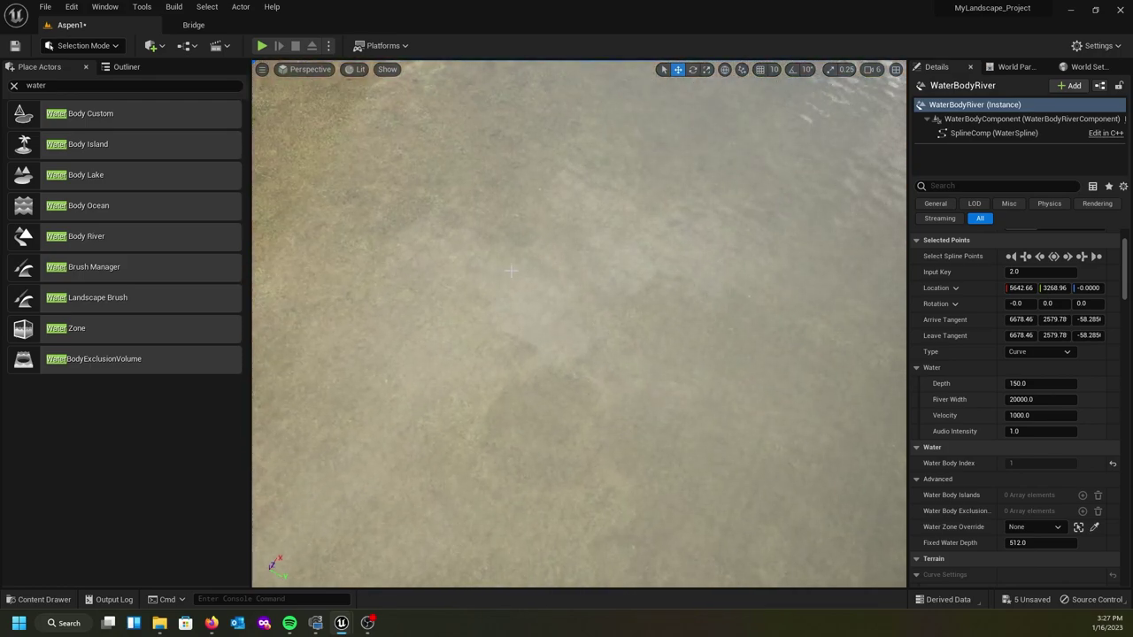
{"action": "right_click_drag", "start_coordinate": [516, 303], "coordinate": [509, 254]}
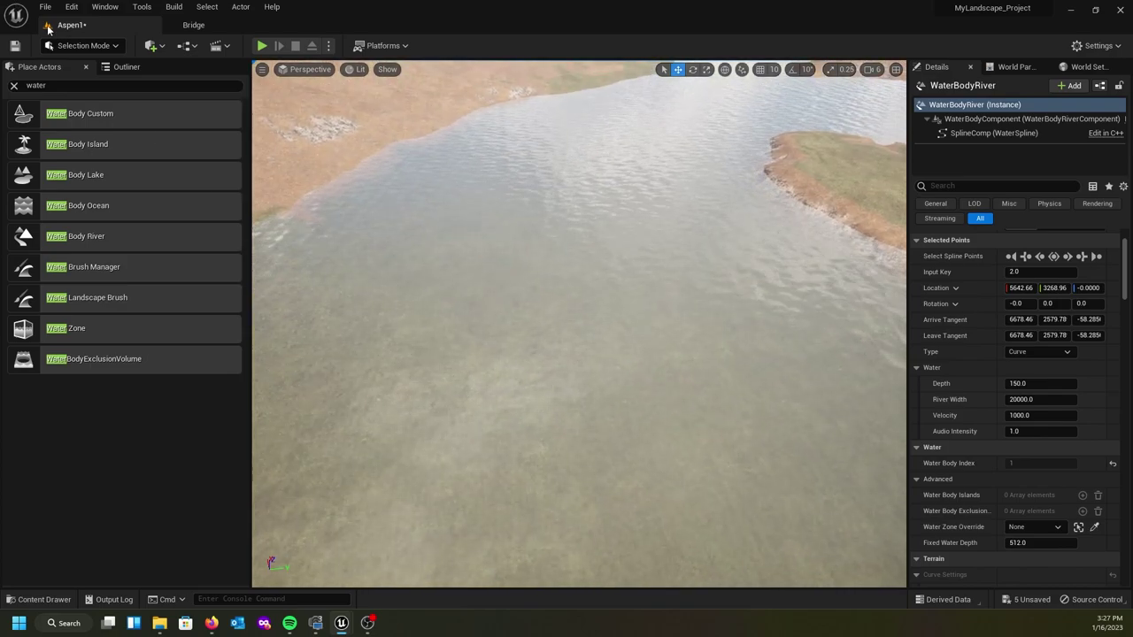
Switch to landscape painting and choose RiverRock as the target layer
{"action": "left_click", "coordinate": [116, 46]}
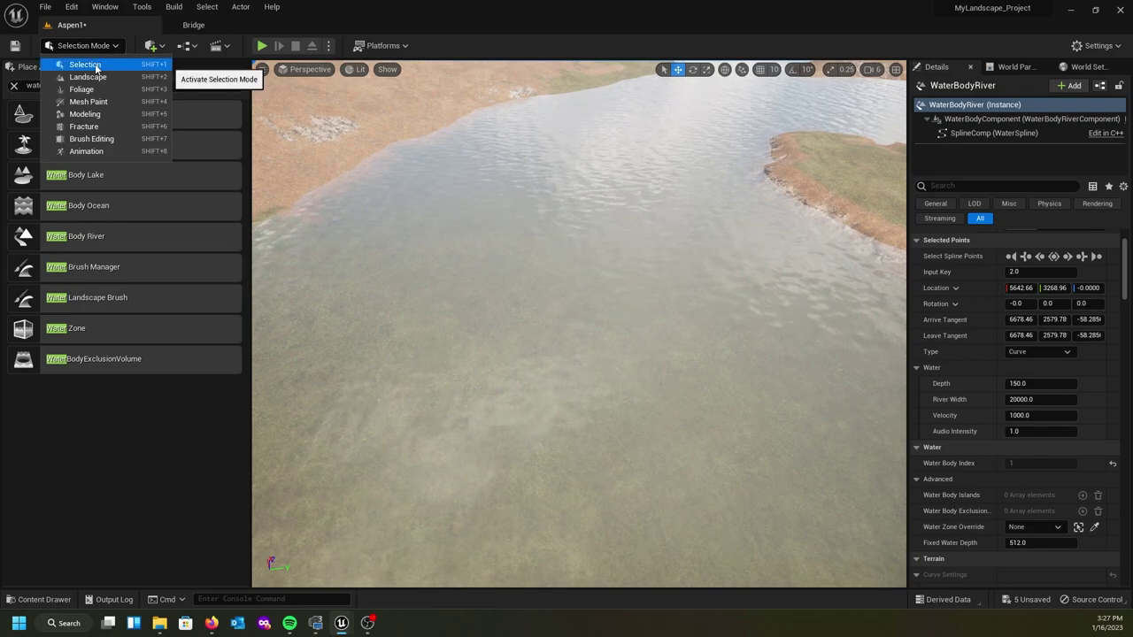
{"action": "left_click", "coordinate": [93, 79]}
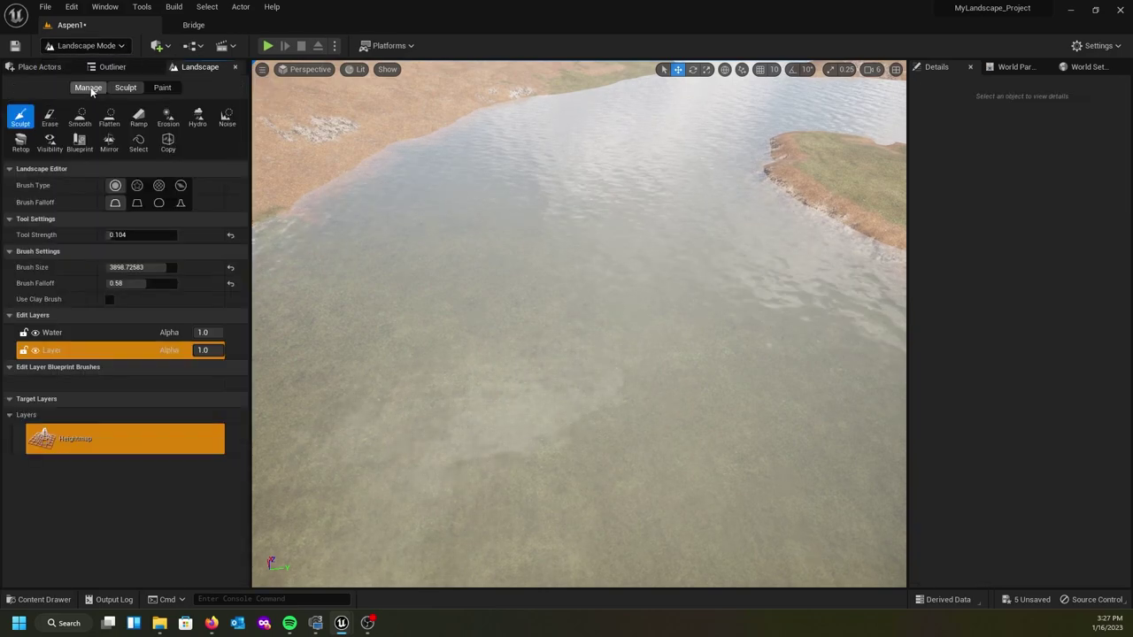
{"action": "left_click", "coordinate": [162, 88]}
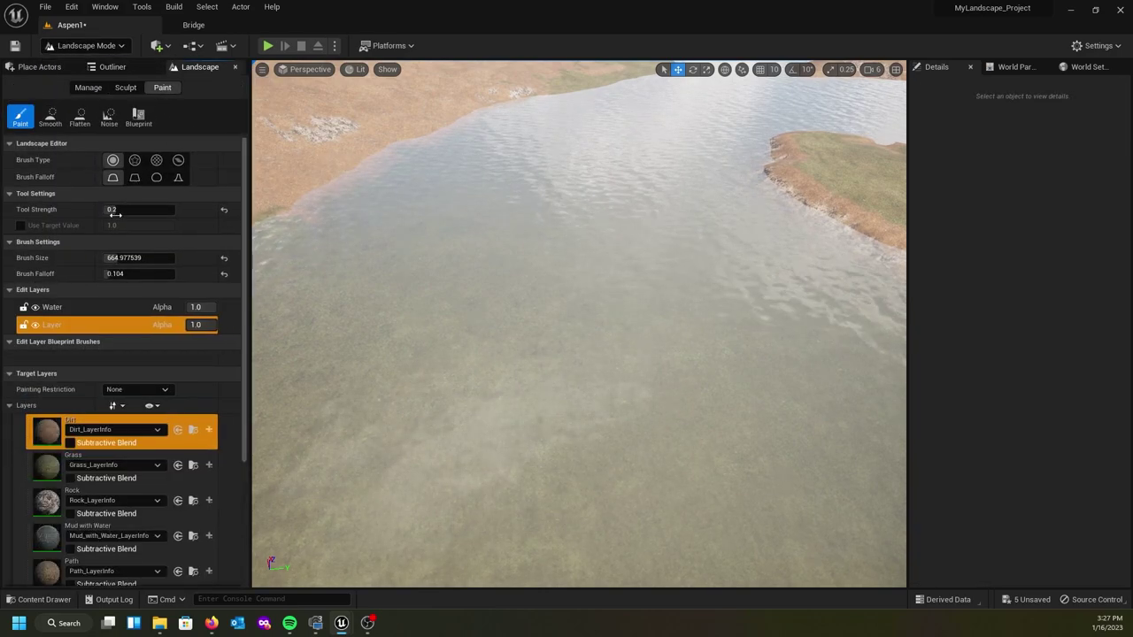
{"action": "scroll", "coordinate": [112, 420], "scroll_direction": "down", "scroll_amount": 3}
{"action": "scroll", "coordinate": [112, 419], "scroll_direction": "down", "scroll_amount": 2}
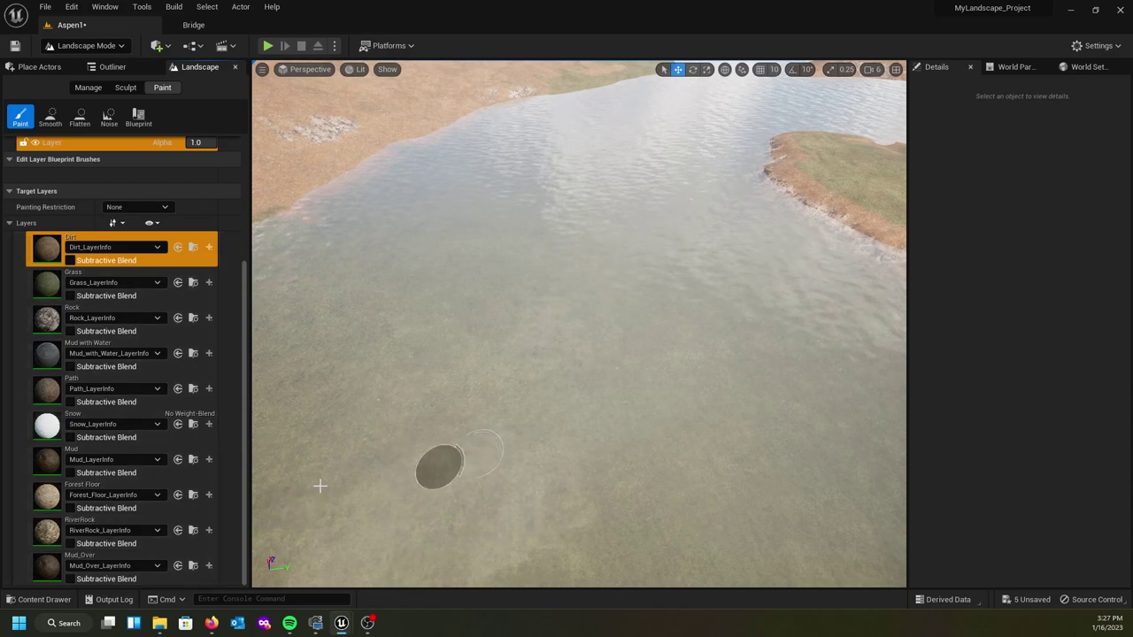
{"action": "left_click", "coordinate": [42, 536]}
Paint a small first patch of RiverRock on the submerged riverbed
{"action": "right_click_drag", "start_coordinate": [517, 412], "coordinate": [585, 496]}
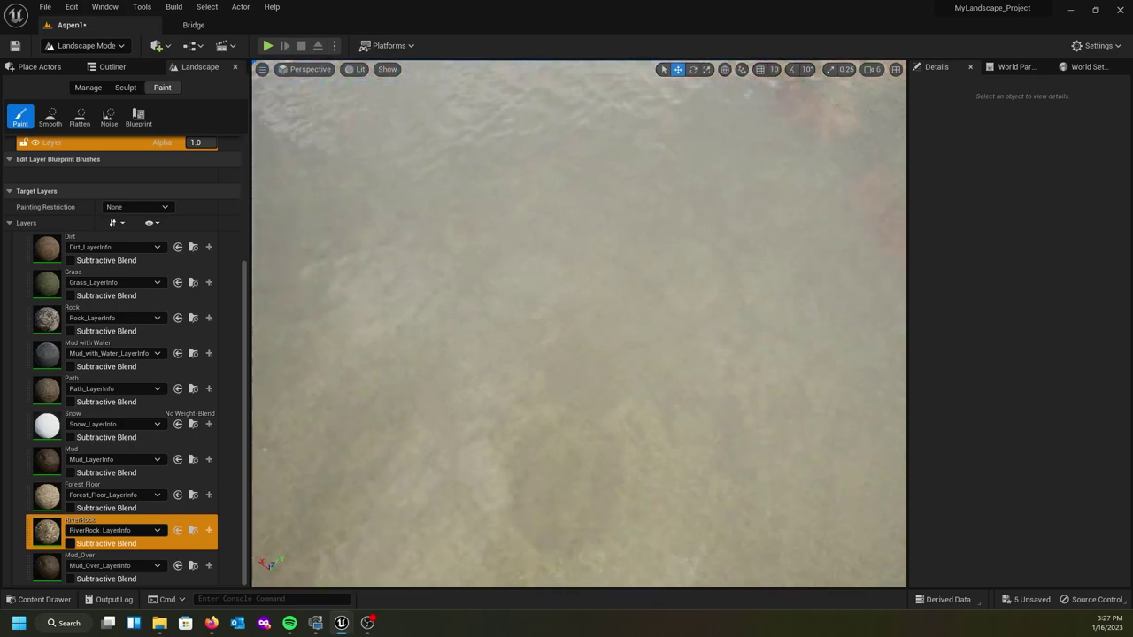
{"action": "right_click_drag", "start_coordinate": [520, 443], "coordinate": [516, 410]}
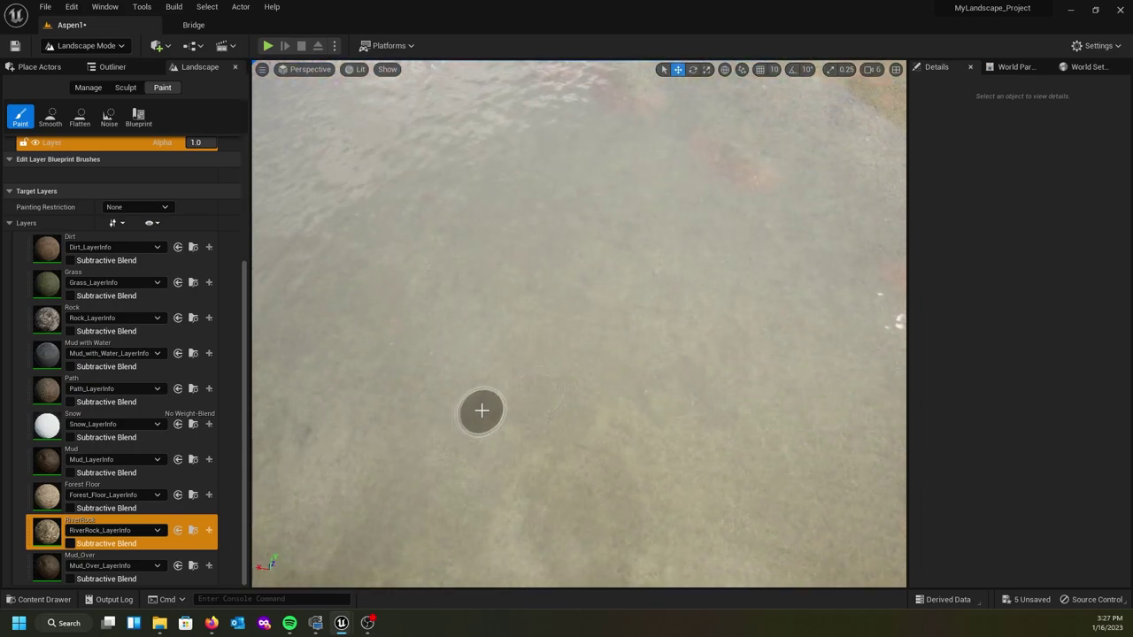
{"action": "left_click_drag", "start_coordinate": [537, 383], "coordinate": [530, 382]}
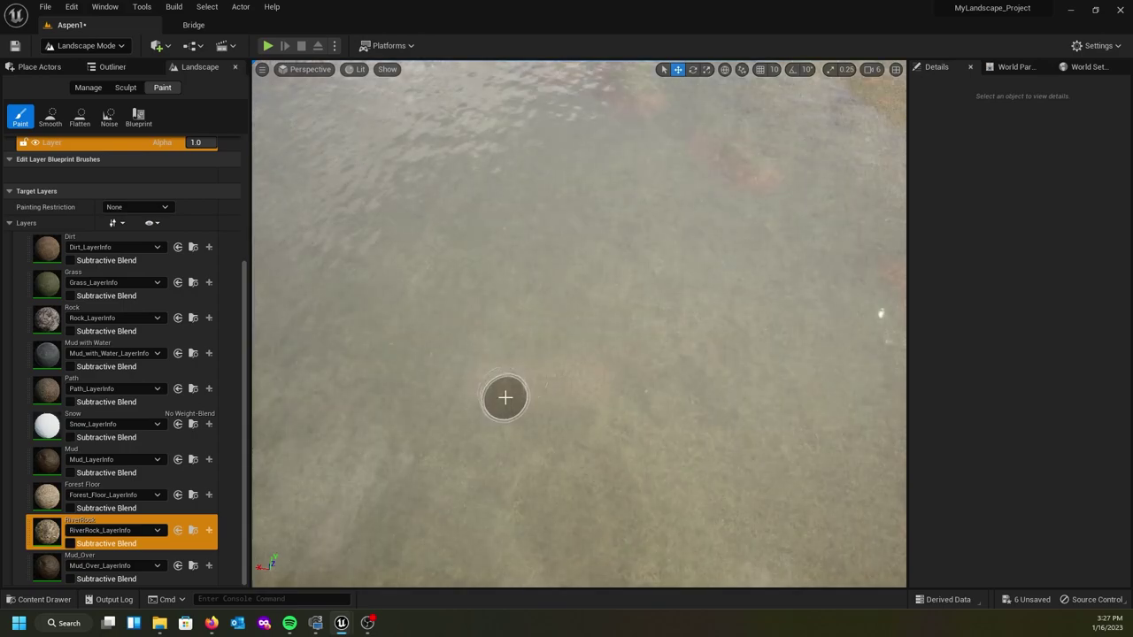
{"action": "right_click_drag", "start_coordinate": [506, 398], "coordinate": [523, 395]}
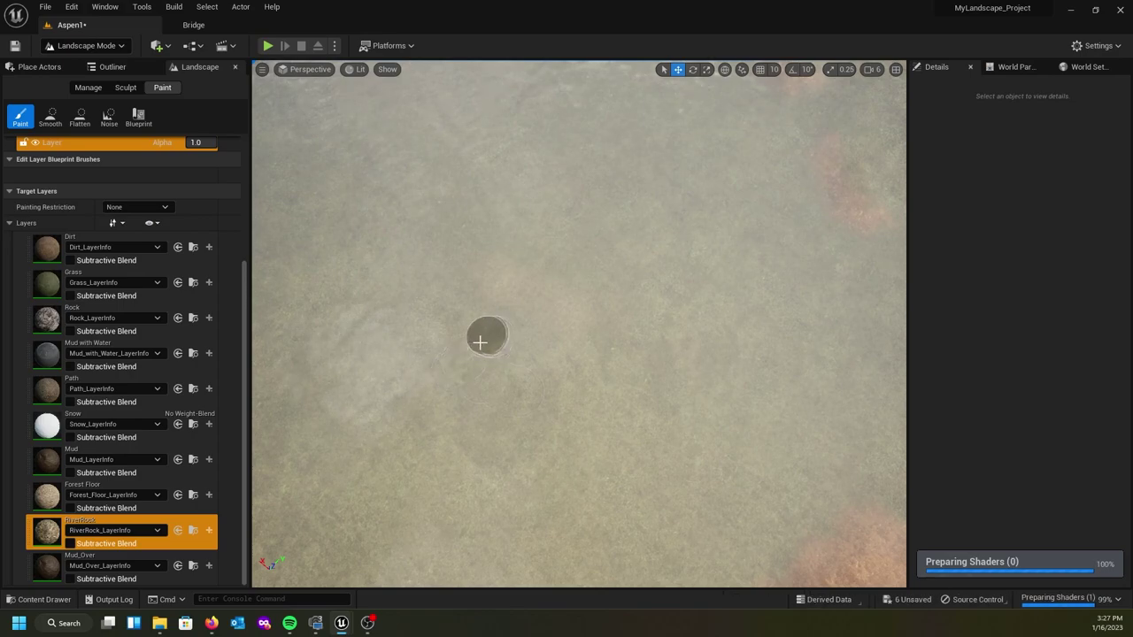
Set the paint brush size to about 1887, its falloff to 0.352 and the tool strength to 0.384
{"action": "scroll", "coordinate": [131, 282], "scroll_direction": "up", "scroll_amount": 5}
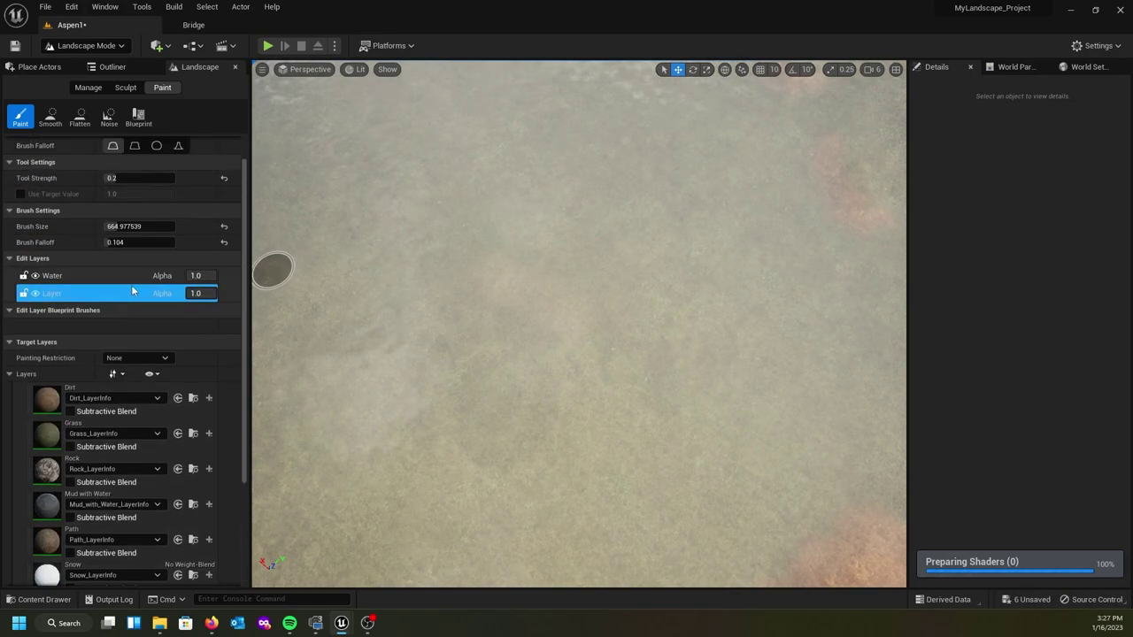
{"action": "left_click_drag", "start_coordinate": [133, 258], "coordinate": [203, 257]}
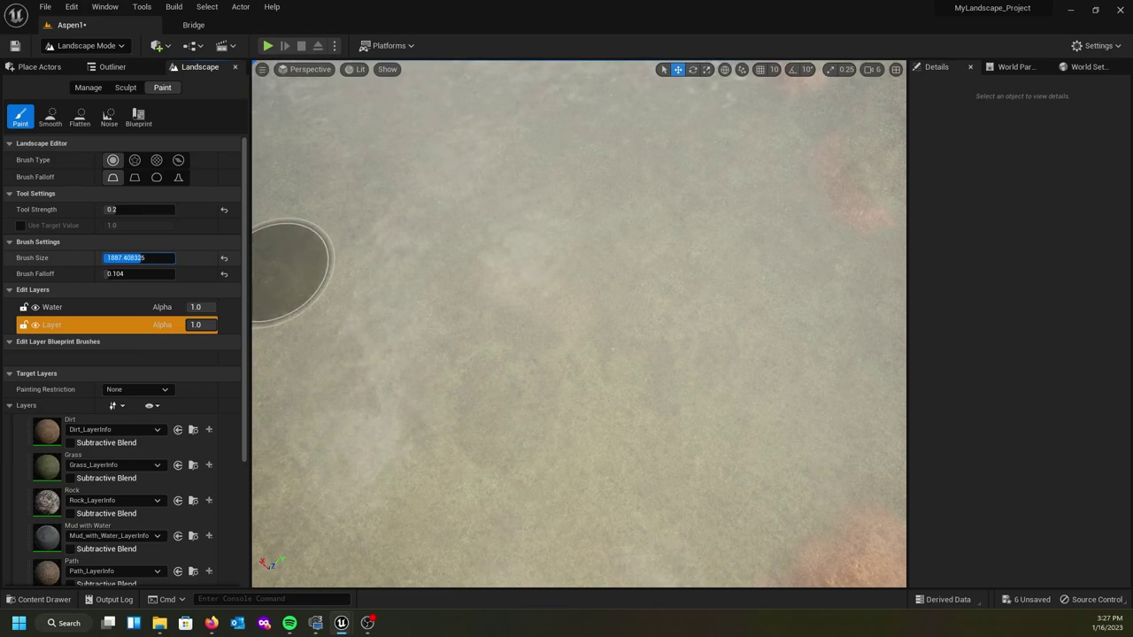
{"action": "left_click_drag", "start_coordinate": [133, 273], "coordinate": [164, 274]}
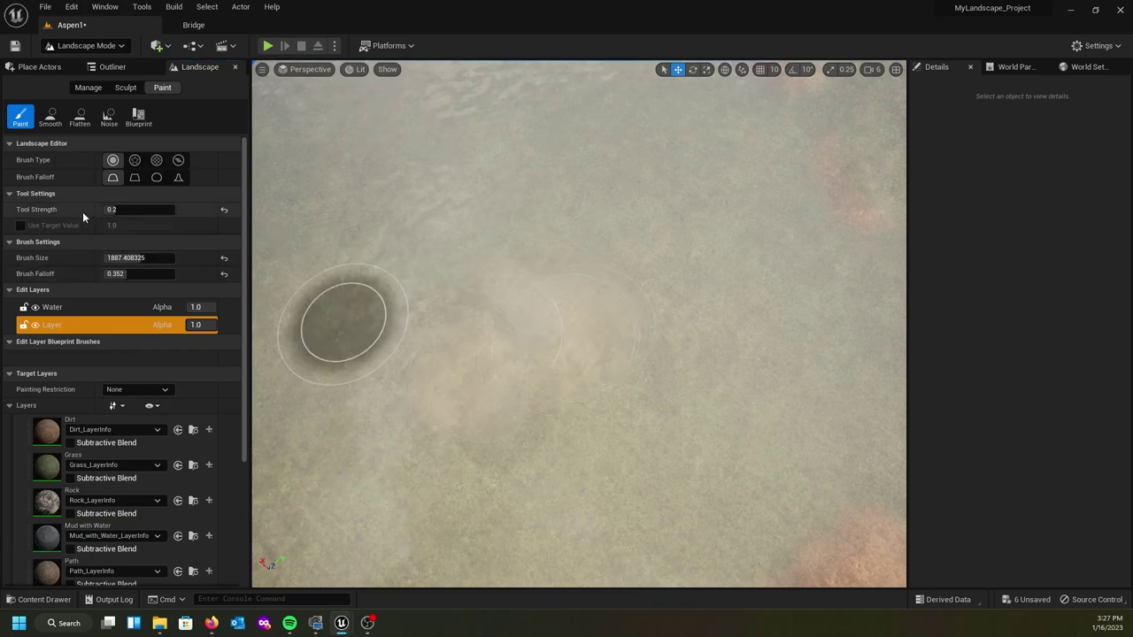
{"action": "left_click_drag", "start_coordinate": [113, 209], "coordinate": [117, 209]}
Paint RiverRock broadly across the submerged riverbed and inspect the rocks from under and above the water
{"action": "mouse_move", "coordinate": [483, 322]}
{"action": "left_mouse_down"}
{"action": "mouse_move", "coordinate": [541, 360]}
{"action": "mouse_move", "coordinate": [468, 377]}
{"action": "mouse_move", "coordinate": [615, 357]}
{"action": "mouse_move", "coordinate": [459, 382]}
{"action": "mouse_move", "coordinate": [643, 264]}
{"action": "mouse_move", "coordinate": [643, 401]}
{"action": "mouse_move", "coordinate": [466, 311]}
{"action": "mouse_move", "coordinate": [630, 252]}
{"action": "mouse_move", "coordinate": [651, 304]}
{"action": "left_mouse_up"}
{"action": "mouse_move", "coordinate": [651, 304]}
{"action": "right_mouse_down"}
{"action": "mouse_move", "coordinate": [607, 225]}
{"action": "mouse_move", "coordinate": [647, 232]}
{"action": "mouse_move", "coordinate": [648, 206]}
{"action": "mouse_move", "coordinate": [647, 216]}
{"action": "mouse_move", "coordinate": [435, 209]}
{"action": "right_mouse_up"}
{"action": "key", "text": "w"}
{"action": "key", "text": "w"}
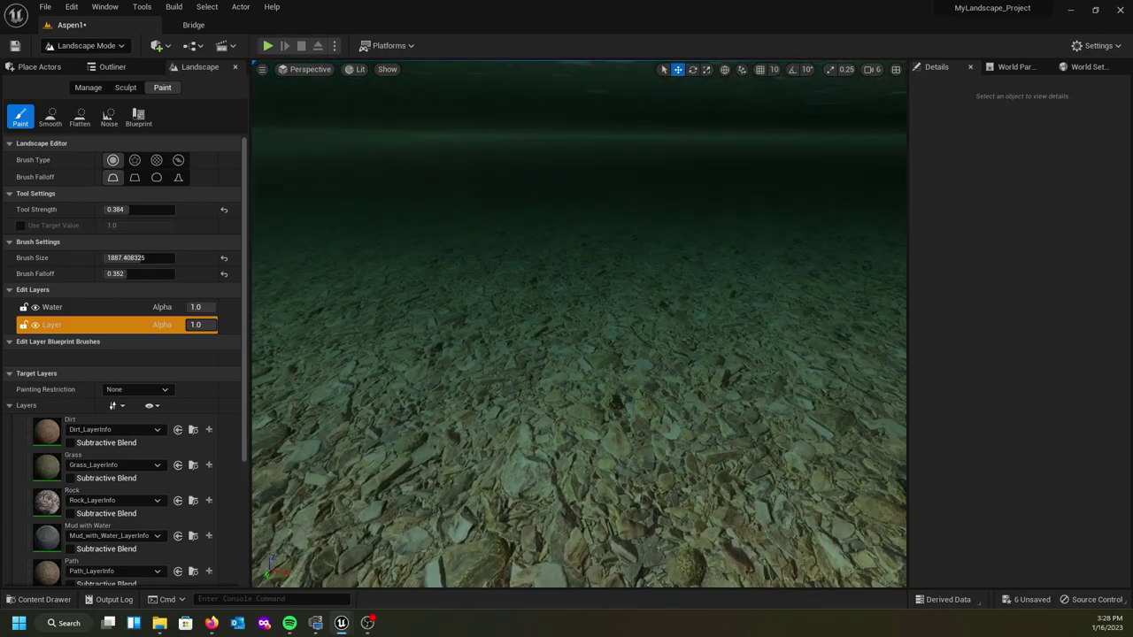
{"action": "key", "text": "e"}
{"action": "right_click_drag", "start_coordinate": [435, 209], "coordinate": [434, 267]}
{"action": "mouse_move", "coordinate": [580, 282]}
{"action": "right_mouse_down"}
{"action": "mouse_move", "coordinate": [557, 354]}
{"action": "mouse_move", "coordinate": [460, 349]}
{"action": "right_mouse_up"}
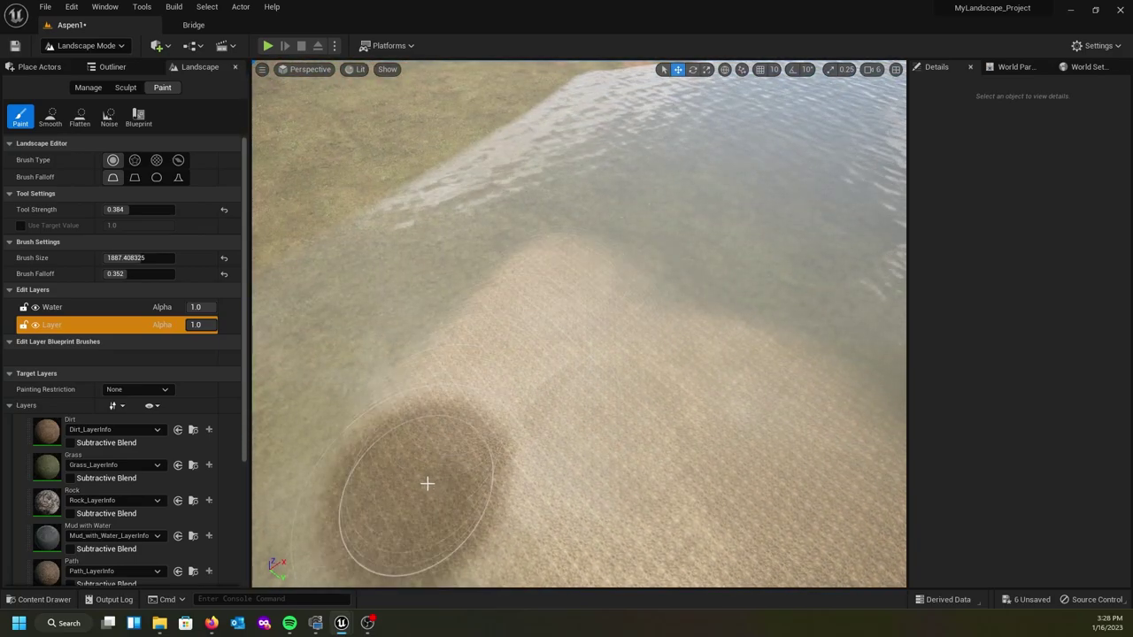
{"action": "right_click_drag", "start_coordinate": [652, 302], "coordinate": [664, 311]}
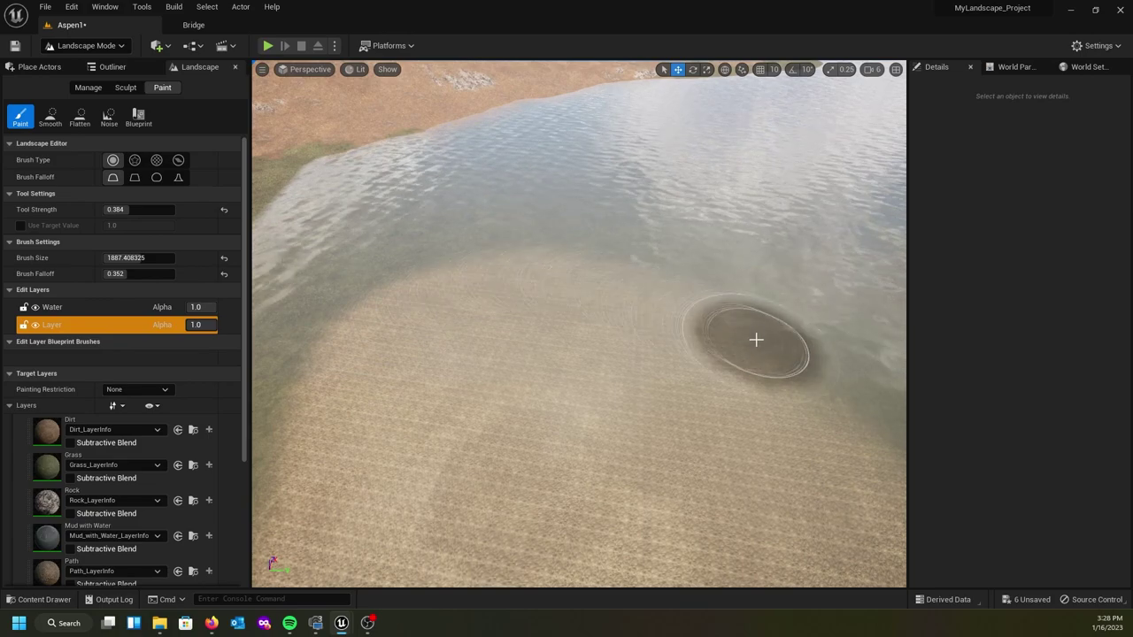
{"action": "right_click_drag", "start_coordinate": [635, 357], "coordinate": [618, 316]}
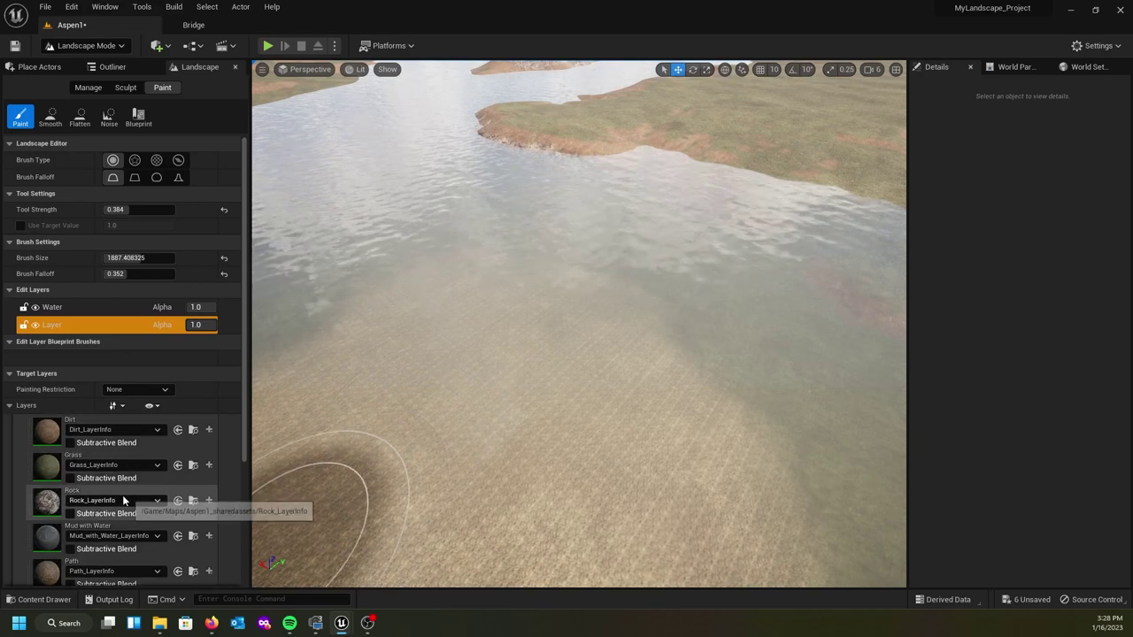
Select the RiverRock target layer and locate its RiverRock_LayerInfo asset among the project files
{"action": "scroll", "coordinate": [126, 494], "scroll_direction": "down", "scroll_amount": 5}
{"action": "left_click", "coordinate": [124, 531]}
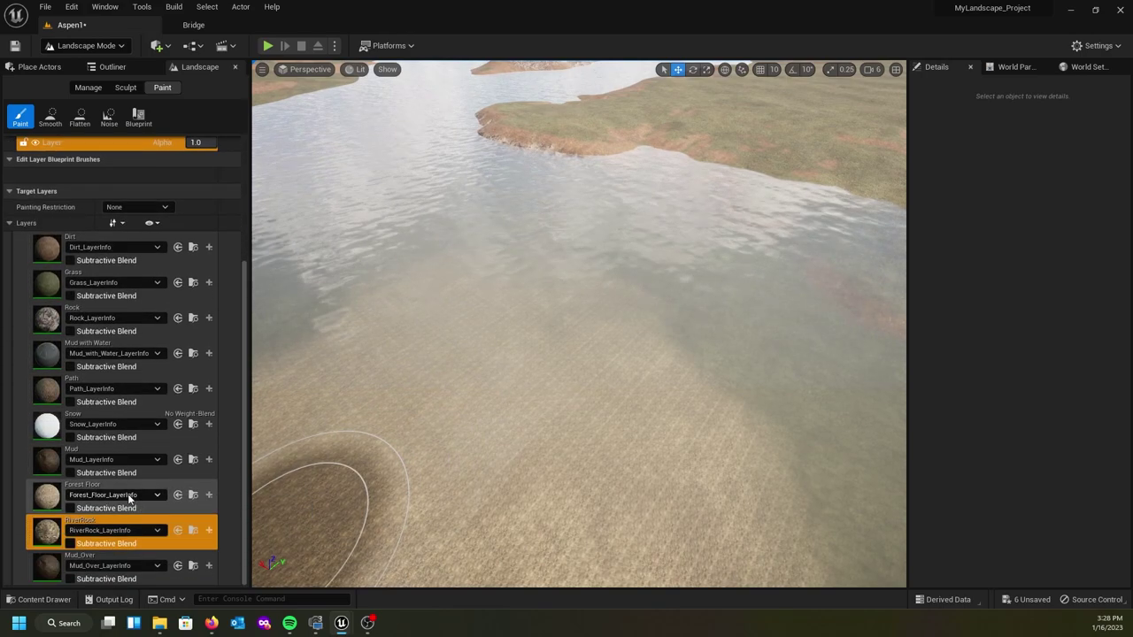
{"action": "left_click", "coordinate": [193, 530]}
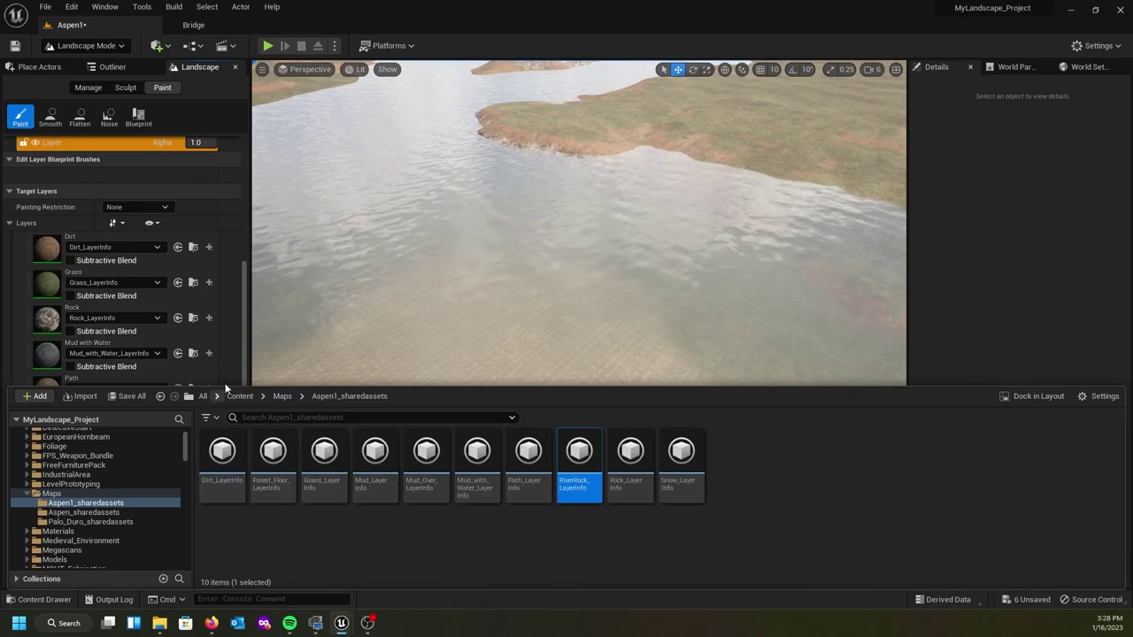
Open the MI_Master_Aspen1_Inst material instance from the project's Materials/Master_Materials folder
{"action": "left_click", "coordinate": [252, 397]}
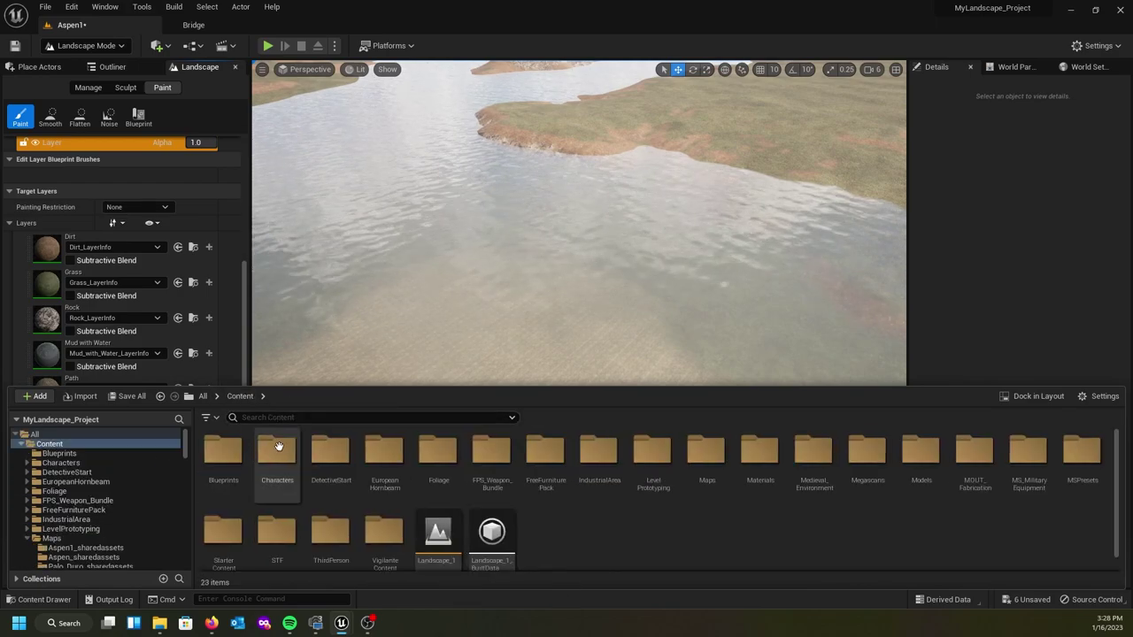
{"action": "left_click", "coordinate": [746, 456]}
{"action": "double_click", "coordinate": [746, 455]}
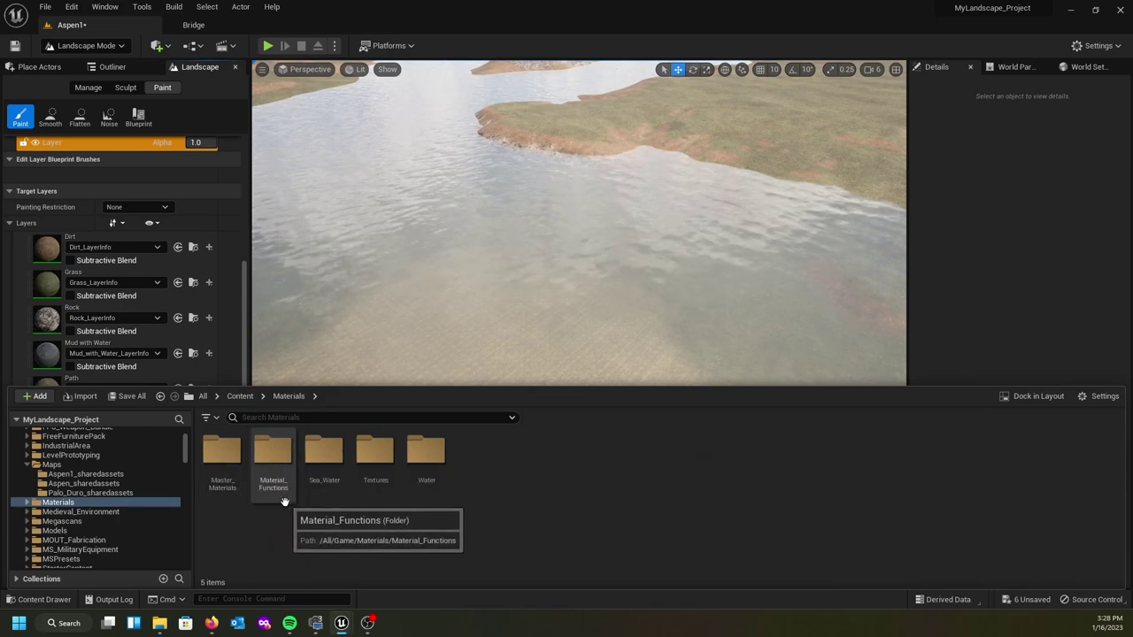
{"action": "double_click", "coordinate": [222, 456]}
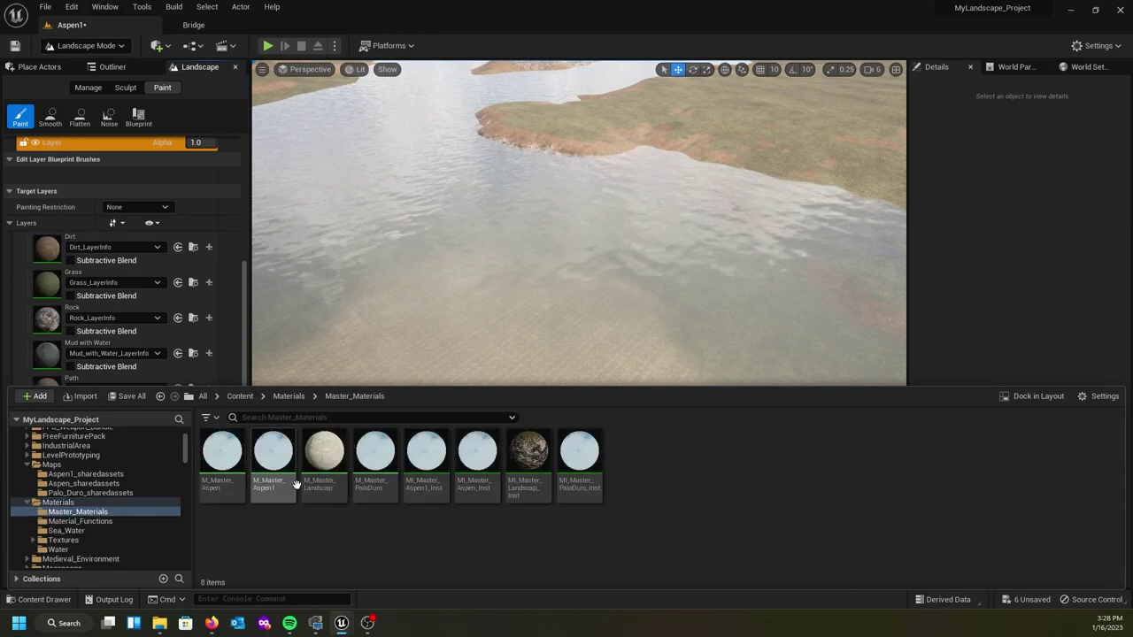
{"action": "double_click", "coordinate": [413, 471]}
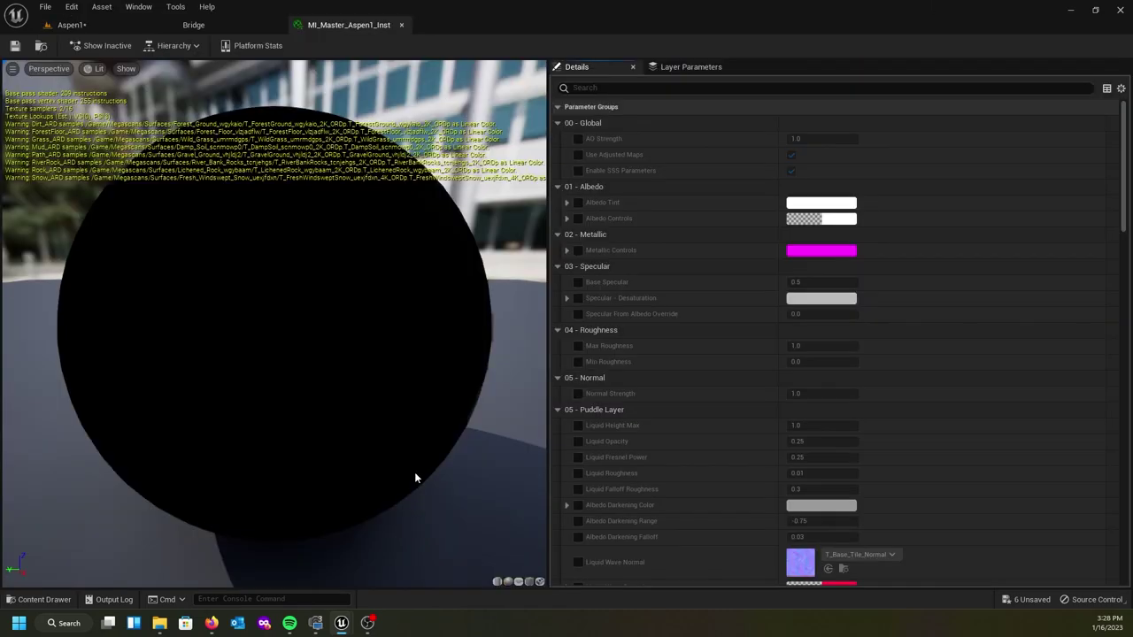
Set the Adjust RiverRock far-texture parameter to about 0.074 and save the material instance
{"action": "scroll", "coordinate": [727, 251], "scroll_direction": "down", "scroll_amount": 2}
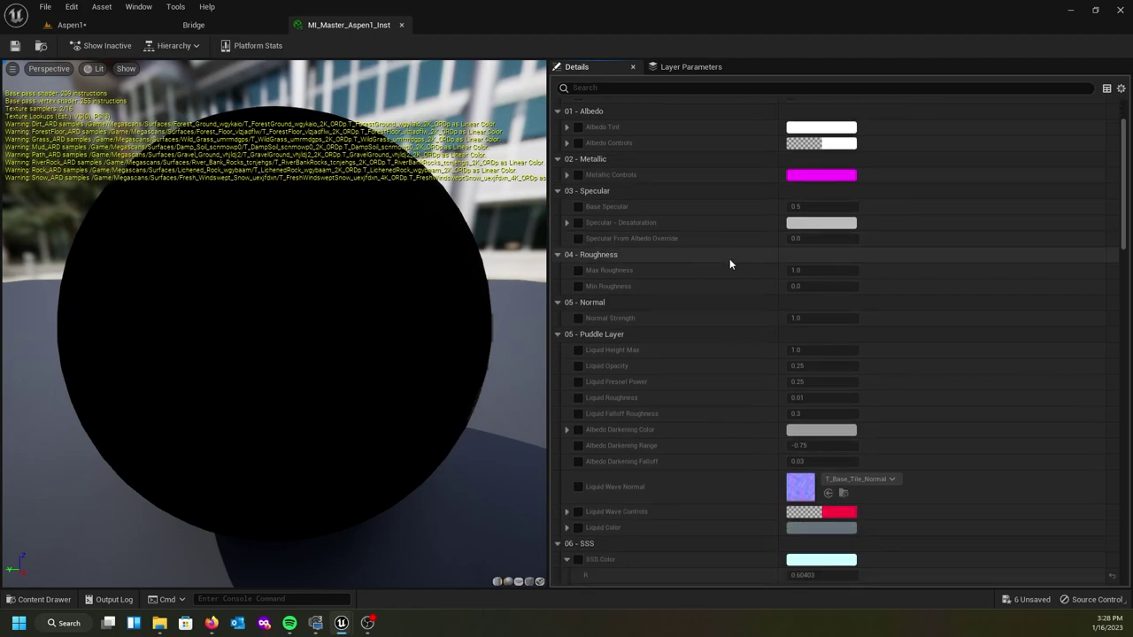
{"action": "scroll", "coordinate": [634, 363], "scroll_direction": "up", "scroll_amount": 1}
{"action": "scroll", "coordinate": [633, 355], "scroll_direction": "down", "scroll_amount": 7}
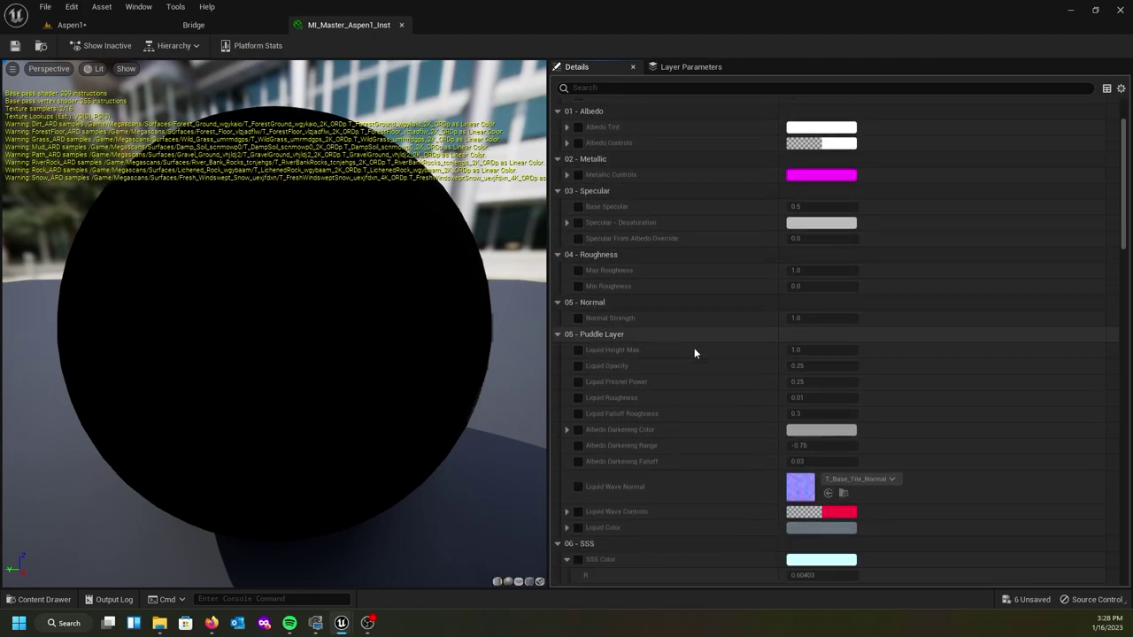
{"action": "scroll", "coordinate": [713, 356], "scroll_direction": "down", "scroll_amount": 5}
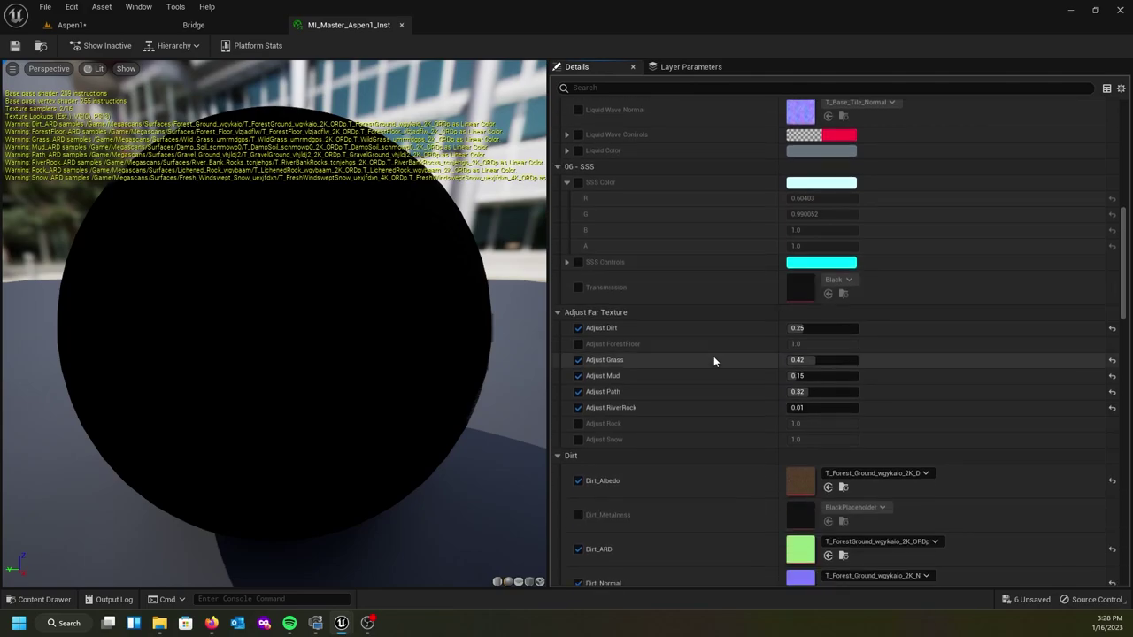
{"action": "scroll", "coordinate": [682, 311], "scroll_direction": "down", "scroll_amount": 1}
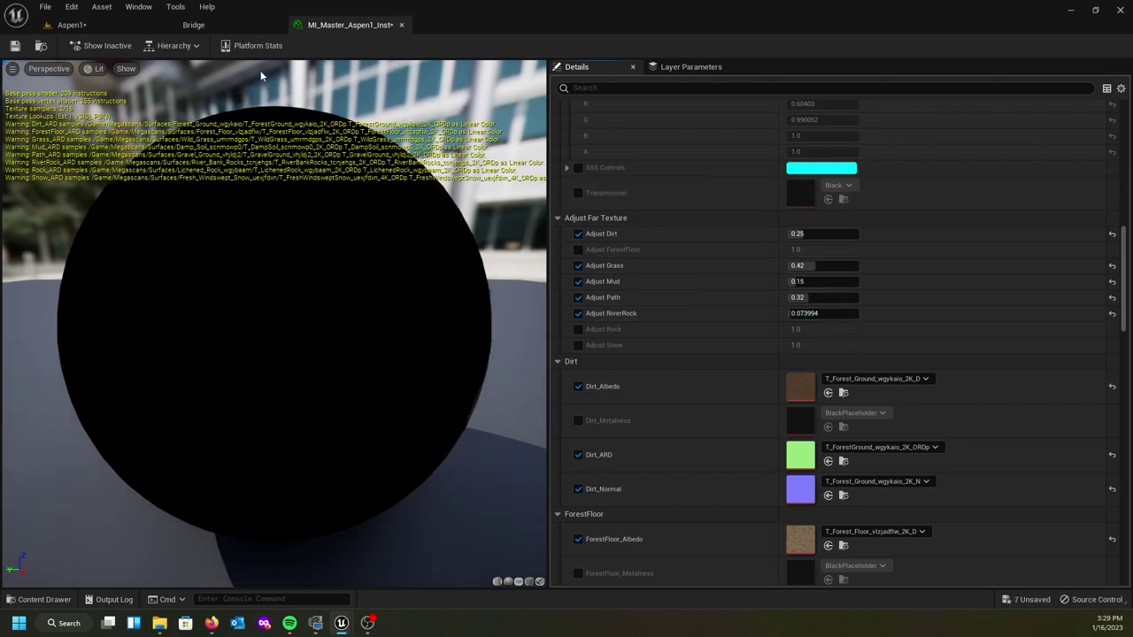
{"action": "left_click", "coordinate": [14, 45]}
Return to the Aspen1 level and examine the river rock tiling on the submerged riverbed from near and far
{"action": "left_click", "coordinate": [72, 30]}
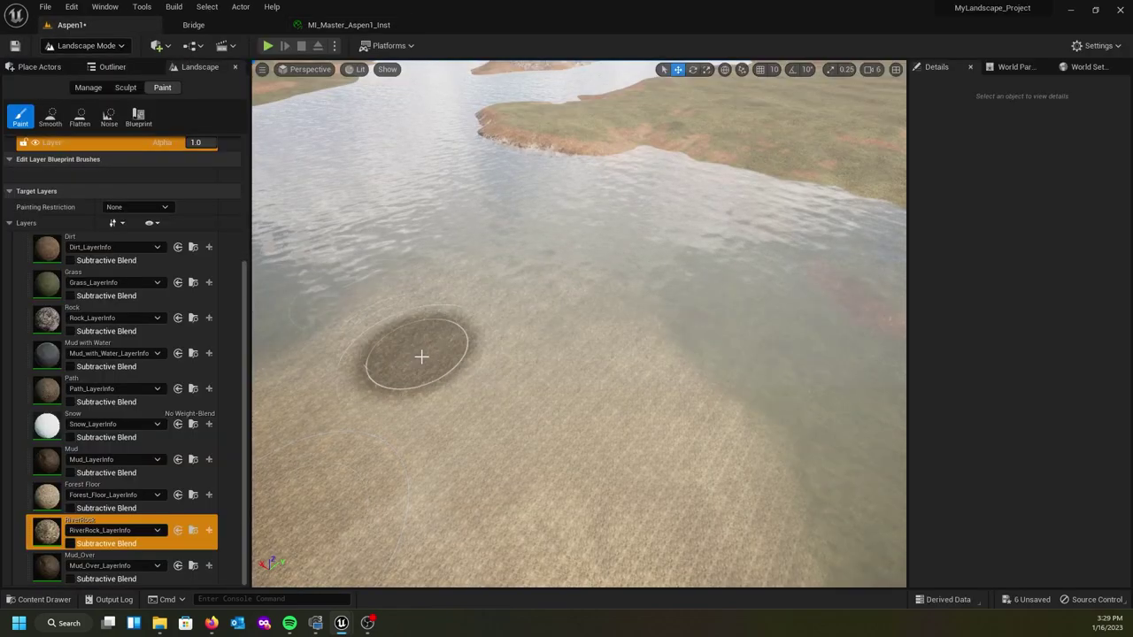
{"action": "scroll", "coordinate": [421, 354], "scroll_direction": "up", "scroll_amount": 5}
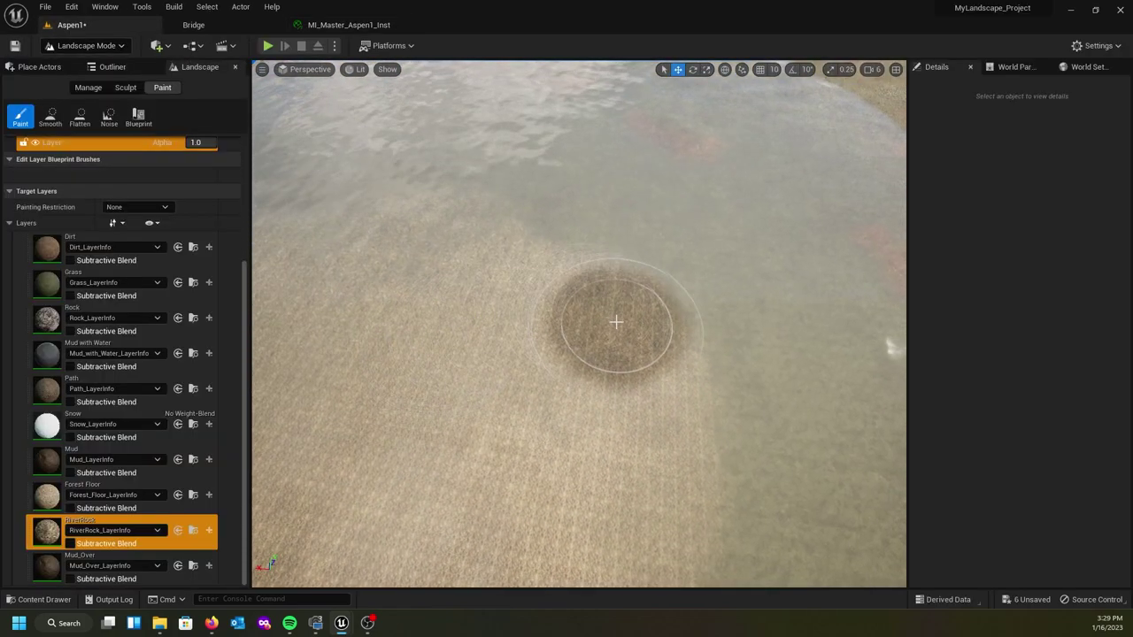
{"action": "right_click_drag", "start_coordinate": [487, 281], "coordinate": [257, 275]}
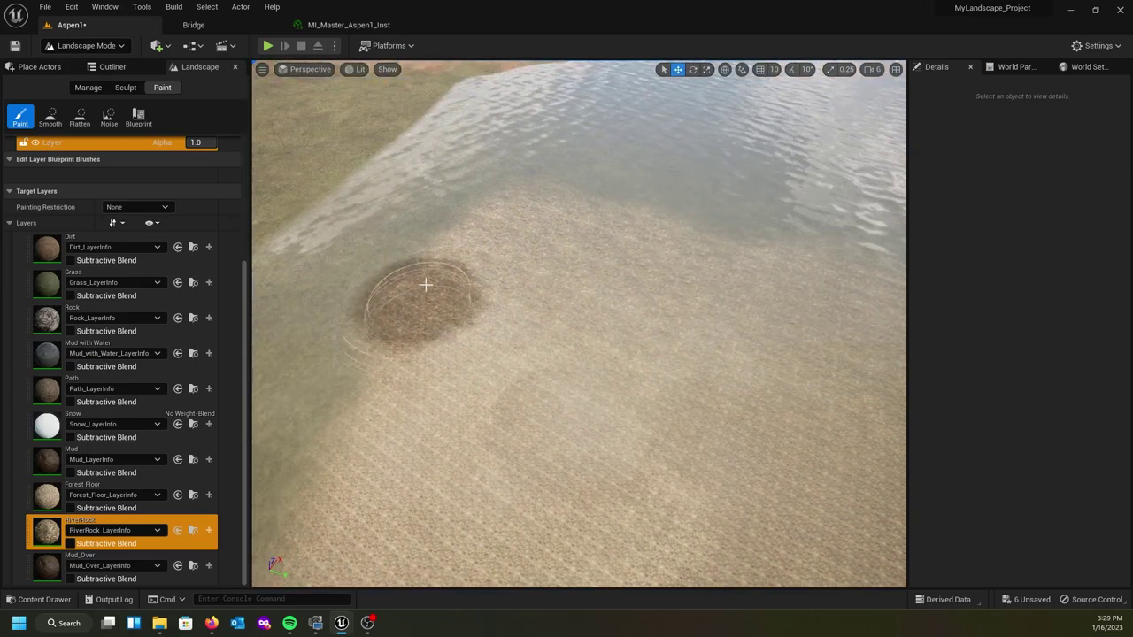
{"action": "mouse_move", "coordinate": [396, 402]}
{"action": "right_mouse_down"}
{"action": "mouse_move", "coordinate": [567, 402]}
{"action": "mouse_move", "coordinate": [575, 411]}
{"action": "mouse_move", "coordinate": [563, 420]}
{"action": "mouse_move", "coordinate": [576, 410]}
{"action": "mouse_move", "coordinate": [589, 421]}
{"action": "mouse_move", "coordinate": [598, 379]}
{"action": "mouse_move", "coordinate": [600, 395]}
{"action": "right_mouse_up"}
{"action": "key", "text": "w"}
{"action": "right_click_drag", "start_coordinate": [434, 413], "coordinate": [401, 398]}
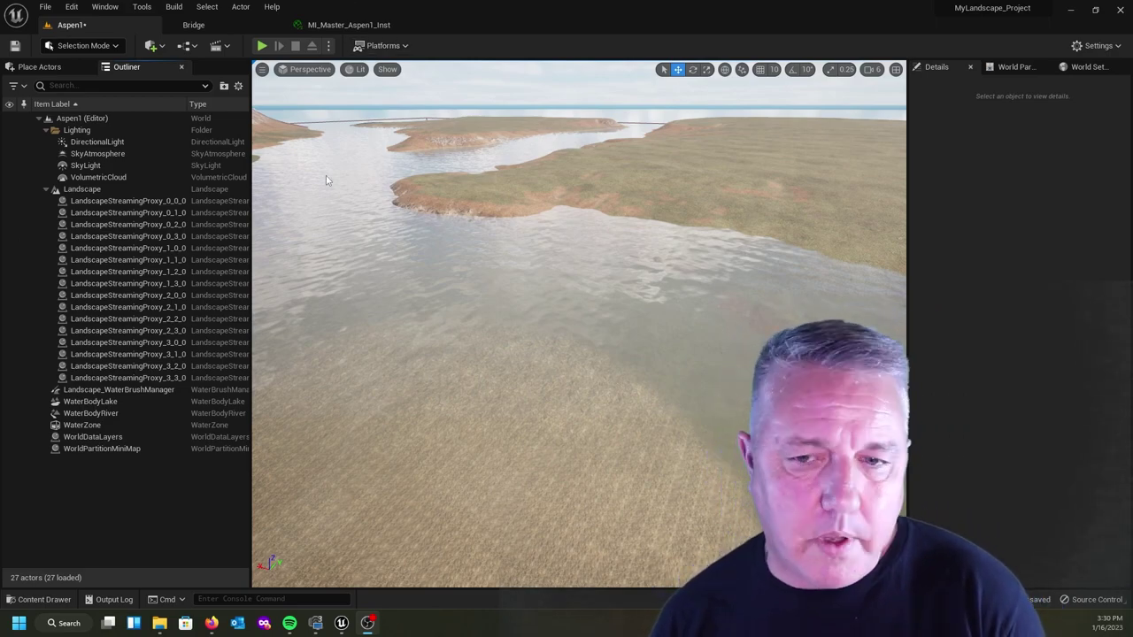
{"action": "mouse_move", "coordinate": [364, 208]}
{"action": "right_mouse_down"}
{"action": "mouse_move", "coordinate": [381, 292]}
{"action": "mouse_move", "coordinate": [757, 213]}
{"action": "mouse_move", "coordinate": [646, 146]}
{"action": "mouse_move", "coordinate": [531, 149]}
{"action": "mouse_move", "coordinate": [443, 208]}
{"action": "mouse_move", "coordinate": [368, 196]}
{"action": "mouse_move", "coordinate": [305, 213]}
{"action": "mouse_move", "coordinate": [274, 202]}
{"action": "mouse_move", "coordinate": [363, 210]}
{"action": "right_mouse_up"}
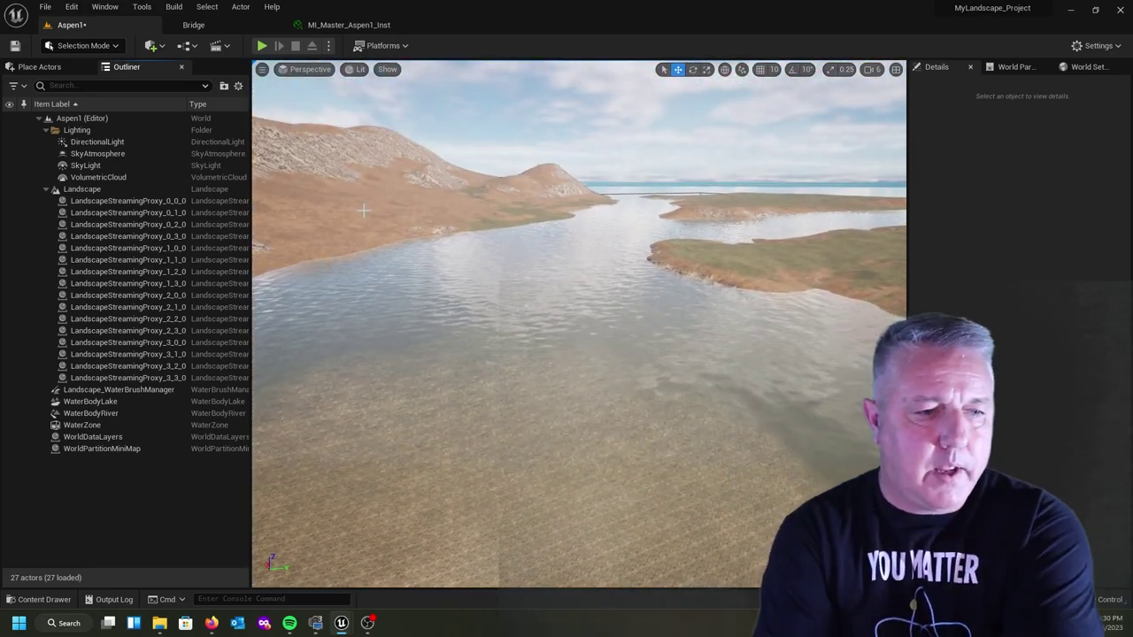